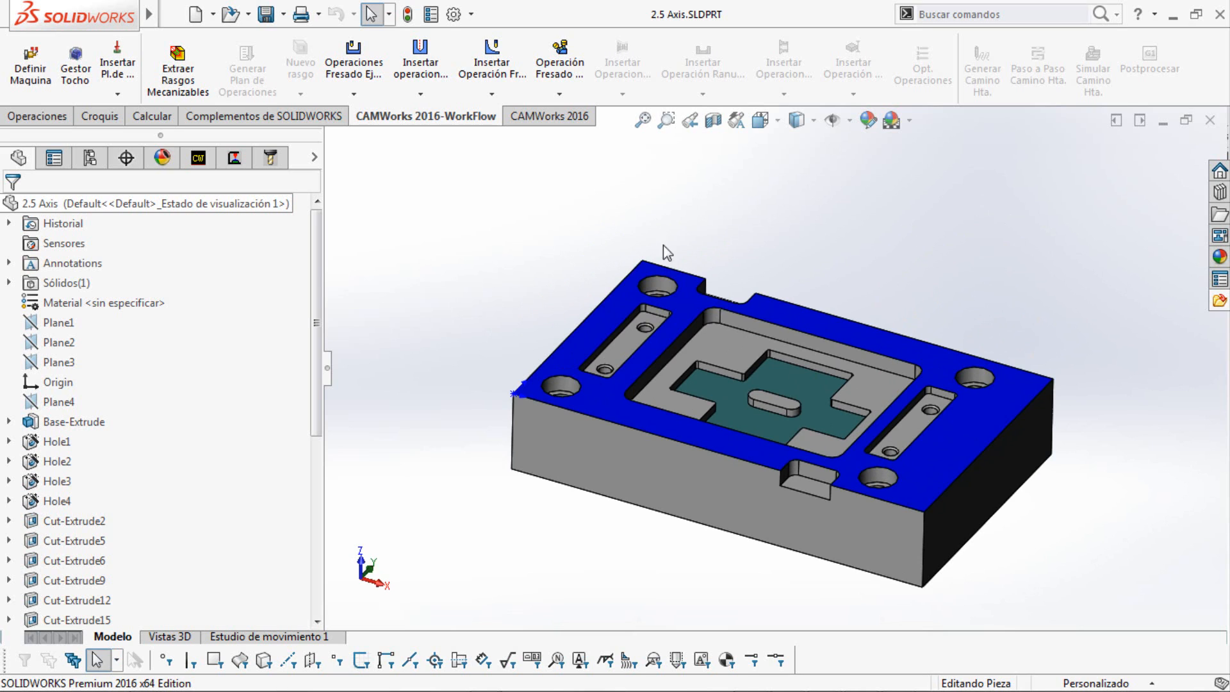
Examine the CAMWorks feature, operation and tool trees alongside the plate model.
left_click(199, 158)
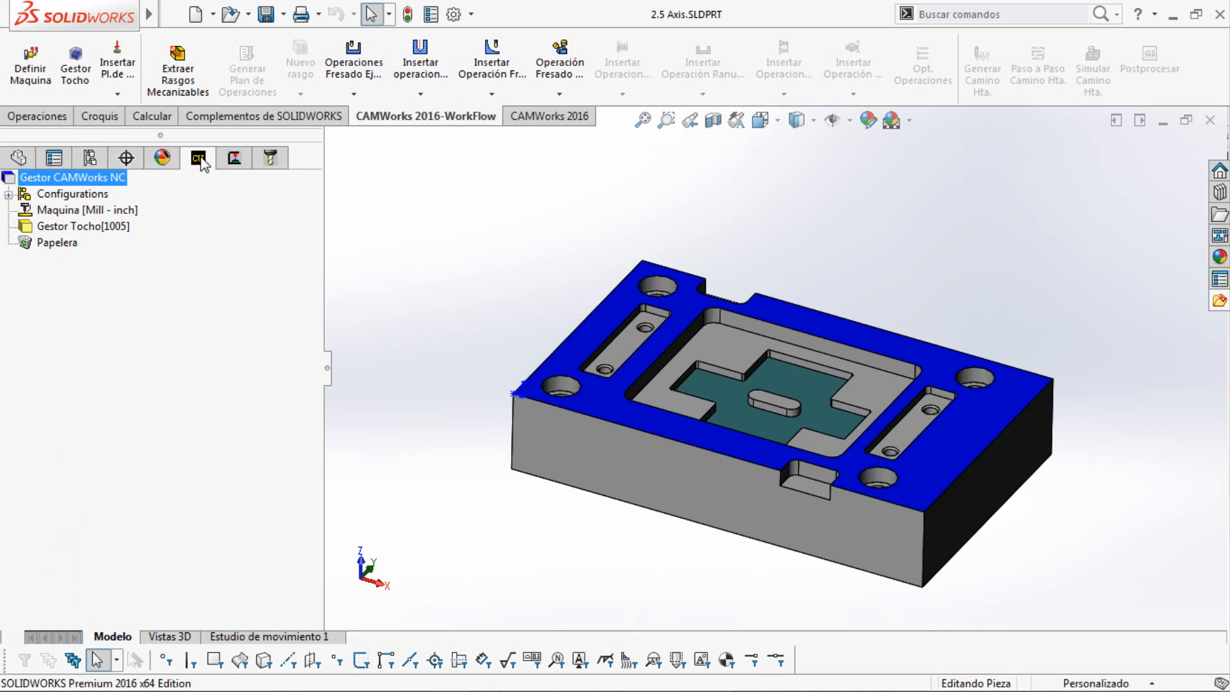
middle_click_drag(472, 304, 750, 303)
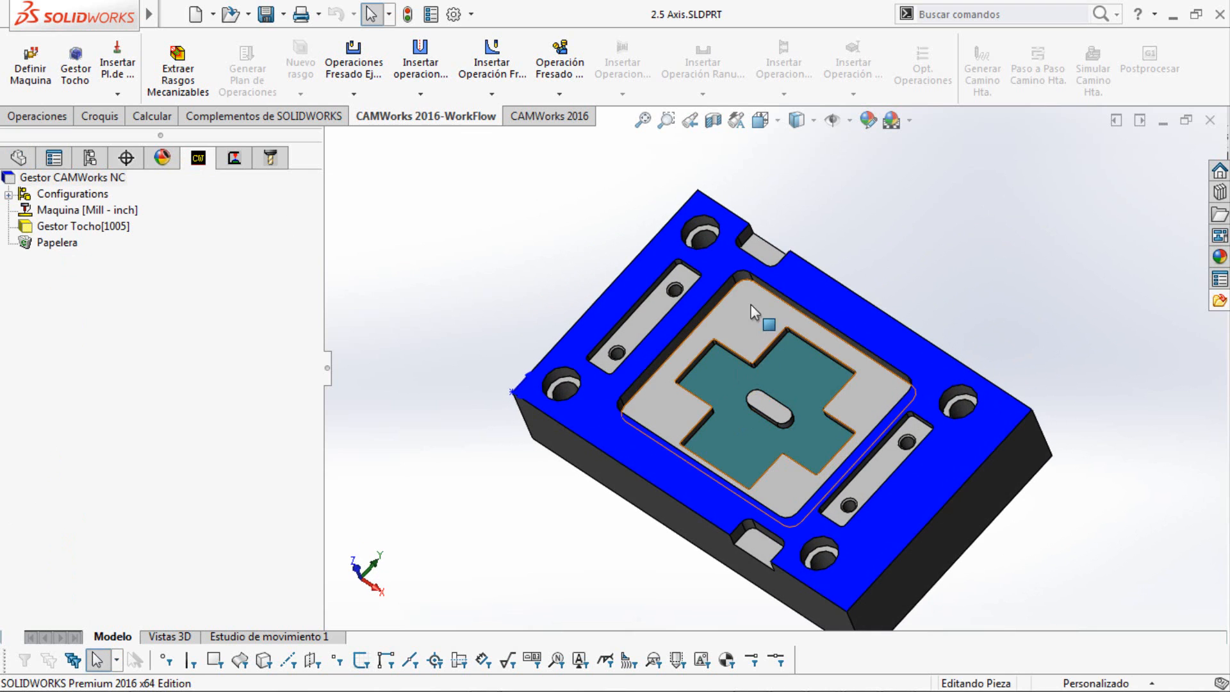
left_click(234, 160)
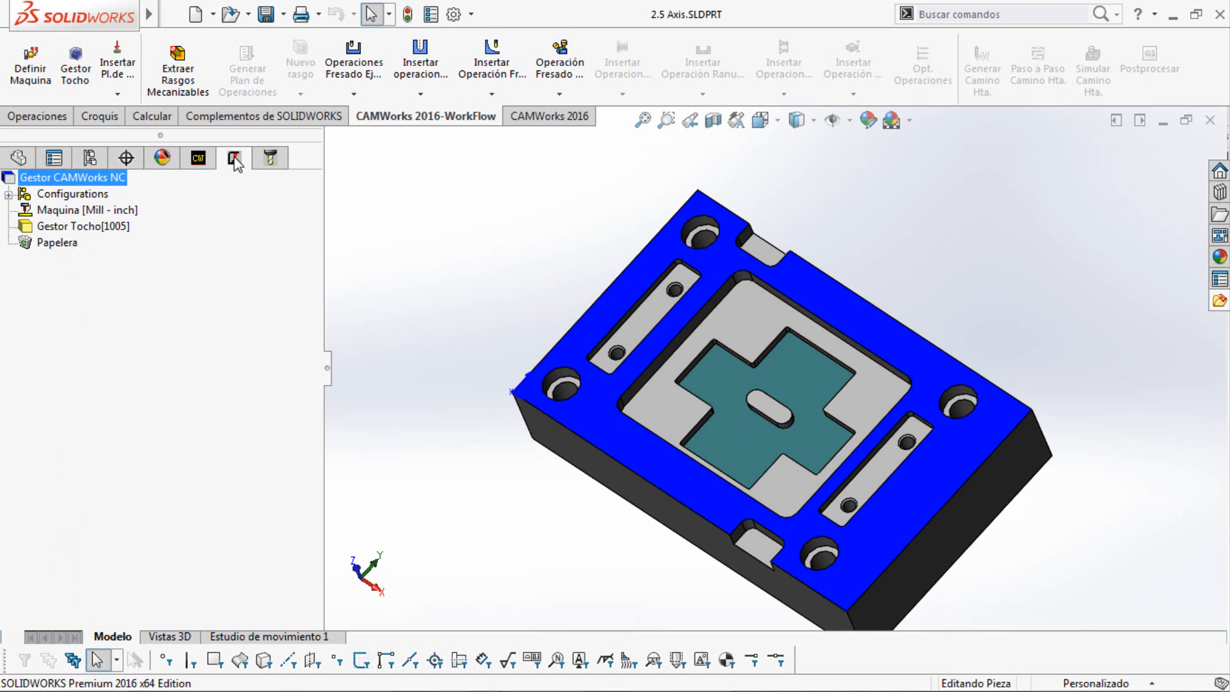
middle_click_drag(543, 307, 559, 277)
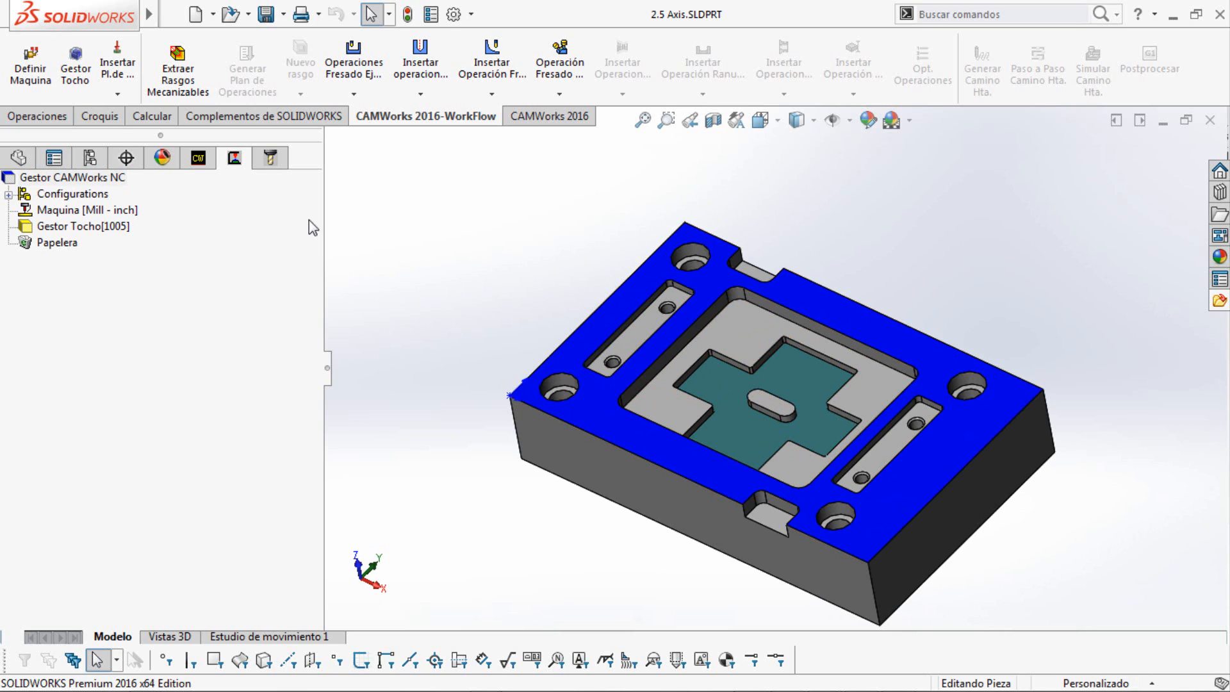
left_click(269, 157)
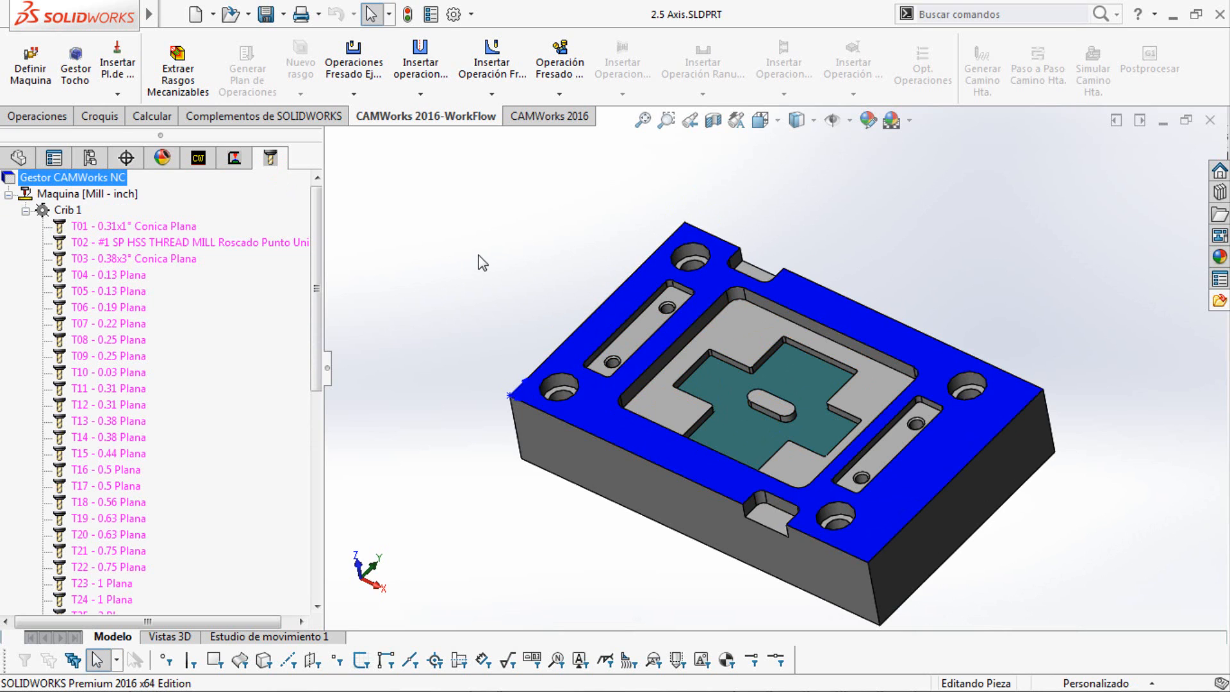
middle_click_drag(481, 401, 496, 358)
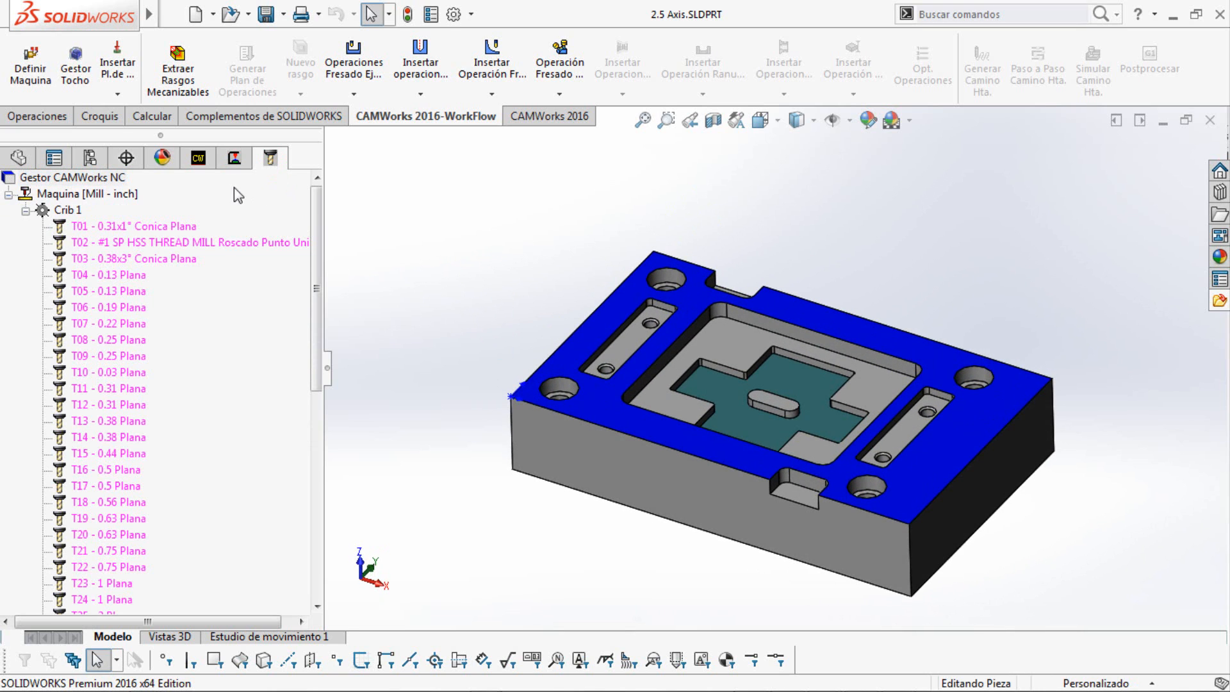
left_click(200, 163)
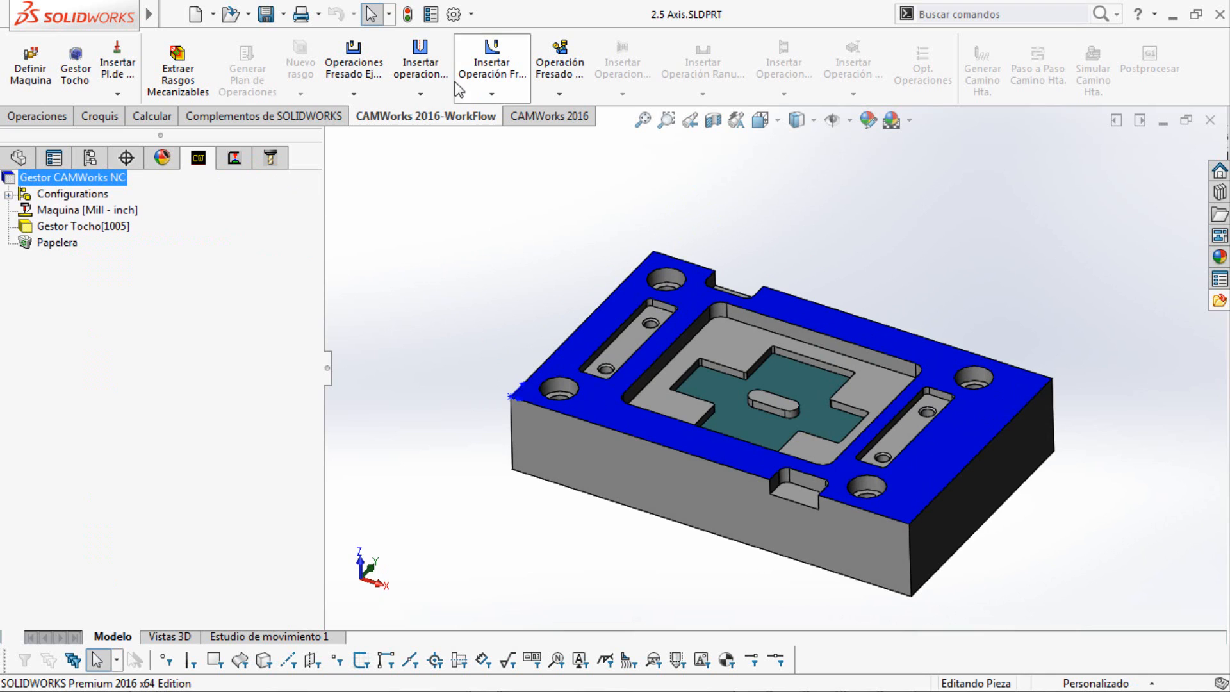
middle_click_drag(513, 302, 480, 298)
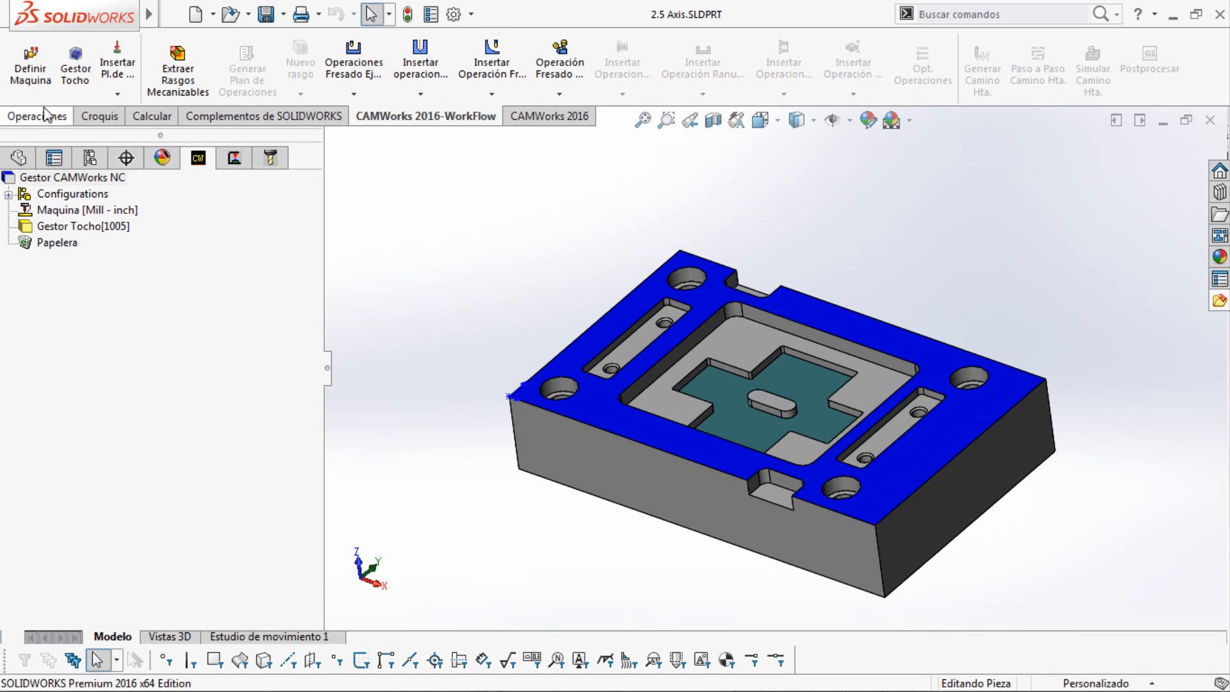
Select Mill - Inch as the active milling machine and review the tools in its turret.
left_click(28, 80)
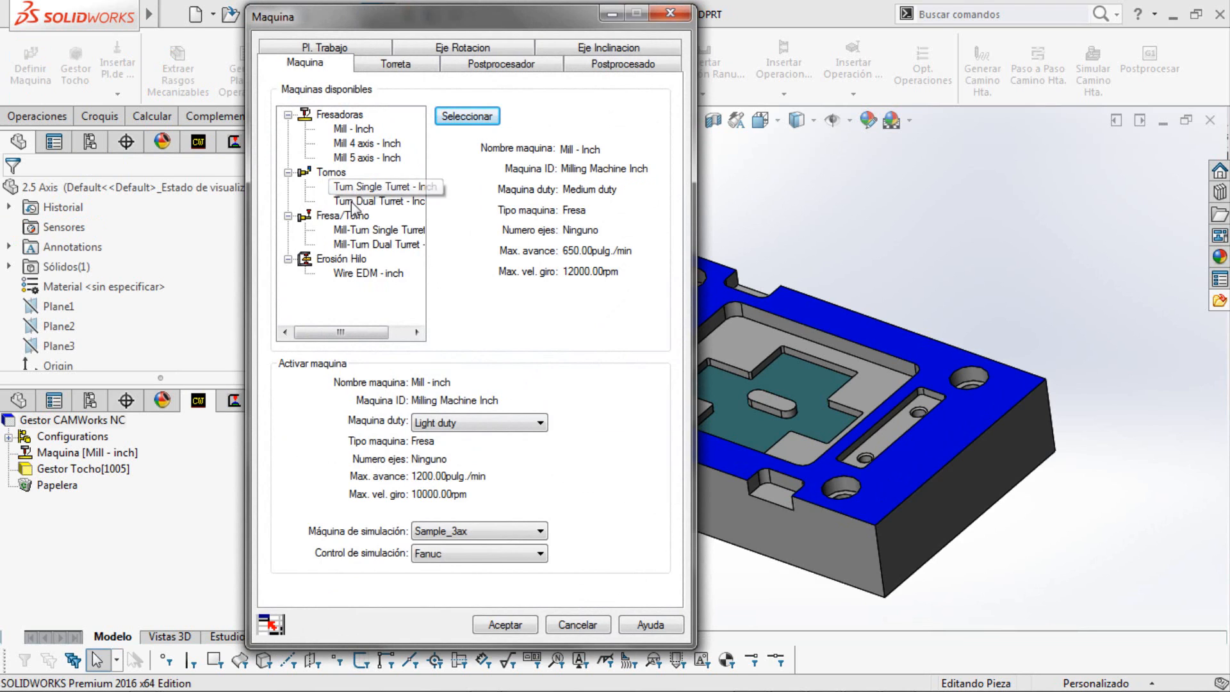
left_click(362, 130)
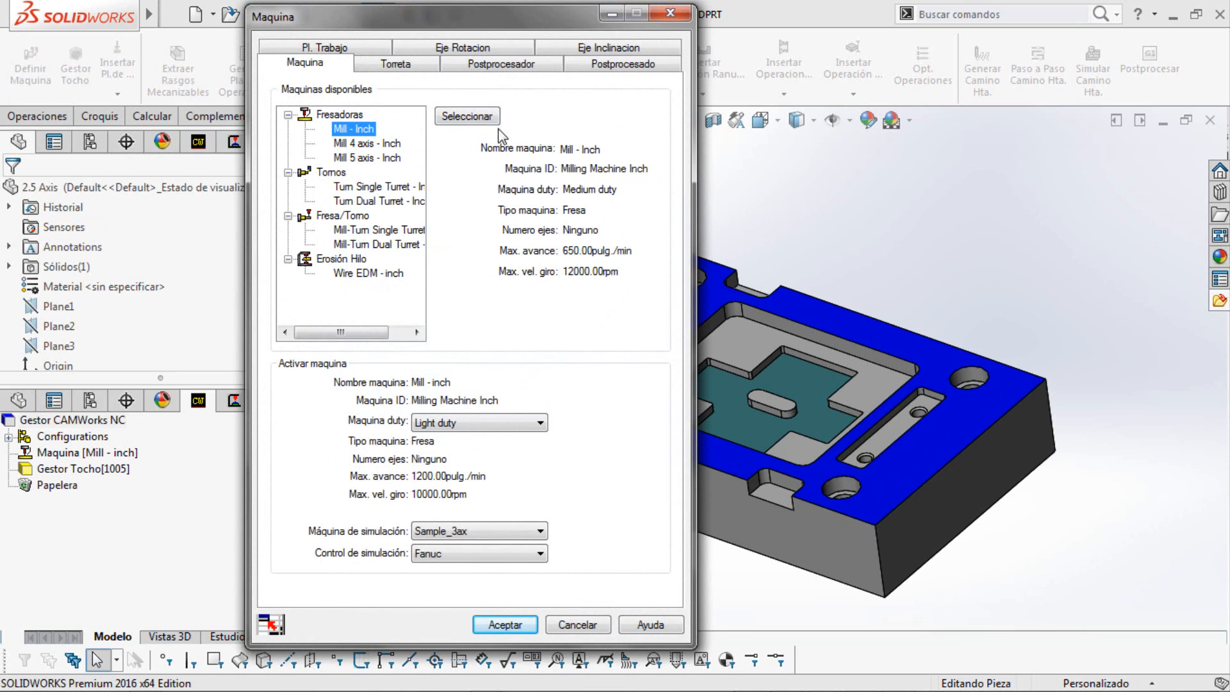
left_click(481, 120)
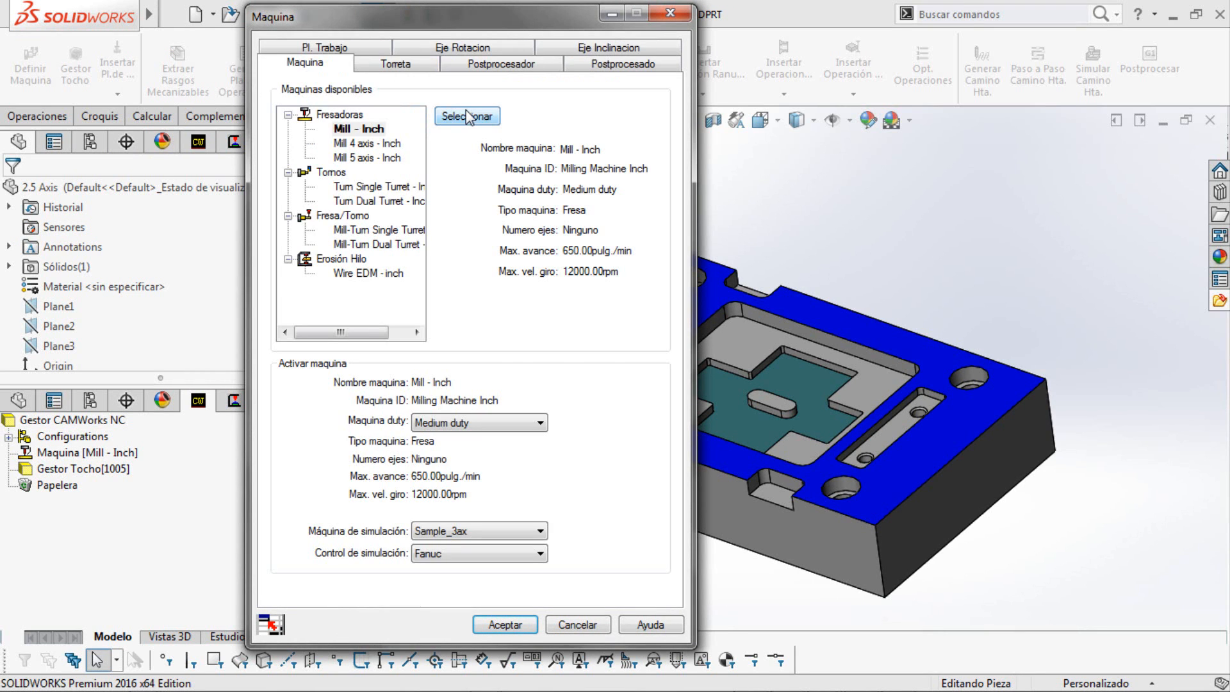
left_click(397, 64)
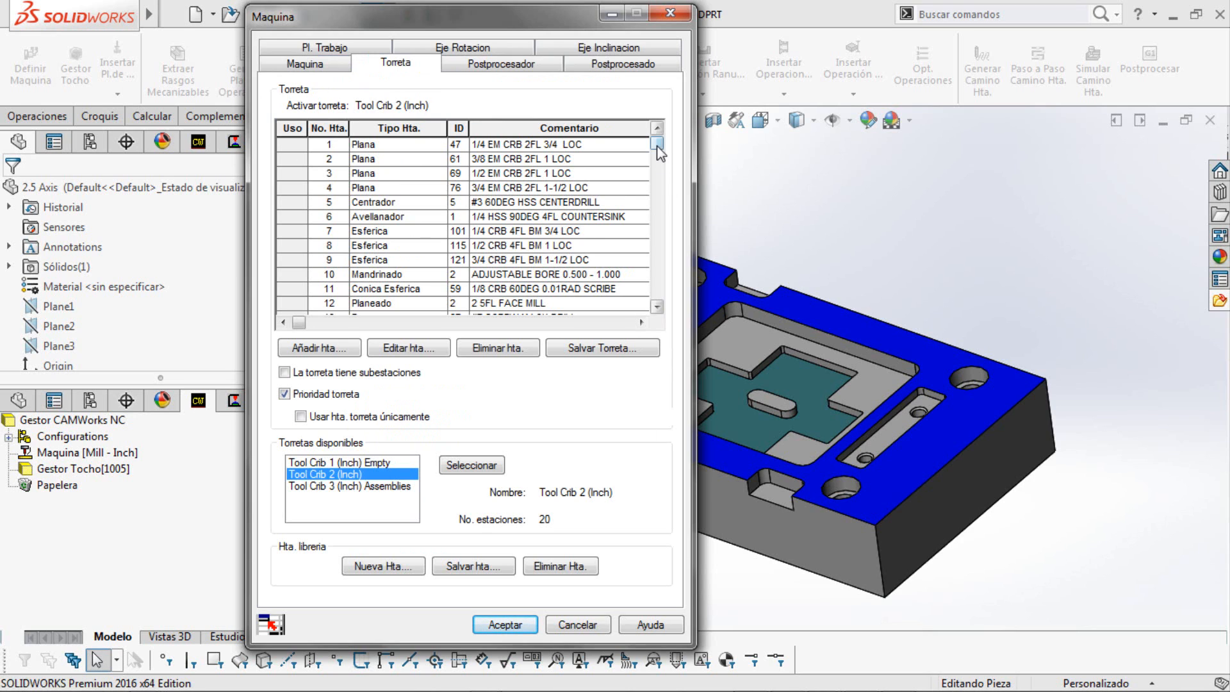
mouse_move(656, 145)
left_mouse_down()
mouse_move(657, 310)
mouse_move(660, 133)
left_mouse_up()
Load the postprocessor file FADAL 4020.ctl from C:\CAMWorksData\POSTPROCESADOR into the machine definition.
left_click(517, 63)
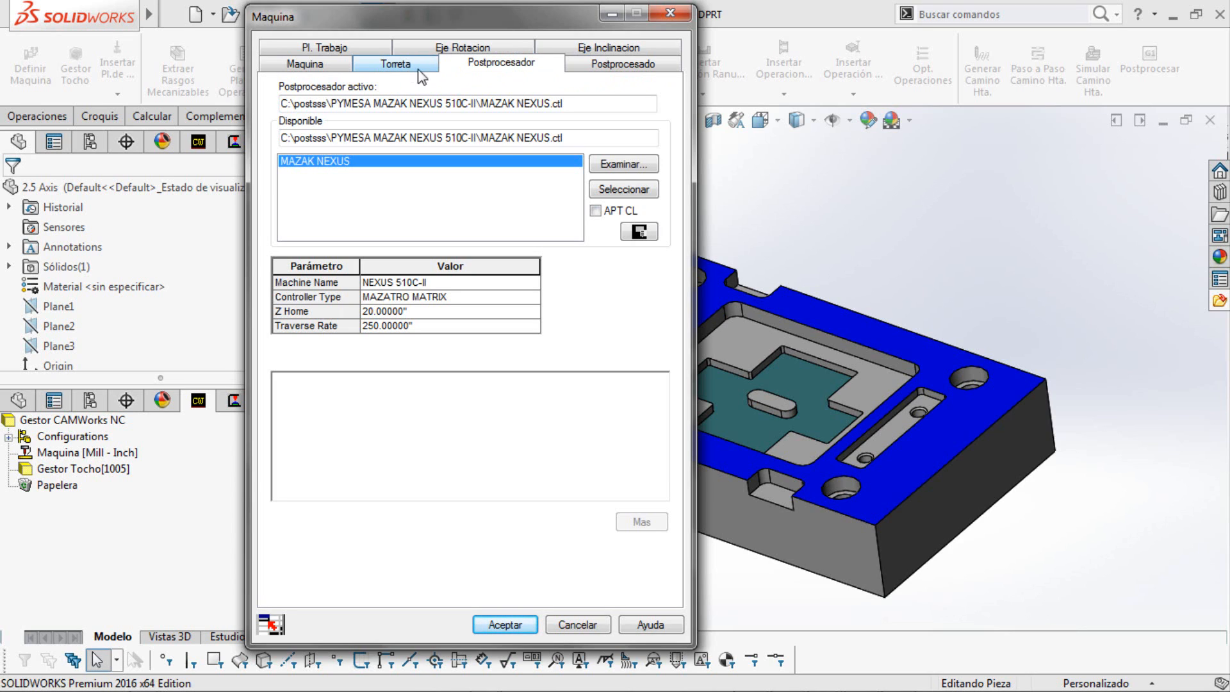
left_click(621, 164)
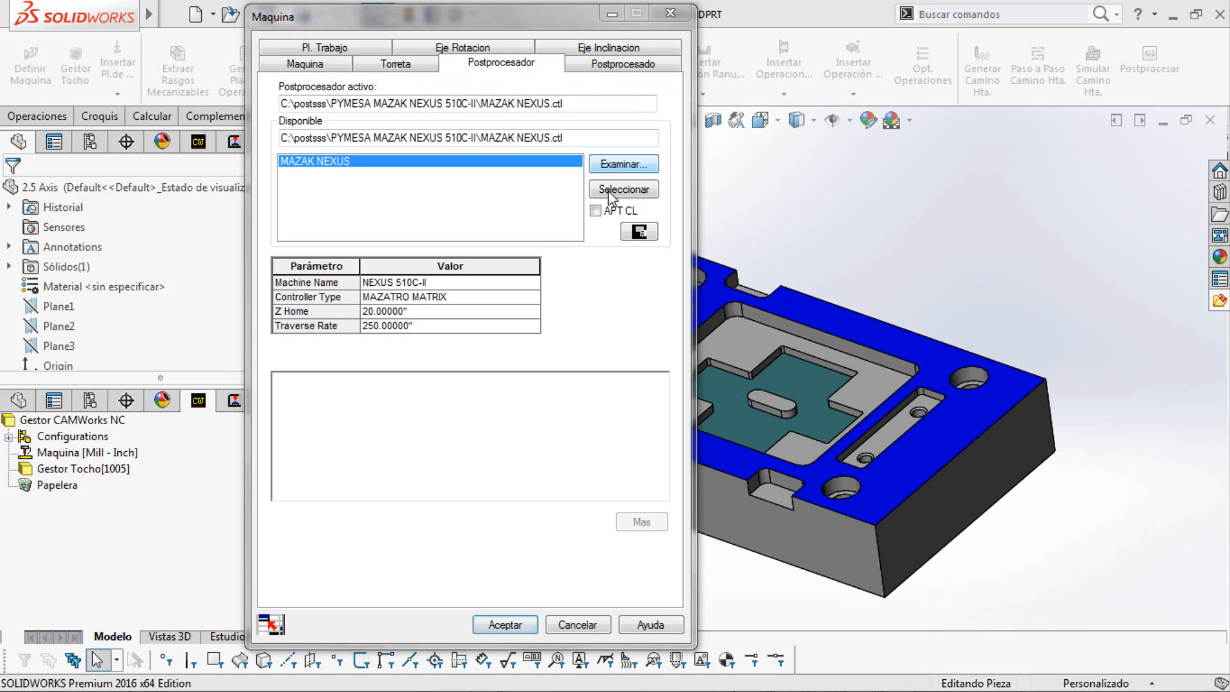
scroll(237, 346, "down", 3)
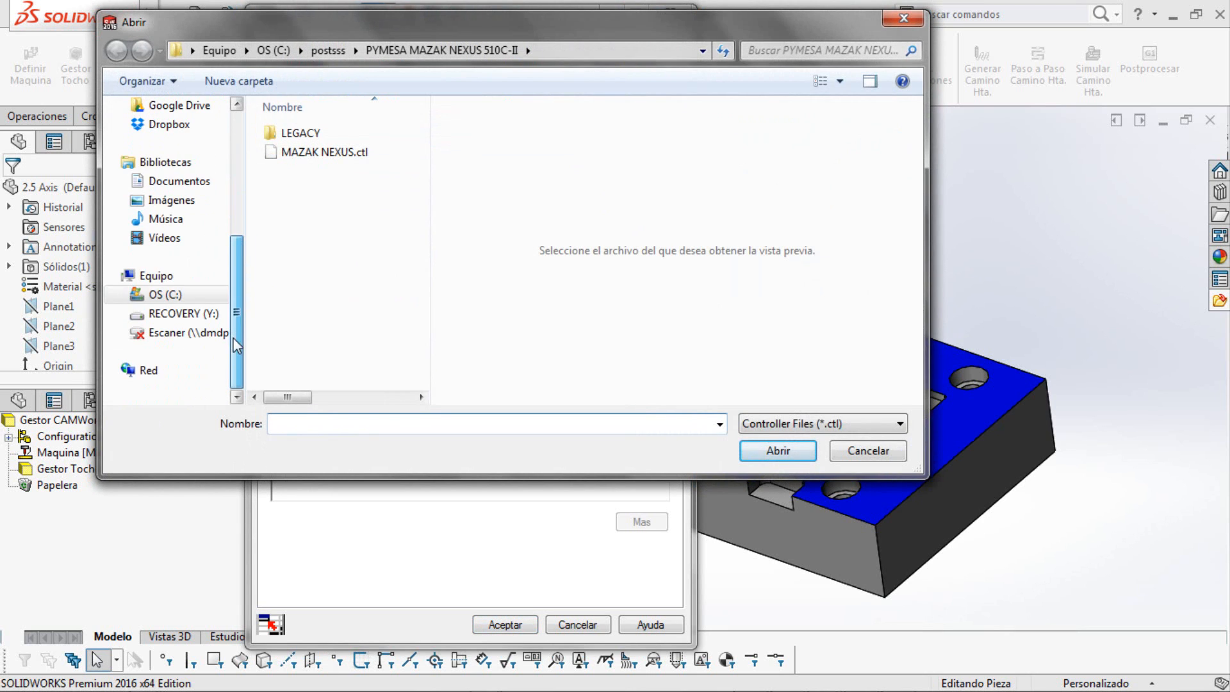
left_click(194, 296)
scroll(426, 218, "up", 4)
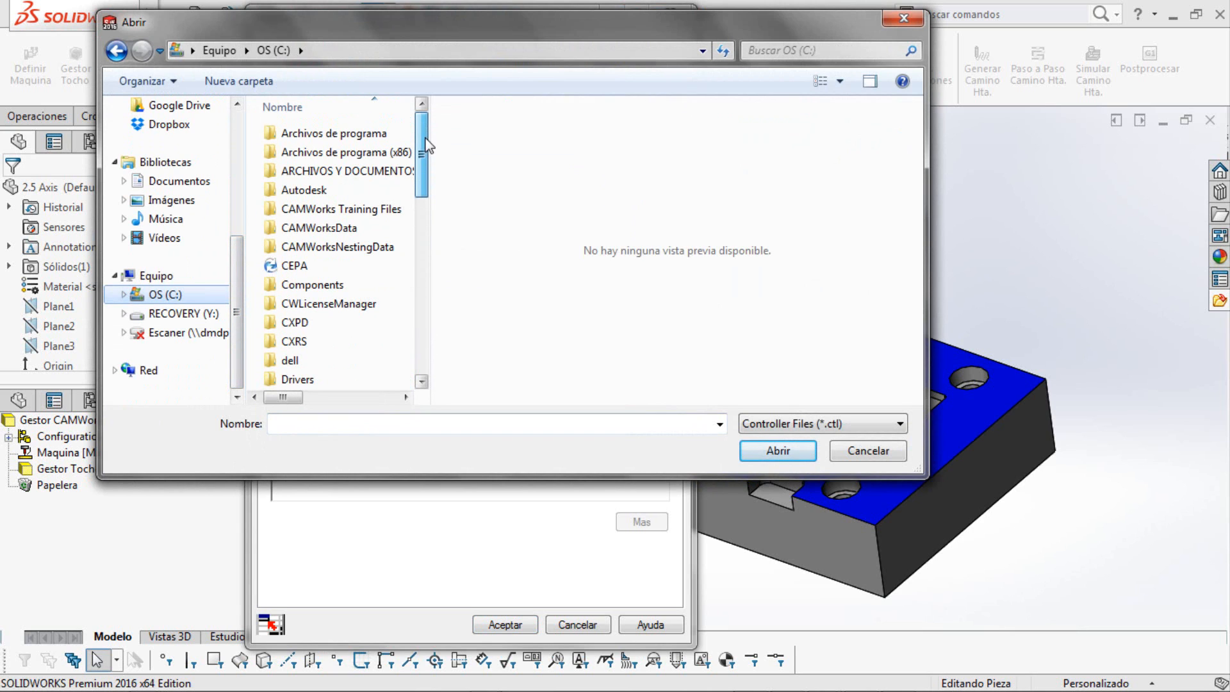
double_click(358, 227)
double_click(358, 210)
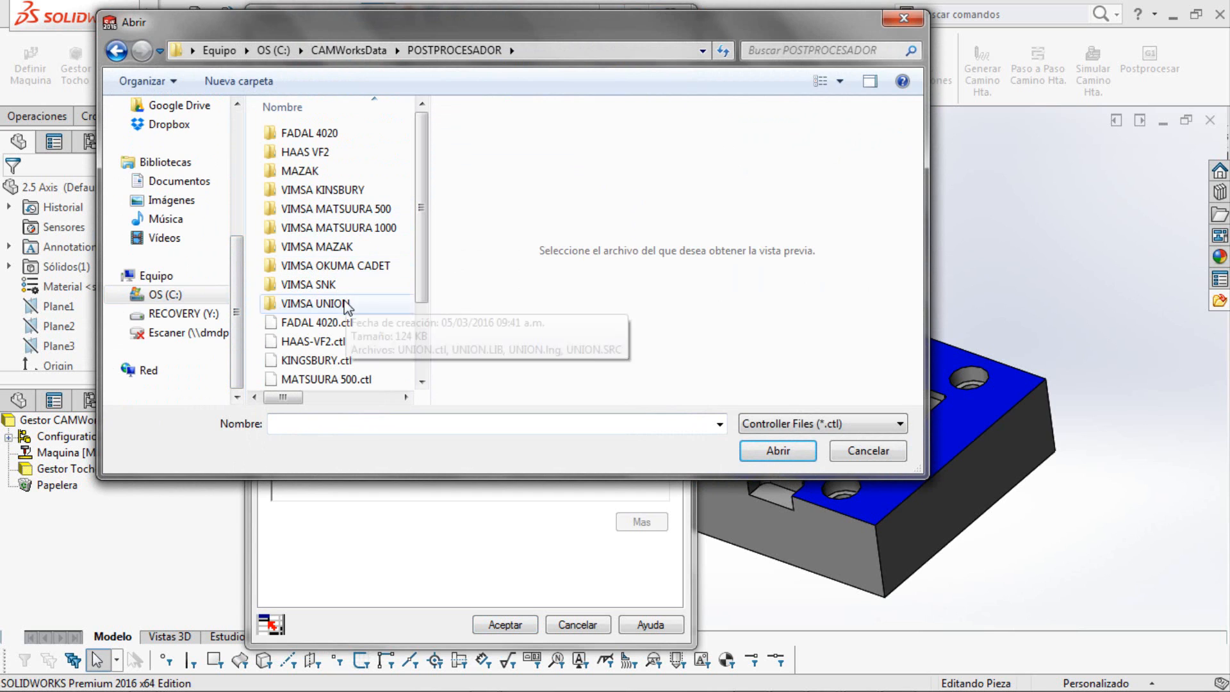
left_click(326, 322)
left_click(766, 452)
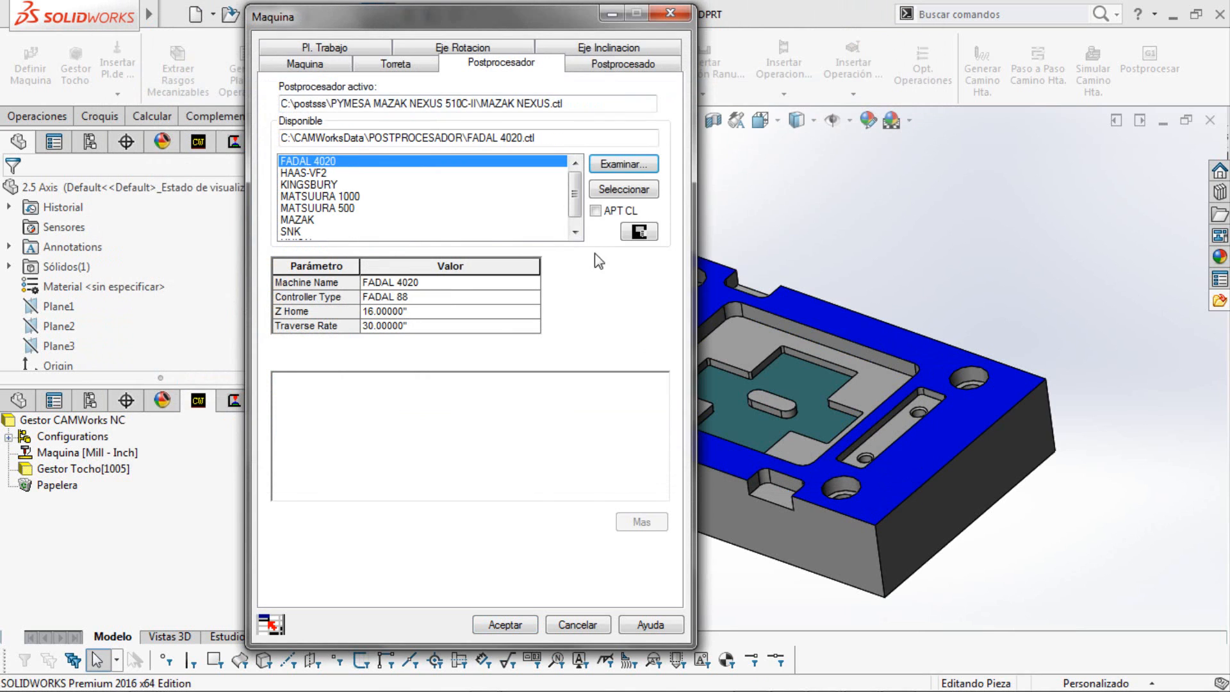
Activate the FADAL 4020 postprocessor and replace it with HAAS-VF2 as the active one.
left_click(606, 189)
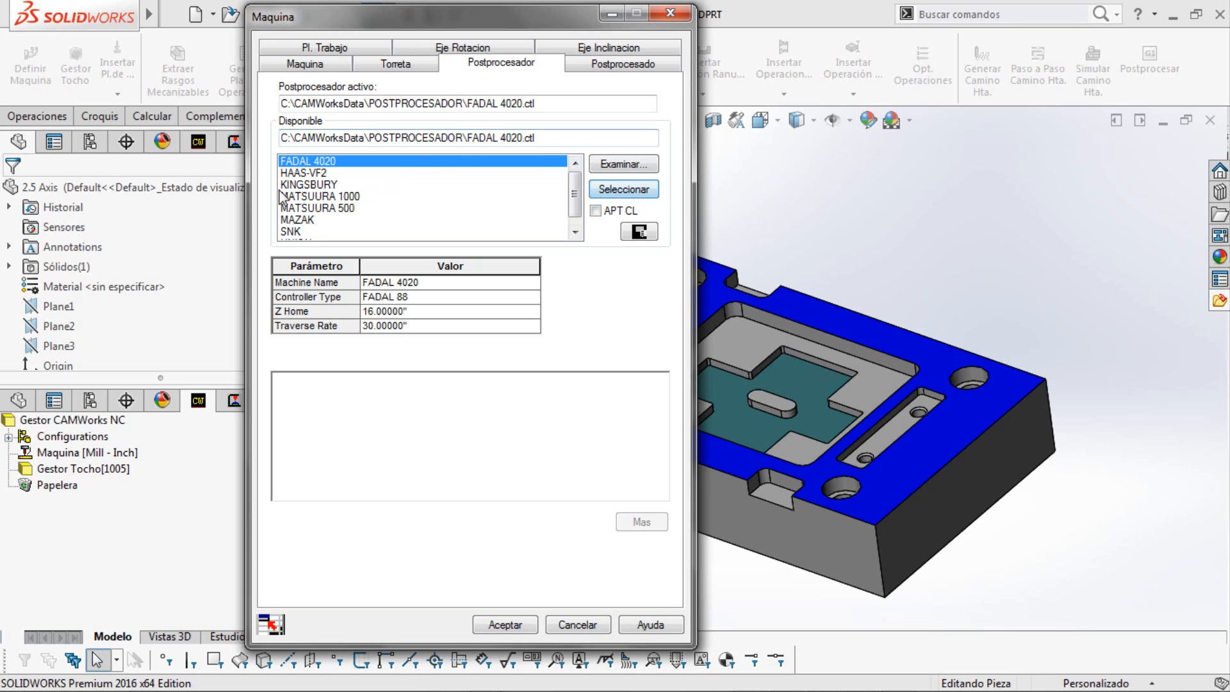
left_click(312, 174)
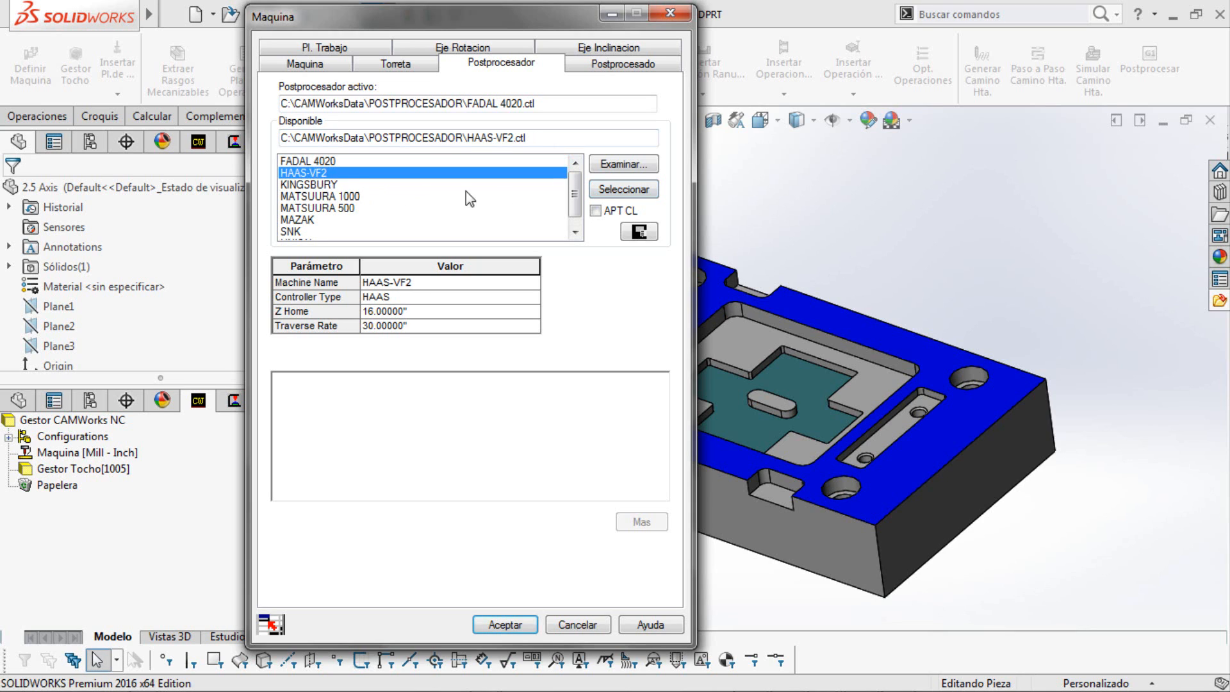
left_click(624, 194)
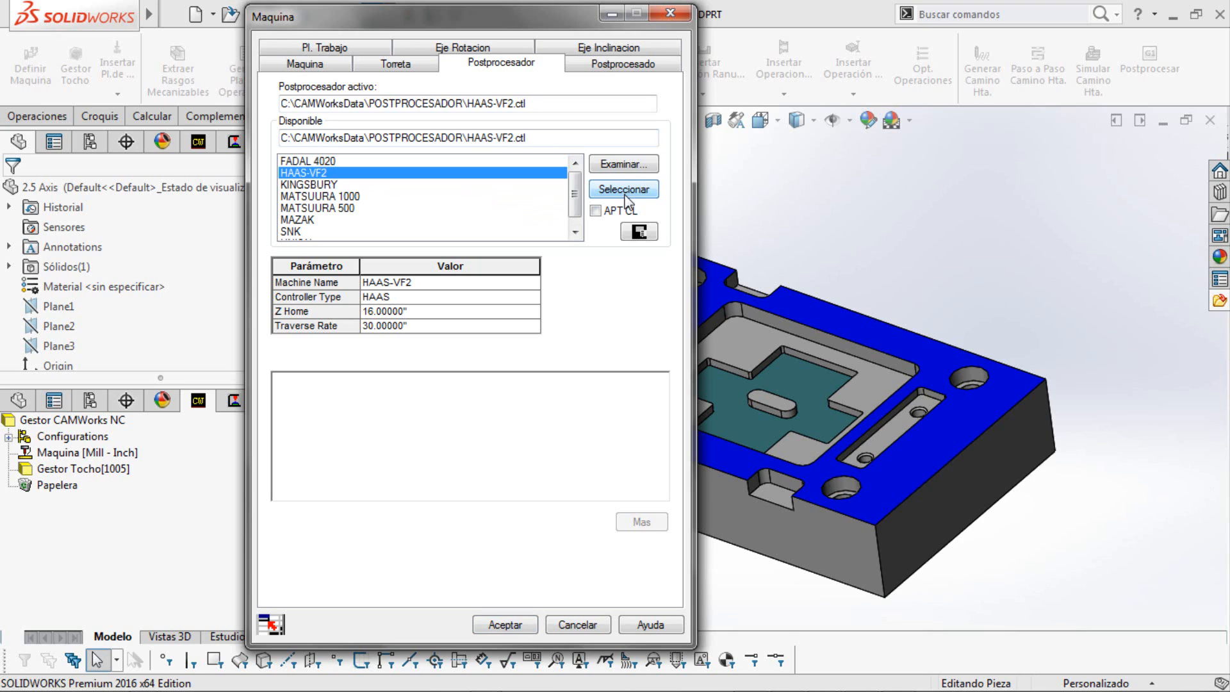
Set the postprocessing program number to 210 and accept the machine definition.
left_click(641, 62)
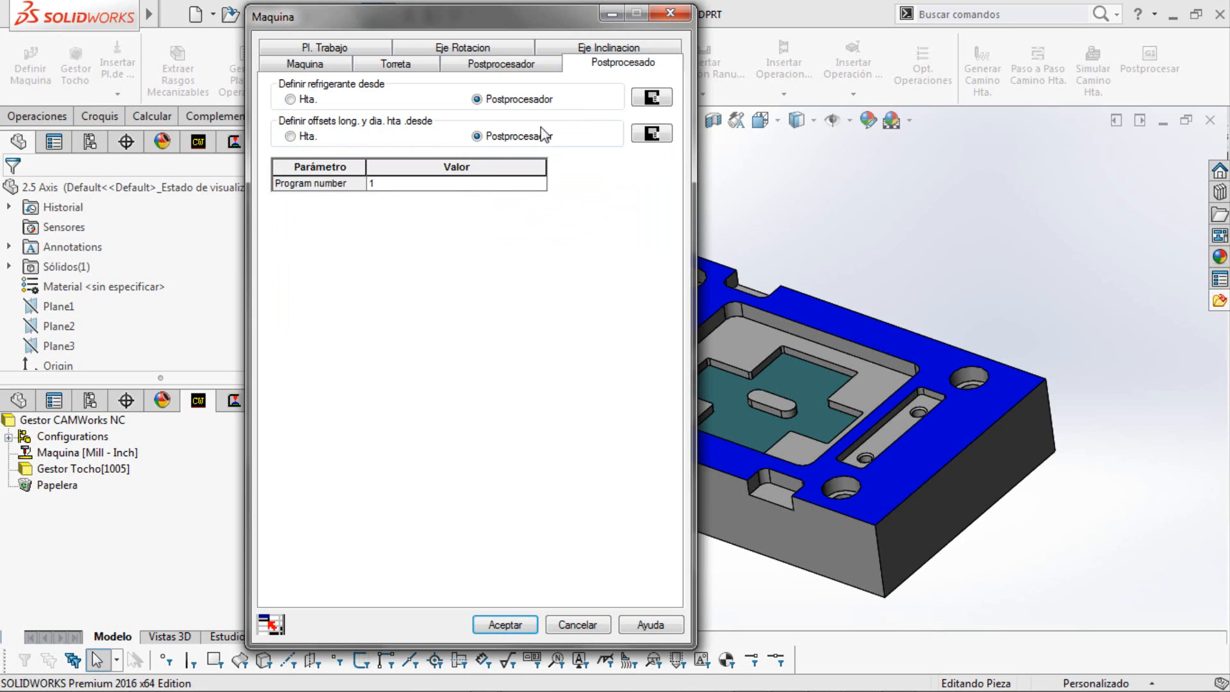
left_click(463, 185)
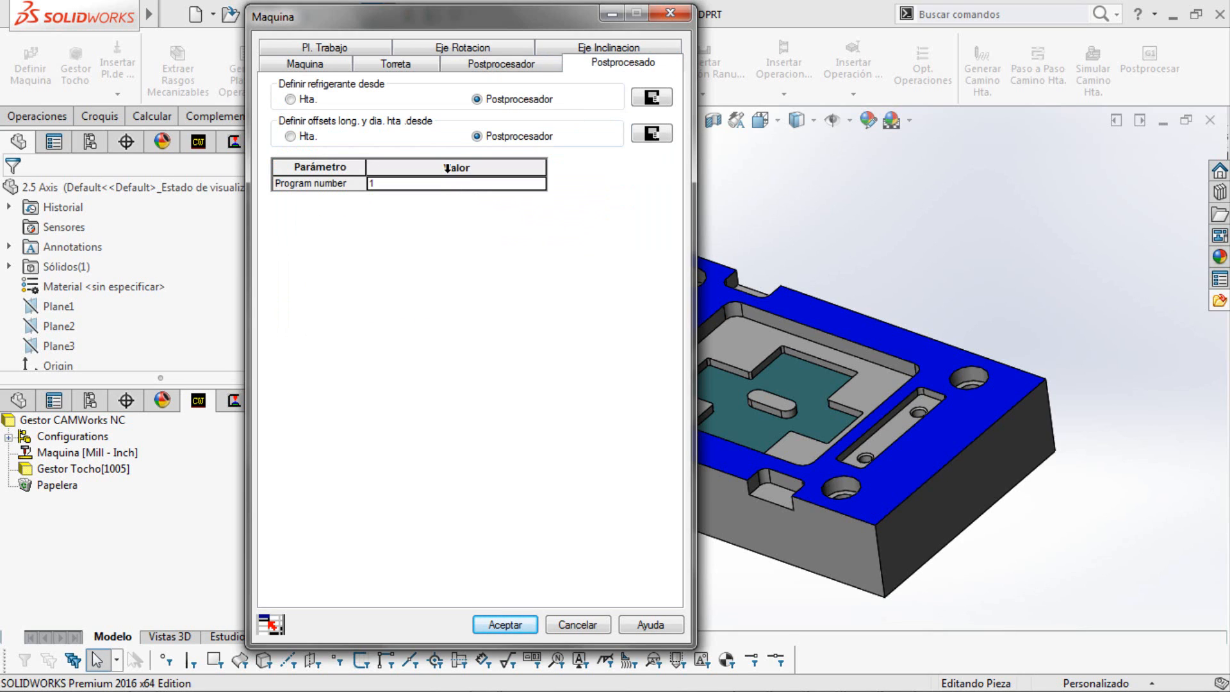
type("210")
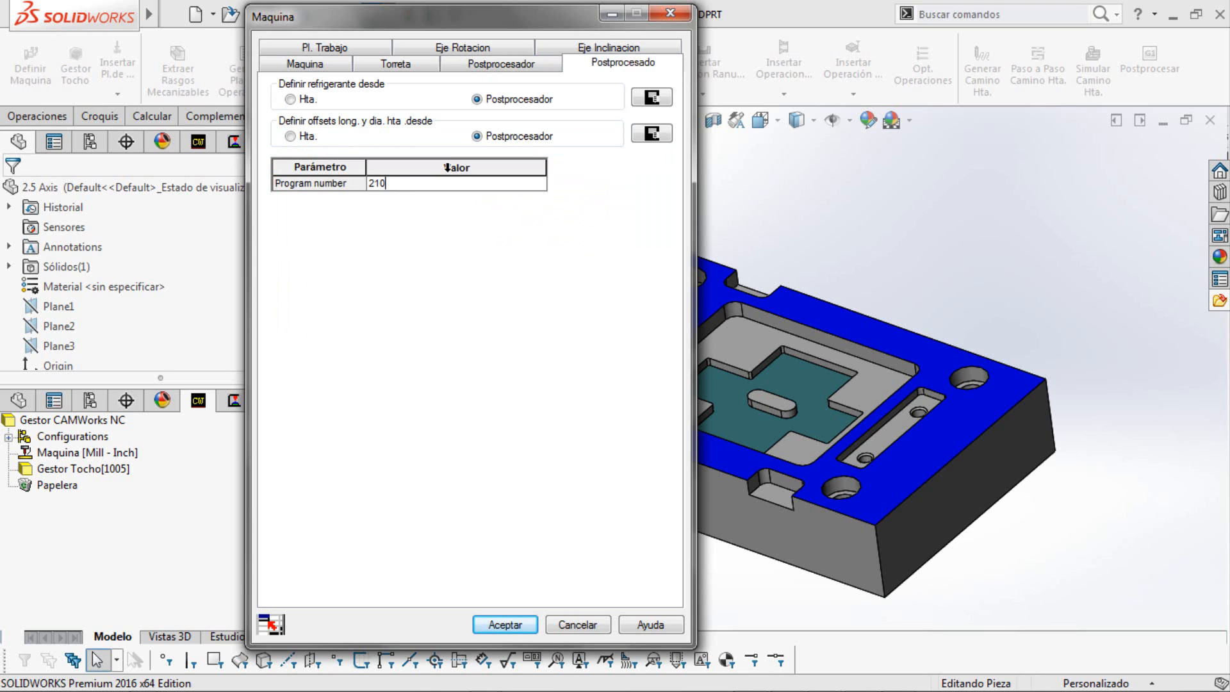
left_click_drag(517, 6, 505, 3)
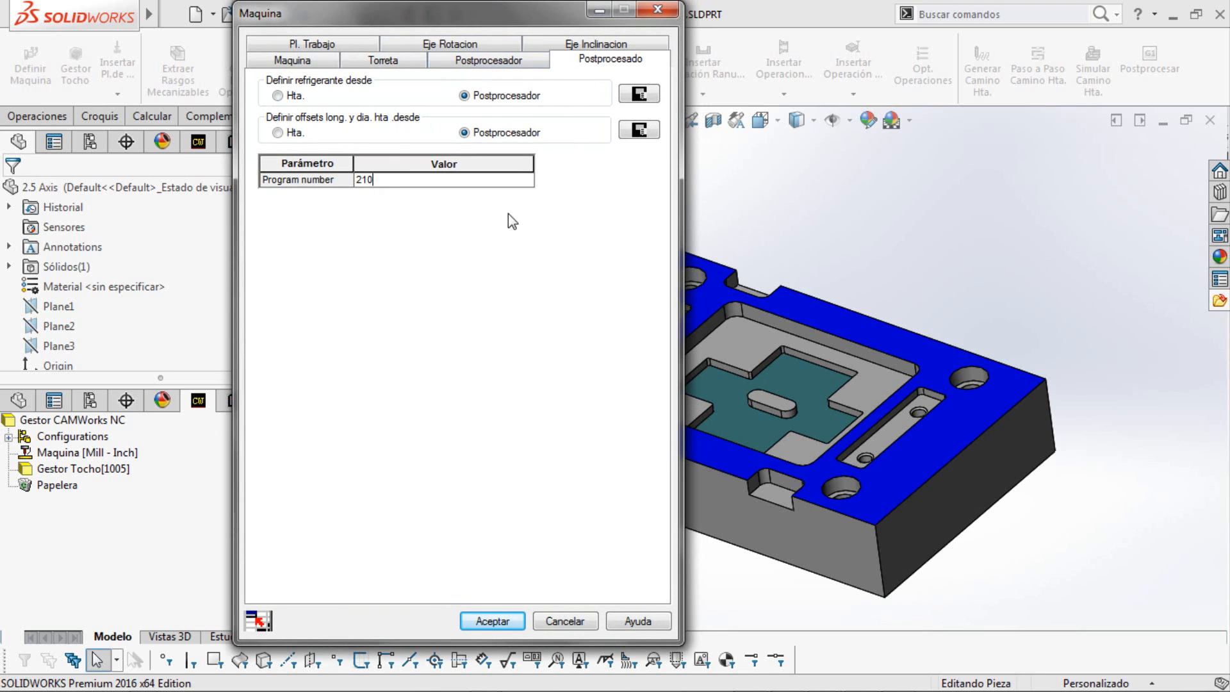
left_click(487, 621)
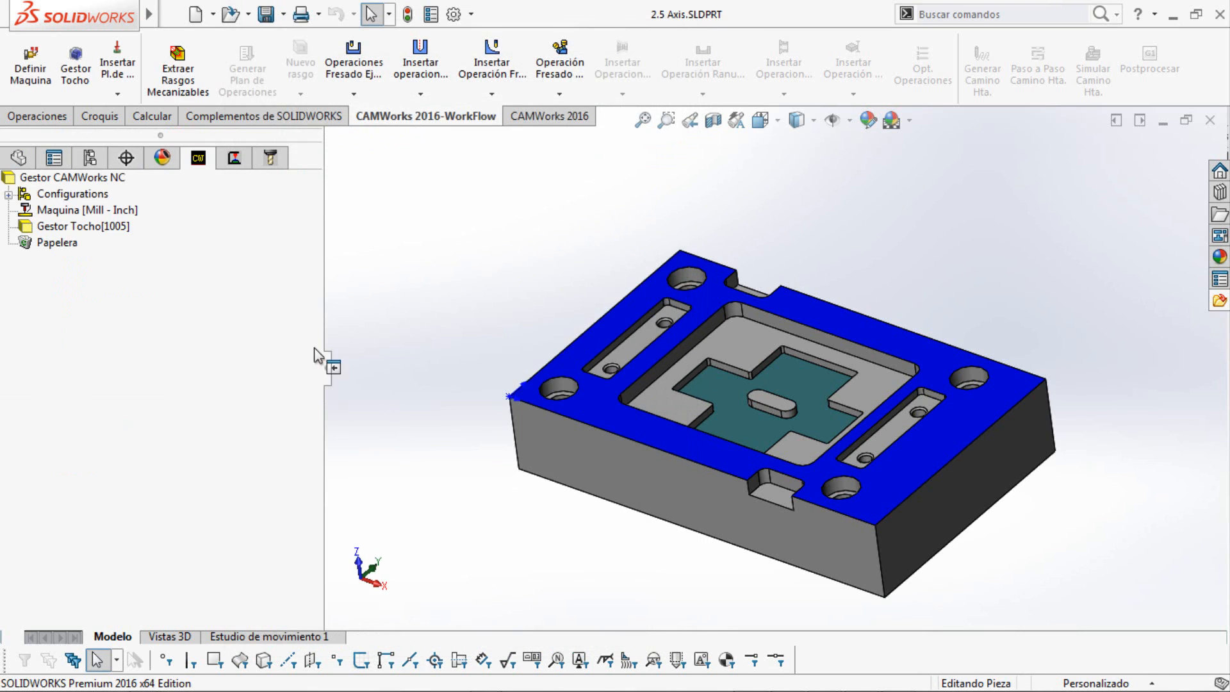
Open the stock manager and set the stock material to A2.
left_click(76, 77)
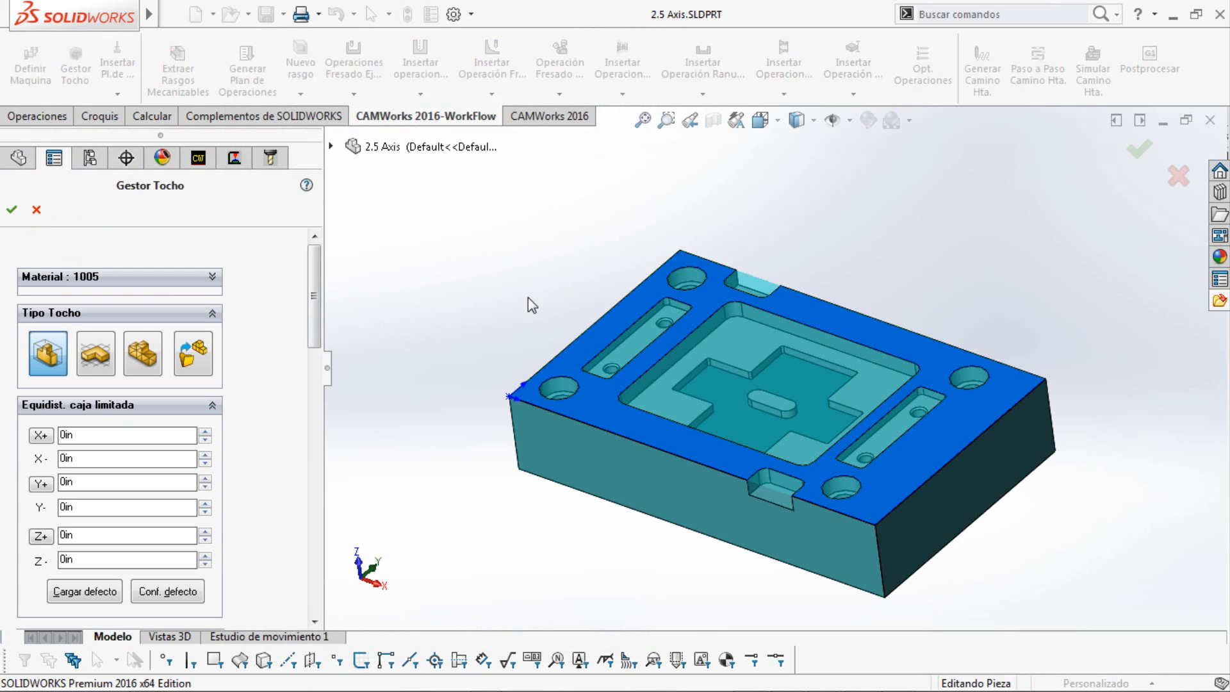
middle_click_drag(574, 238, 536, 250)
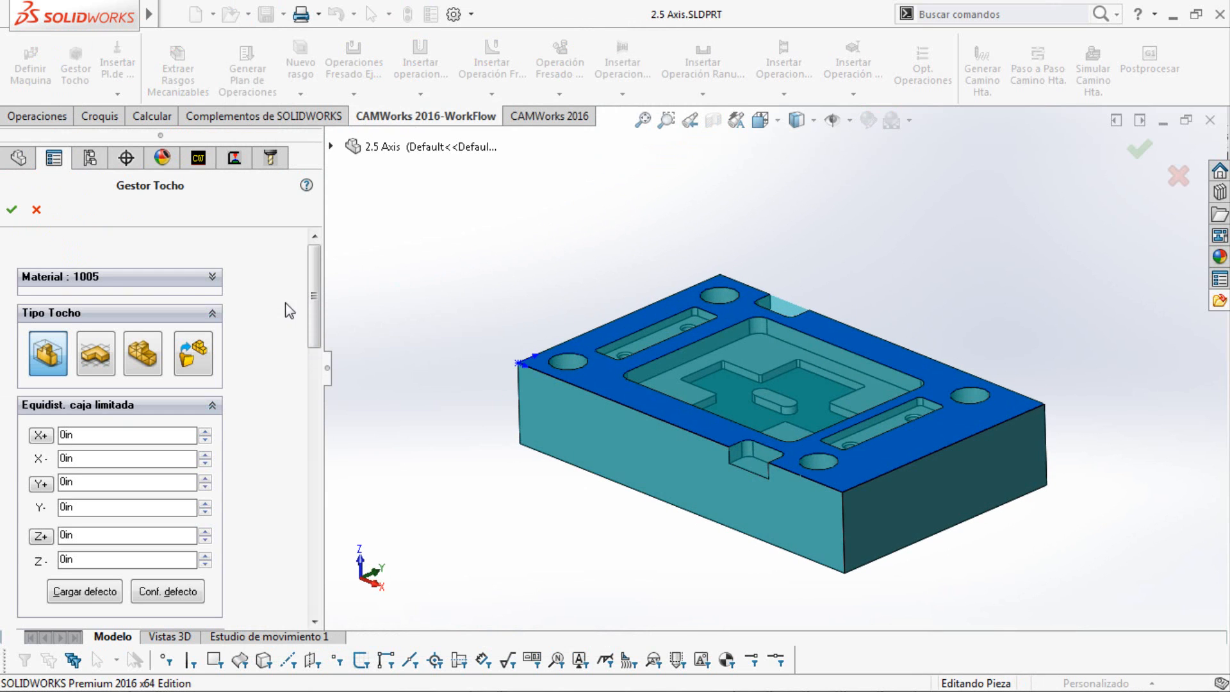
left_click(187, 279)
left_click(198, 307)
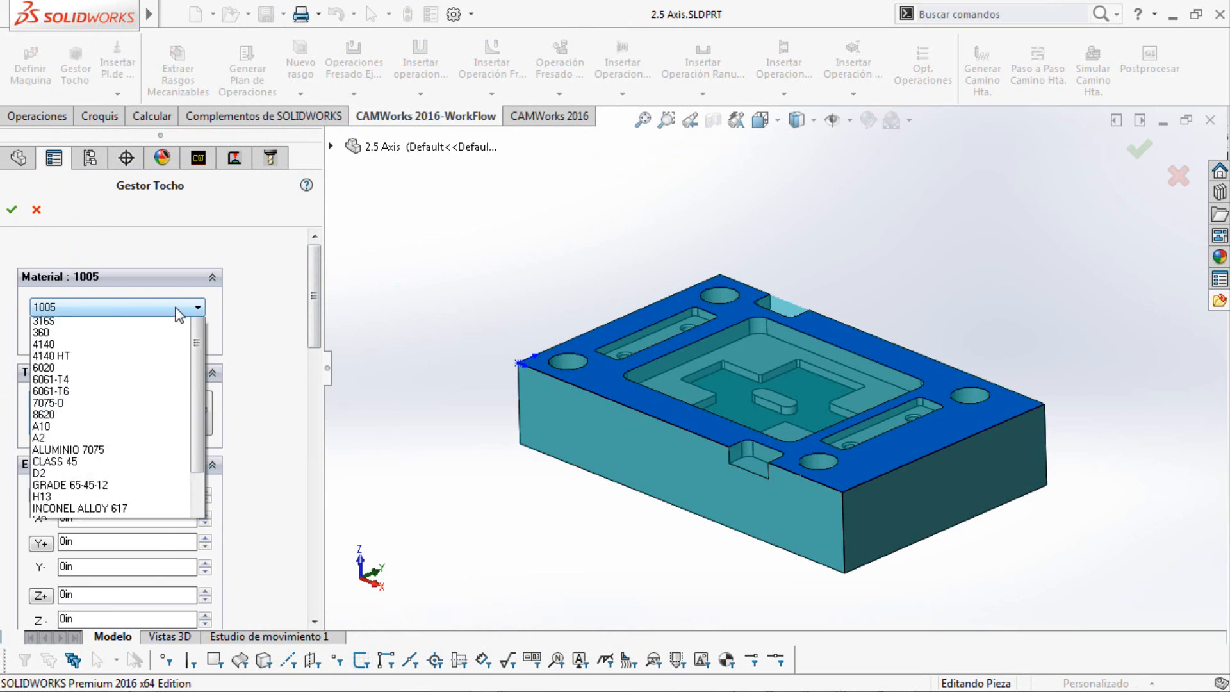
mouse_move(200, 354)
left_mouse_down()
mouse_move(229, 466)
mouse_move(218, 343)
left_mouse_up()
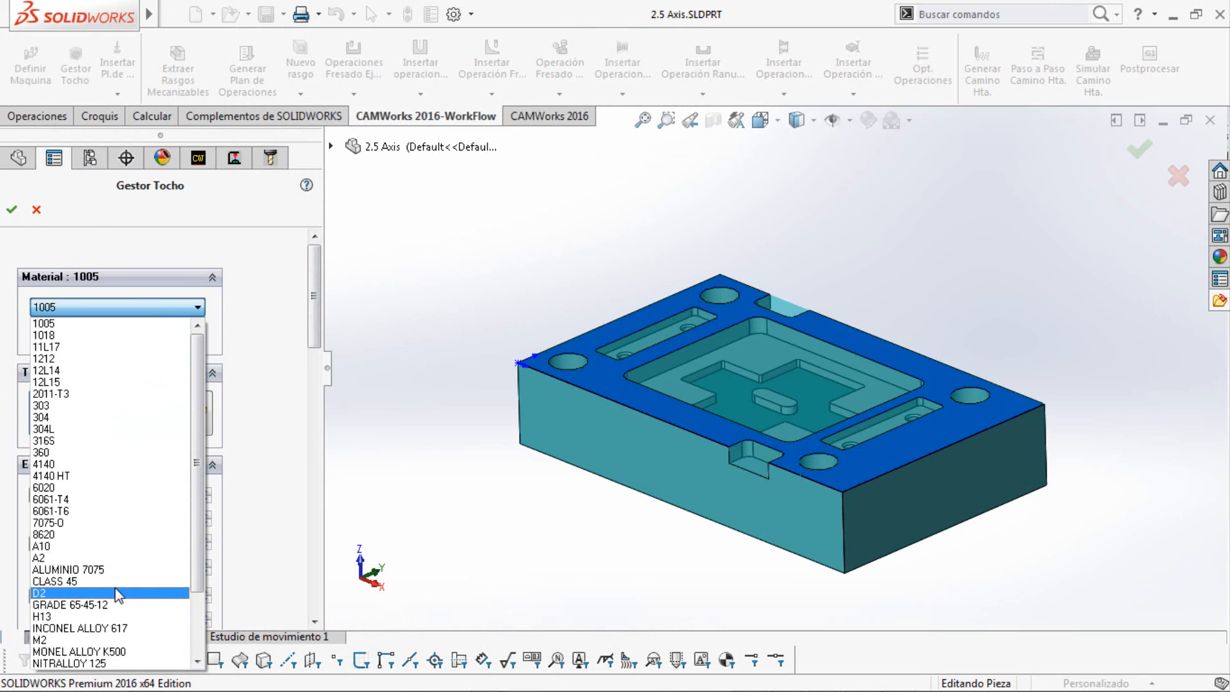
left_click(94, 556)
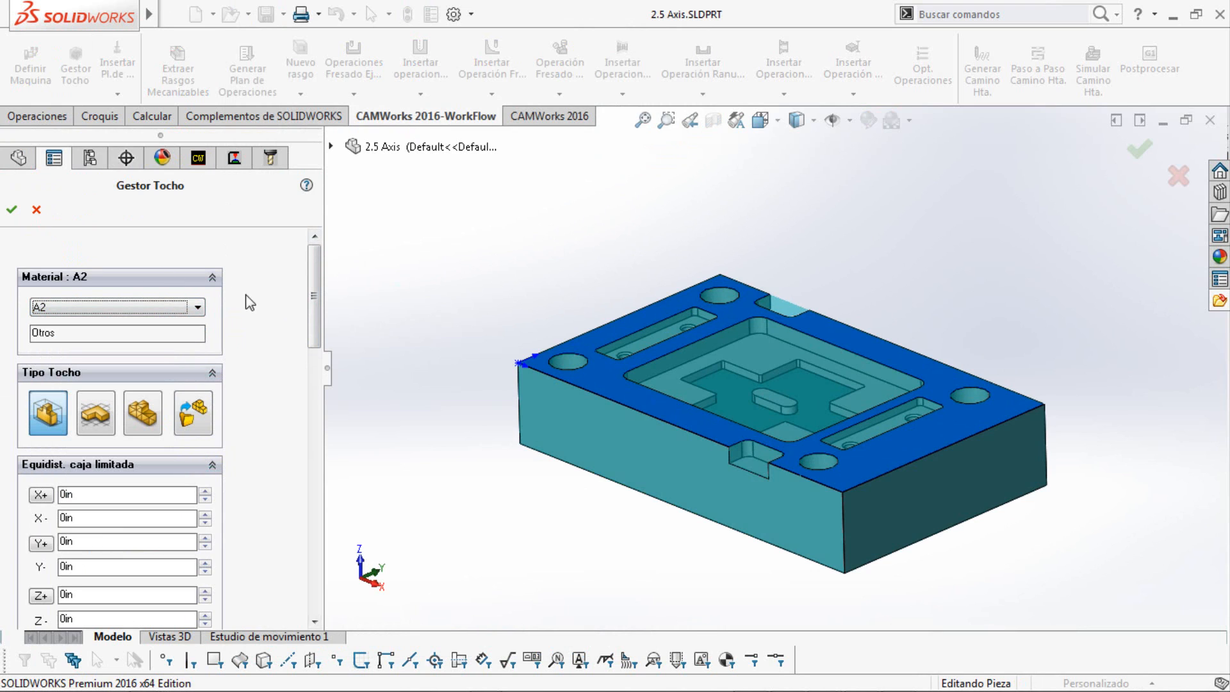
Examine the stock type options, bounding box offsets and stock preview around the plate.
scroll(313, 307, "down", 5)
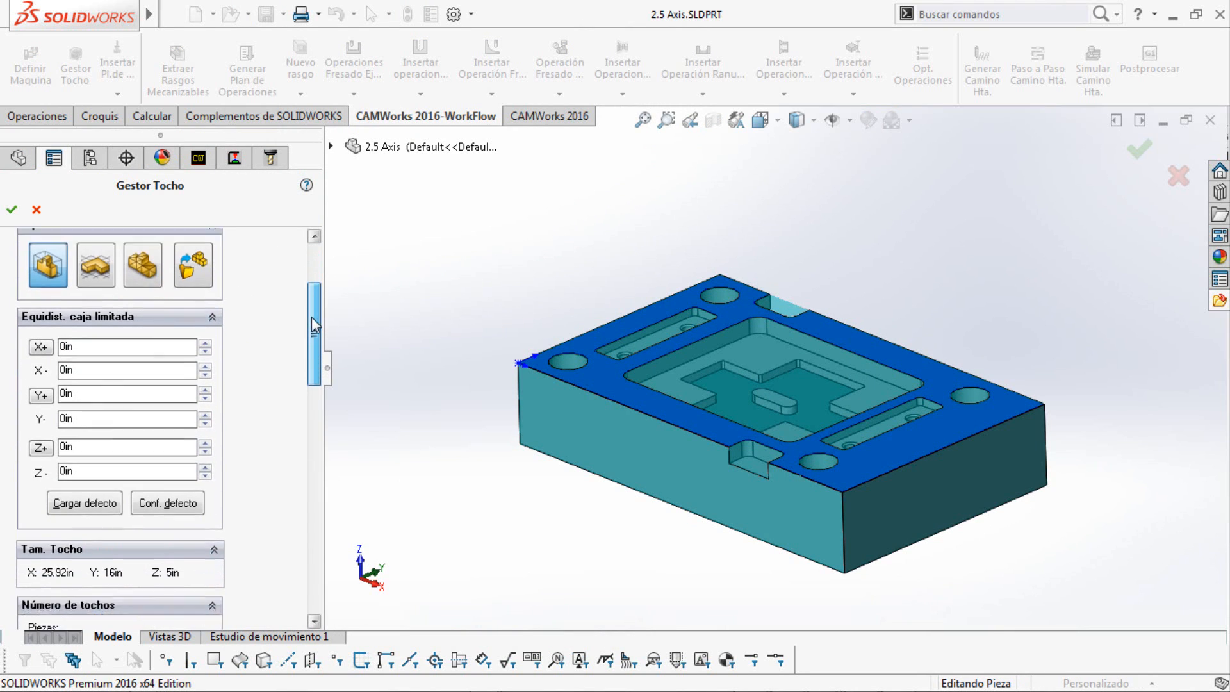
scroll(313, 306, "up", 1)
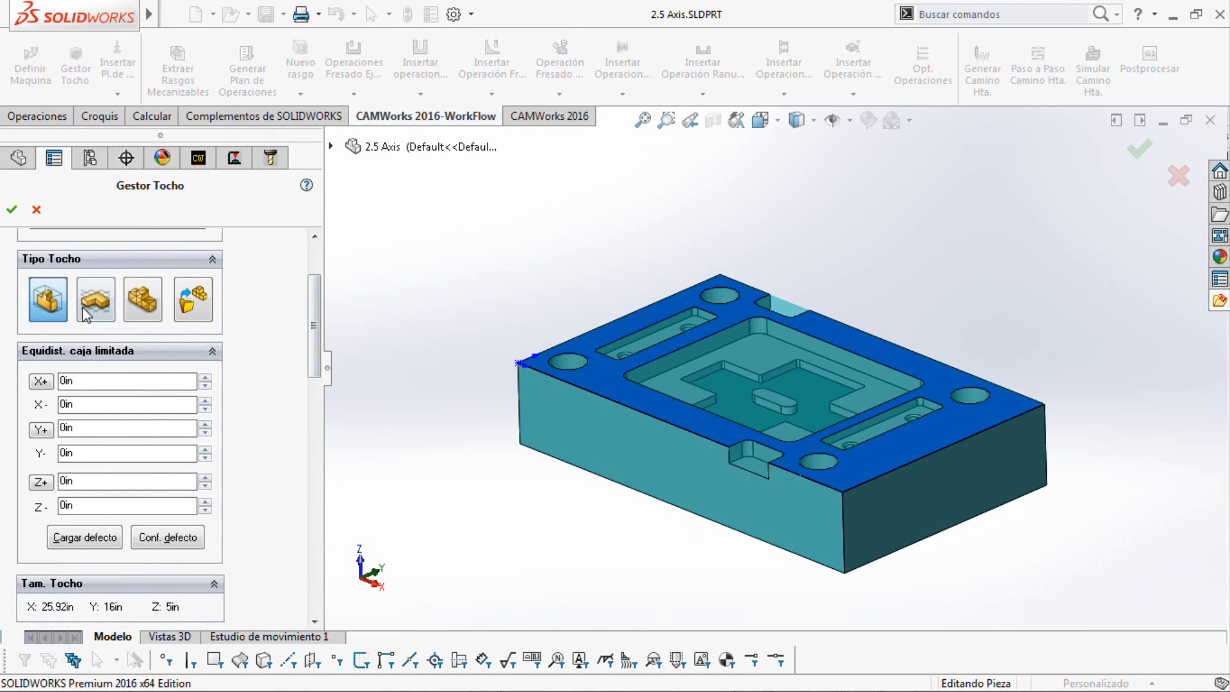
middle_click_drag(437, 391, 420, 410)
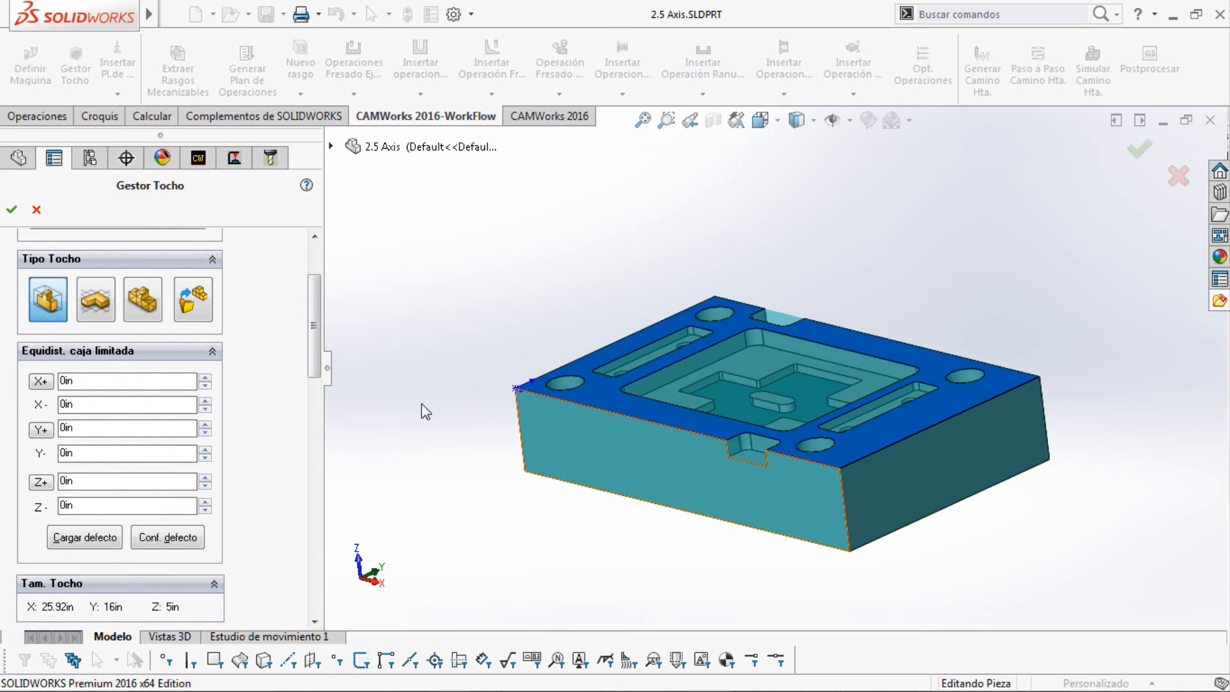
middle_click_drag(506, 364, 563, 374)
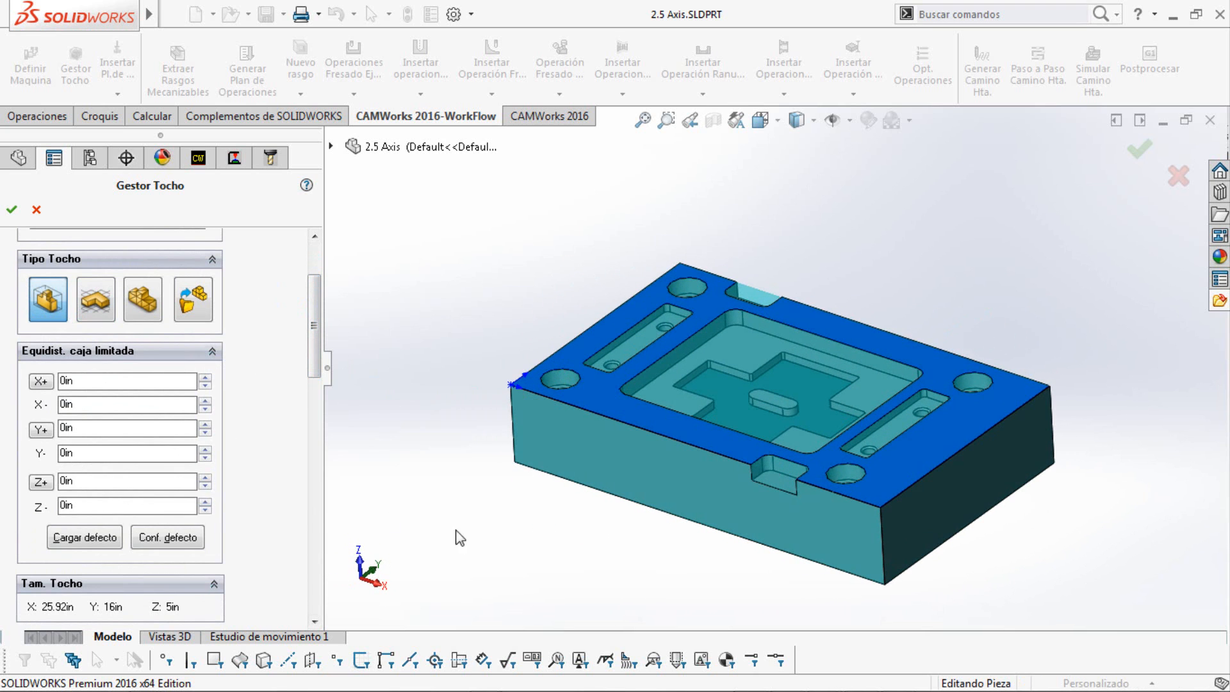
Set the bounding box stock offset in Z+ to 0.2in and check the added material above the plate.
left_click(205, 477)
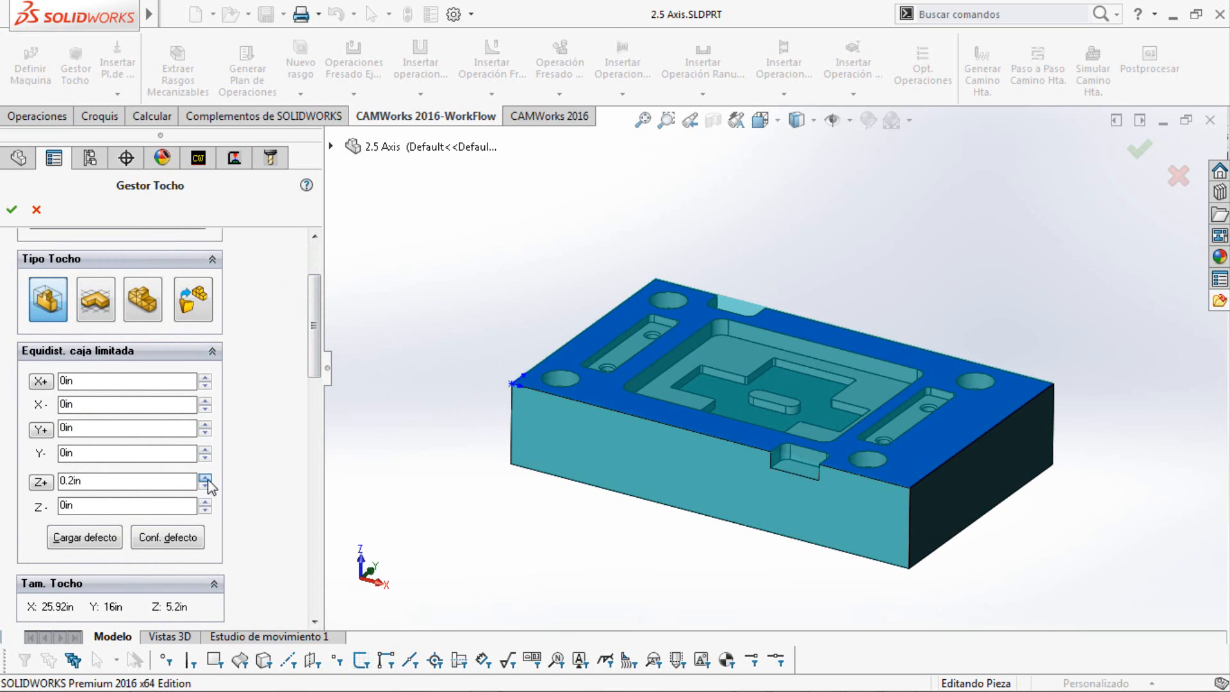
middle_click_drag(522, 510, 580, 368)
scroll(576, 384, "down", 3)
left_click(205, 486)
left_click(205, 486)
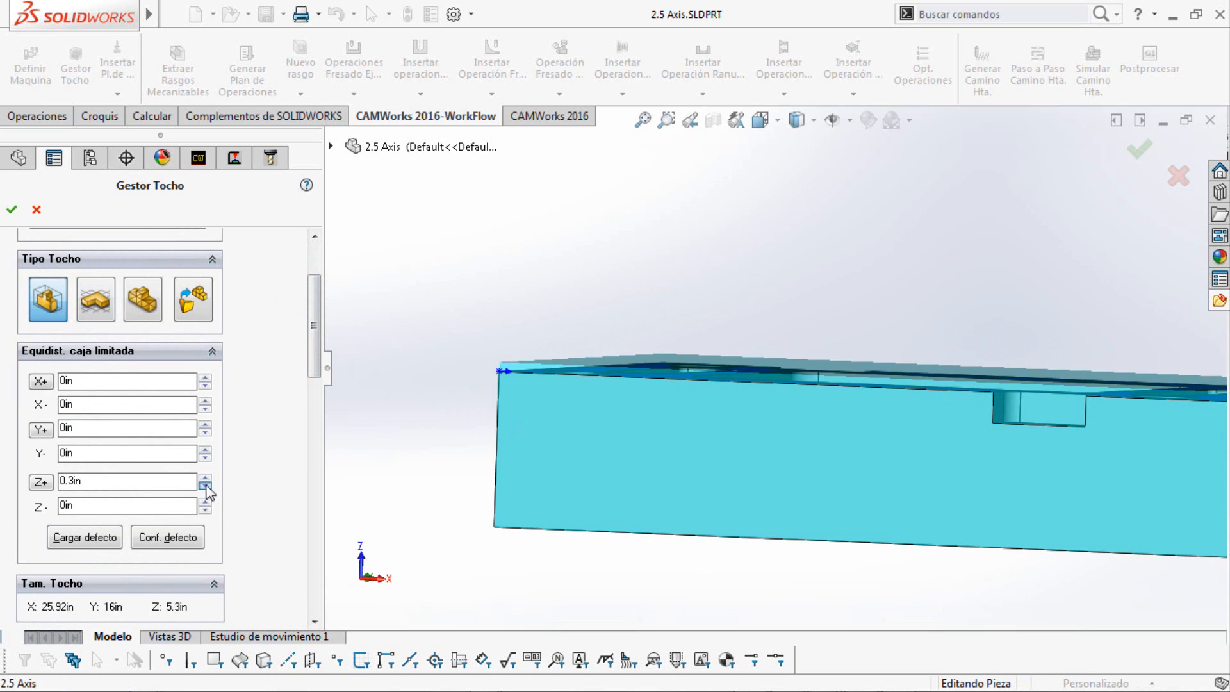
left_click(205, 485)
middle_click_drag(589, 307, 663, 401)
scroll(829, 447, "up", 5)
scroll(831, 448, "down", 1)
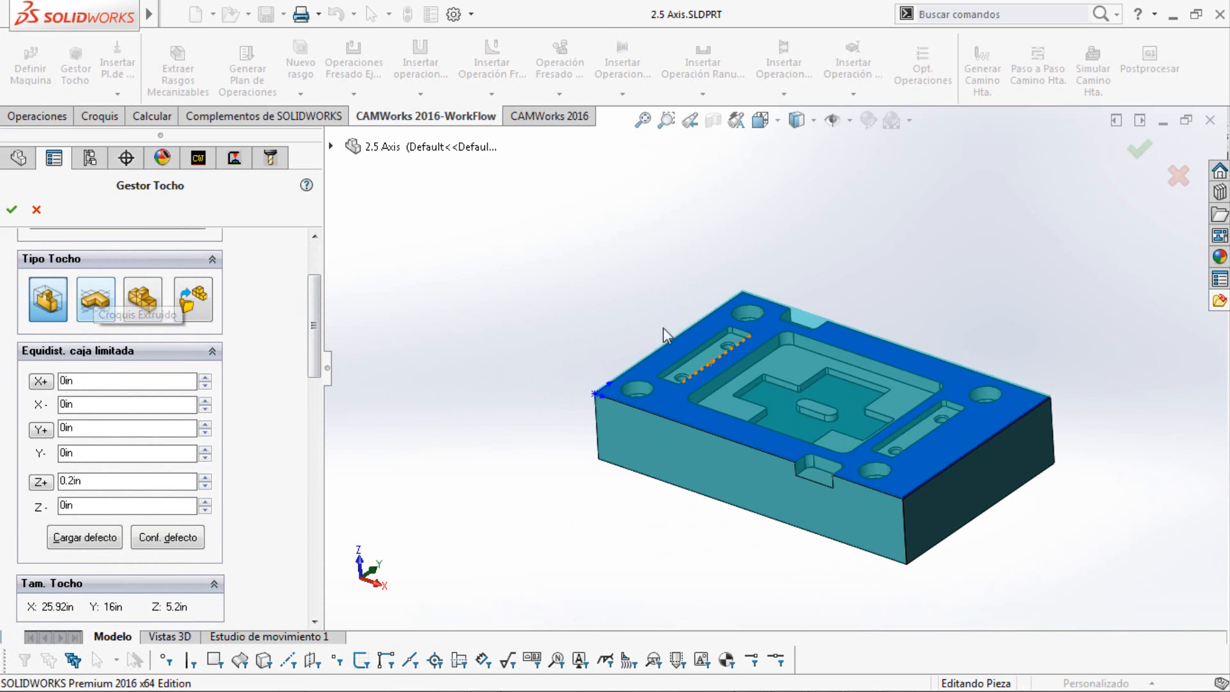
middle_click_drag(663, 328, 689, 473)
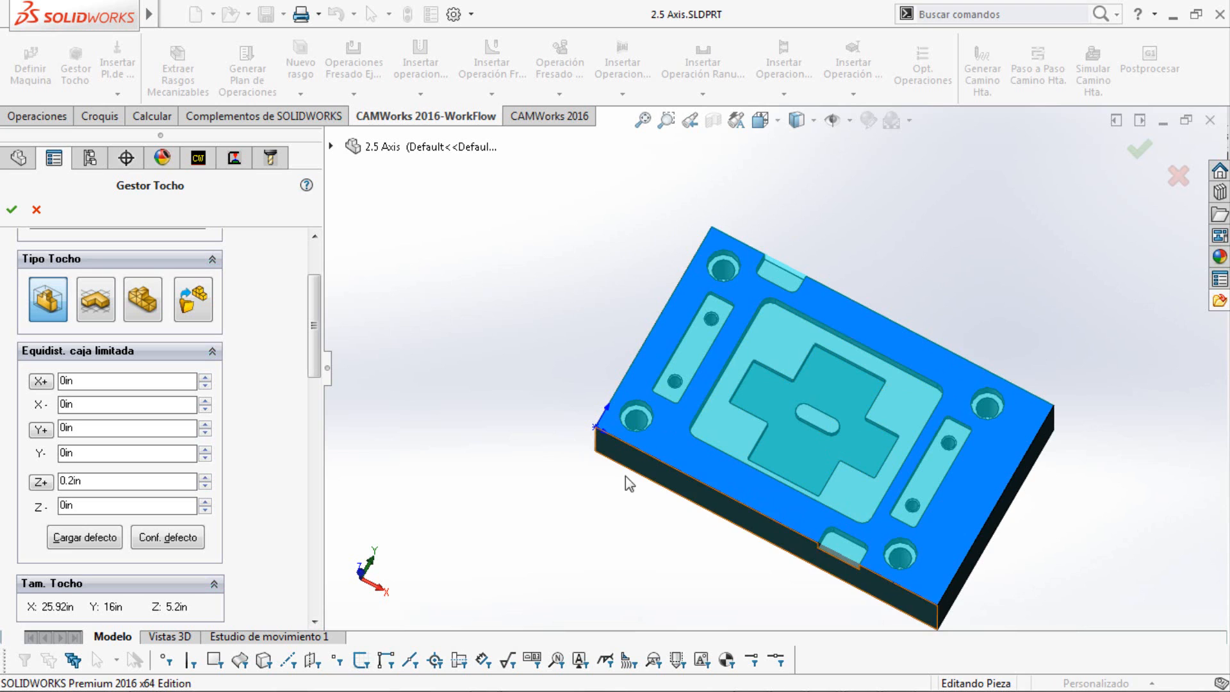
scroll(1032, 549, "up", 1)
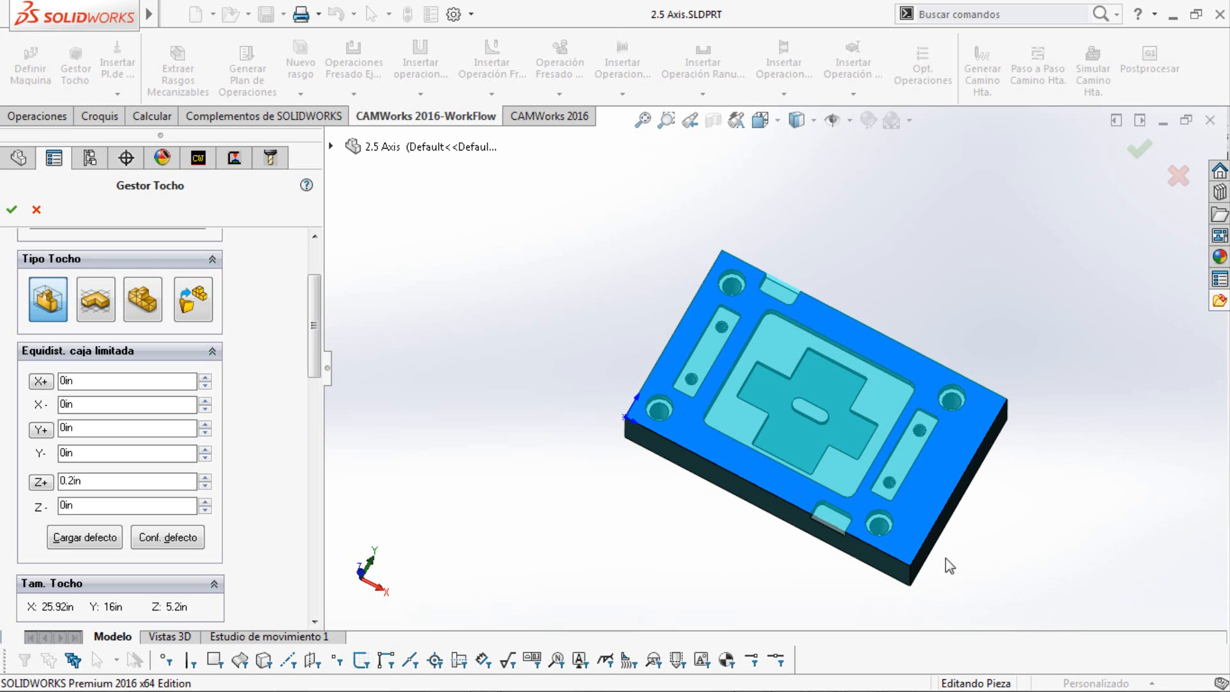
middle_click_drag(946, 559, 950, 420)
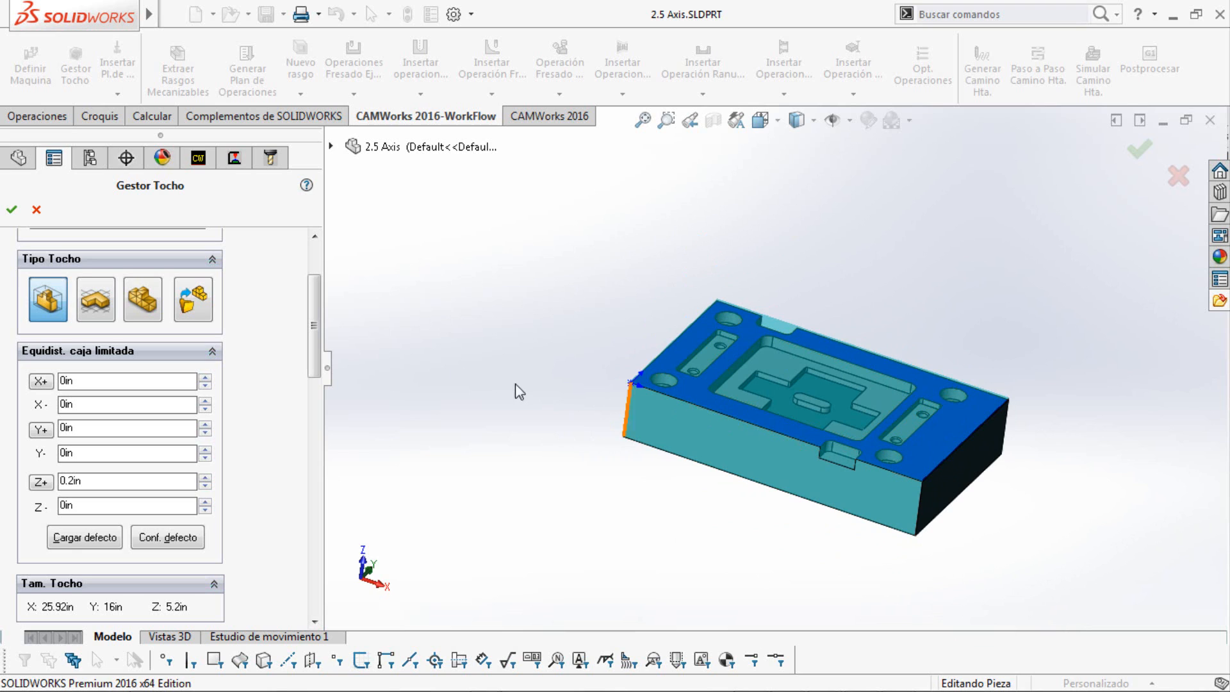
Review the STL file and solid model stock types, return to the bounding box type and accept the stock.
left_click(148, 316)
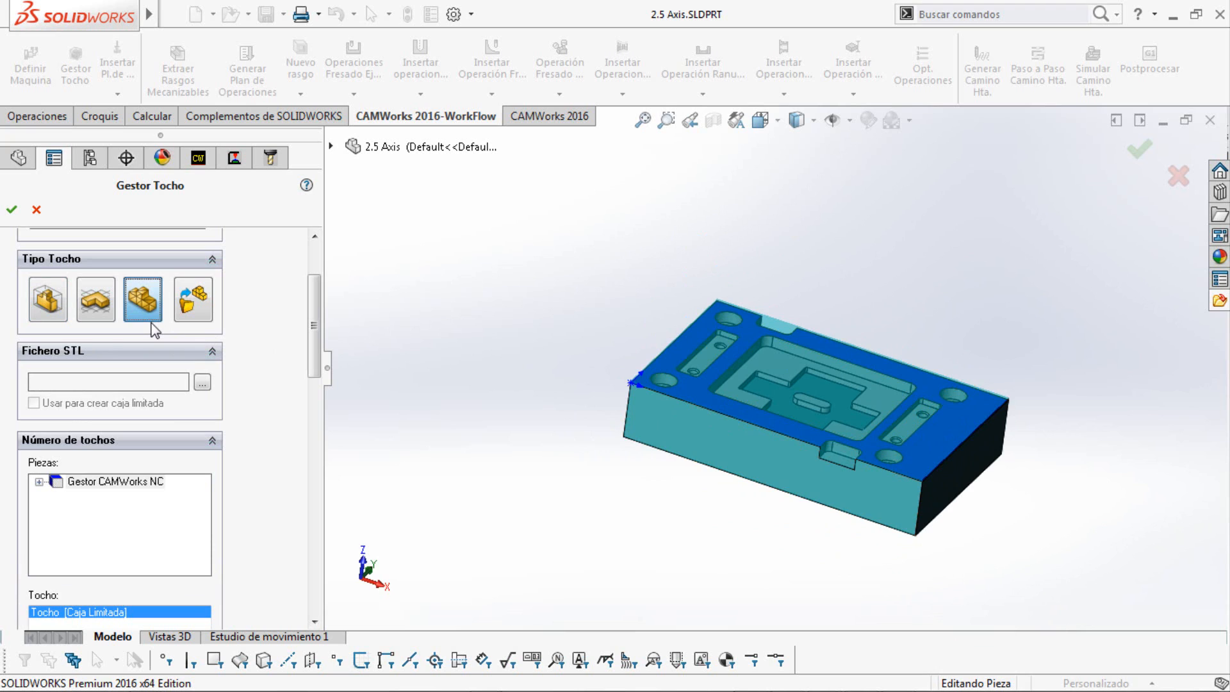
left_click(191, 309)
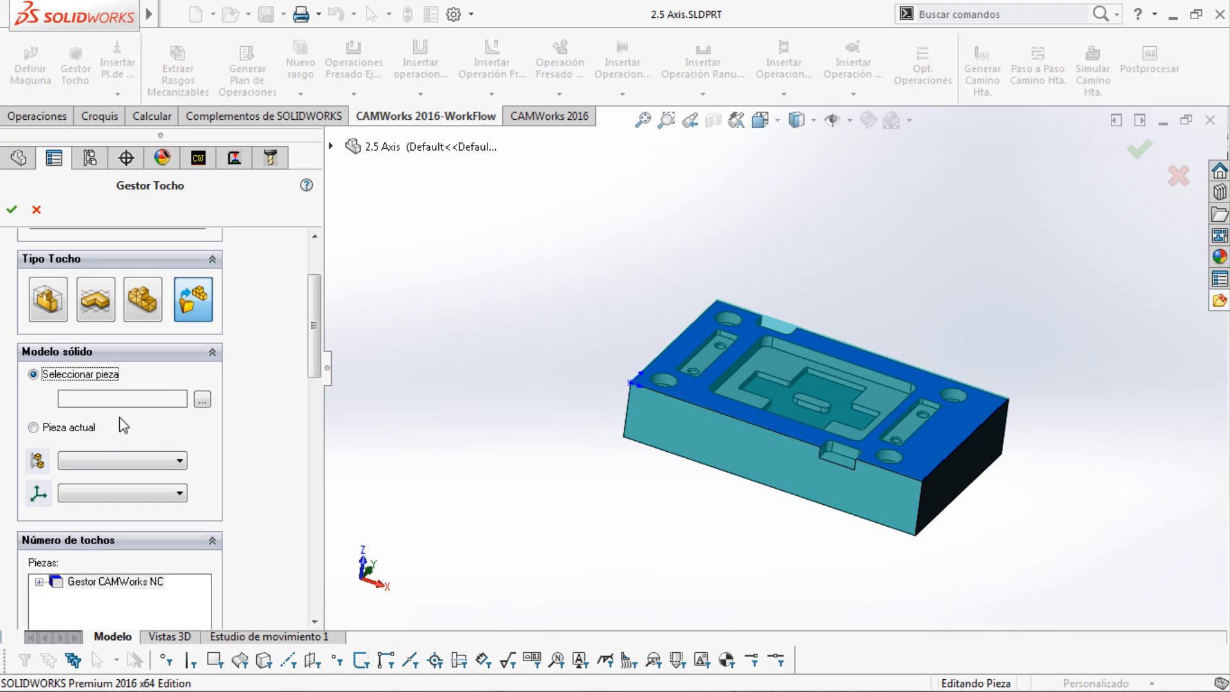
left_click(55, 309)
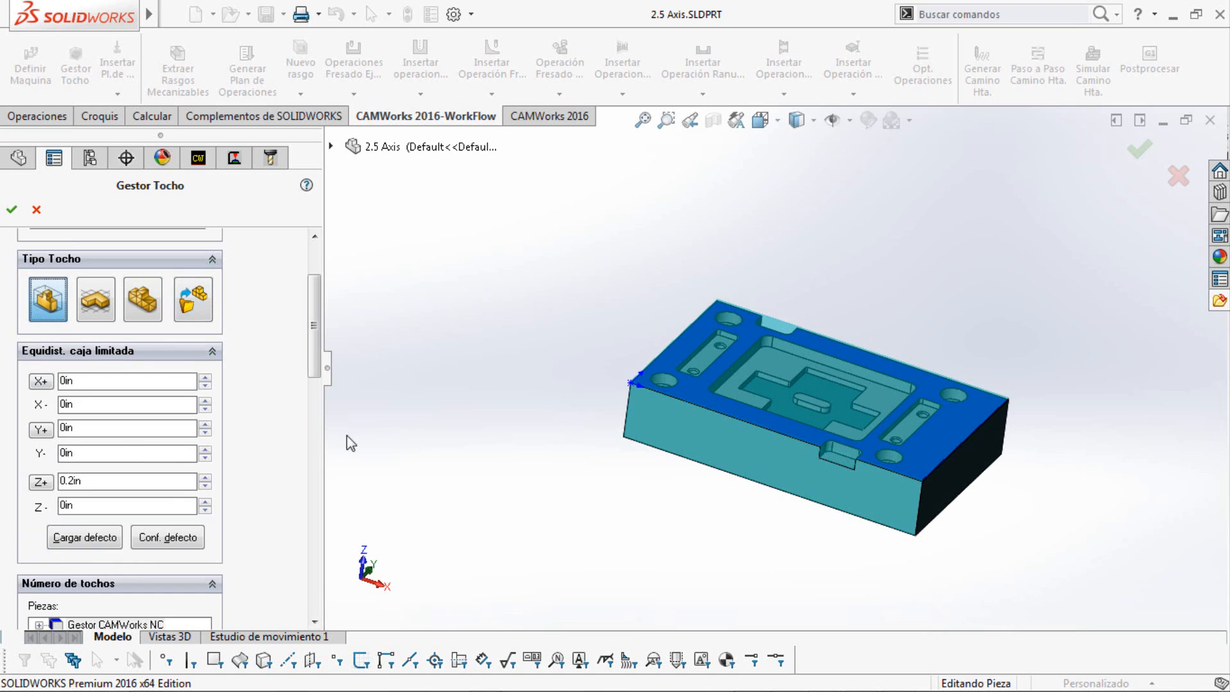
left_click(11, 209)
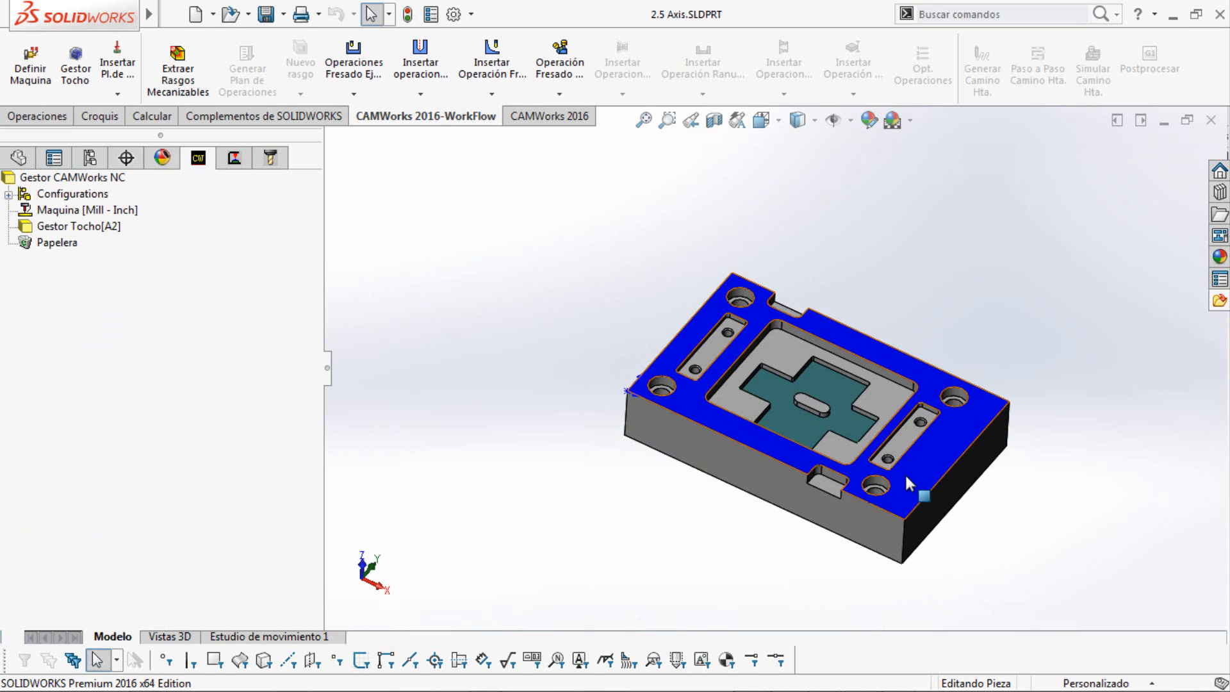
Extract the machinable features of the plate automatically and clear the selection.
scroll(908, 484, "down", 3)
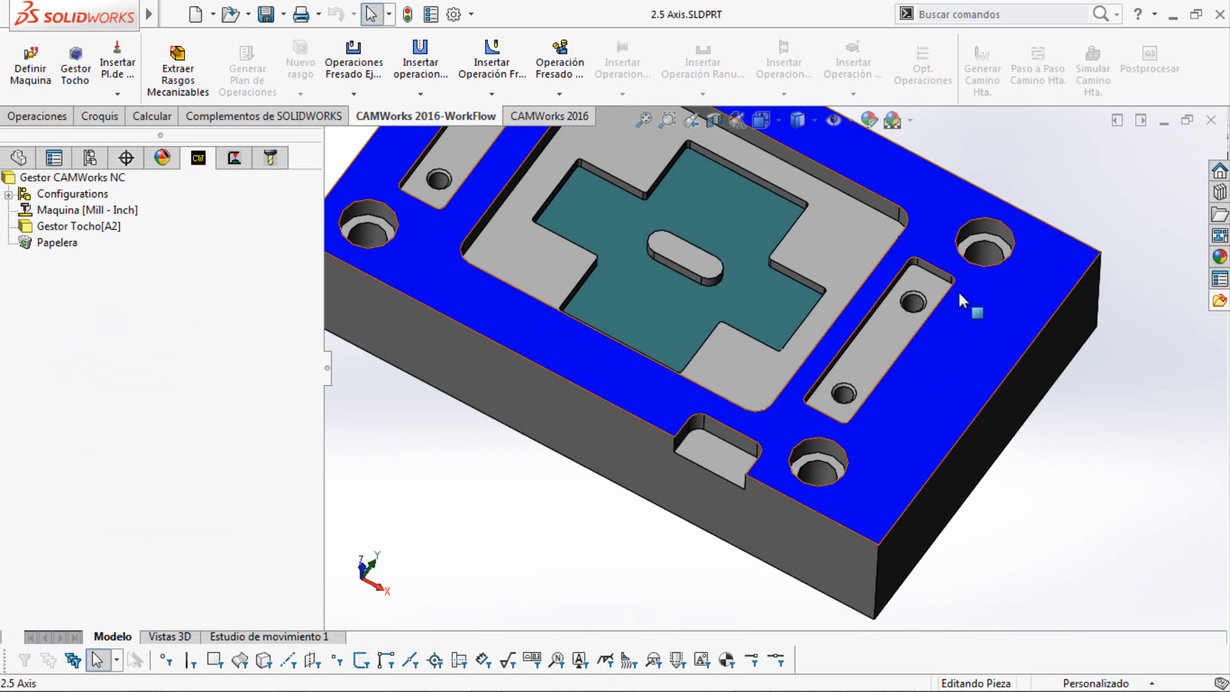
scroll(931, 304, "up", 2)
scroll(817, 253, "down", 1)
middle_click_drag(708, 360, 707, 308)
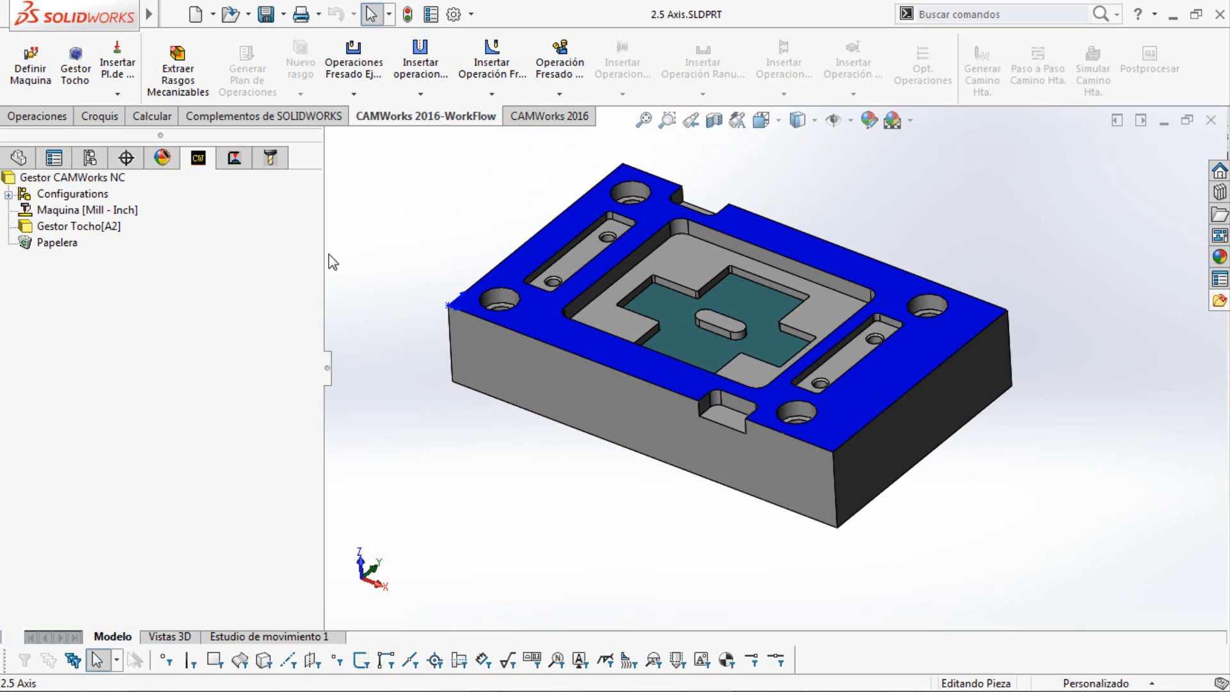
left_click(193, 98)
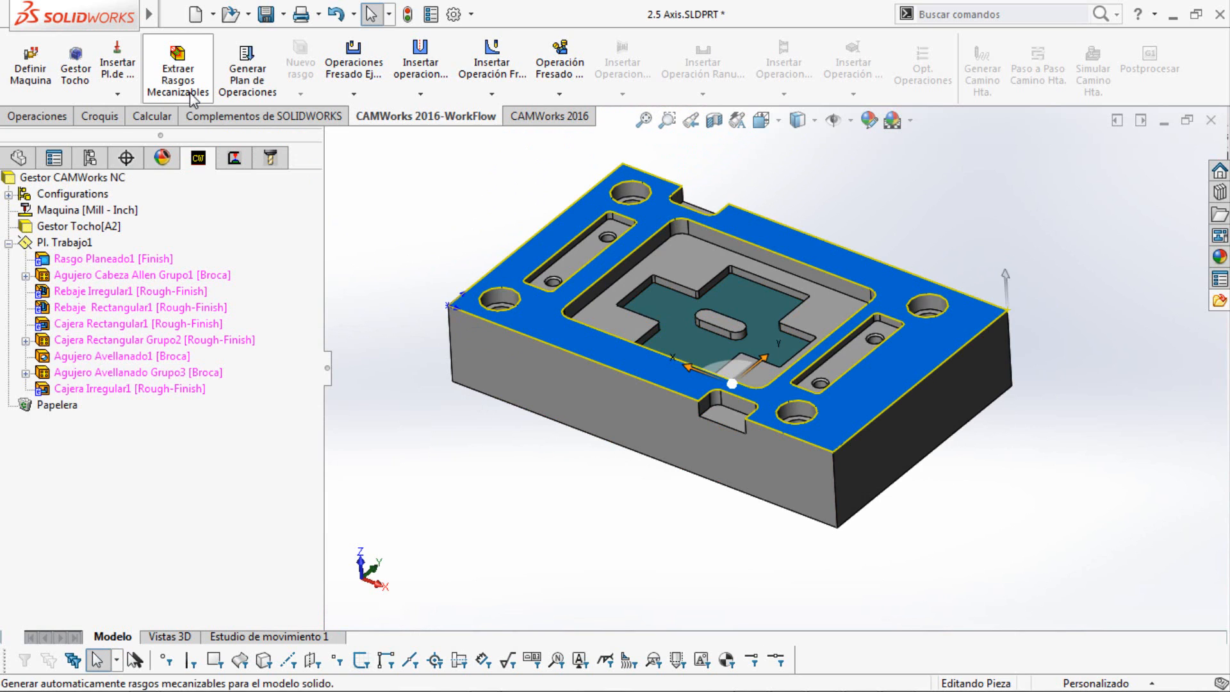
left_click(443, 270)
middle_click_drag(471, 456, 452, 422)
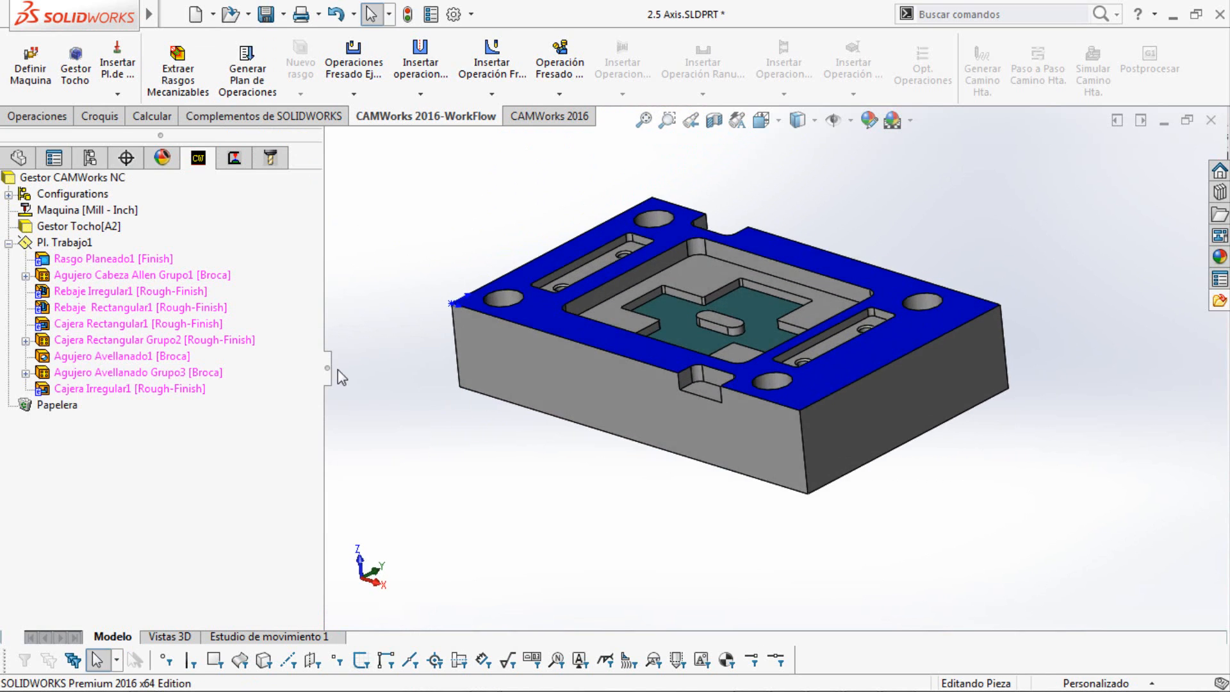
Examine the facing feature Rasgo Planeado1 and the extra stock above the plate's upper face.
left_click(155, 259)
middle_click_drag(472, 417, 477, 451)
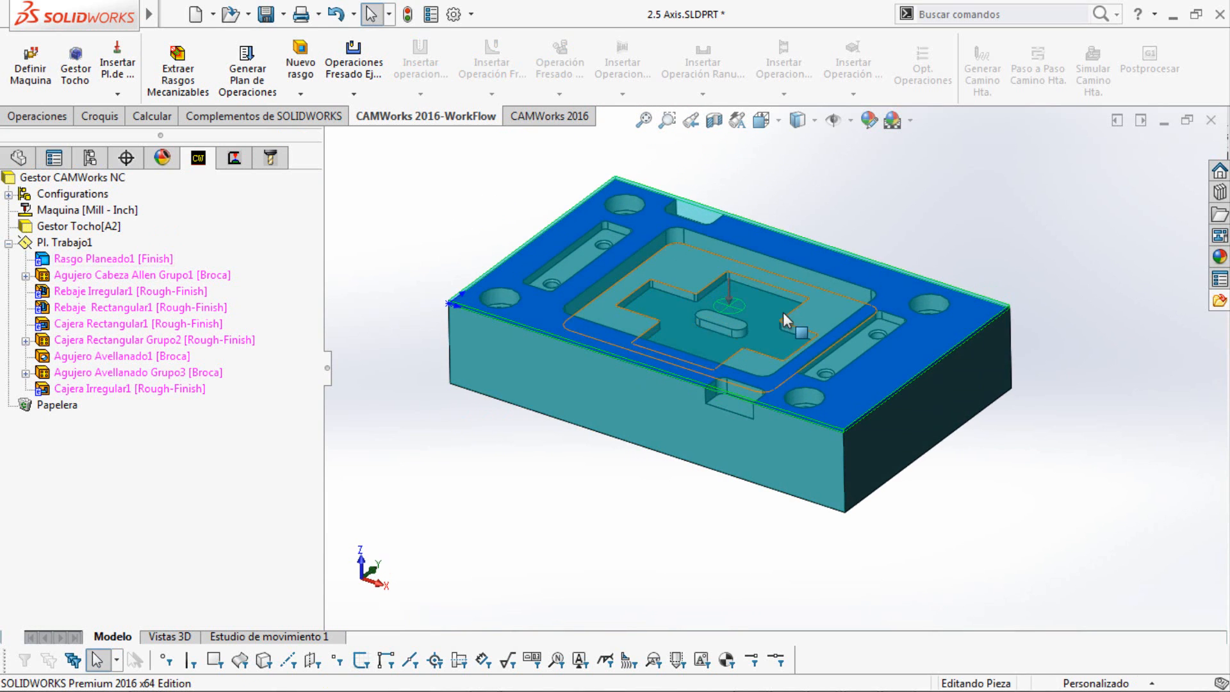
scroll(793, 322, "down", 3)
middle_click_drag(705, 356, 705, 336)
middle_click_drag(561, 303, 593, 221)
scroll(505, 320, "down", 6)
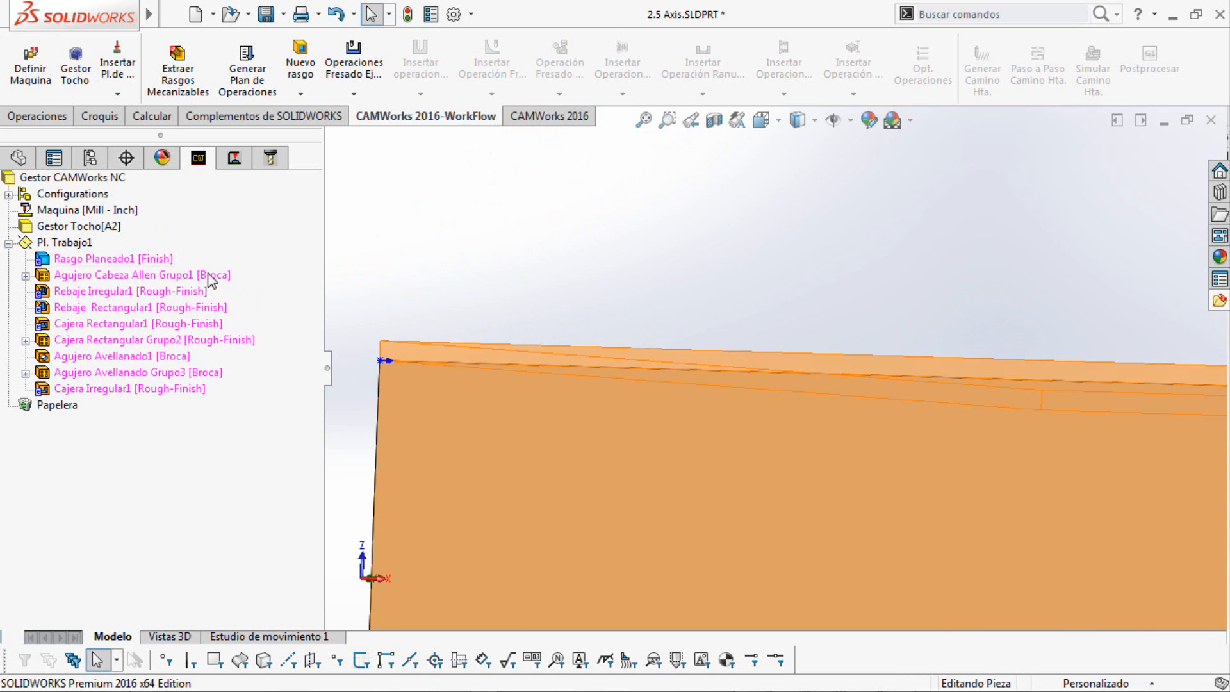
middle_click_drag(491, 288, 674, 348)
scroll(674, 340, "up", 8)
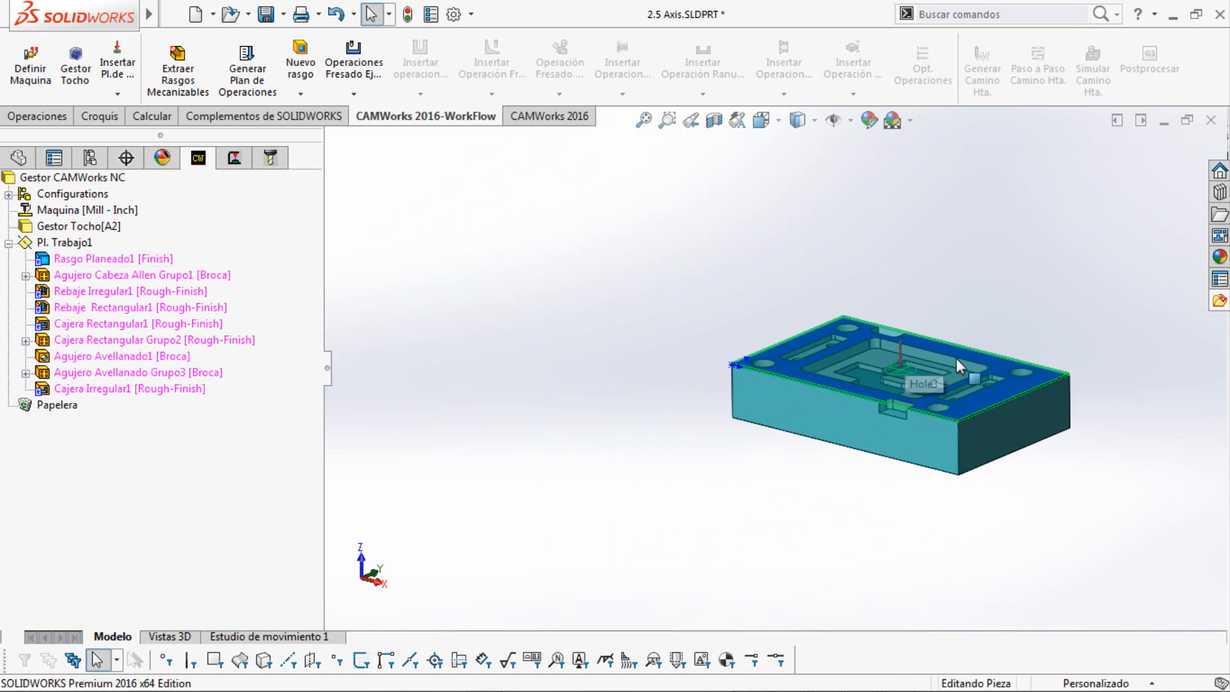
Examine the counterbored hole group Agujero Cabeza Allen Grupo1 at the plate's four corners.
left_click(212, 279)
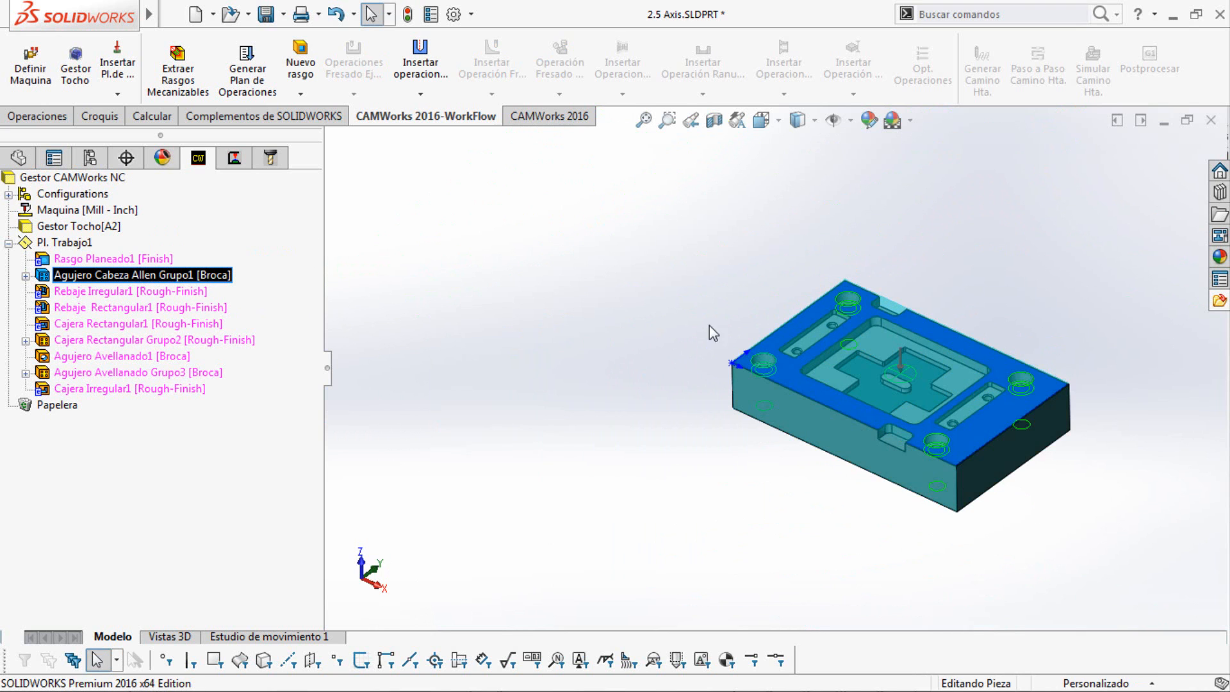
scroll(800, 339, "down", 10)
scroll(810, 219, "down", 3)
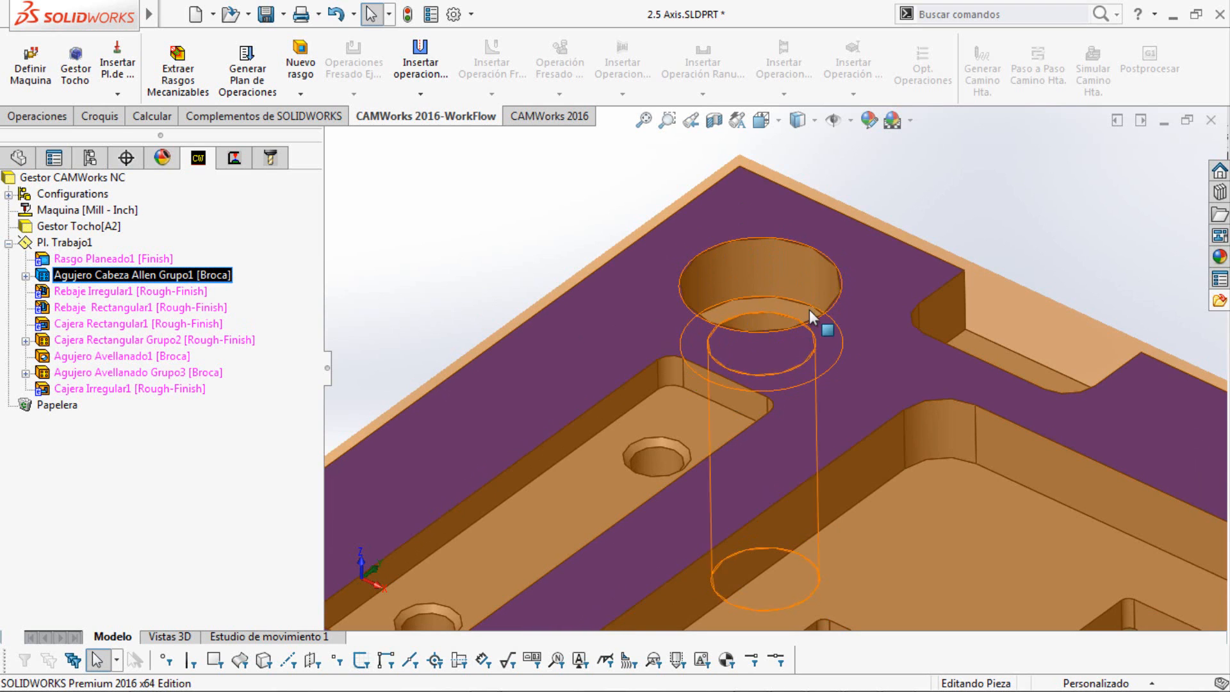
scroll(807, 298, "up", 5)
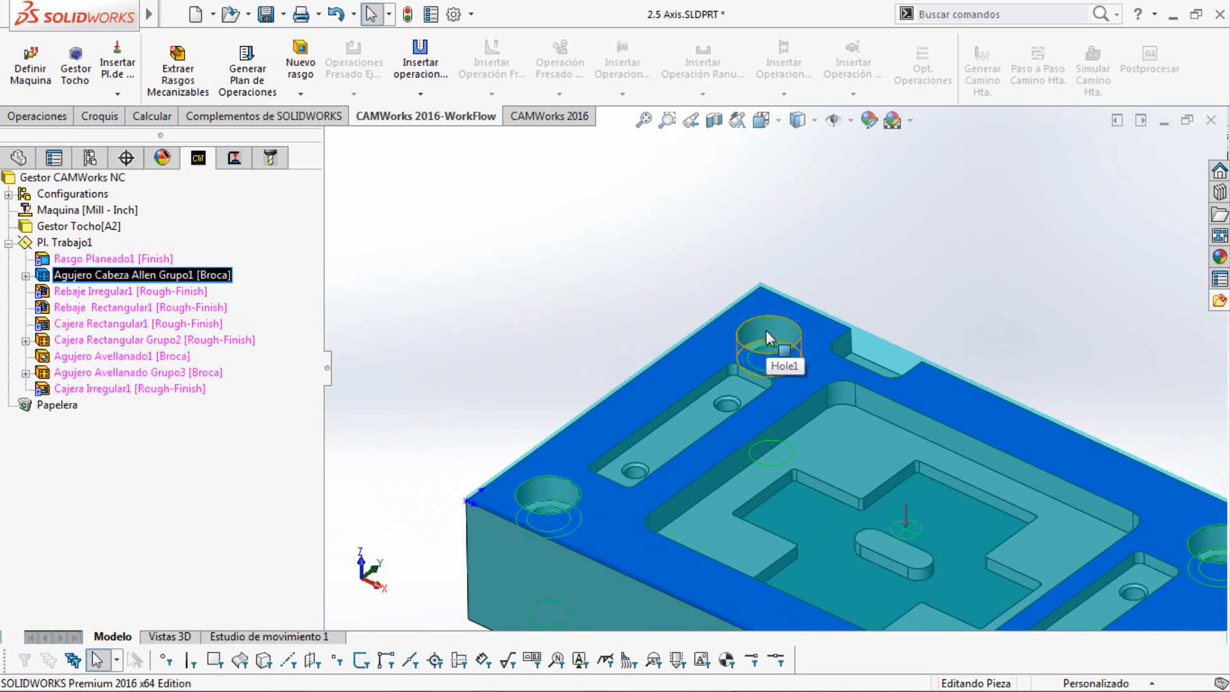
scroll(862, 431, "up", 2)
middle_click_drag(862, 431, 758, 390, "ctrl")
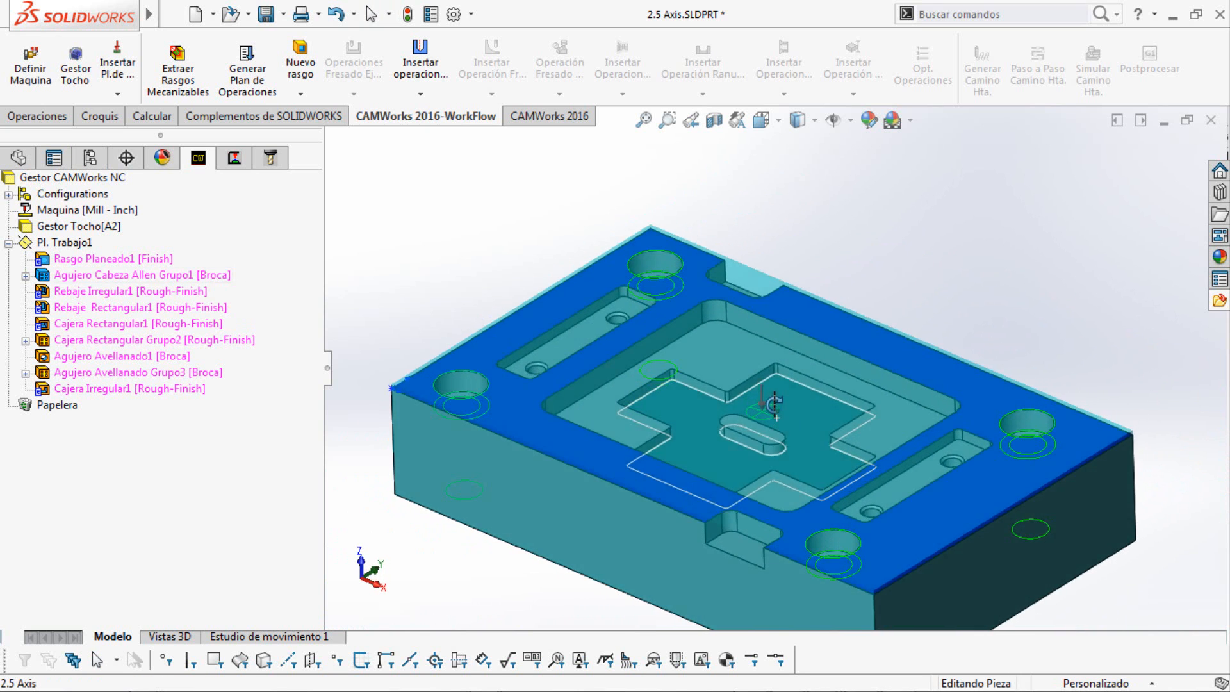
scroll(772, 410, "up", 3)
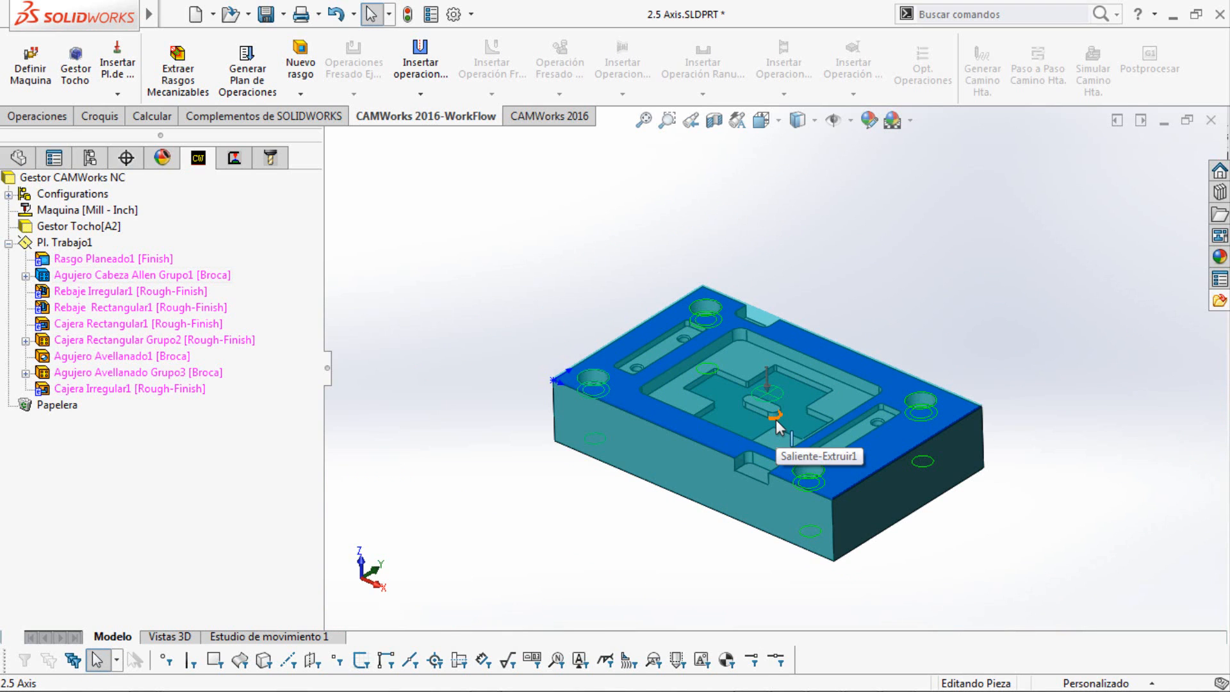
middle_click_drag(776, 419, 759, 510)
middle_click_drag(640, 467, 652, 387)
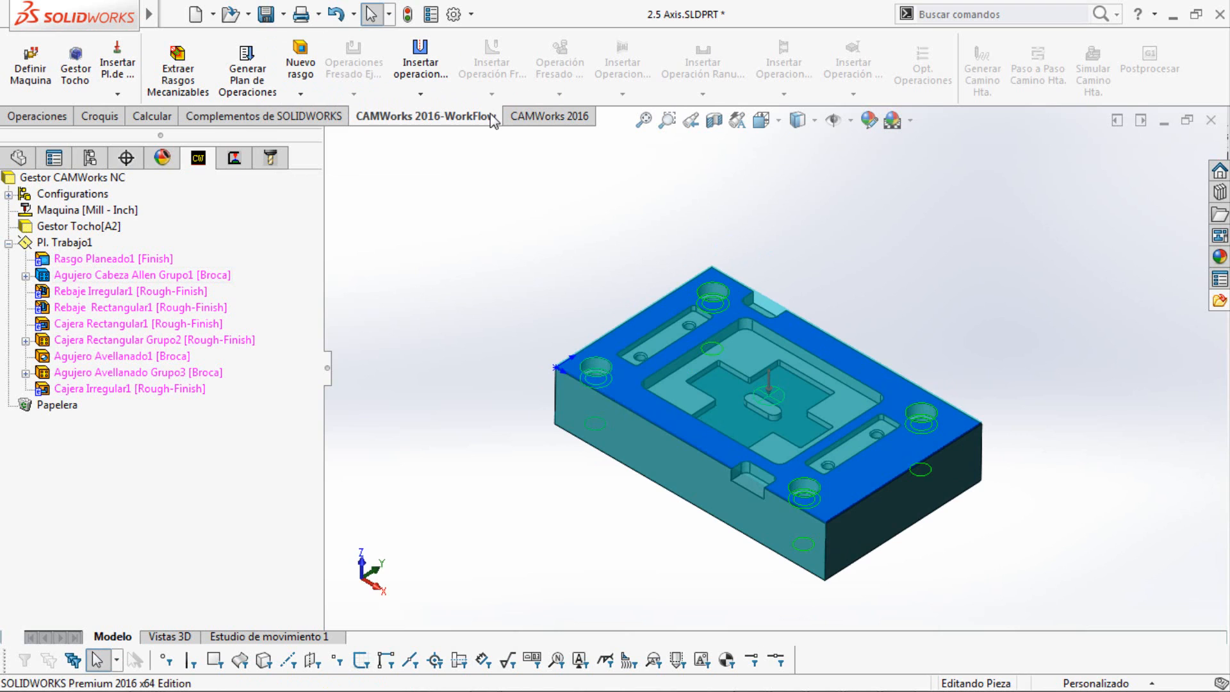
middle_click_drag(473, 243, 463, 223)
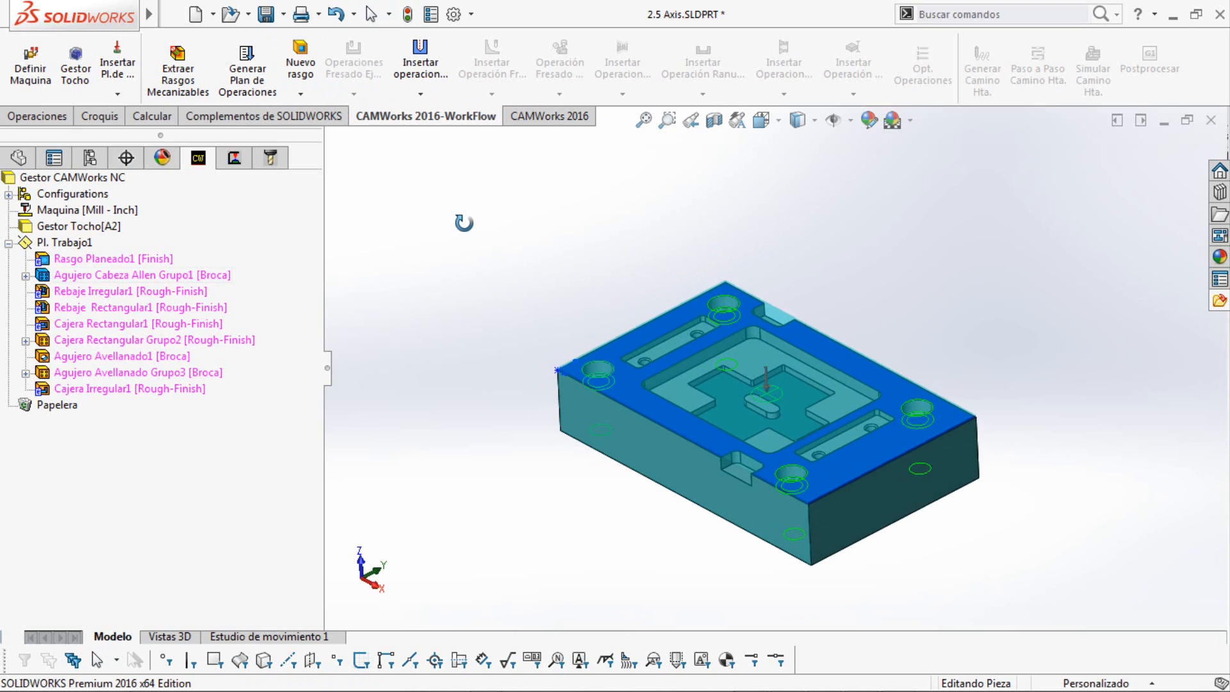
Generate the operation plan for all the extracted machinable features.
left_click(244, 76)
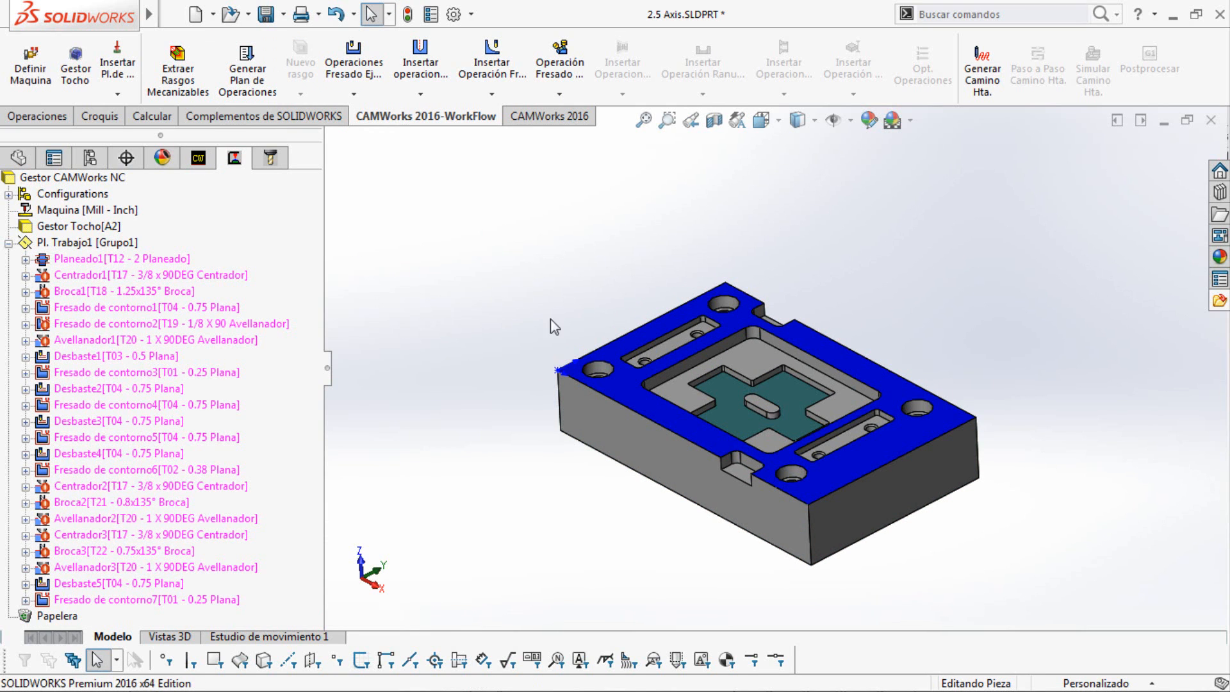
middle_click_drag(554, 326, 684, 470)
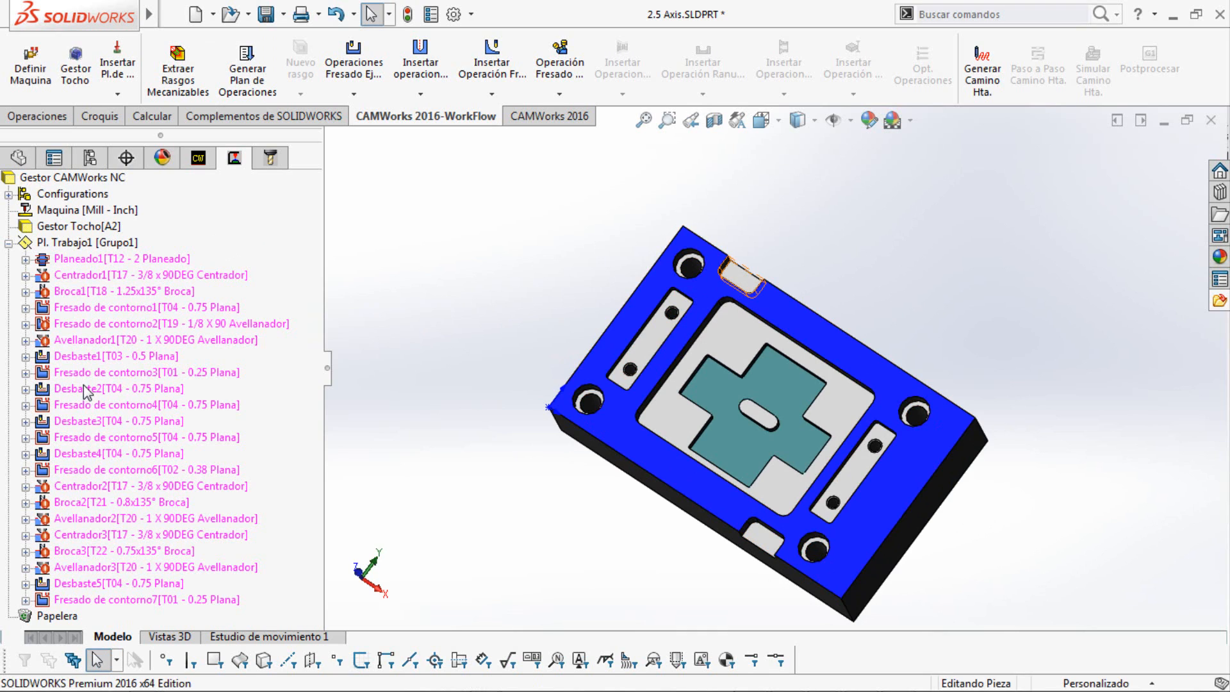
middle_click_drag(527, 483, 535, 416)
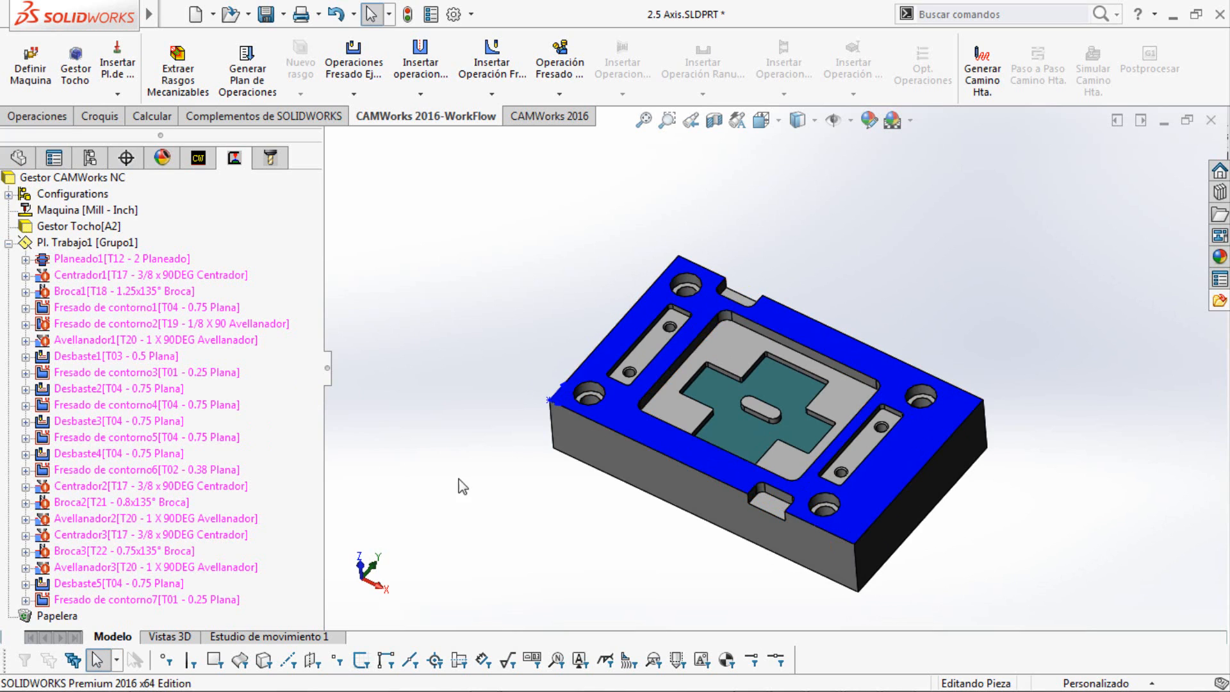
Generate the toolpaths for all operations in the plan.
middle_click_drag(463, 488, 489, 380)
scroll(786, 385, "down", 3)
middle_click_drag(787, 387, 791, 431)
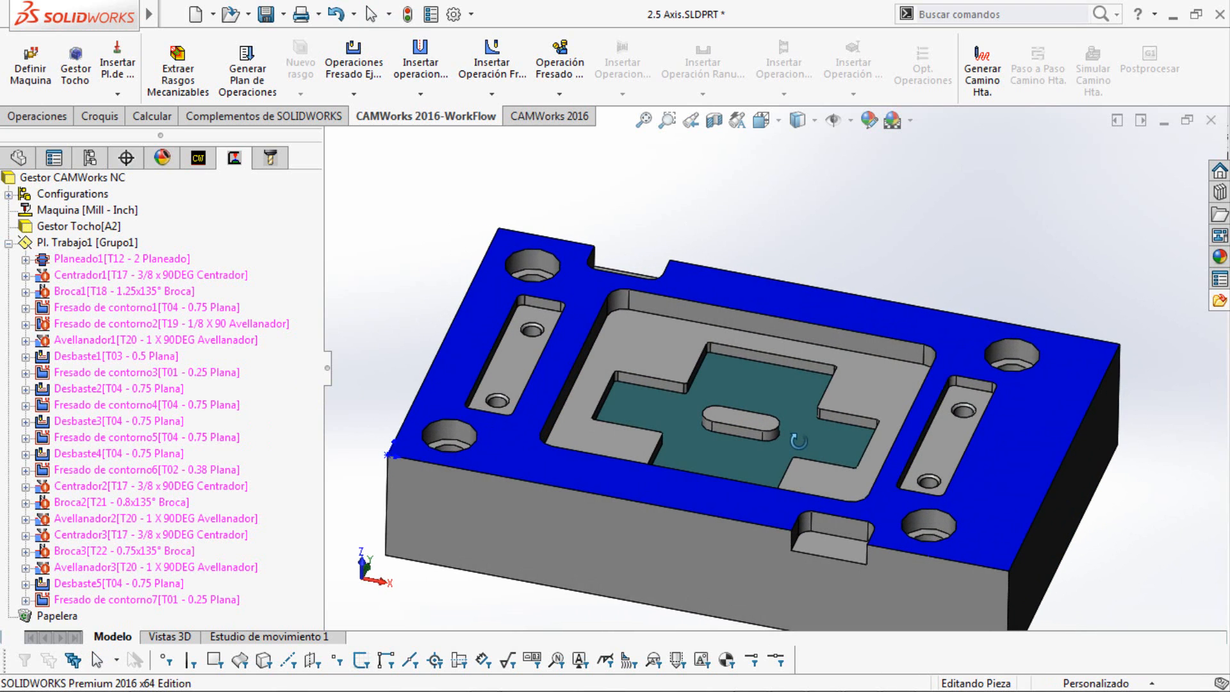
left_click(980, 72)
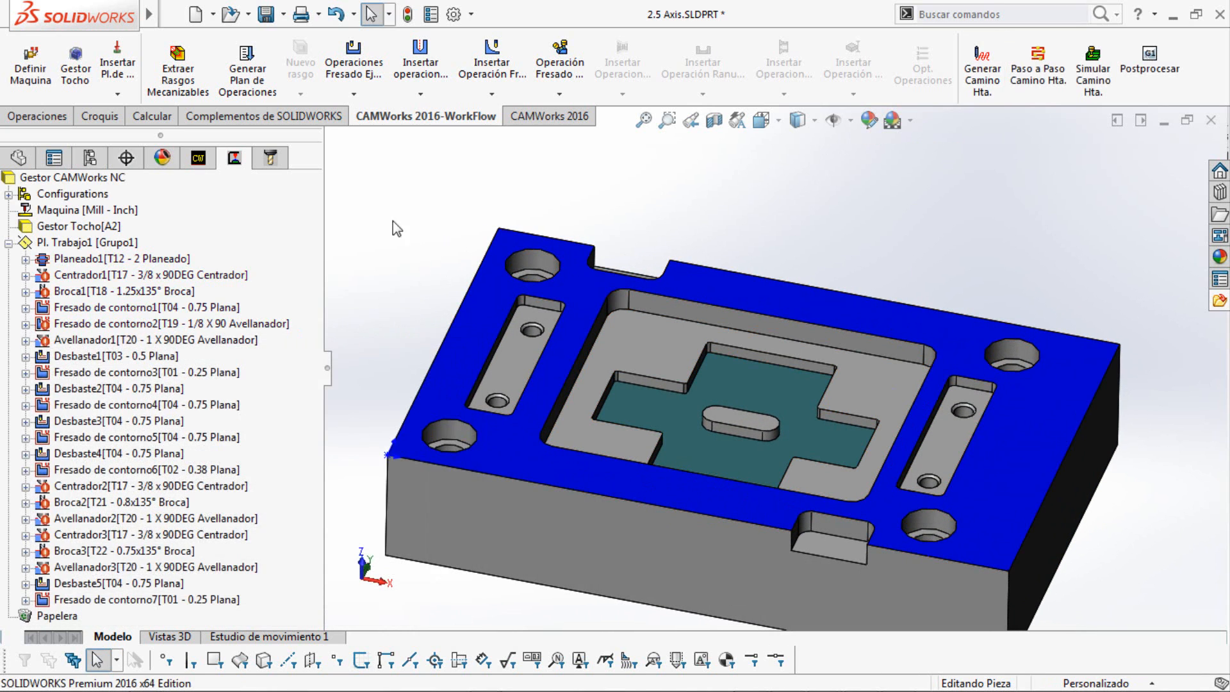
Examine the toolpaths of Planeado1, Centrador1 and Fresado de contorno1 on the plate.
left_click(186, 260)
middle_click_drag(608, 275, 611, 250)
left_click(171, 273)
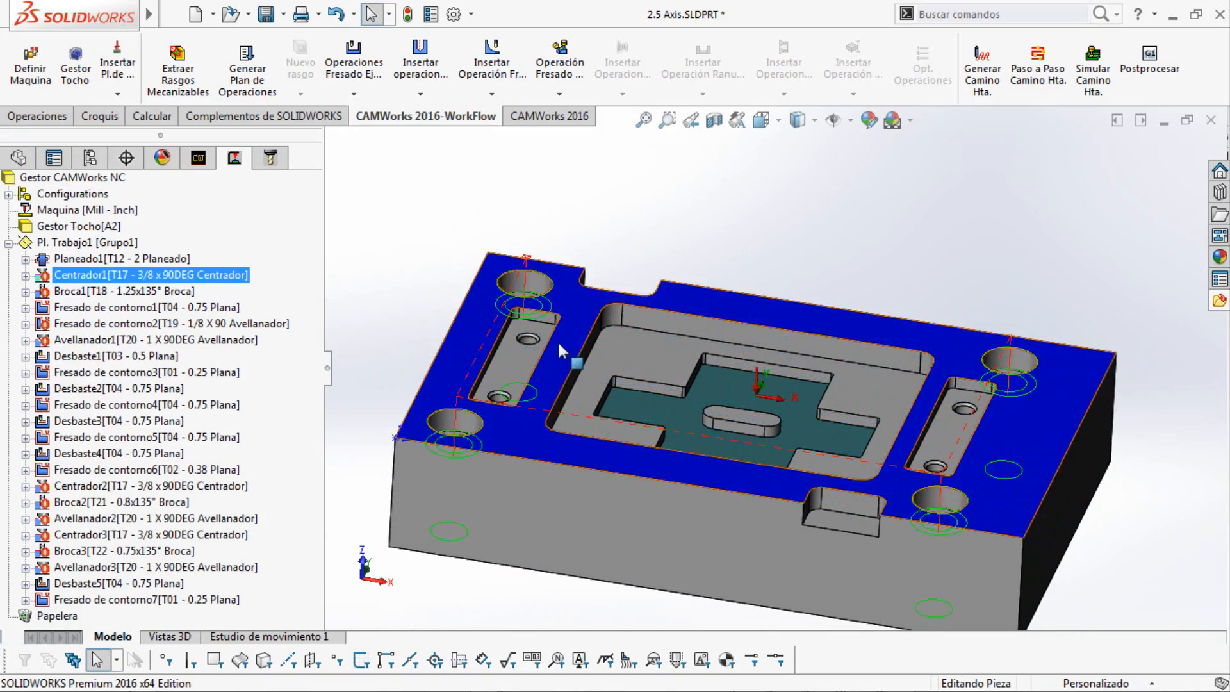
middle_click_drag(557, 340, 585, 346)
left_click(126, 307)
scroll(568, 413, "up", 2)
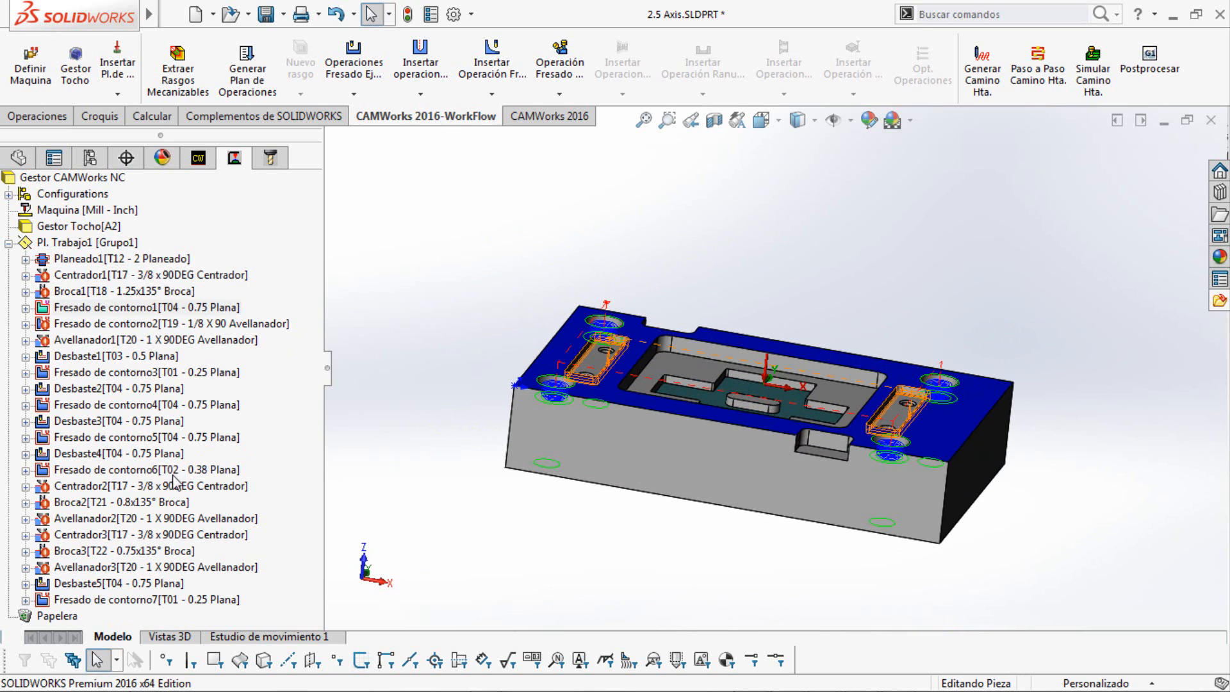
Examine the Desbaste5 roughing toolpath in the cross-shaped pocket from several angles.
left_click(173, 583)
middle_click_drag(495, 477, 487, 564)
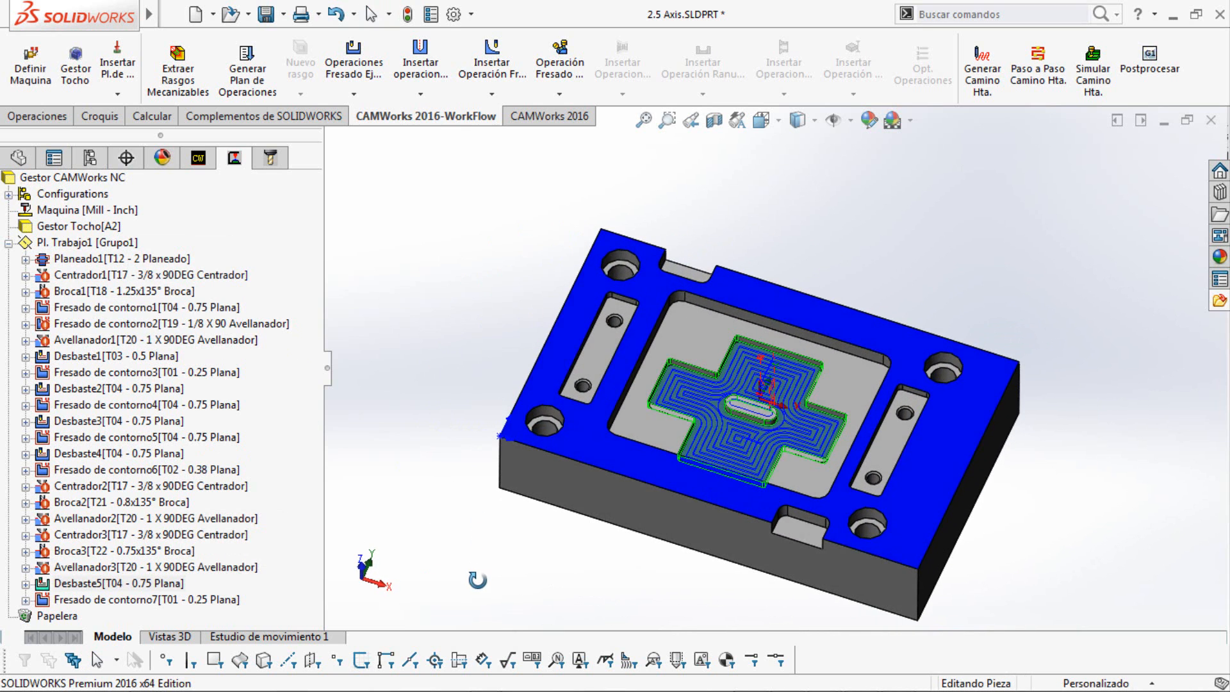
mouse_move(936, 340)
middle_mouse_down()
mouse_move(867, 333)
mouse_move(933, 333)
middle_mouse_up()
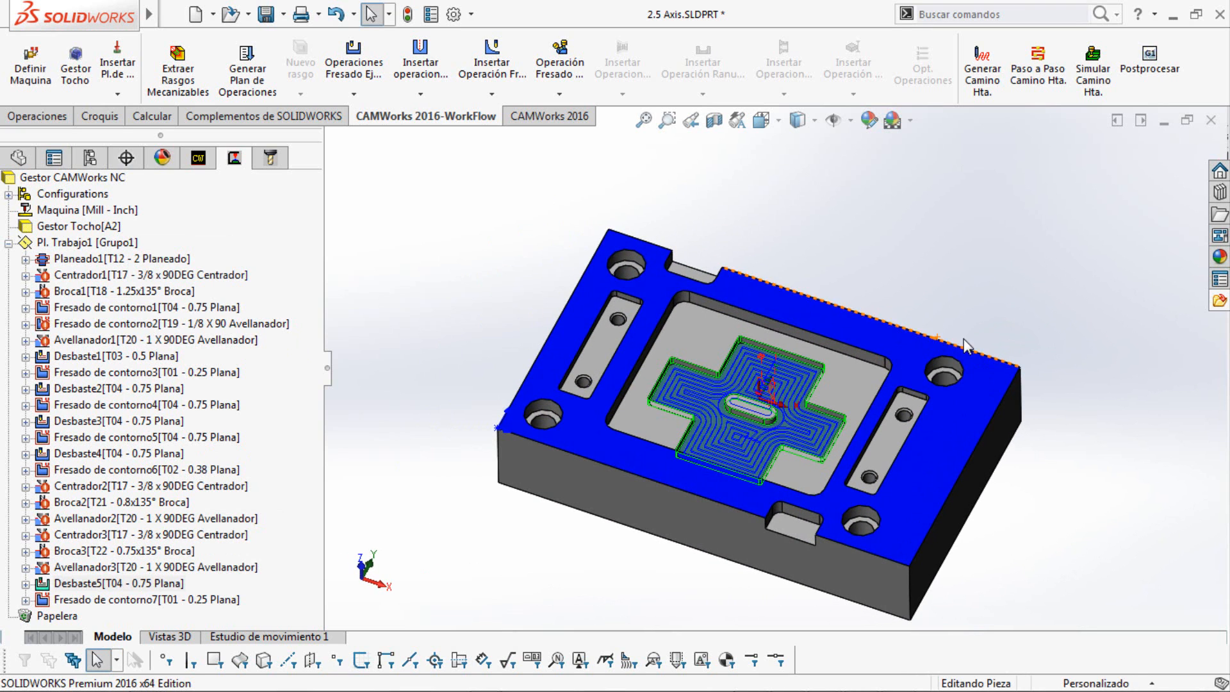
middle_click_drag(926, 428, 922, 408)
scroll(829, 466, "up", 1)
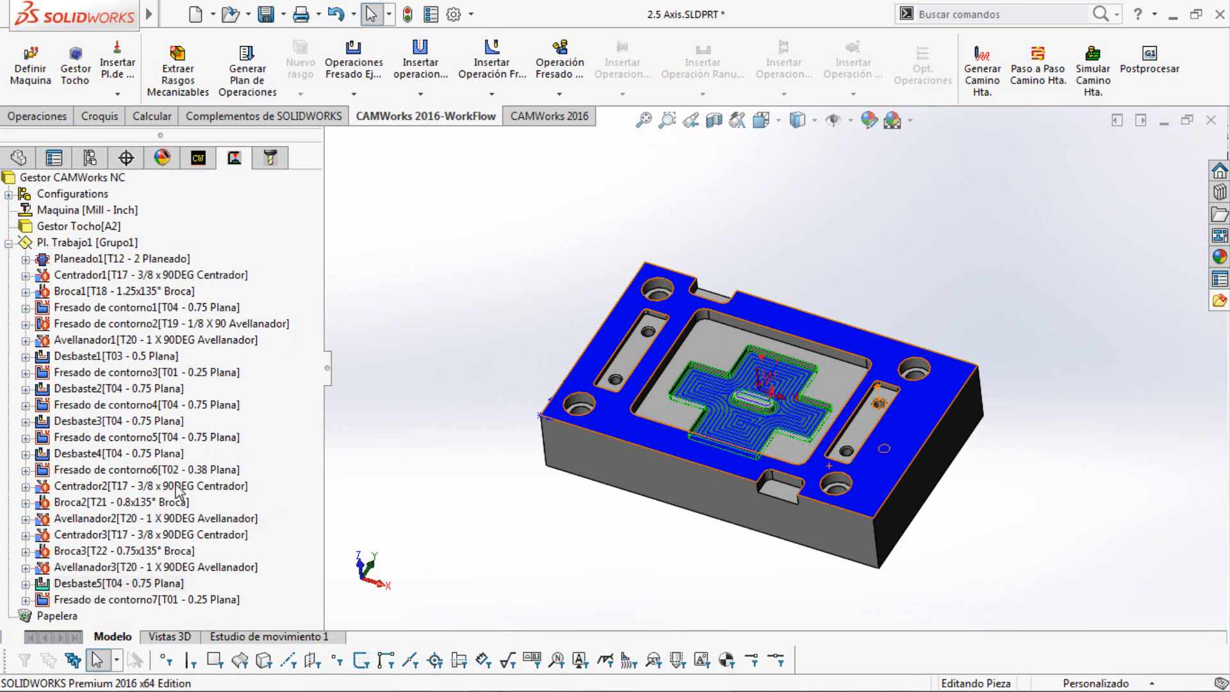
middle_click_drag(674, 415, 683, 503)
middle_click_drag(768, 460, 774, 379)
scroll(837, 454, "down", 2)
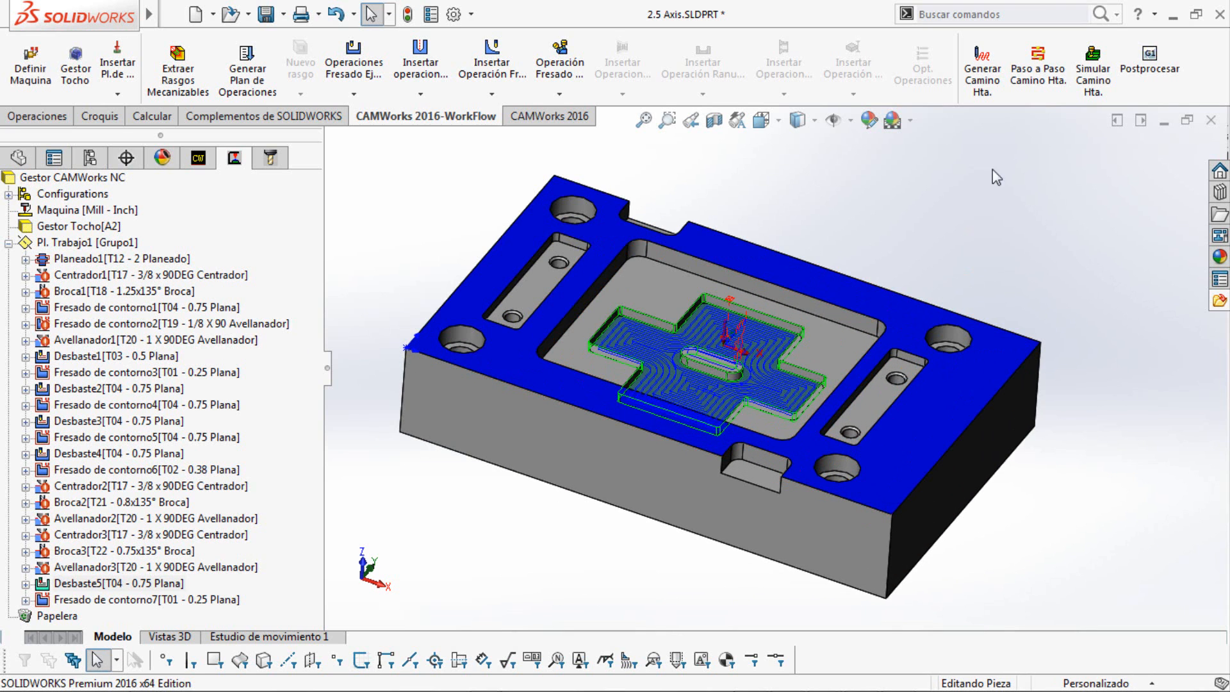
Play back the toolpaths step by step to the end at about half speed, and close the playback.
left_click(1037, 69)
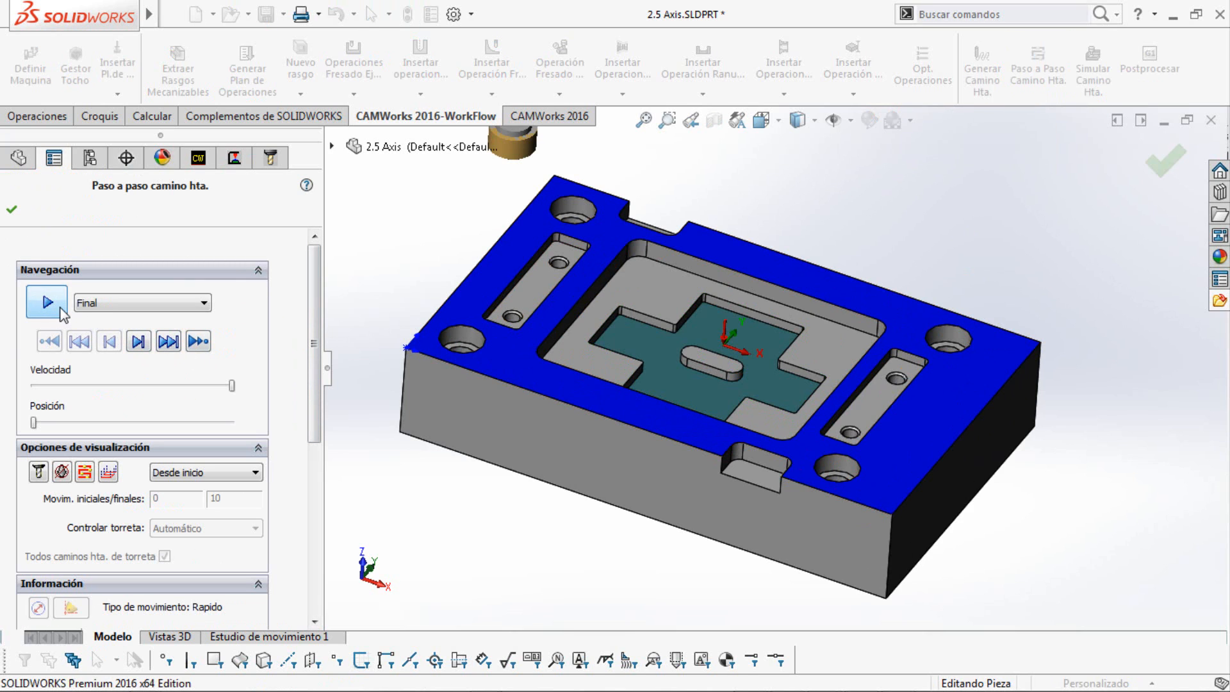
left_click(231, 386)
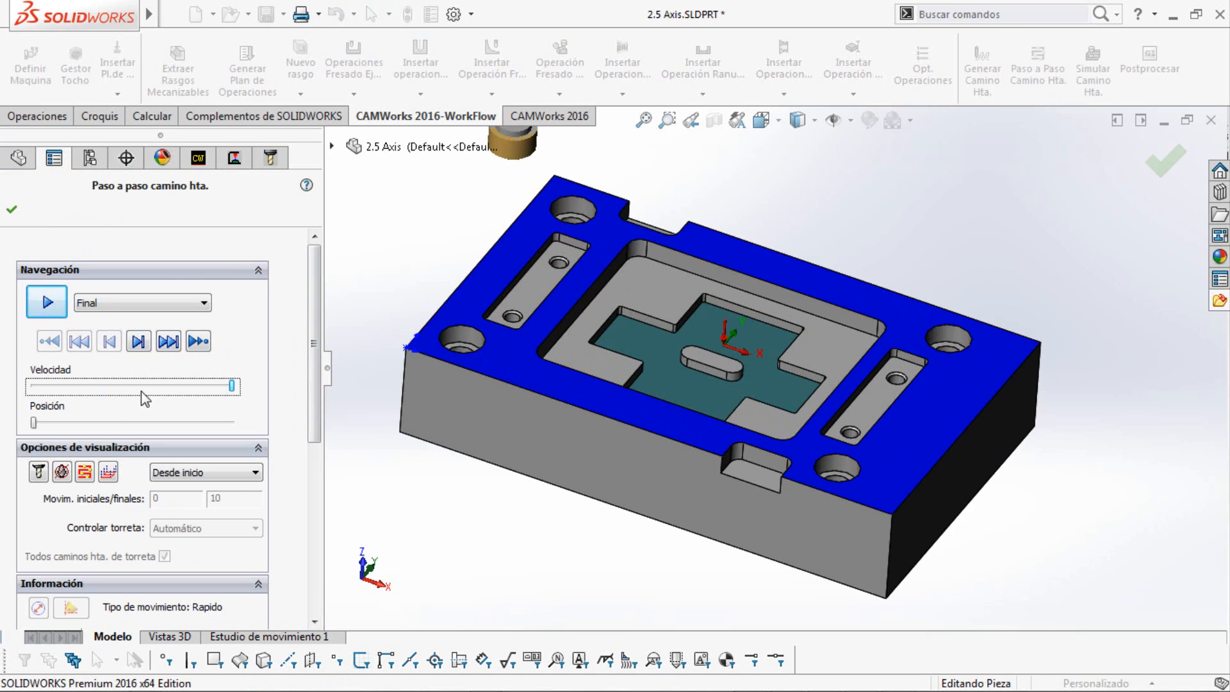
left_click(47, 302)
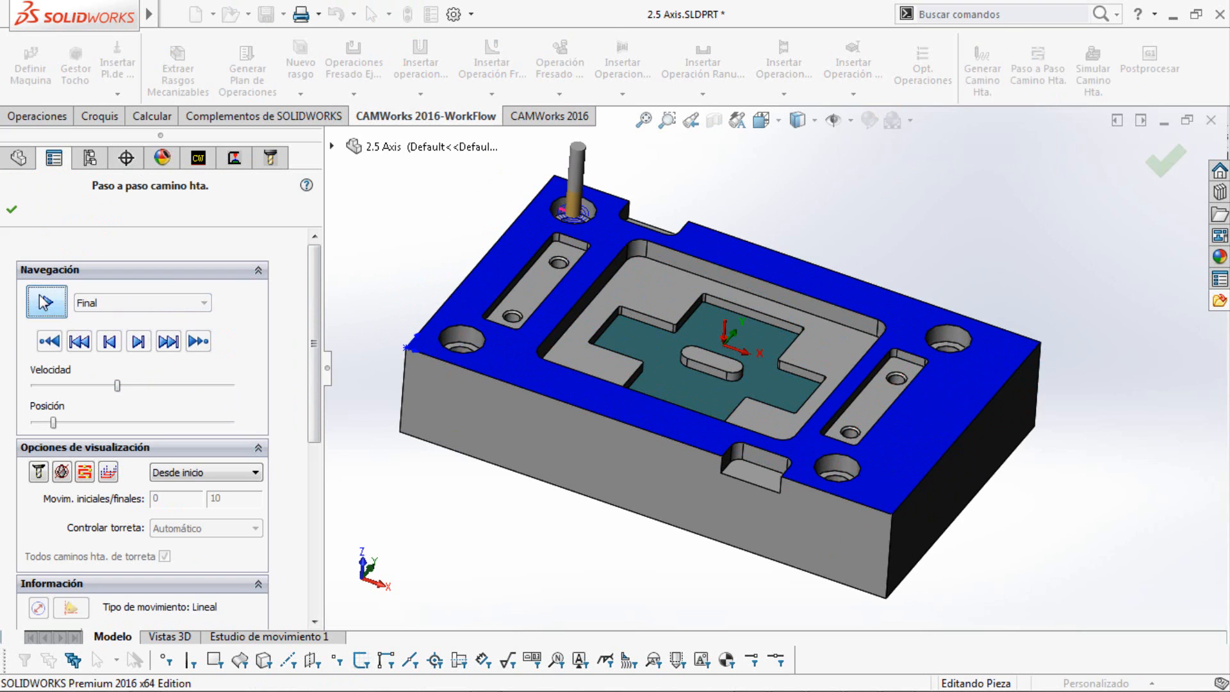
left_click(12, 208)
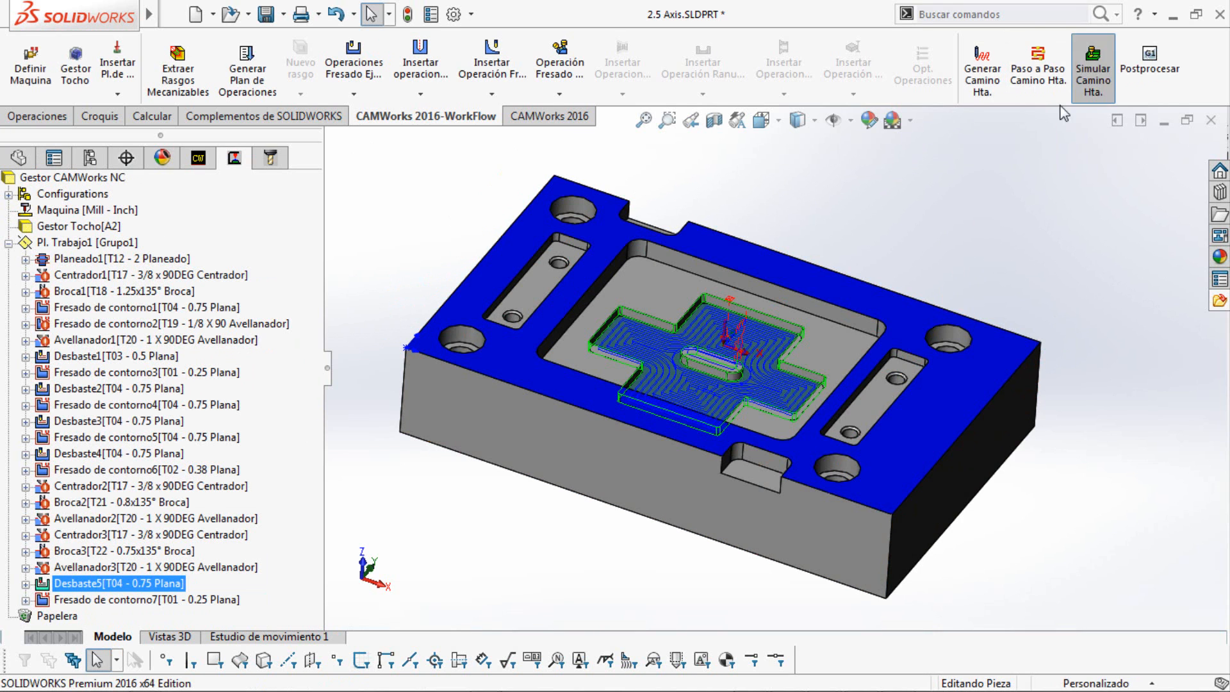
Simulate the toolpaths on the stock and inspect the material removal in the pockets and slots from several angles.
left_click(1093, 70)
left_click(199, 68)
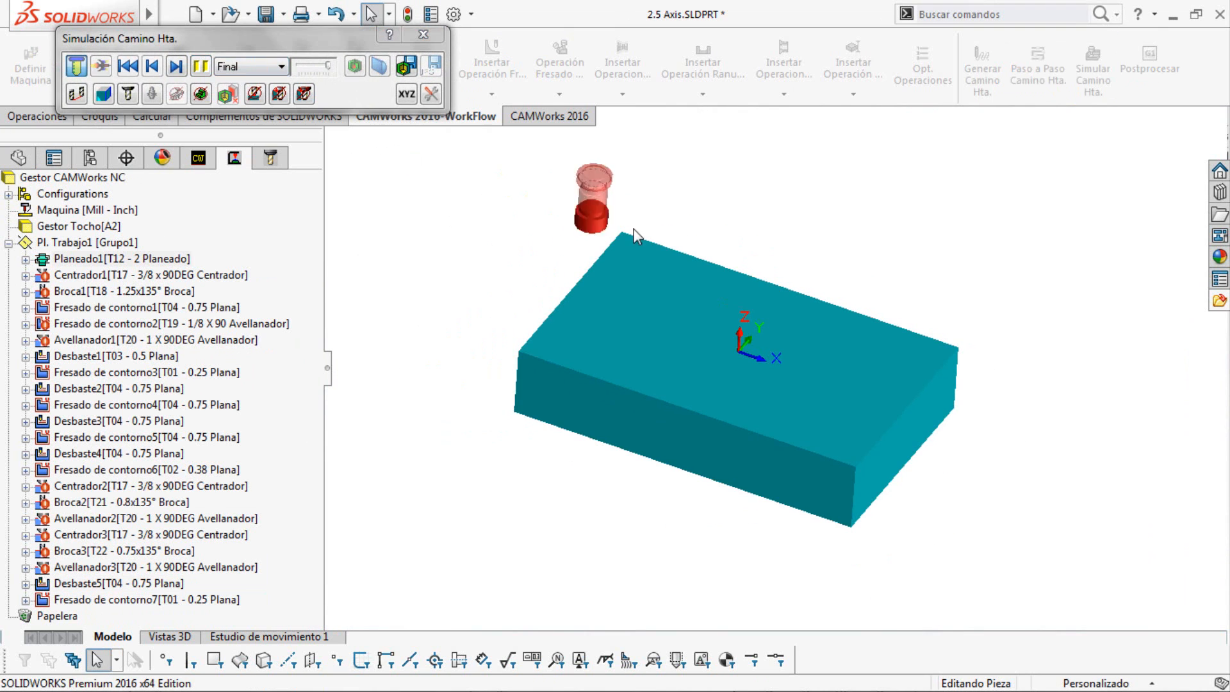
left_click(331, 66)
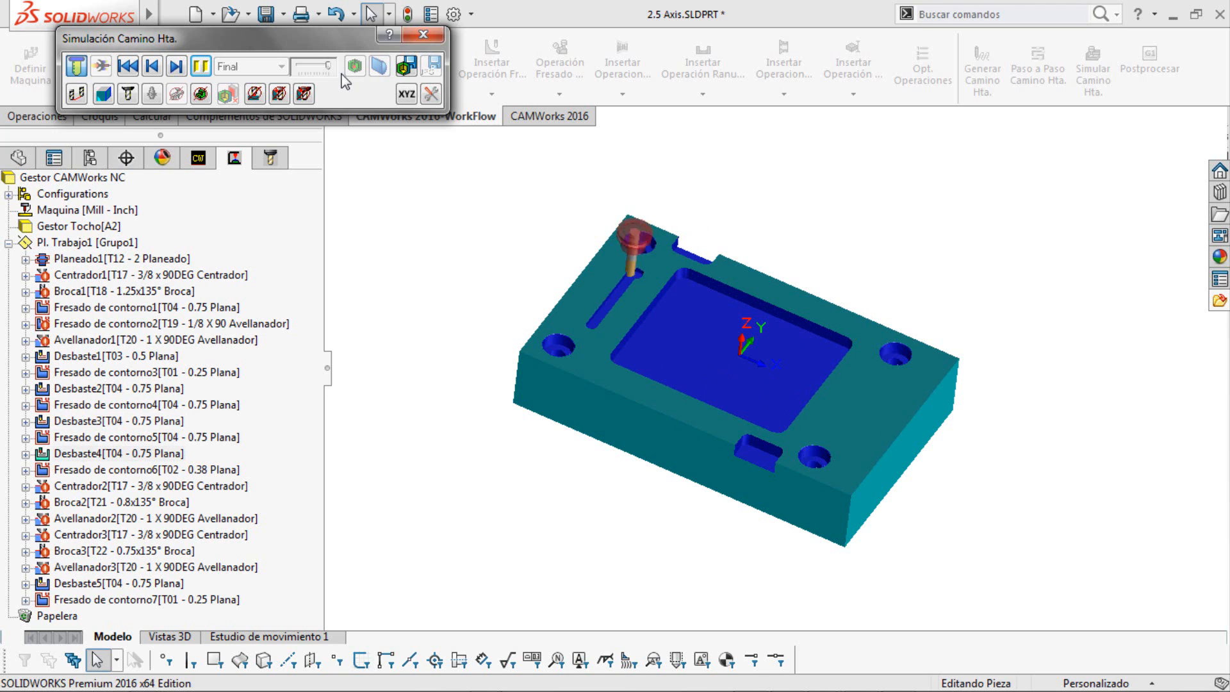
mouse_move(597, 309)
middle_mouse_down()
mouse_move(575, 302)
mouse_move(578, 319)
middle_mouse_up()
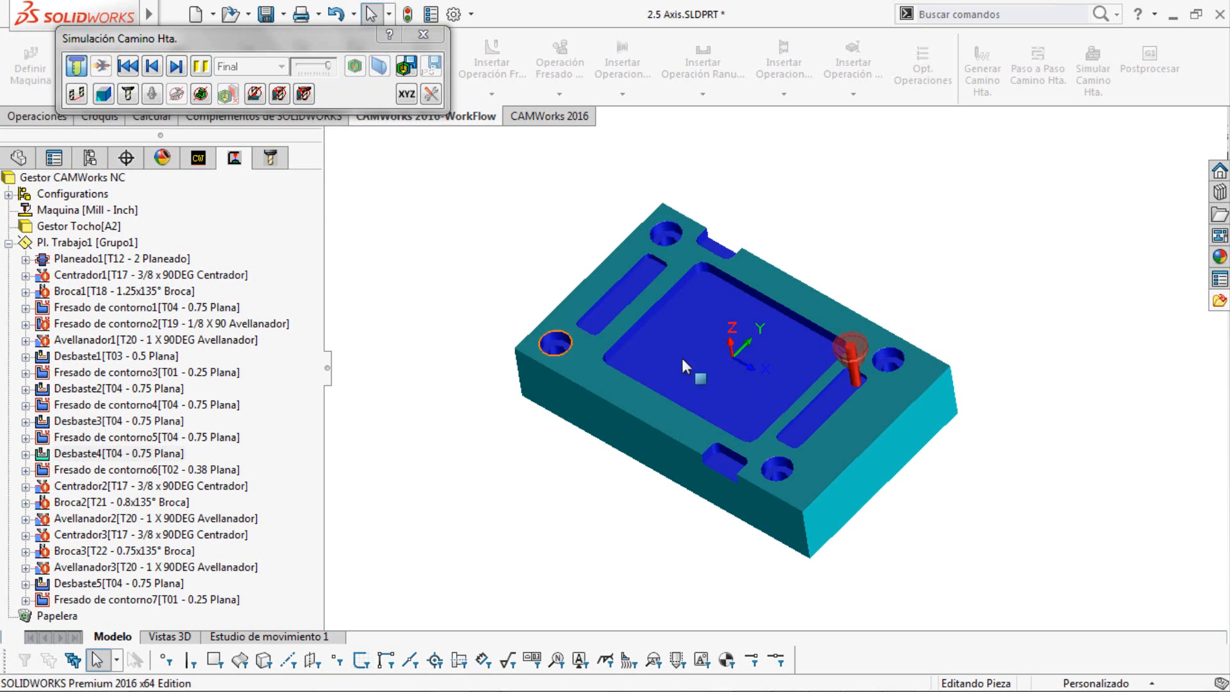
middle_click_drag(808, 365, 804, 375)
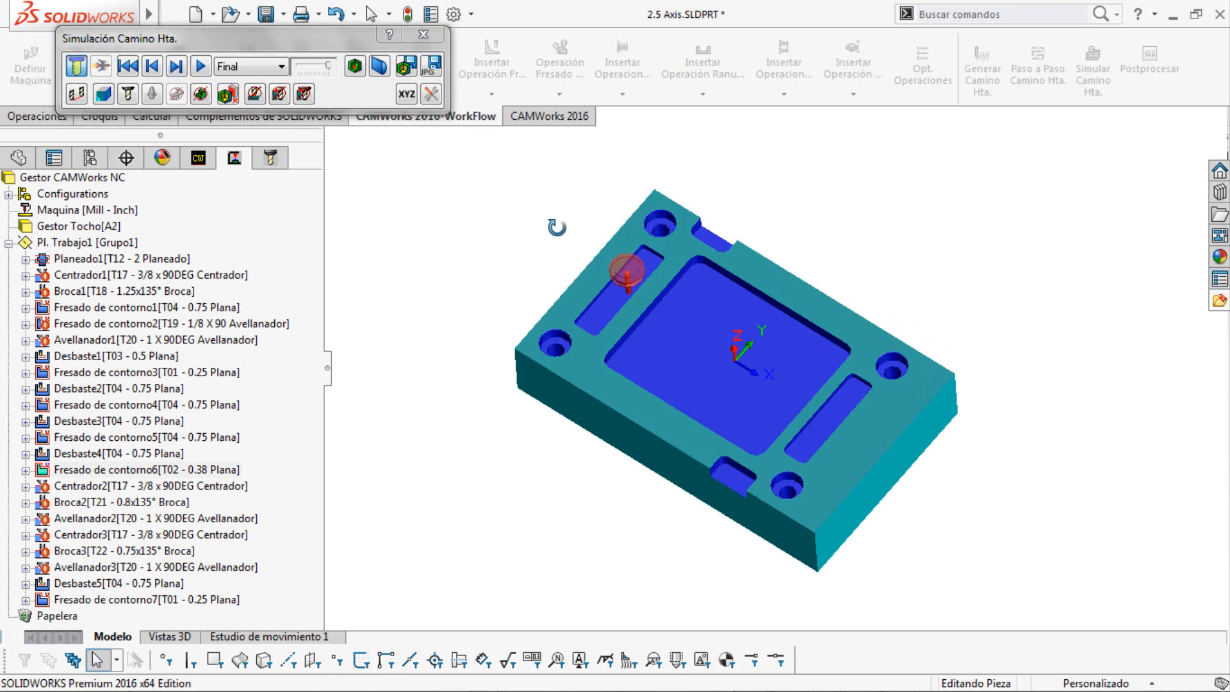
middle_click_drag(556, 226, 795, 351)
scroll(778, 363, "down", 5)
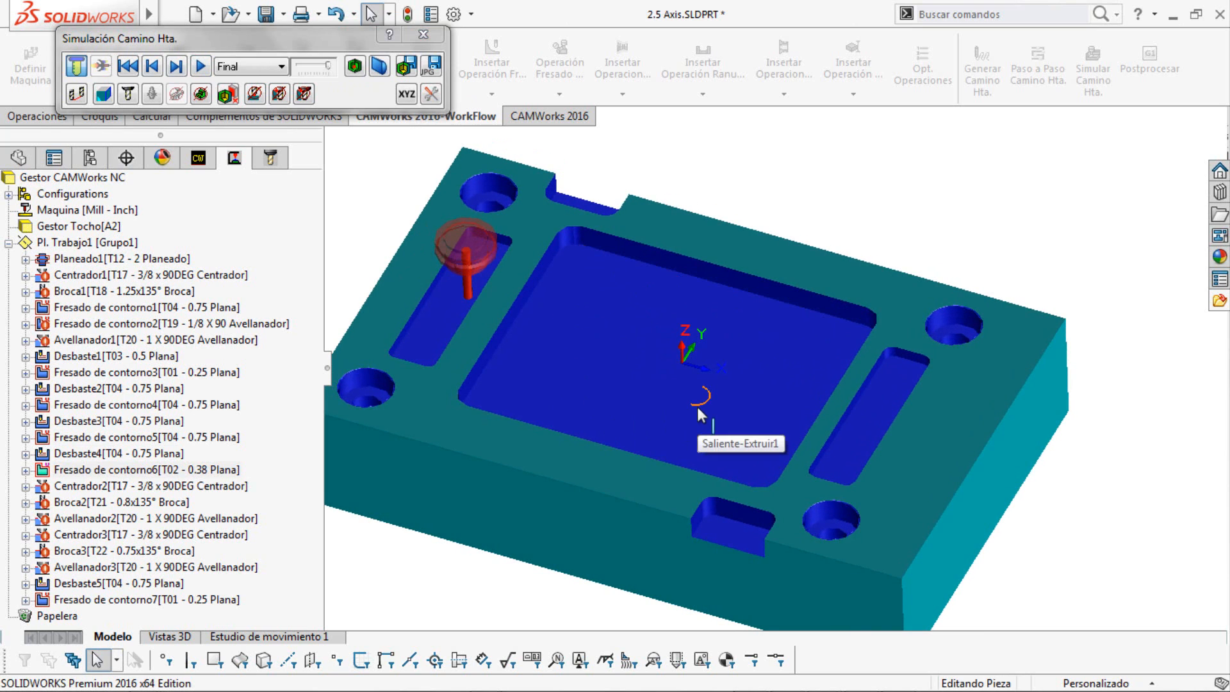
scroll(685, 410, "up", 2)
middle_click_drag(685, 413, 702, 385)
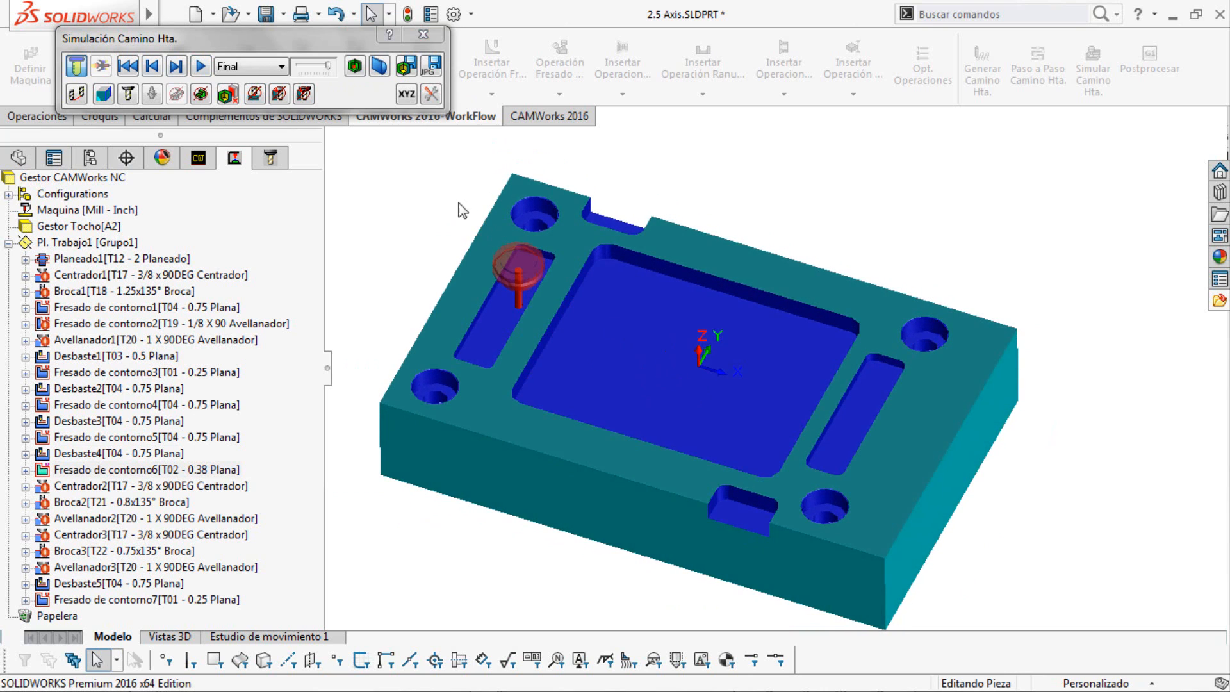
Compare the partly machined stock with the design part, inspect the cross-shaped pocket, and close the simulation.
left_click(354, 66)
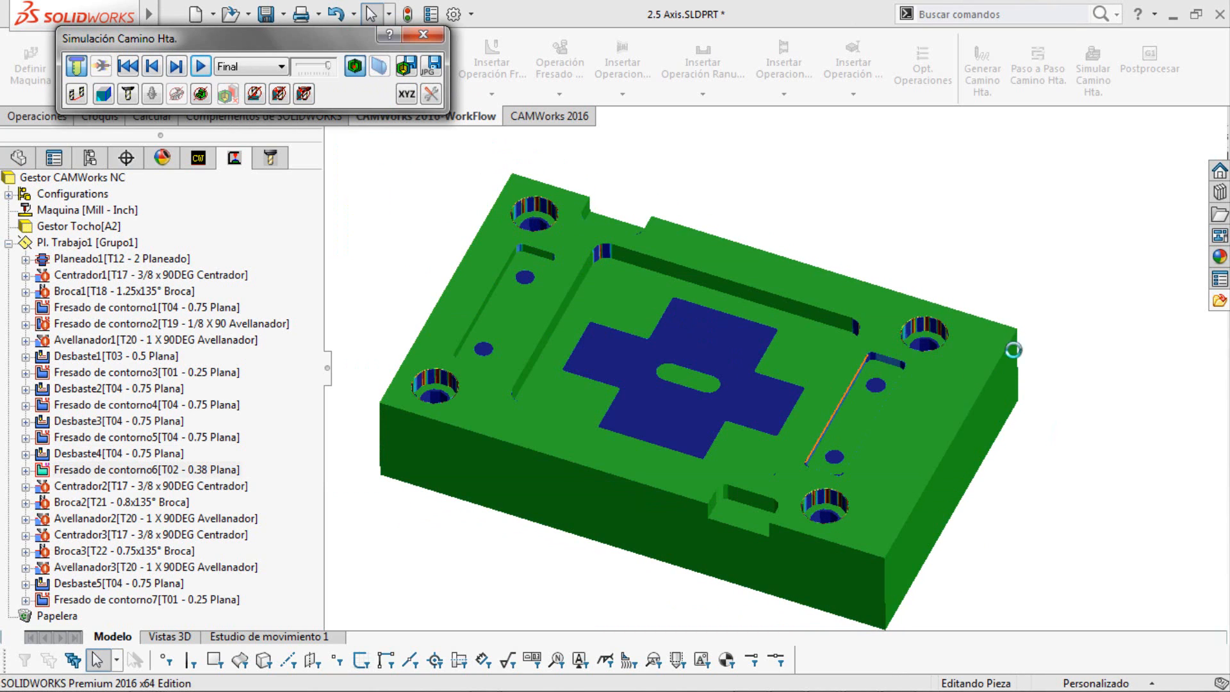
scroll(695, 410, "down", 2)
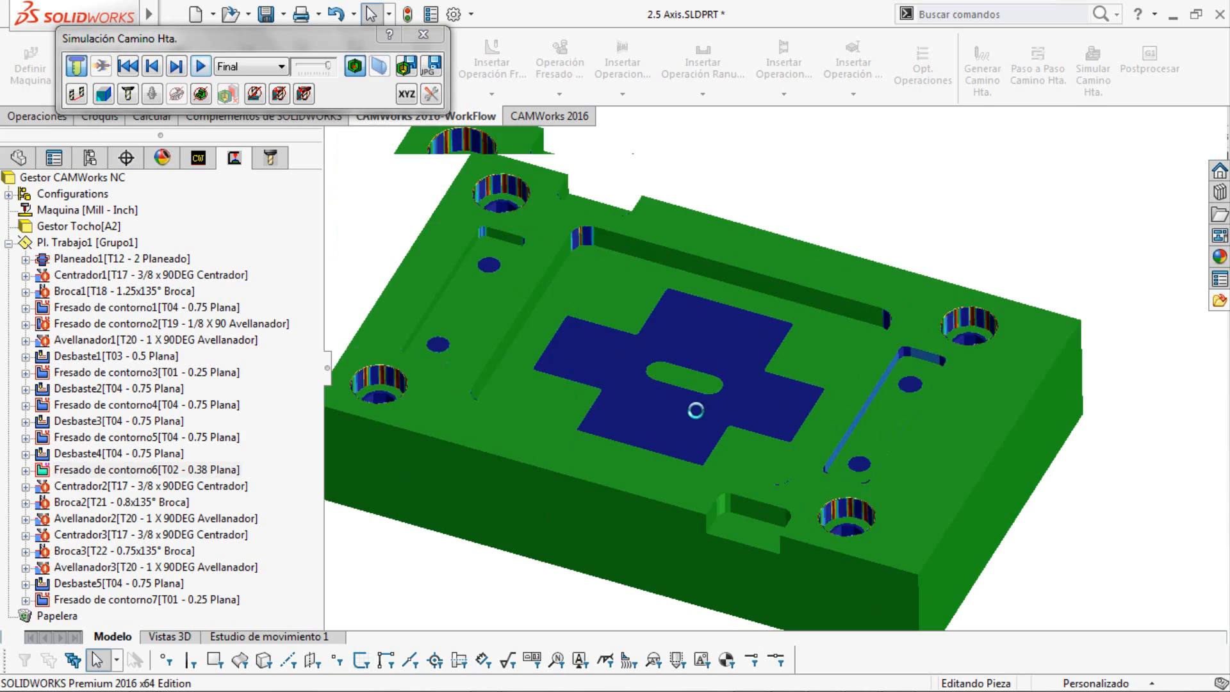
scroll(695, 410, "down", 2)
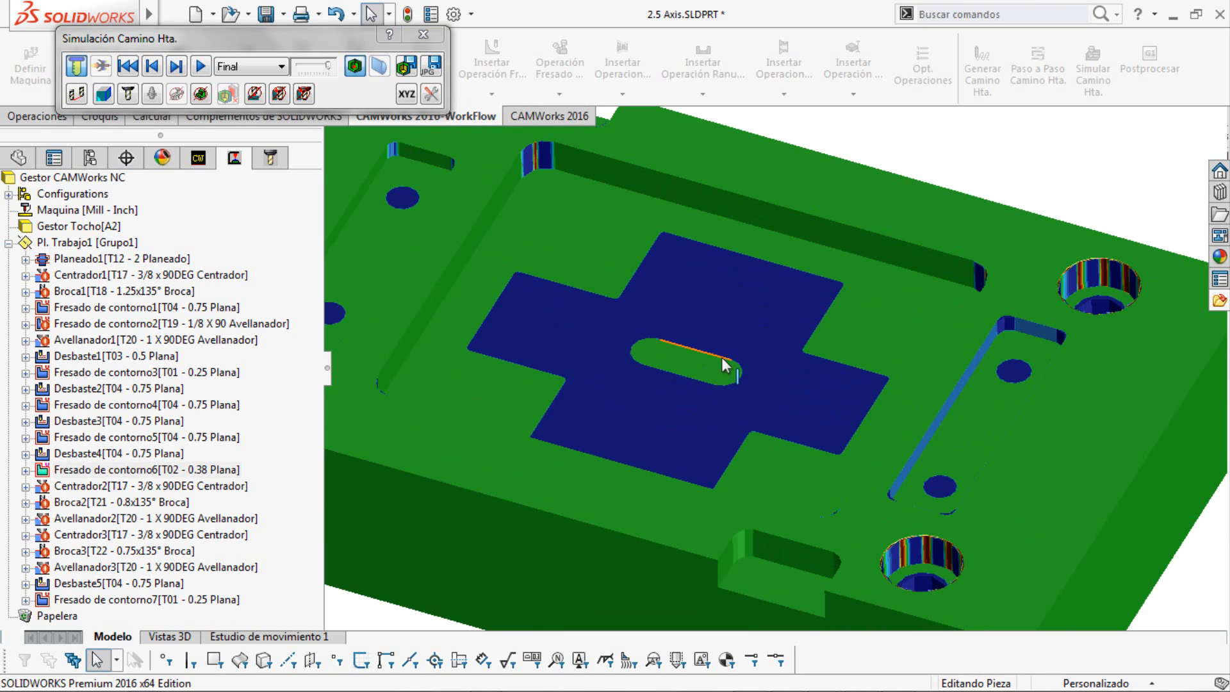
left_click(423, 35)
scroll(946, 213, "up", 4)
middle_click_drag(939, 251, 914, 231)
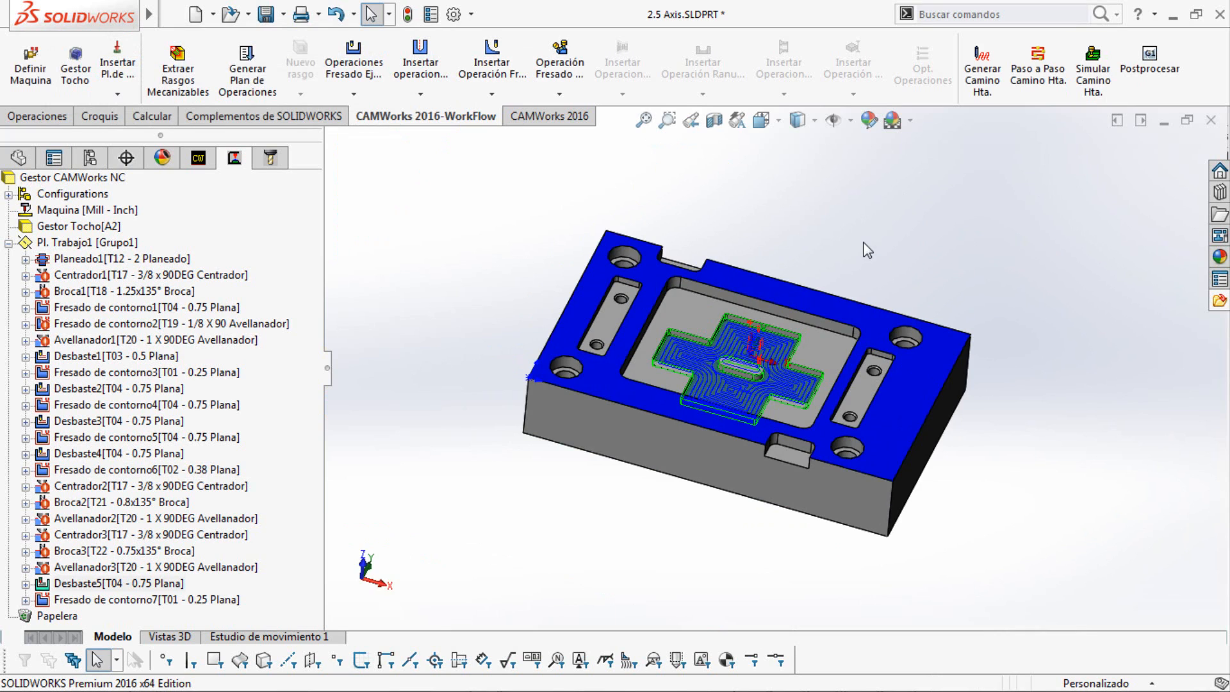
Narrow the oblong island in the cross-shaped pocket by its long side face and shift it within the pocket.
left_click(18, 157)
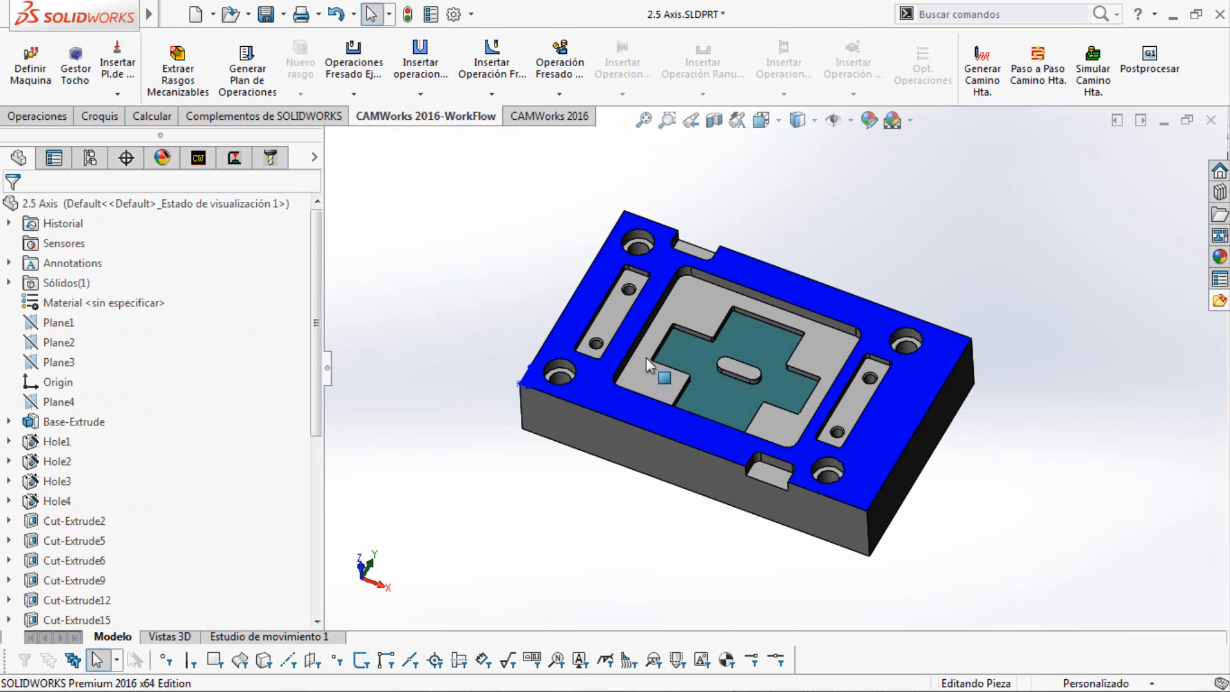
scroll(751, 402, "down", 3)
scroll(751, 402, "down", 4)
left_click(744, 379)
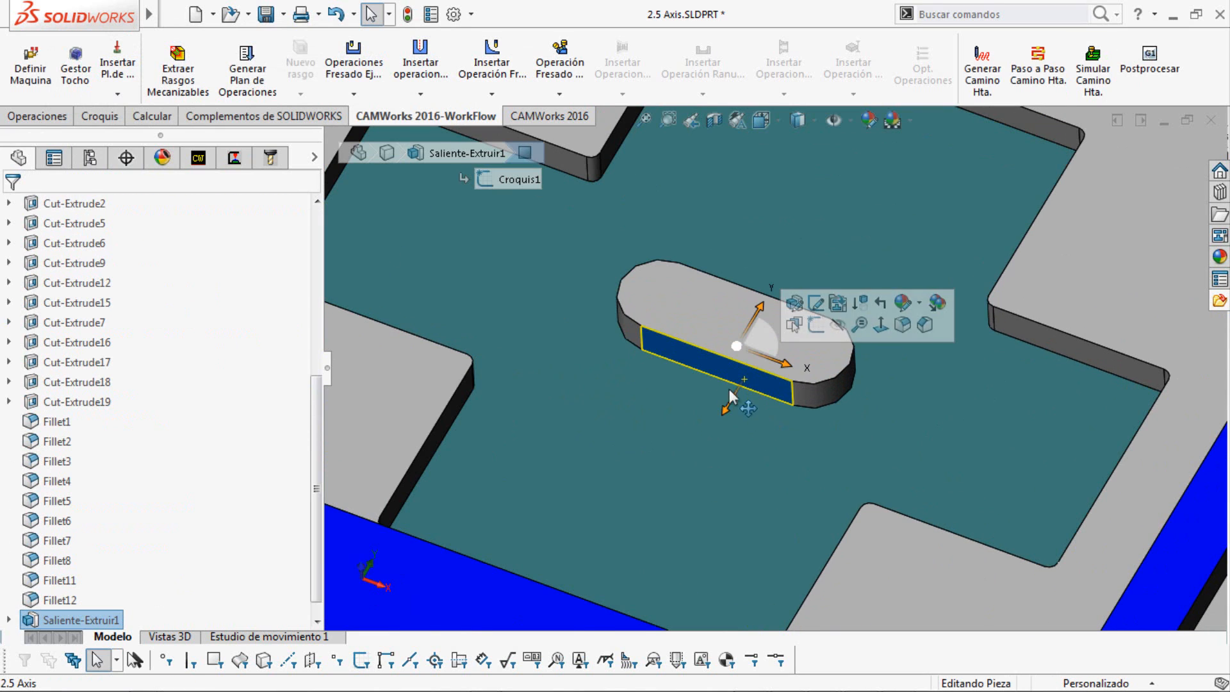
left_click_drag(731, 411, 734, 363)
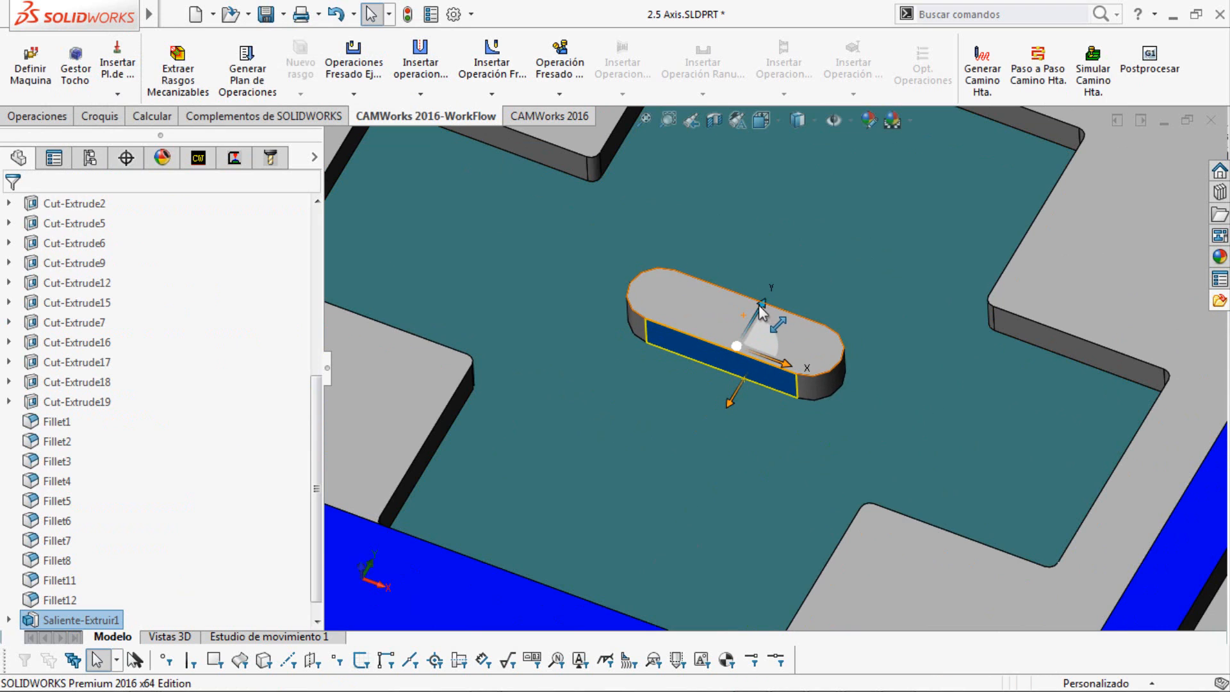
left_click_drag(759, 305, 717, 418)
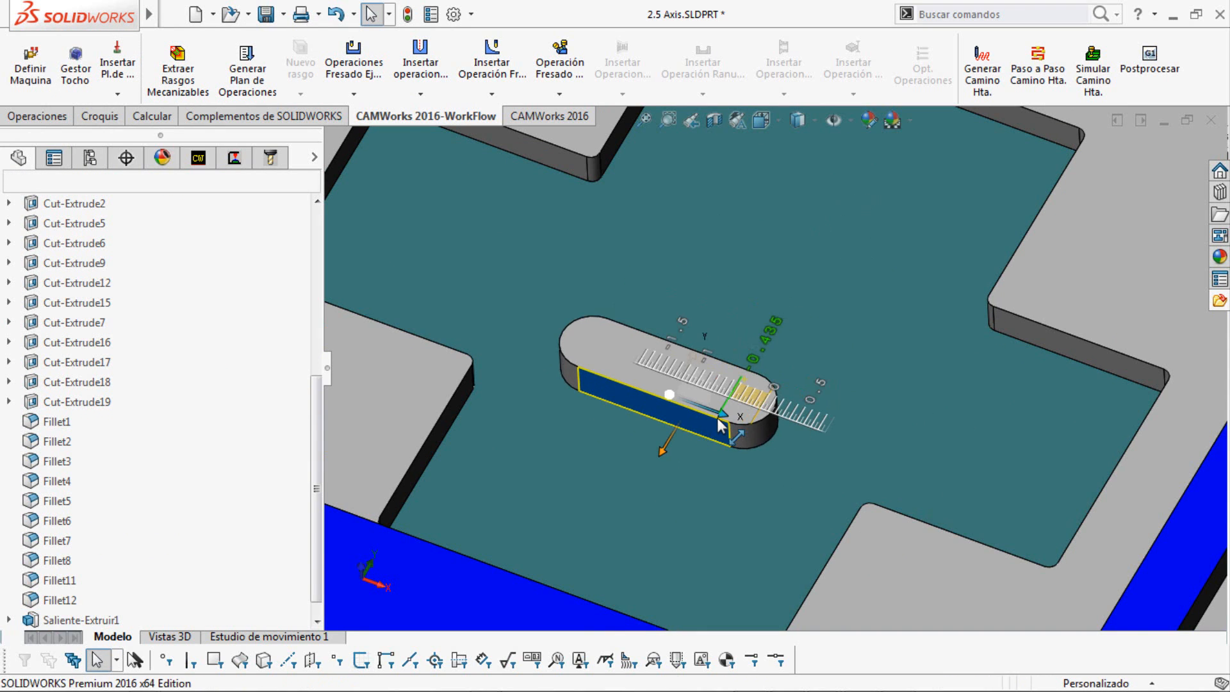
Lengthen the oblong island by its rounded end face and move it back towards the middle of the cross-shaped pocket.
left_click(756, 433)
mouse_move(768, 470)
left_mouse_down()
mouse_move(758, 455)
mouse_move(818, 506)
mouse_move(827, 532)
mouse_move(779, 491)
left_mouse_up()
scroll(768, 401, "up", 4)
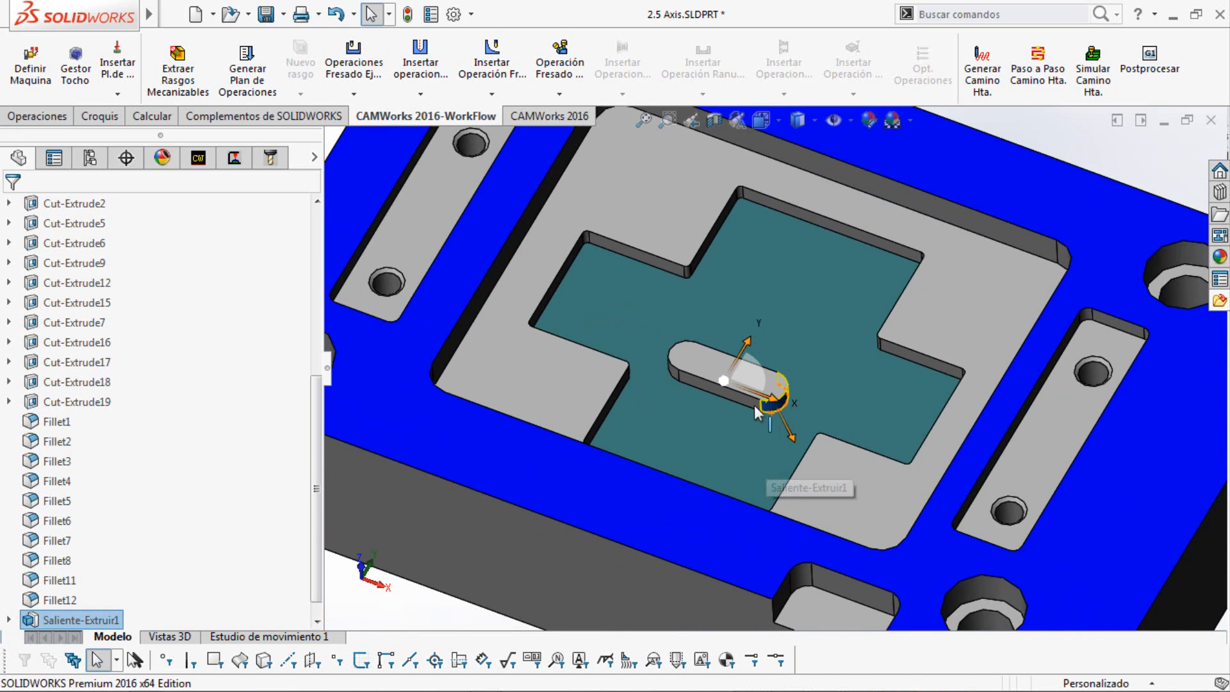
left_click_drag(766, 394, 778, 399)
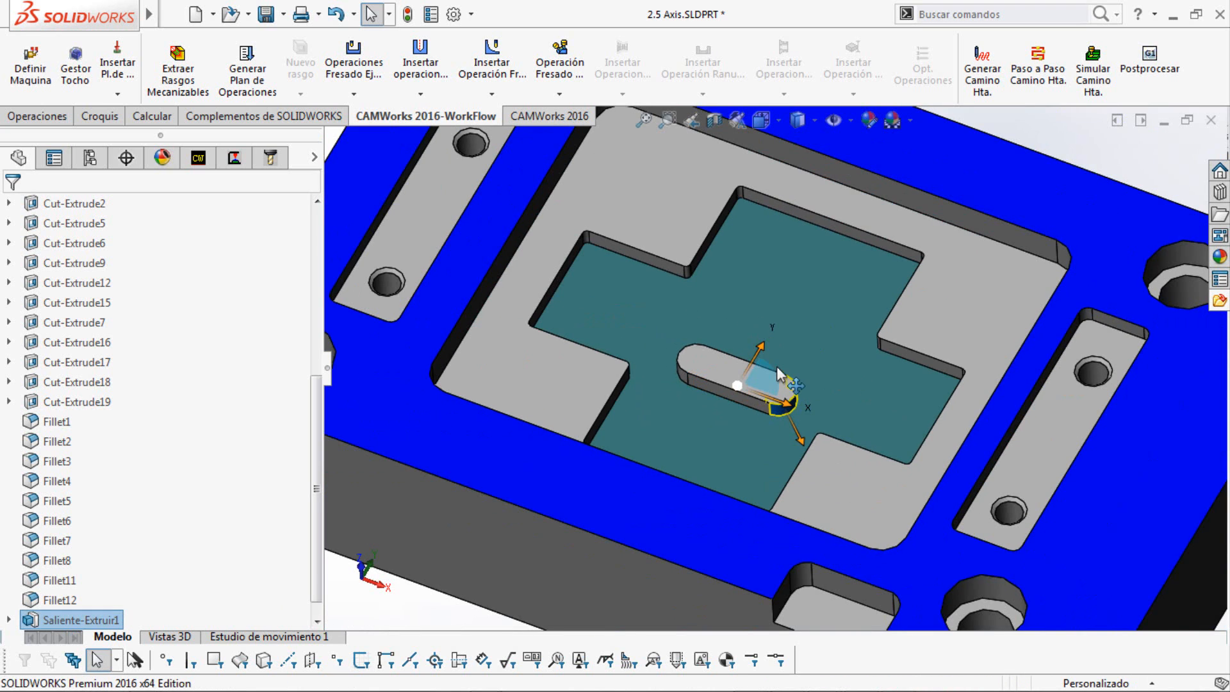
left_click_drag(761, 344, 772, 324)
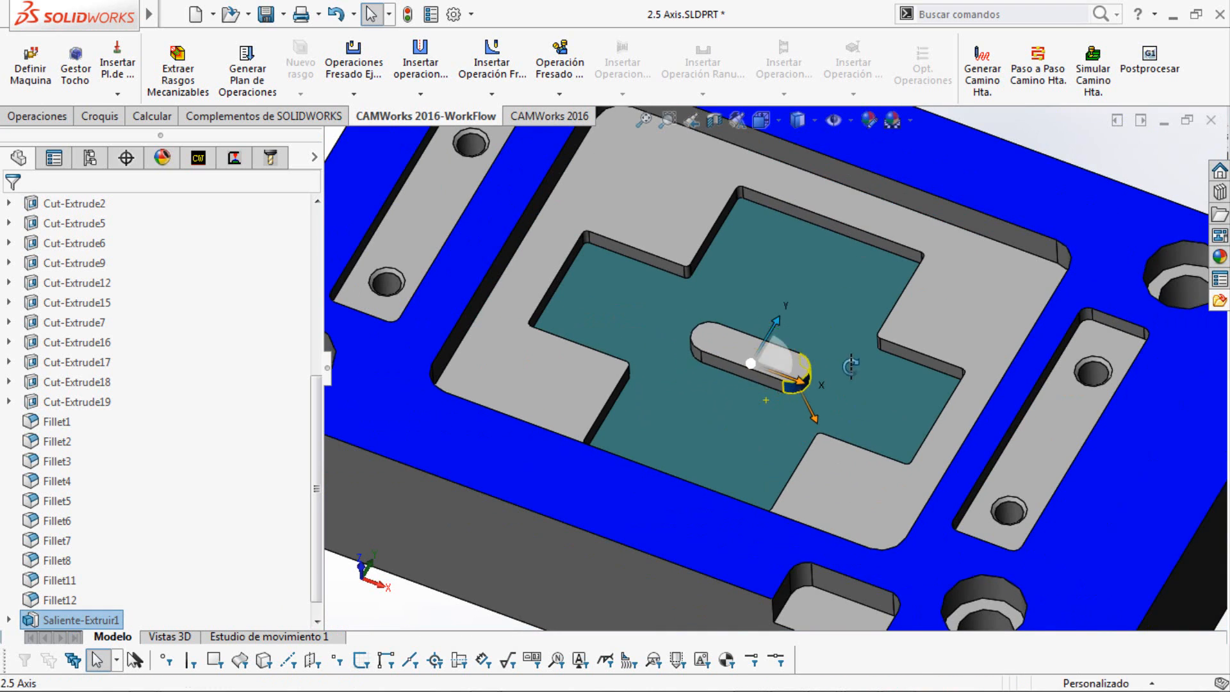
middle_click_drag(847, 356, 832, 332)
key("f")
left_click(983, 178)
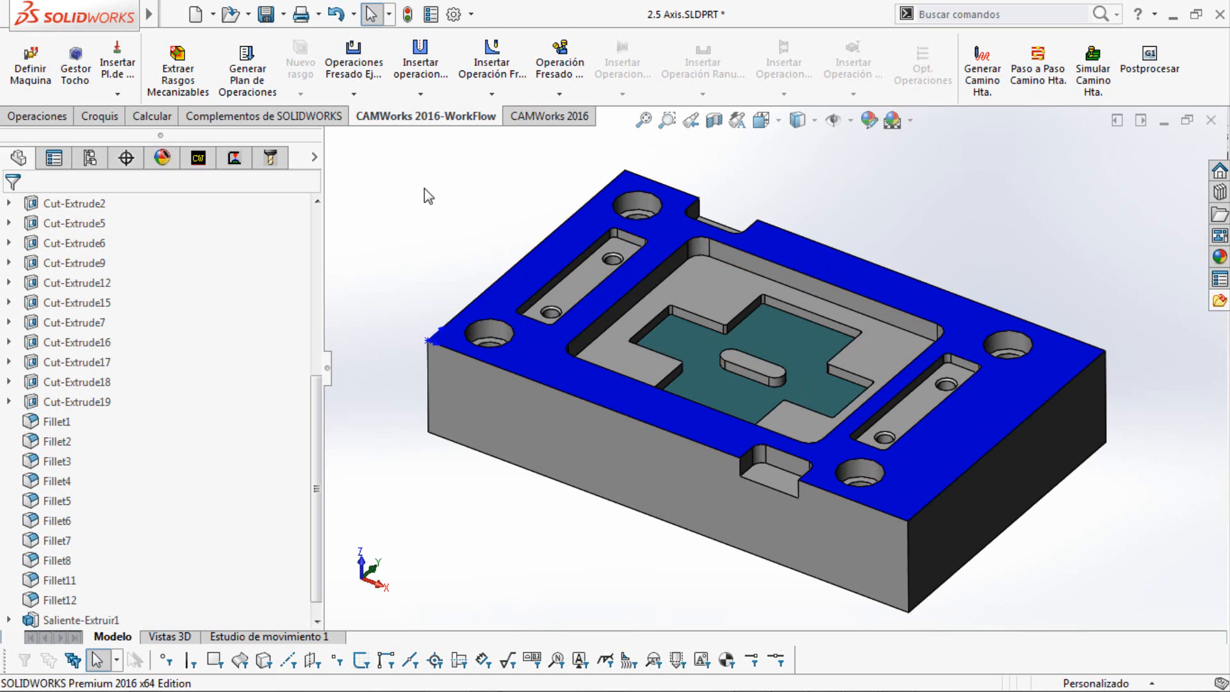
mouse_move(887, 360)
middle_mouse_down()
mouse_move(889, 379)
mouse_move(887, 367)
middle_mouse_up()
scroll(783, 390, "down", 3)
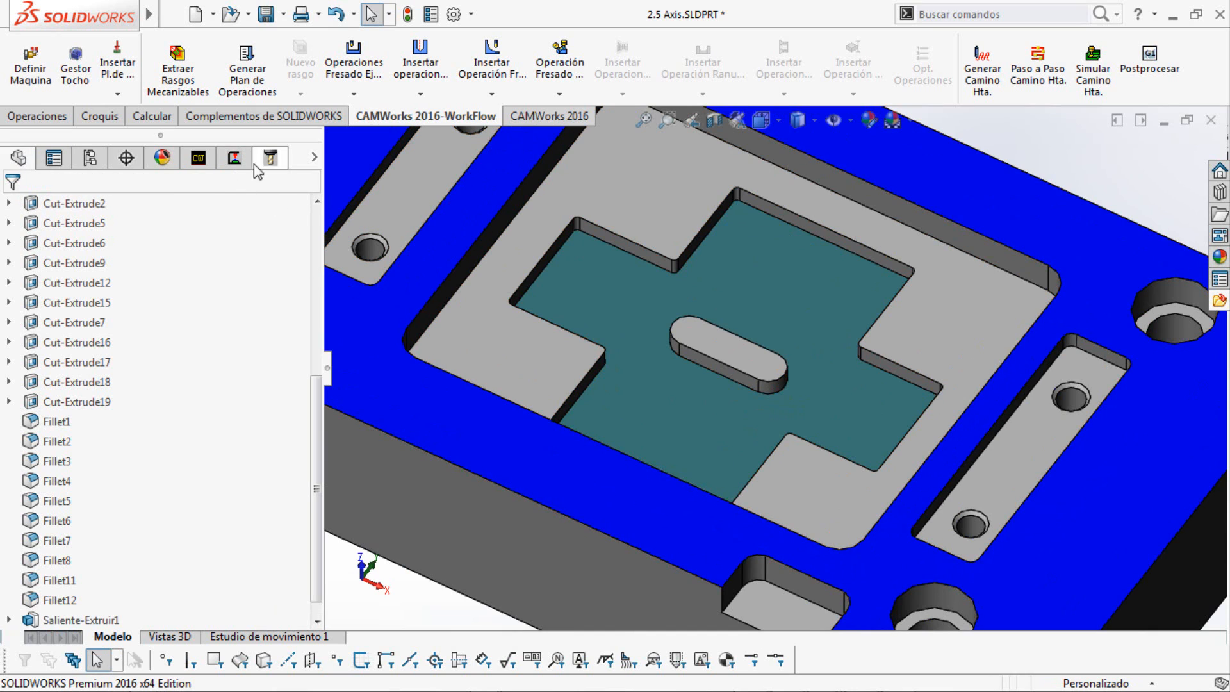
Rebuild all CAMWorks data for the changed part using the Completo option.
left_click(236, 158)
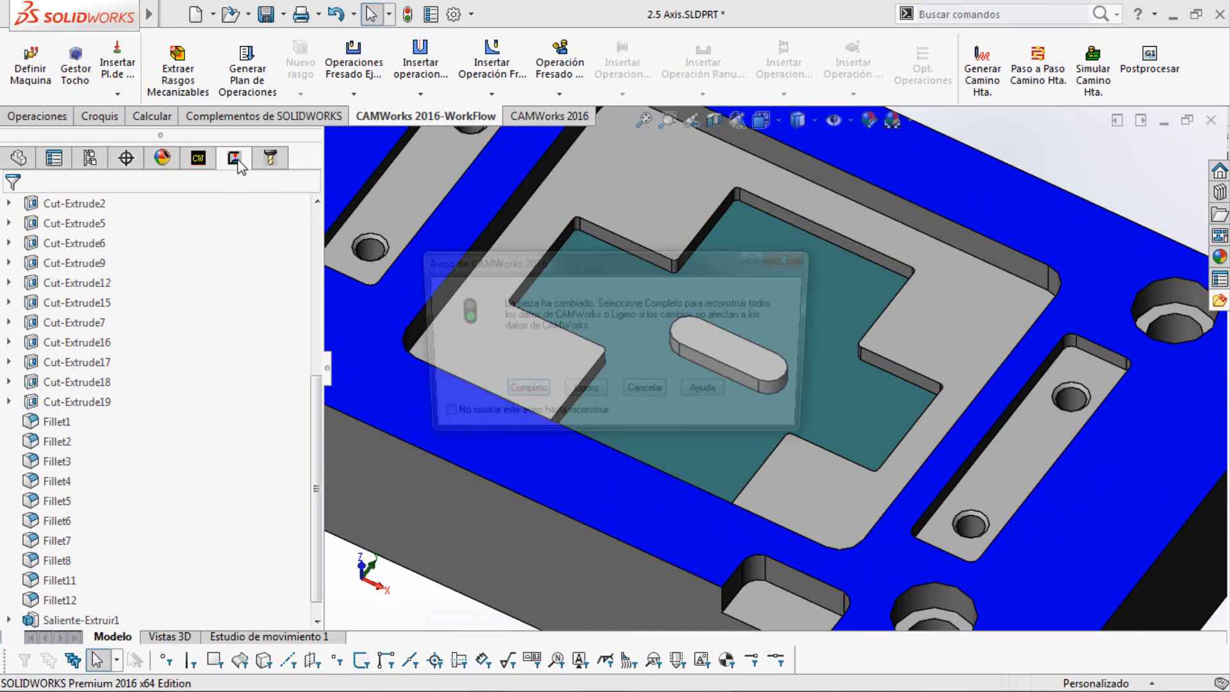
left_click_drag(607, 269, 532, 212)
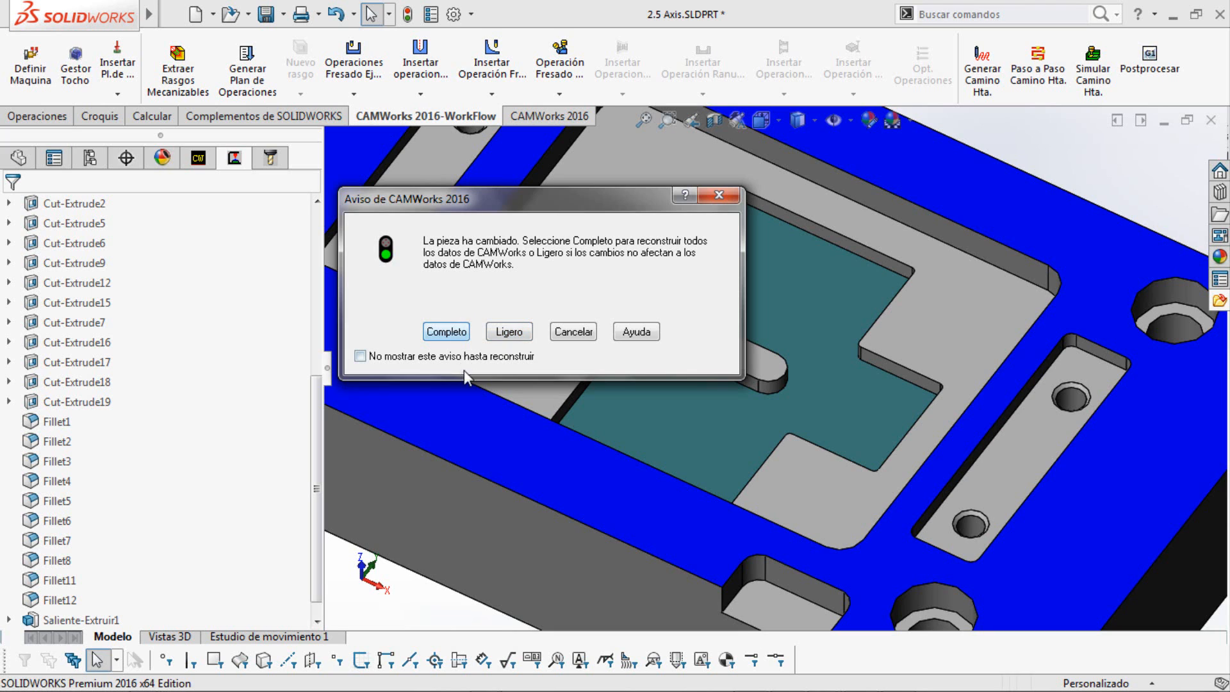
left_click(446, 332)
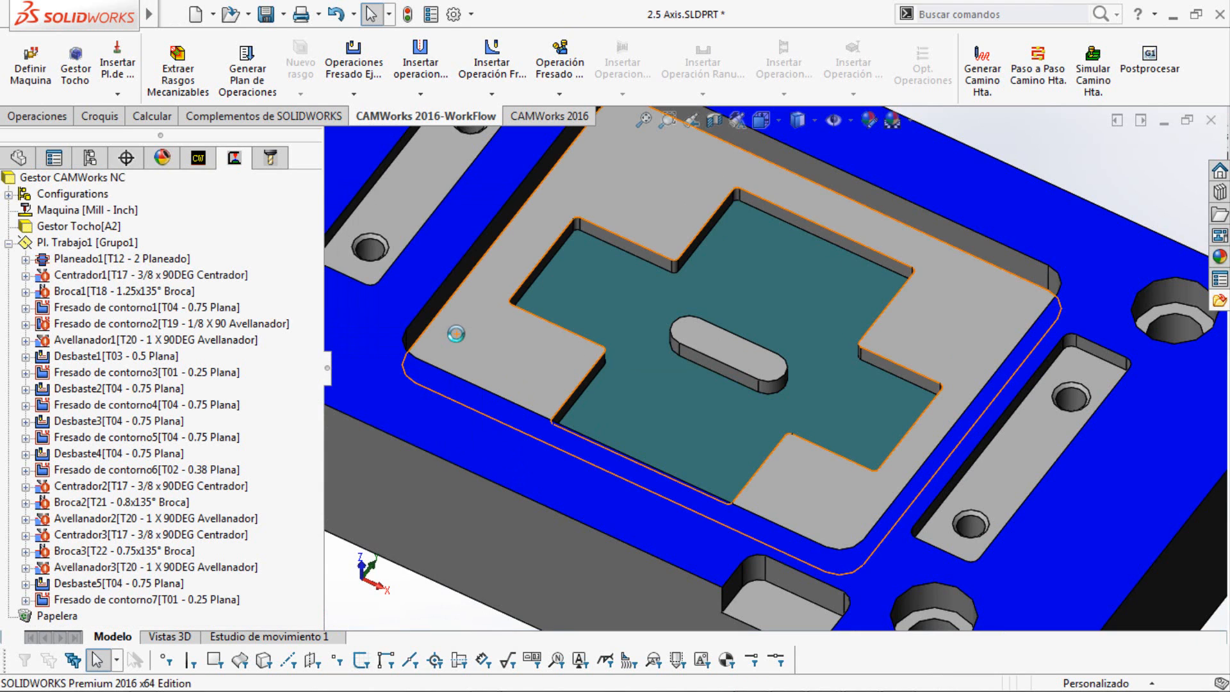
scroll(769, 378, "up", 3)
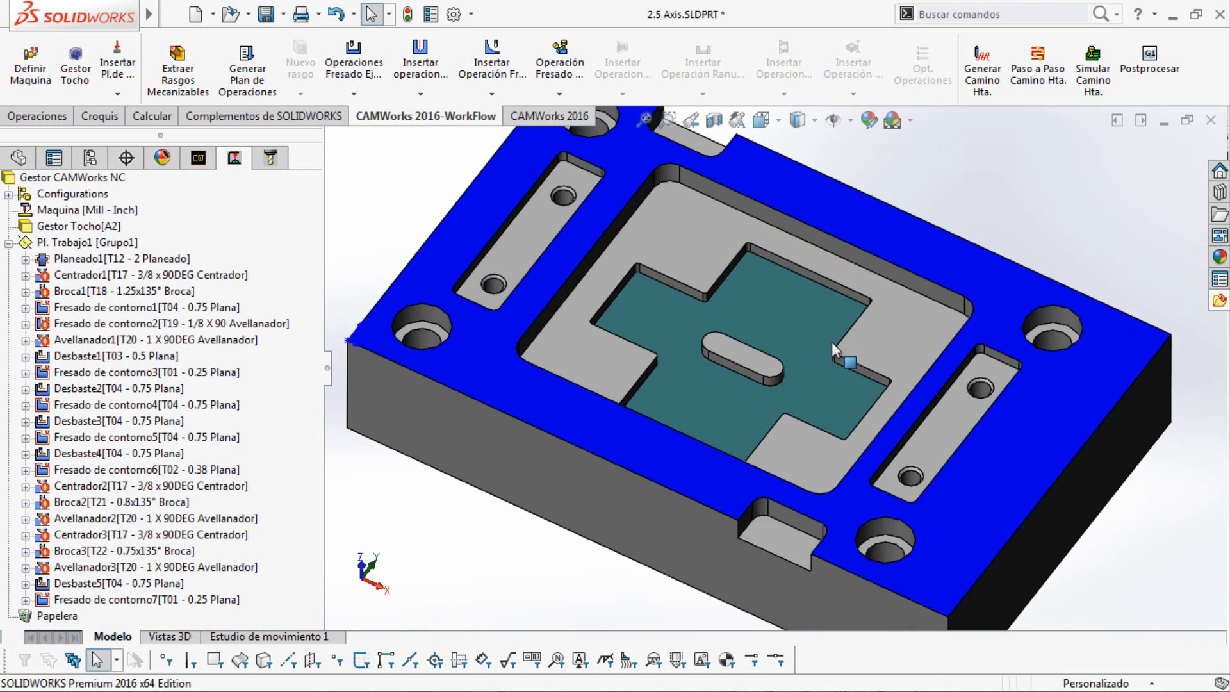
Run the toolpath simulation in turbo mode to the end and inspect the machined cross-shaped pocket.
left_click(1083, 95)
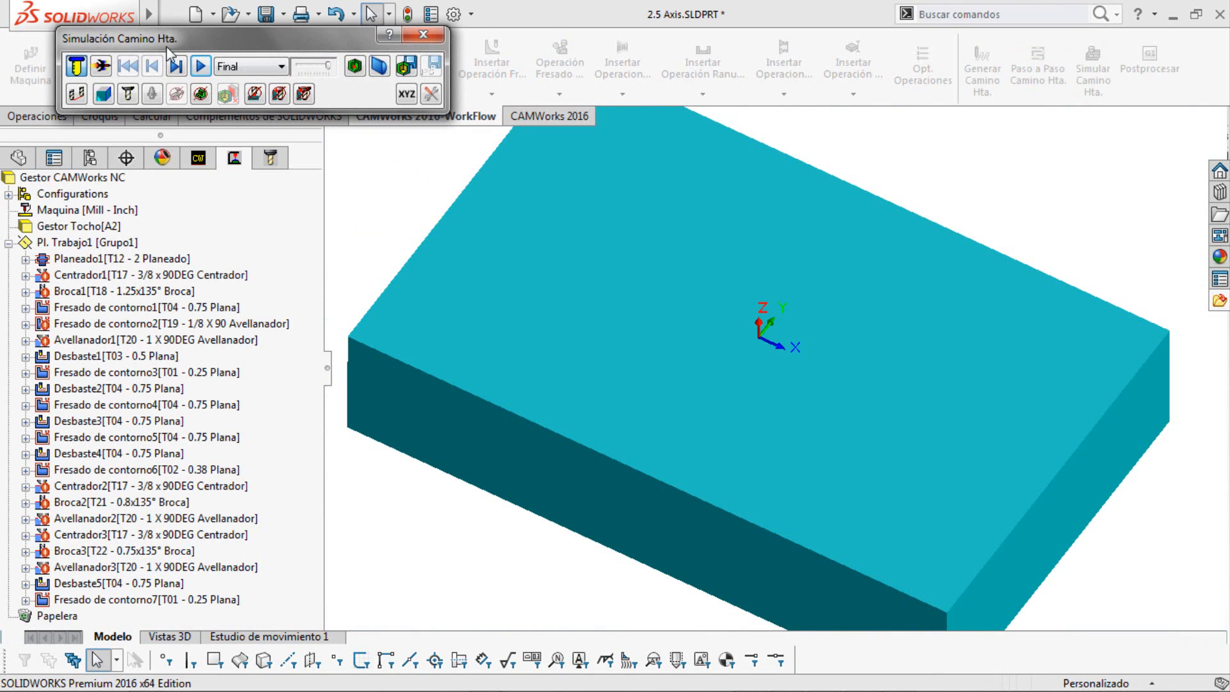
left_click(102, 66)
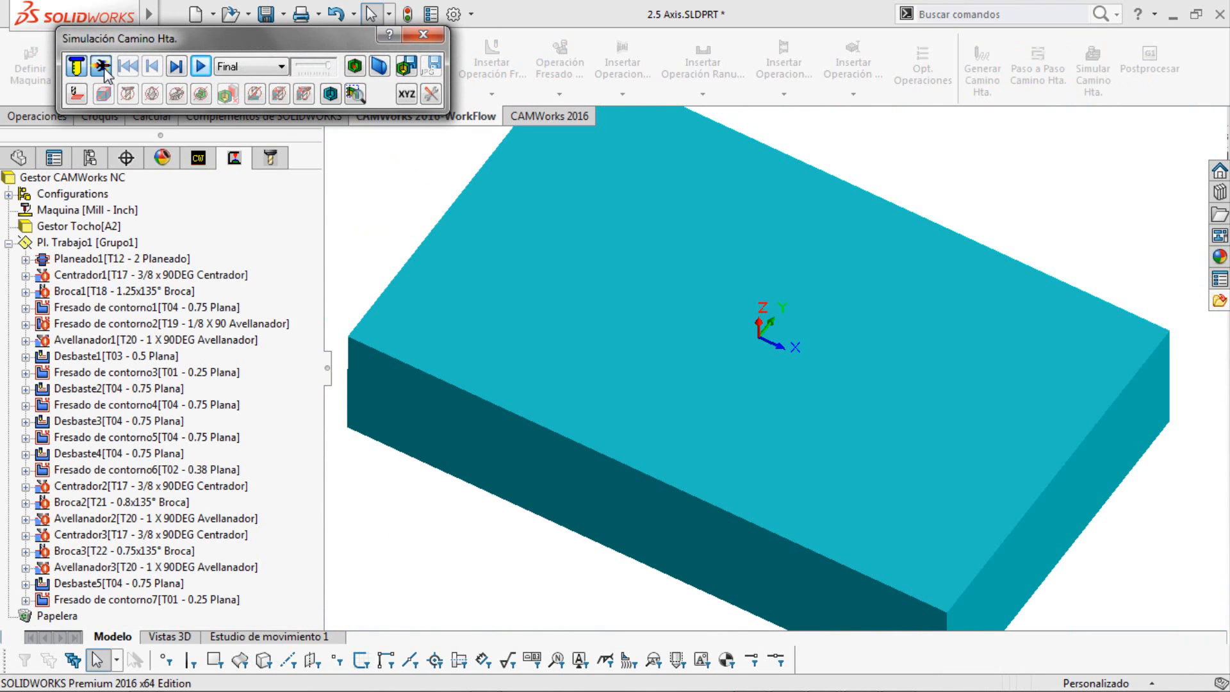
left_click(200, 66)
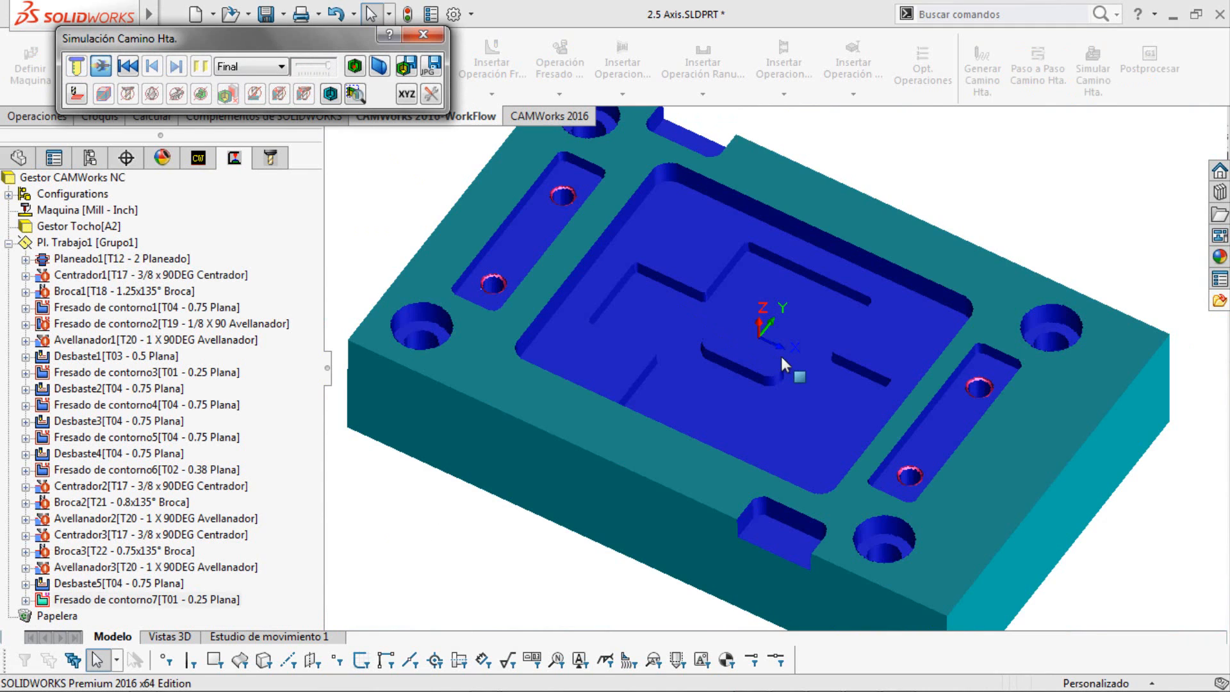
scroll(762, 378, "down", 3)
mouse_move(743, 397)
middle_mouse_down()
mouse_move(693, 536)
mouse_move(733, 410)
middle_mouse_up()
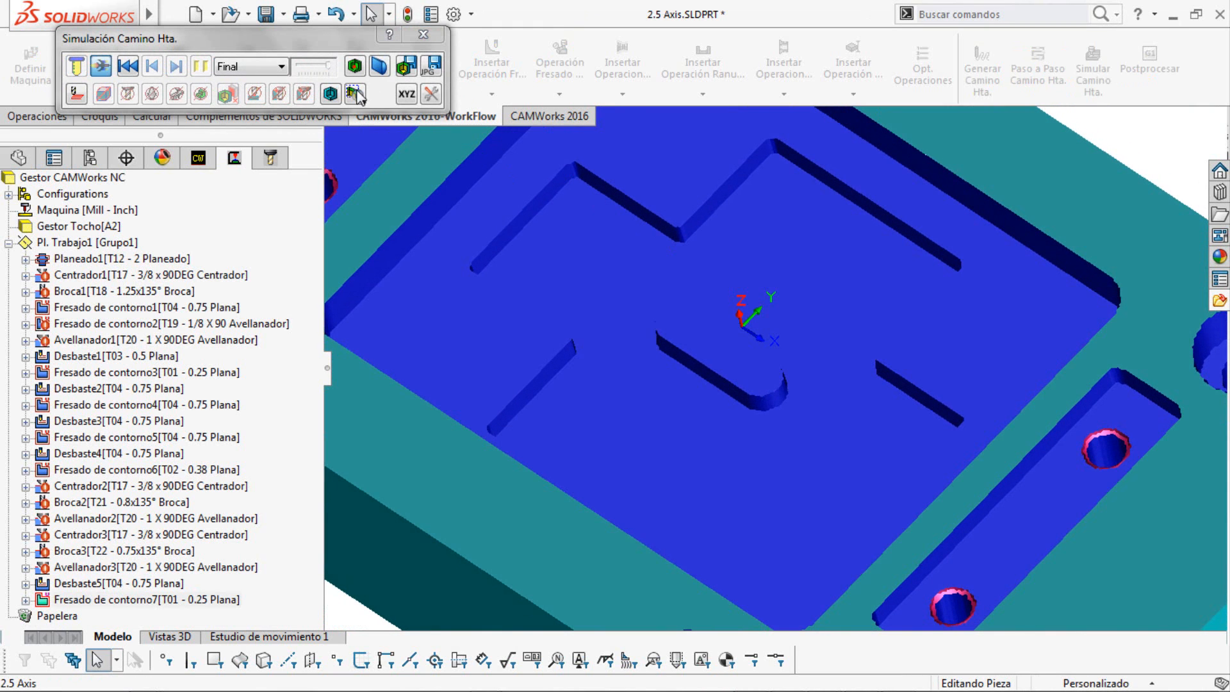
Compare the fully machined stock with the design part and examine the deviation colours around the oblong island.
left_click(355, 66)
scroll(746, 378, "down", 3)
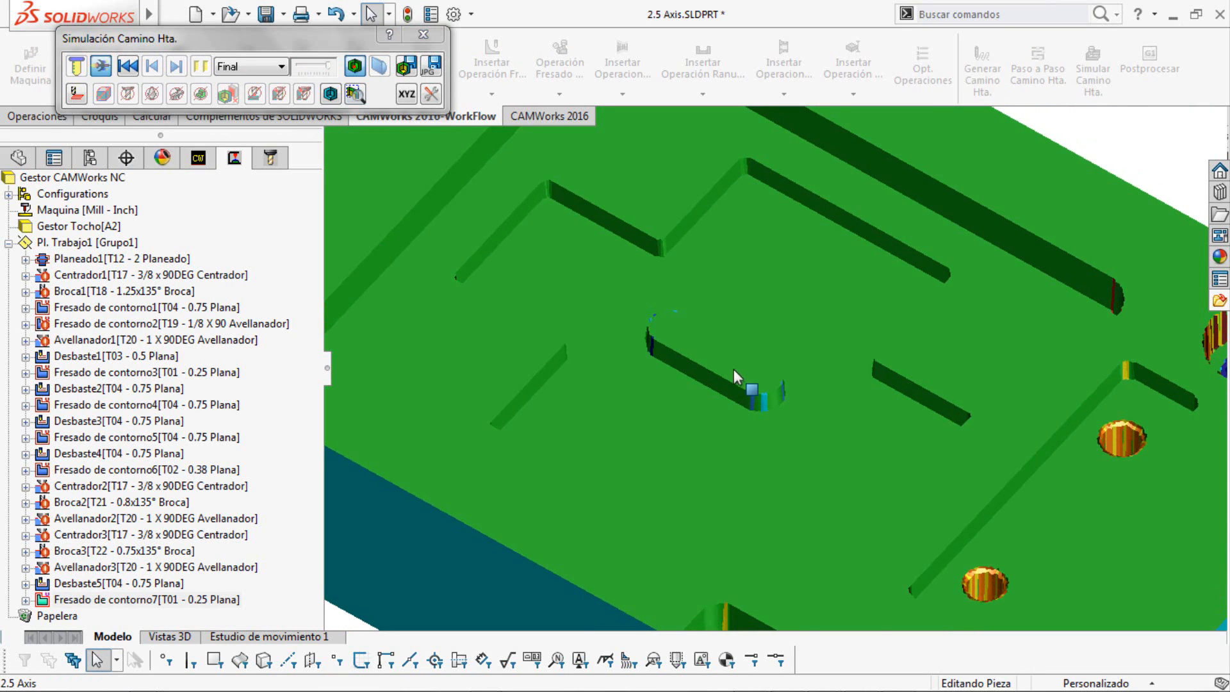
scroll(722, 373, "down", 3)
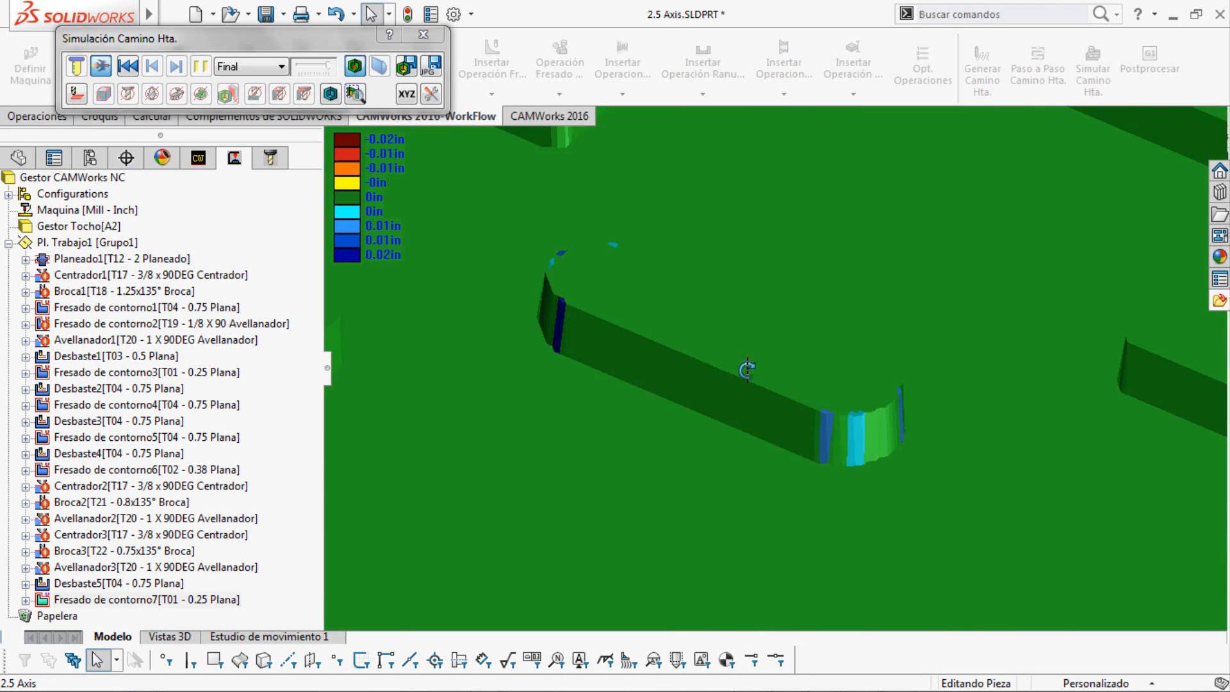
scroll(749, 403, "up", 6)
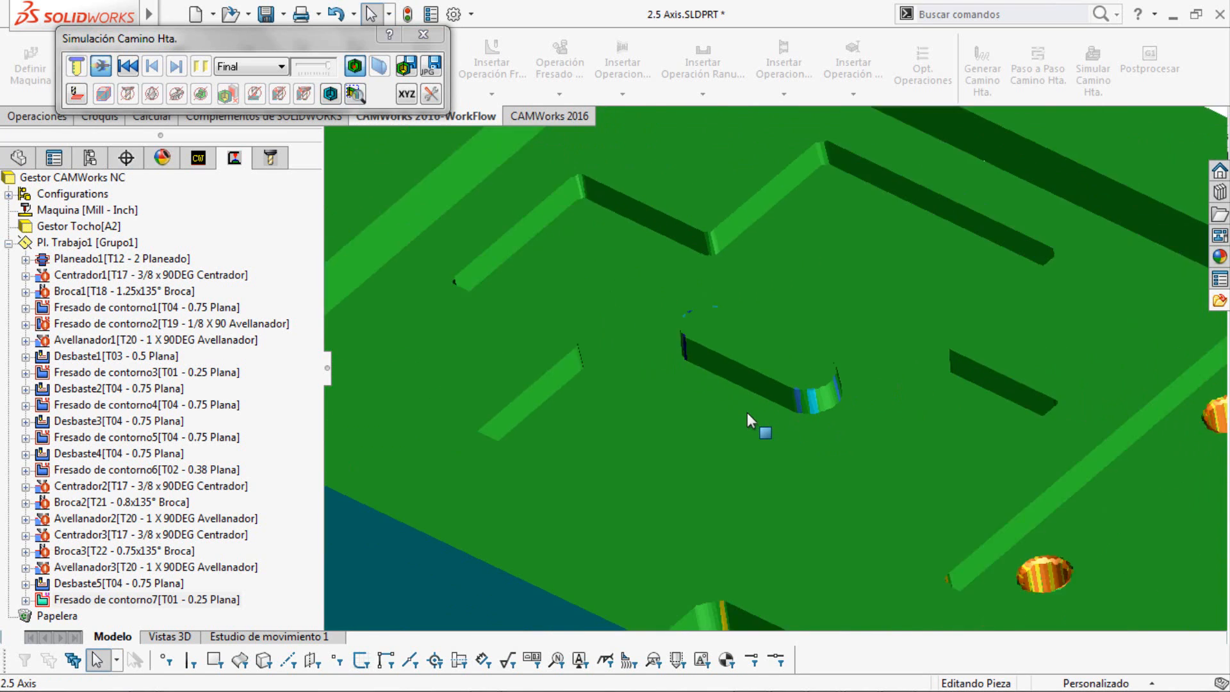
scroll(753, 314, "down", 2)
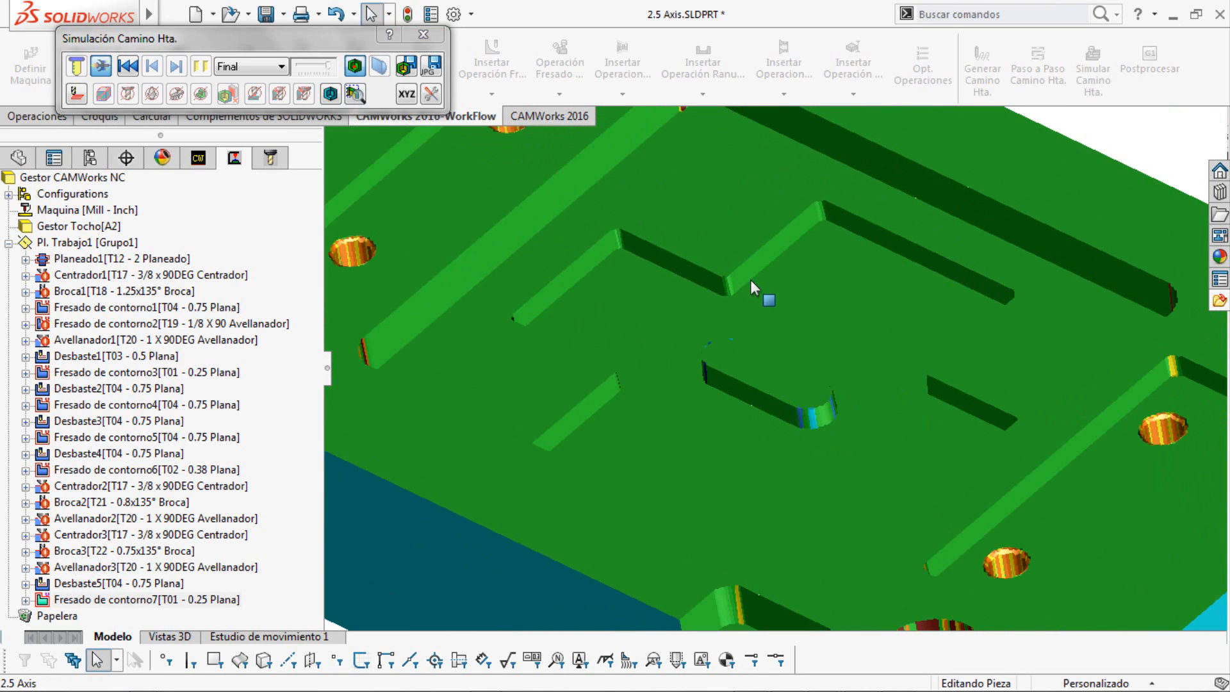
Close the toolpath simulation and start postprocessing the 2.5 Axis plate's machining operations.
left_click(424, 34)
scroll(826, 429, "up", 5)
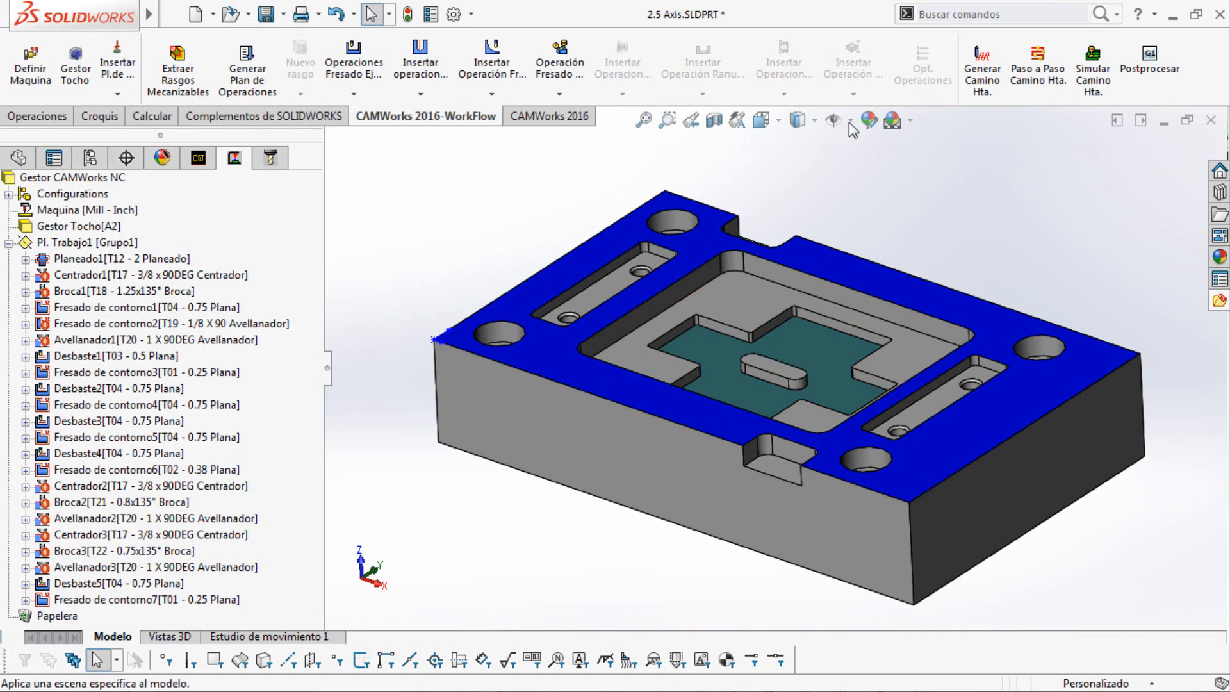
middle_click_drag(915, 206, 909, 235)
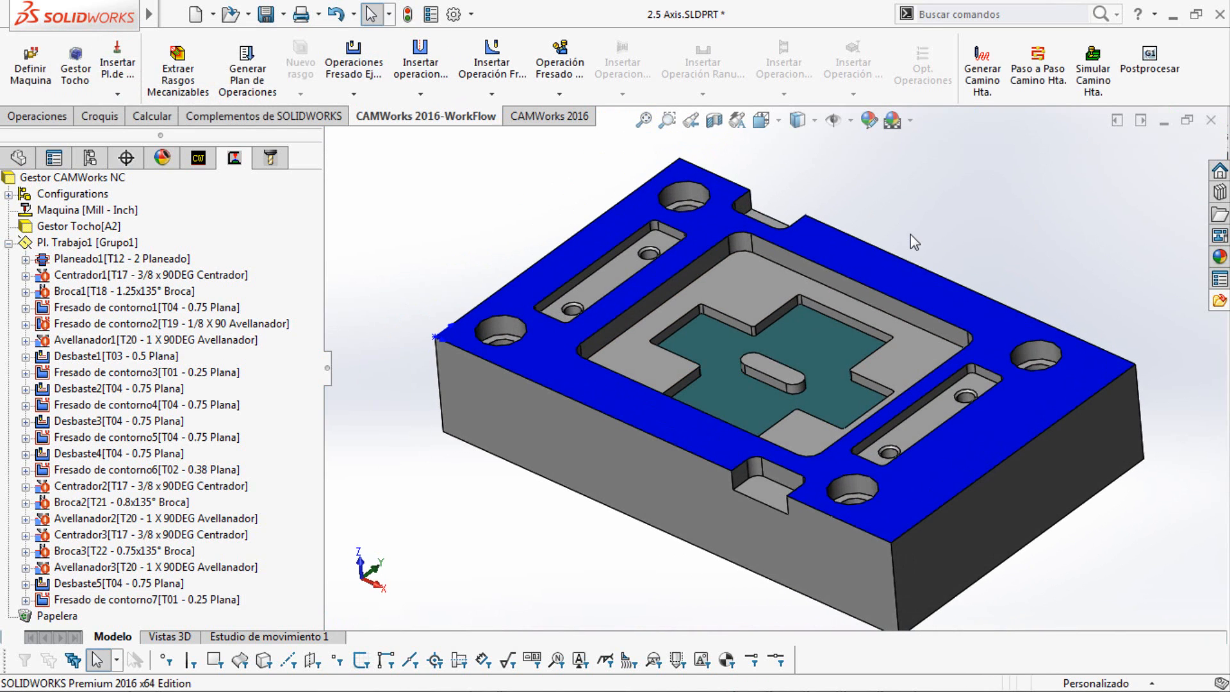
left_click(1160, 81)
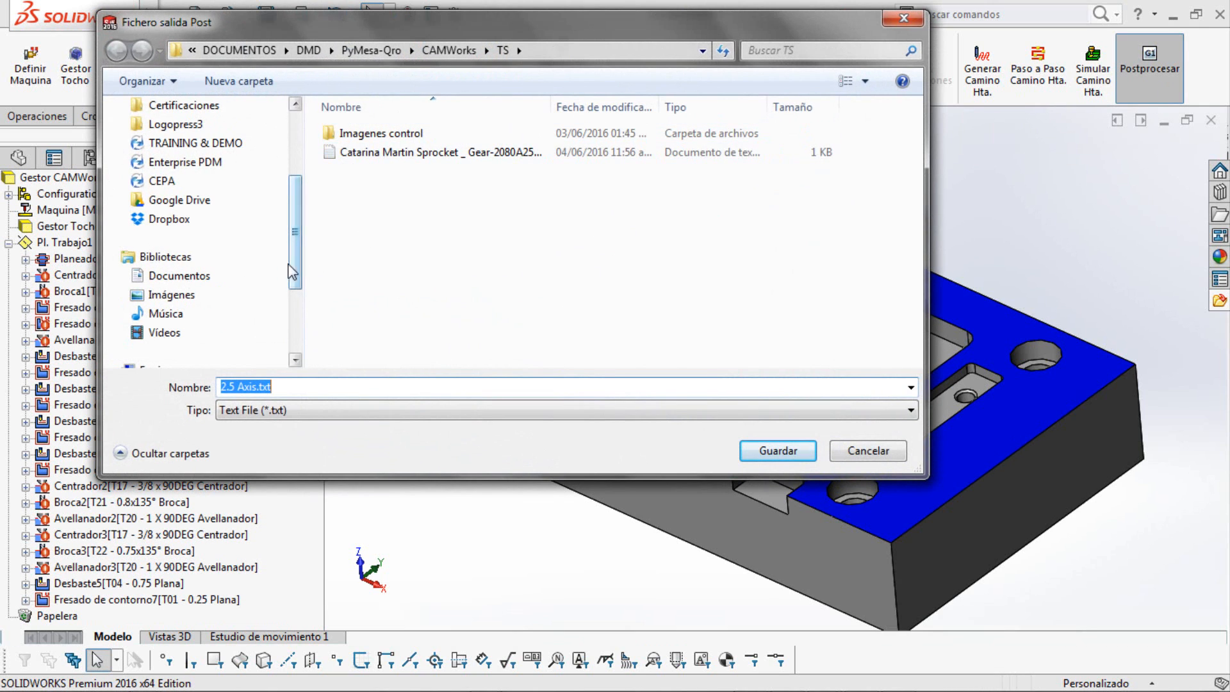
left_click_drag(703, 30, 747, 44)
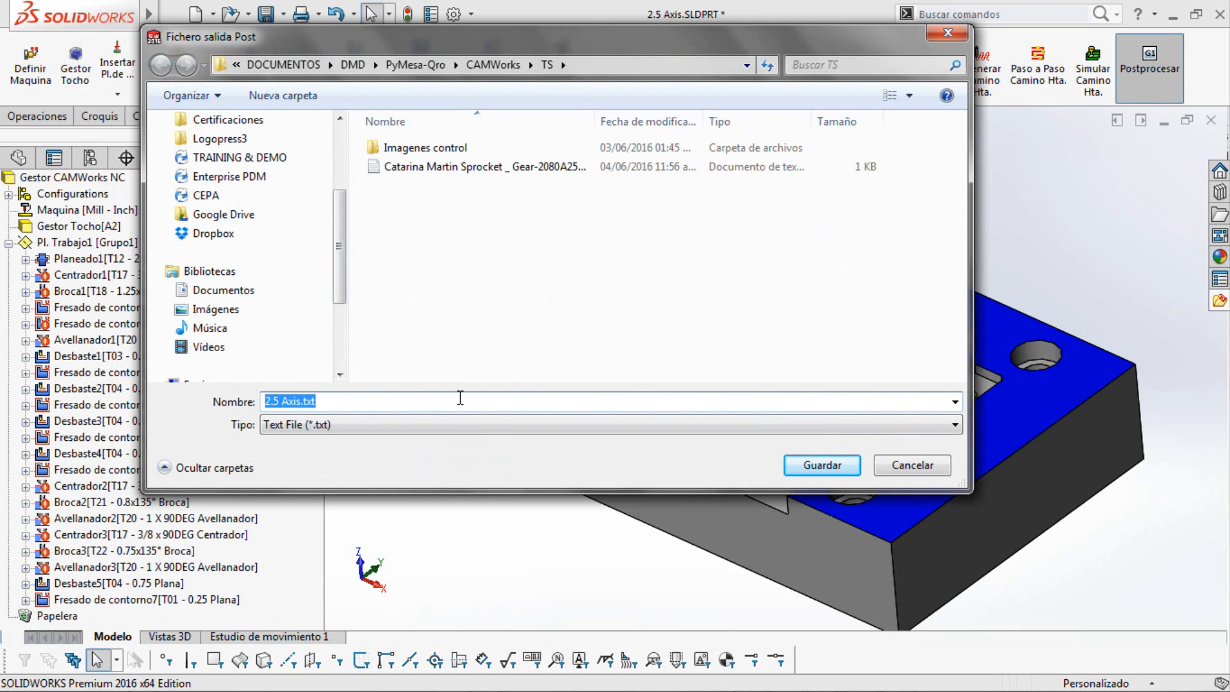
Try the *.* file type with a custom extension for the NC output file, and set the type back to Text File (*.txt).
left_click(415, 423)
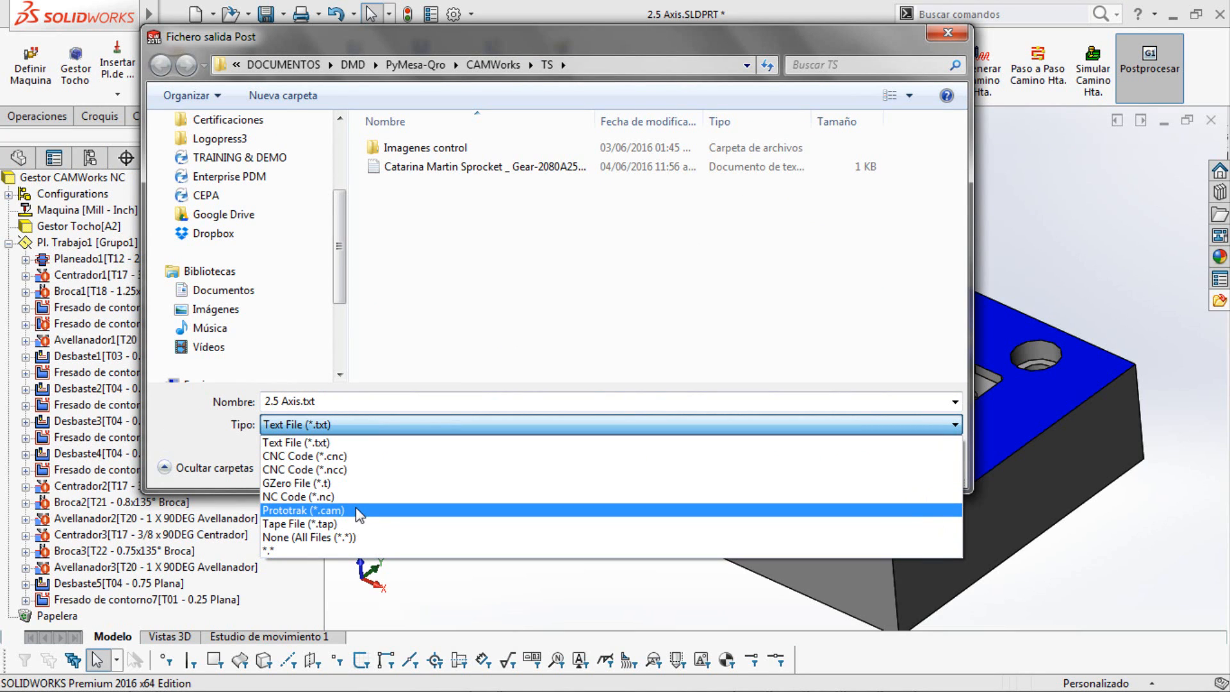
left_click(341, 553)
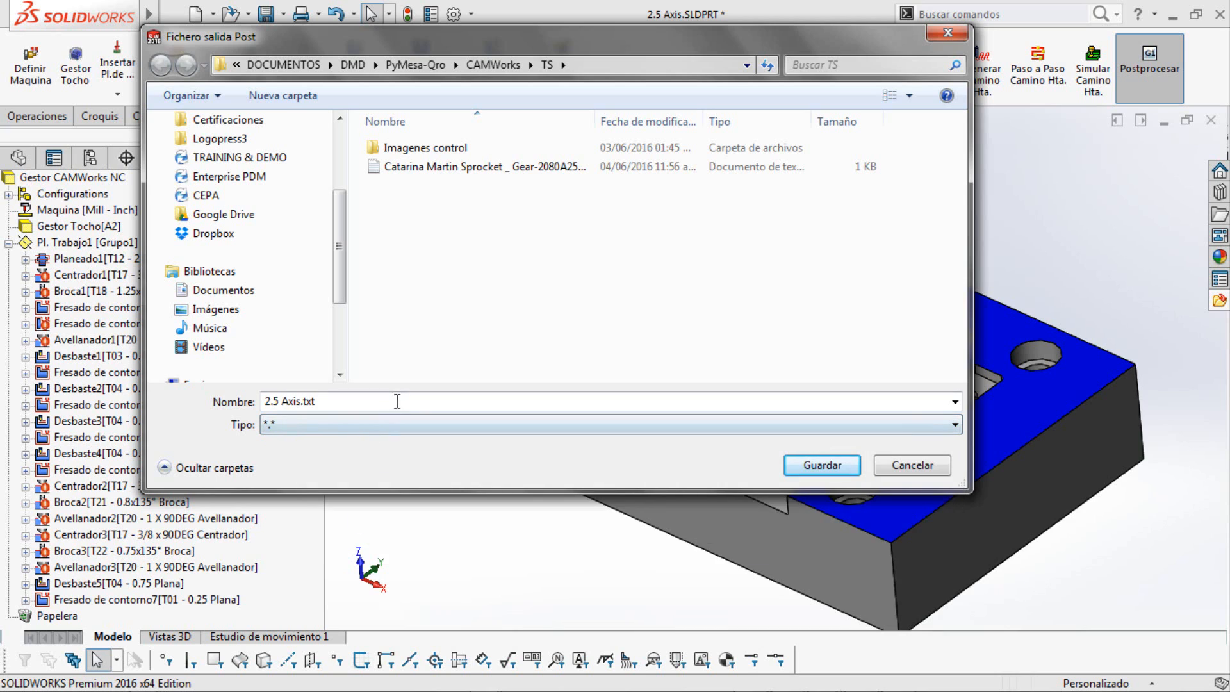
left_click(403, 402)
left_click(402, 404)
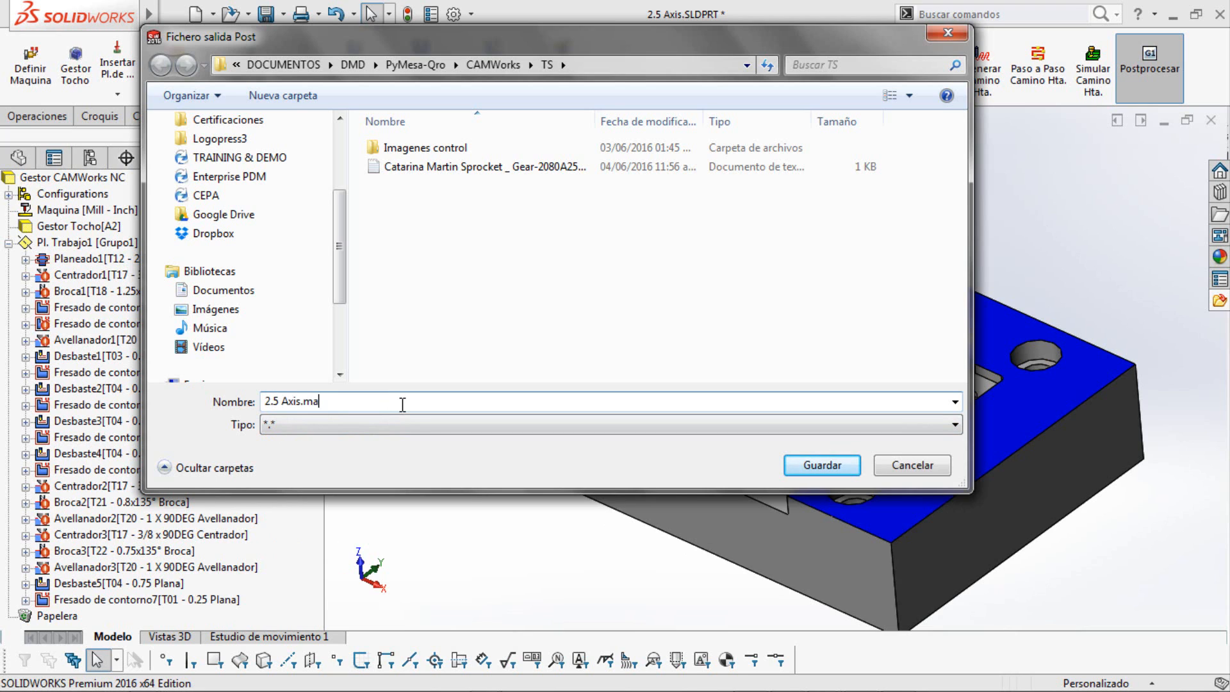
left_click(521, 422)
left_click(392, 435)
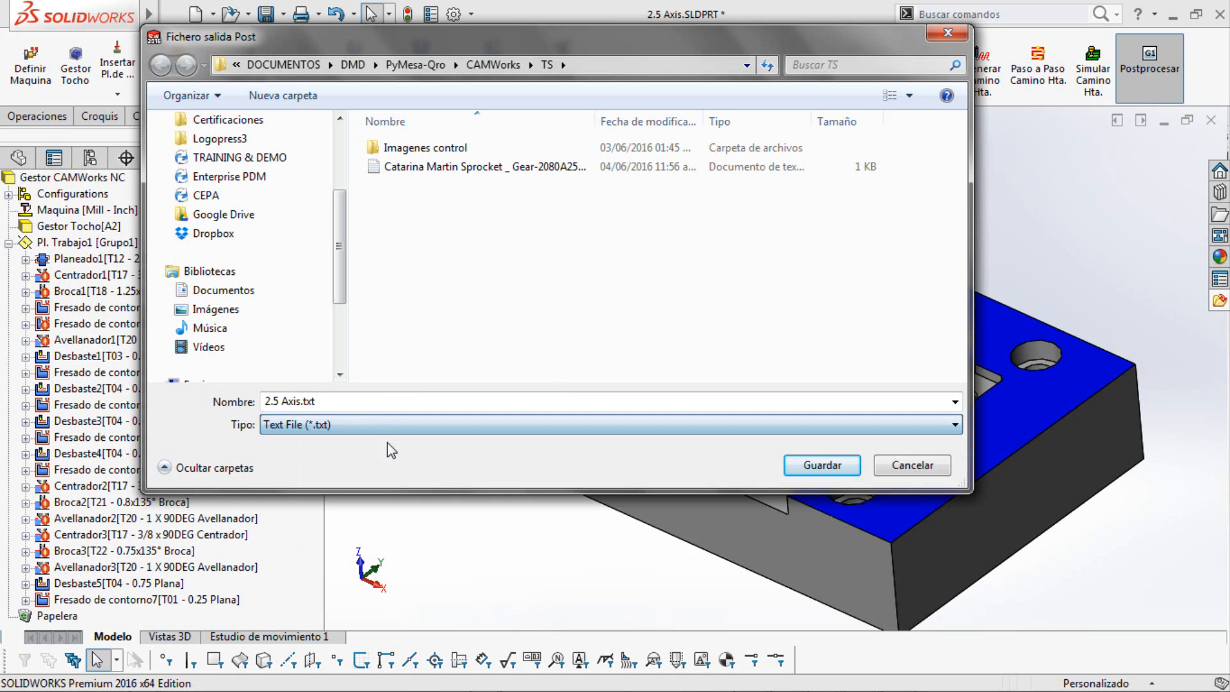
Save the NC output as 2.5 Axis.txt and generate the first code blocks one at a time.
left_click(818, 466)
left_click_drag(627, 145, 338, 89)
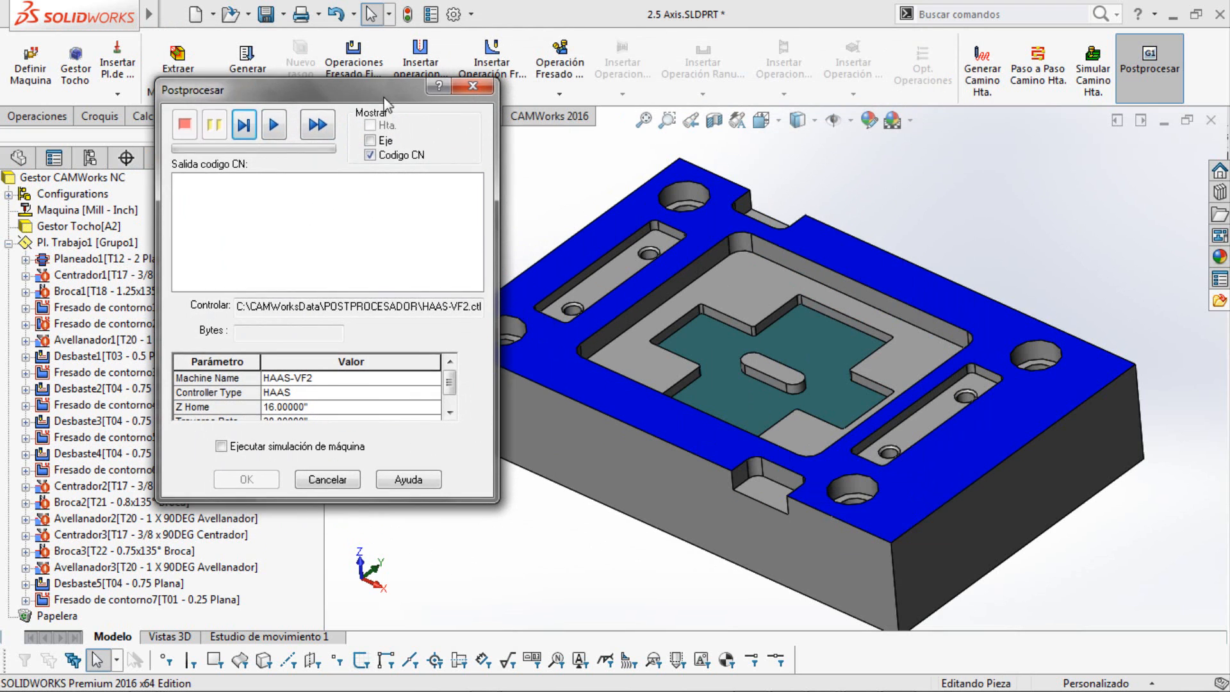
left_click(243, 125)
left_click(244, 125)
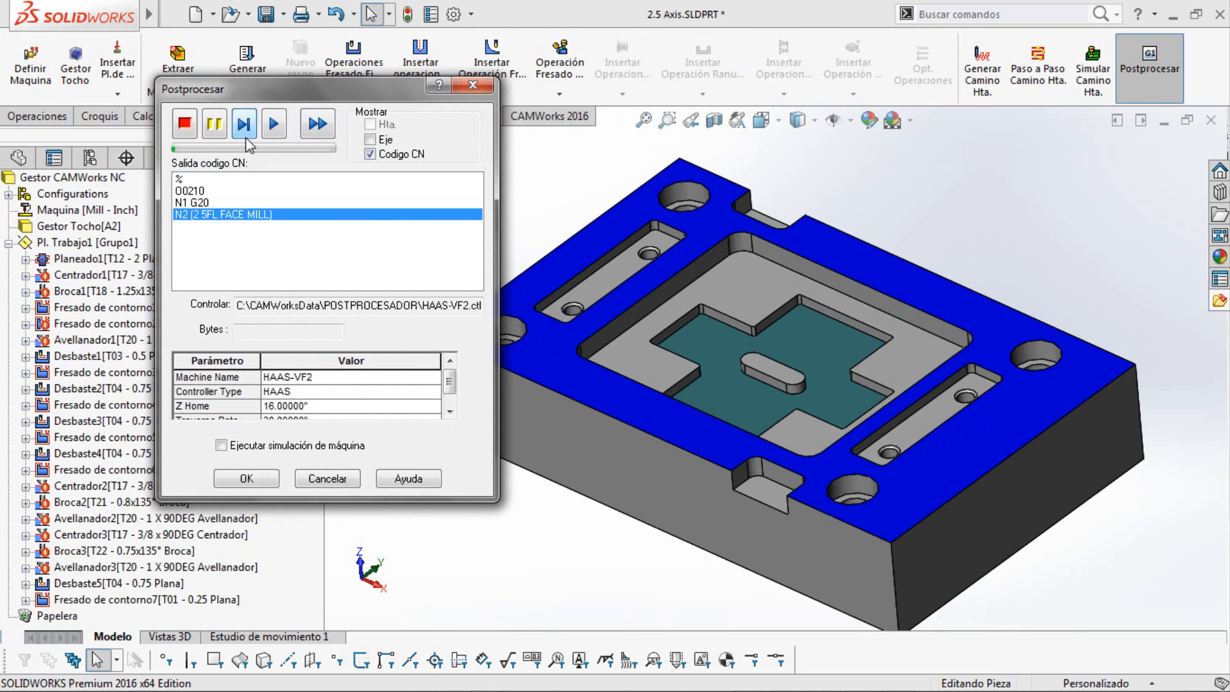
left_click(243, 125)
left_click(244, 125)
left_click(244, 126)
left_click(246, 137)
left_click(246, 137)
left_click(246, 137)
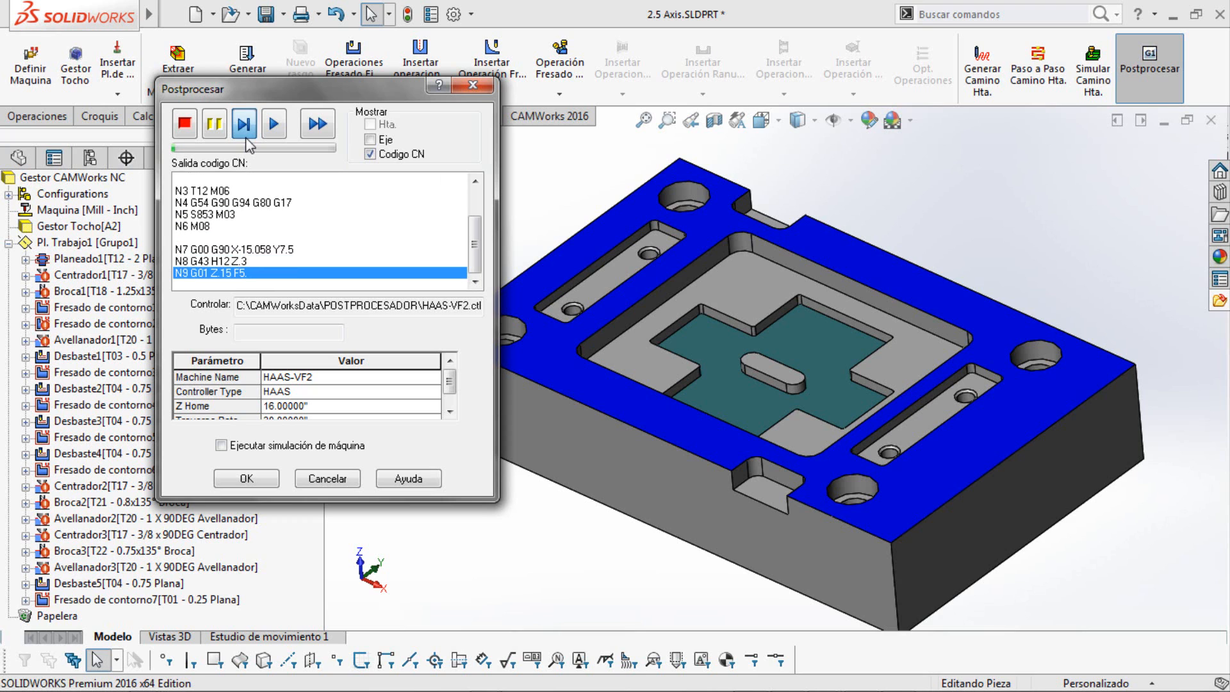
left_click(250, 127)
left_click(250, 126)
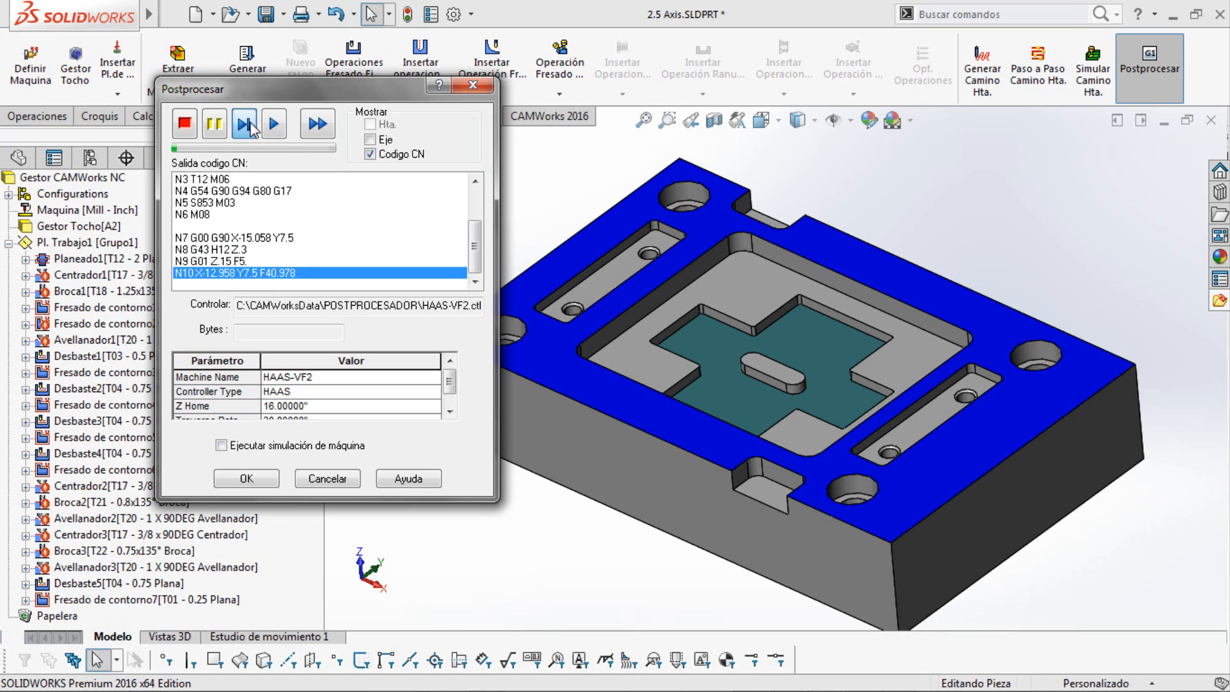
left_click(250, 126)
left_click(250, 126)
Turn on the Eje display, generate the remaining NC code for all operations and accept the output.
left_click(369, 140)
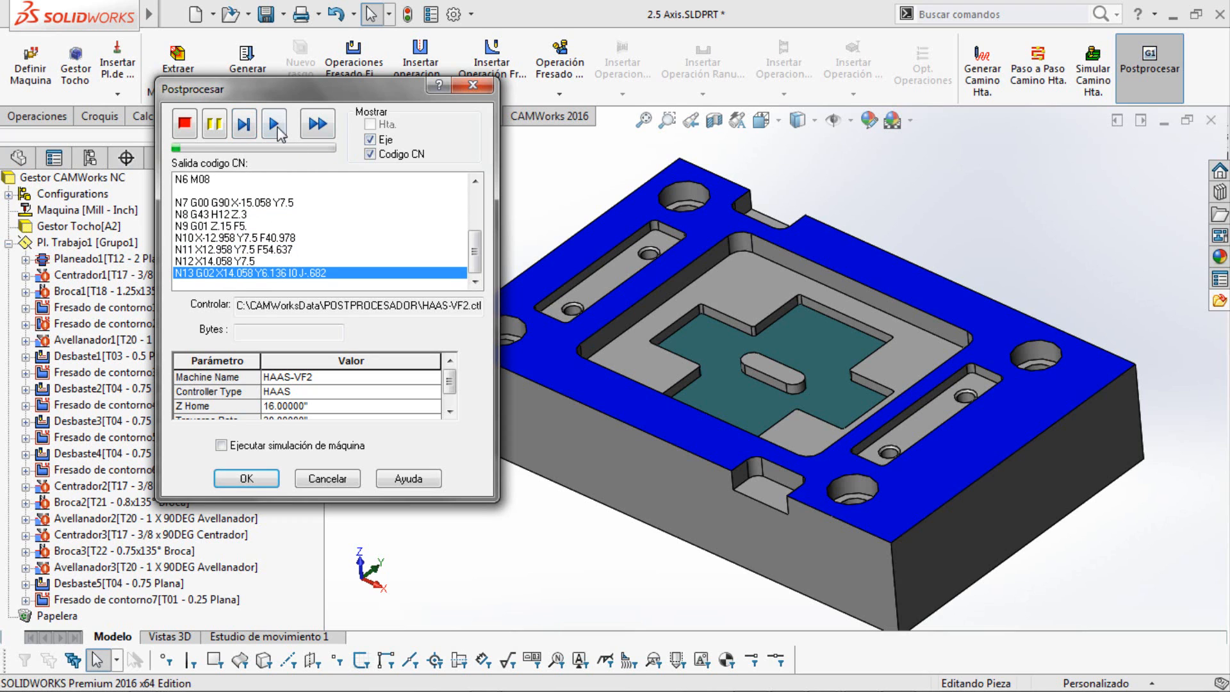
left_click(273, 125)
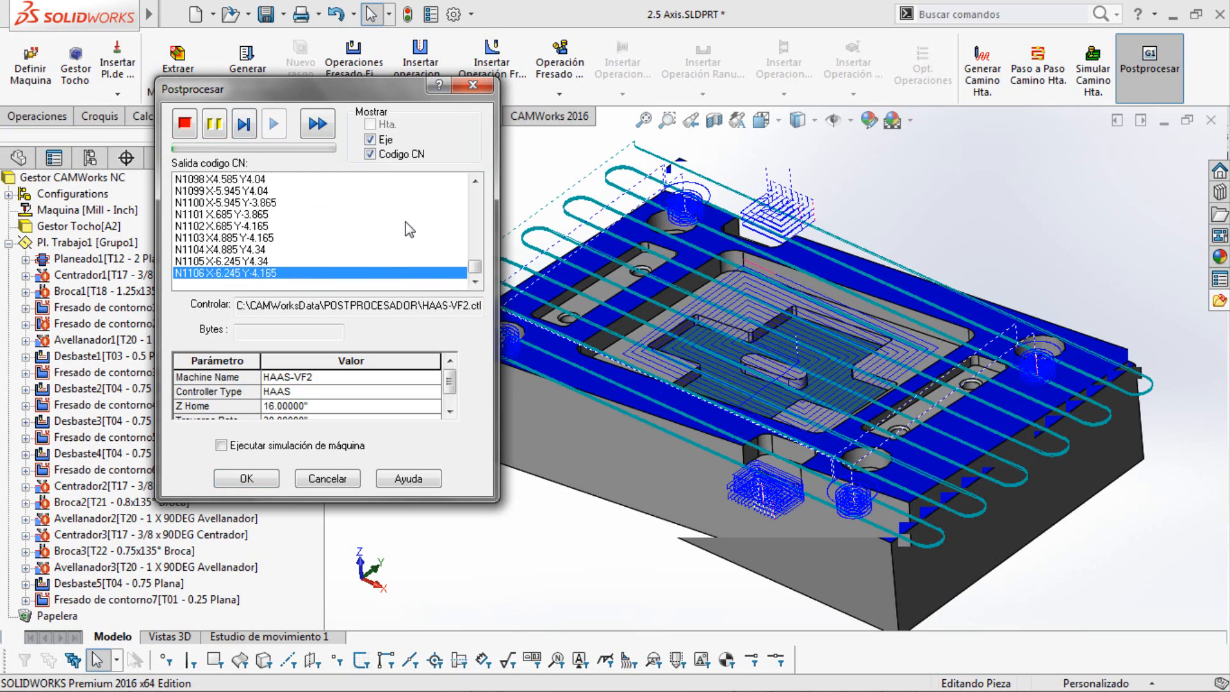
left_click(317, 125)
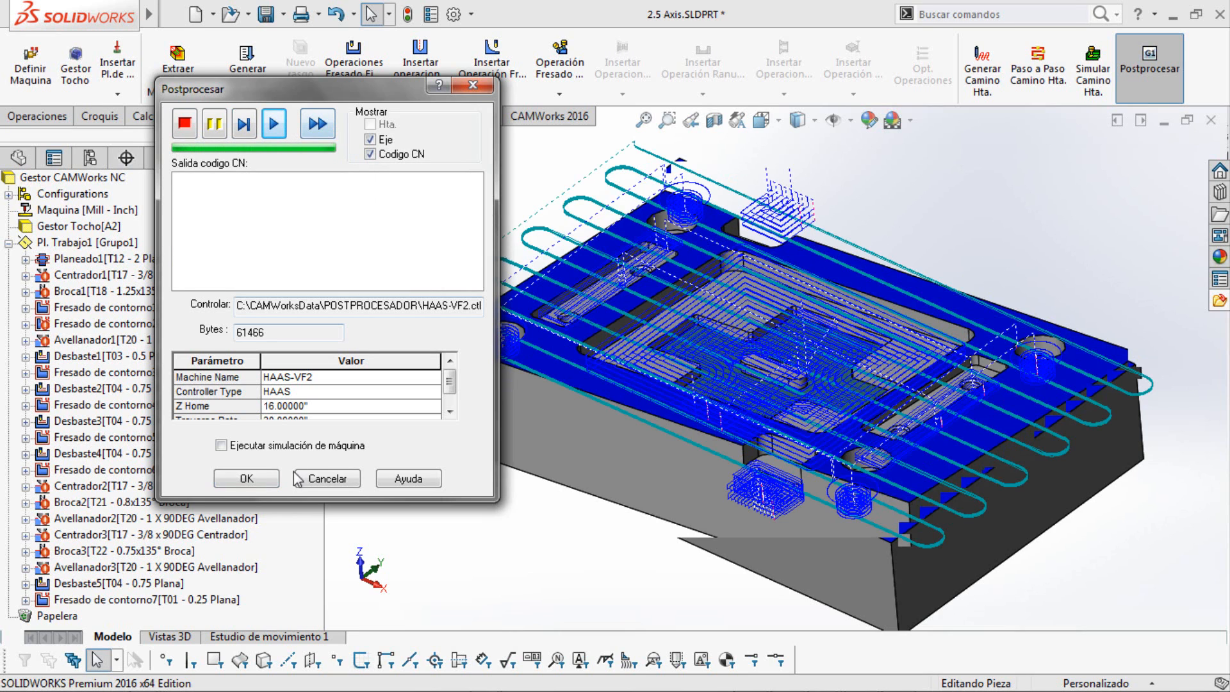
left_click(247, 481)
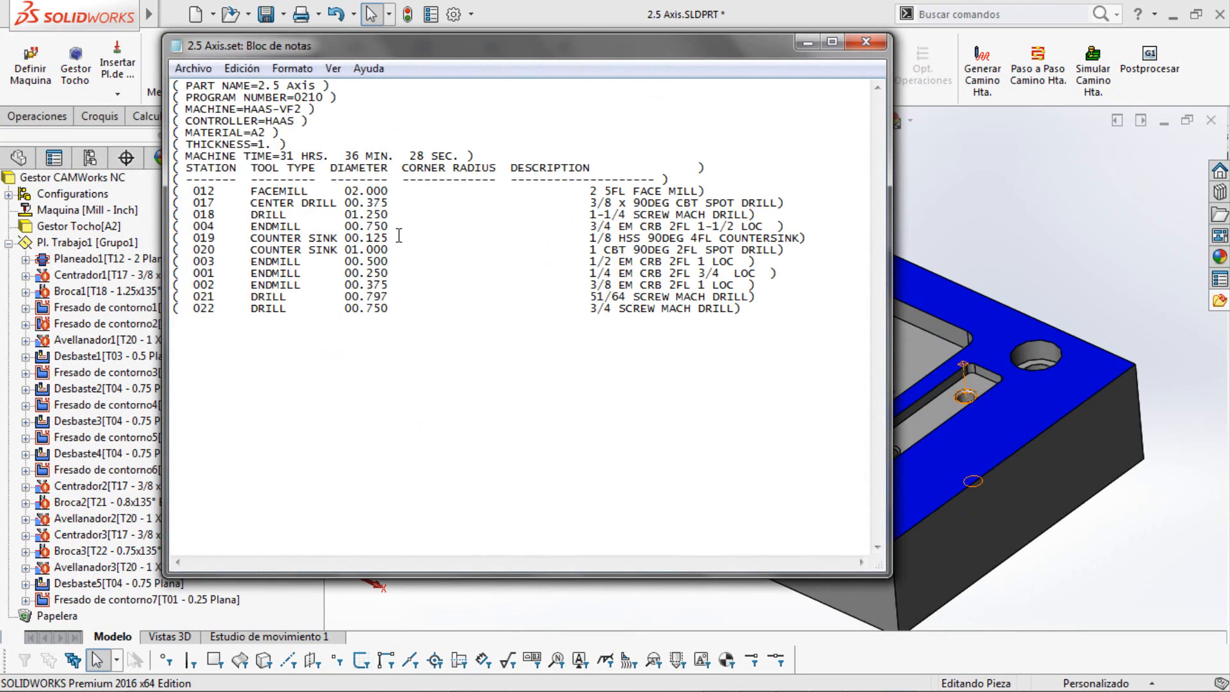
Move the 2.5 Axis.set sheet aside and read through the G-code in 2.5 Axis.txt.
left_click_drag(474, 41, 679, 177)
left_click(540, 50)
scroll(455, 165, "down", 20)
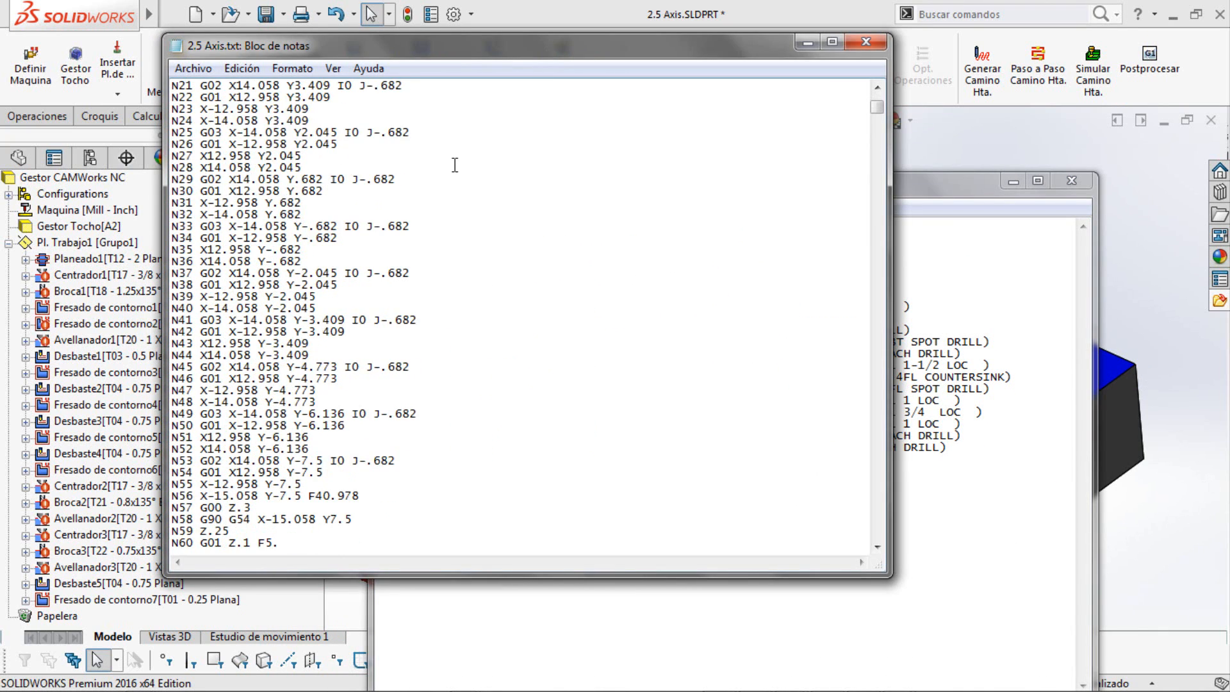
scroll(455, 166, "down", 20)
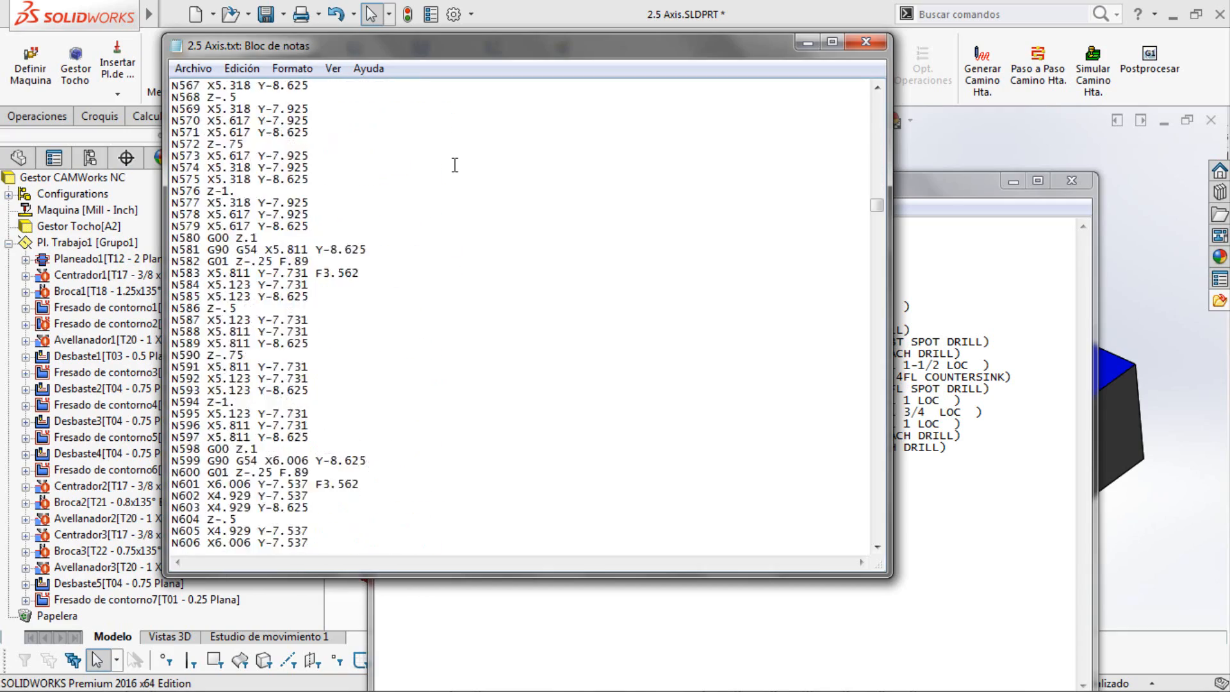
scroll(455, 166, "down", 20)
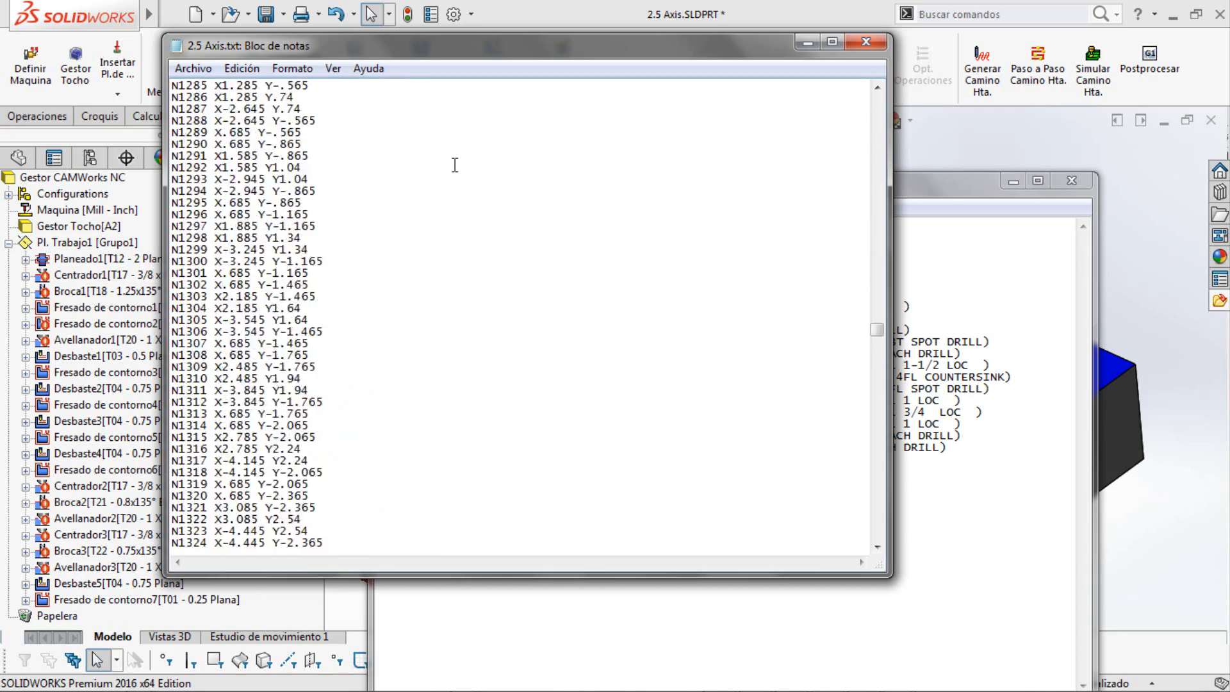
scroll(455, 165, "down", 20)
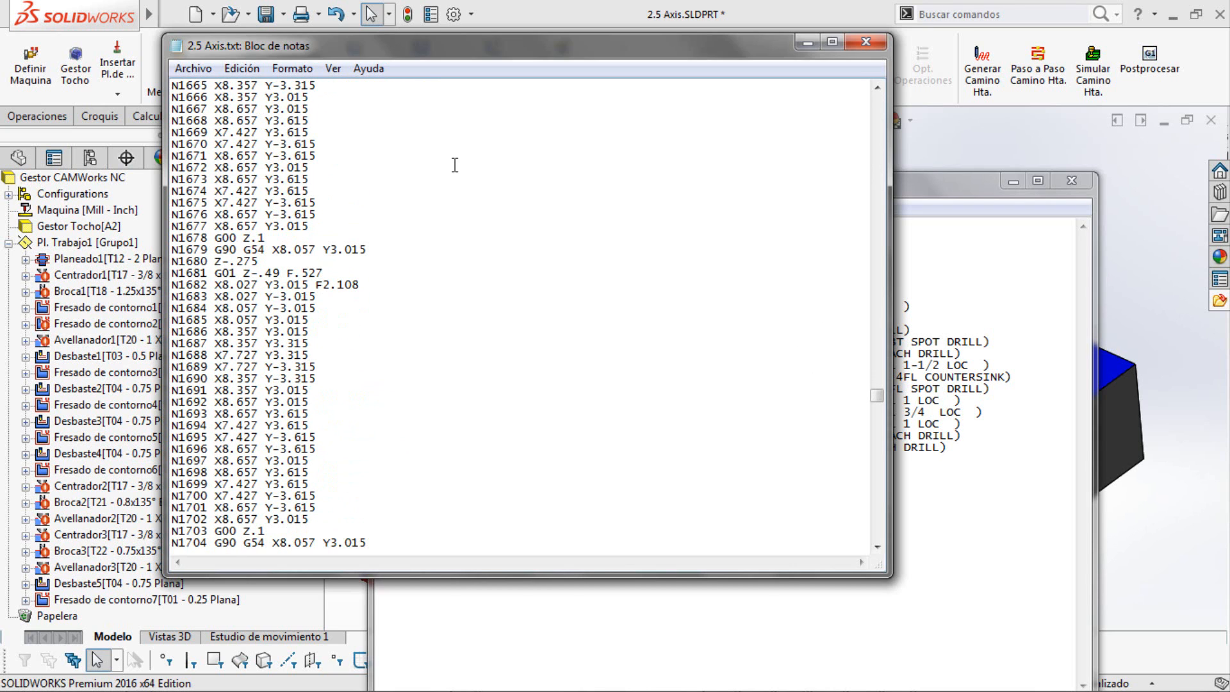
scroll(455, 166, "down", 15)
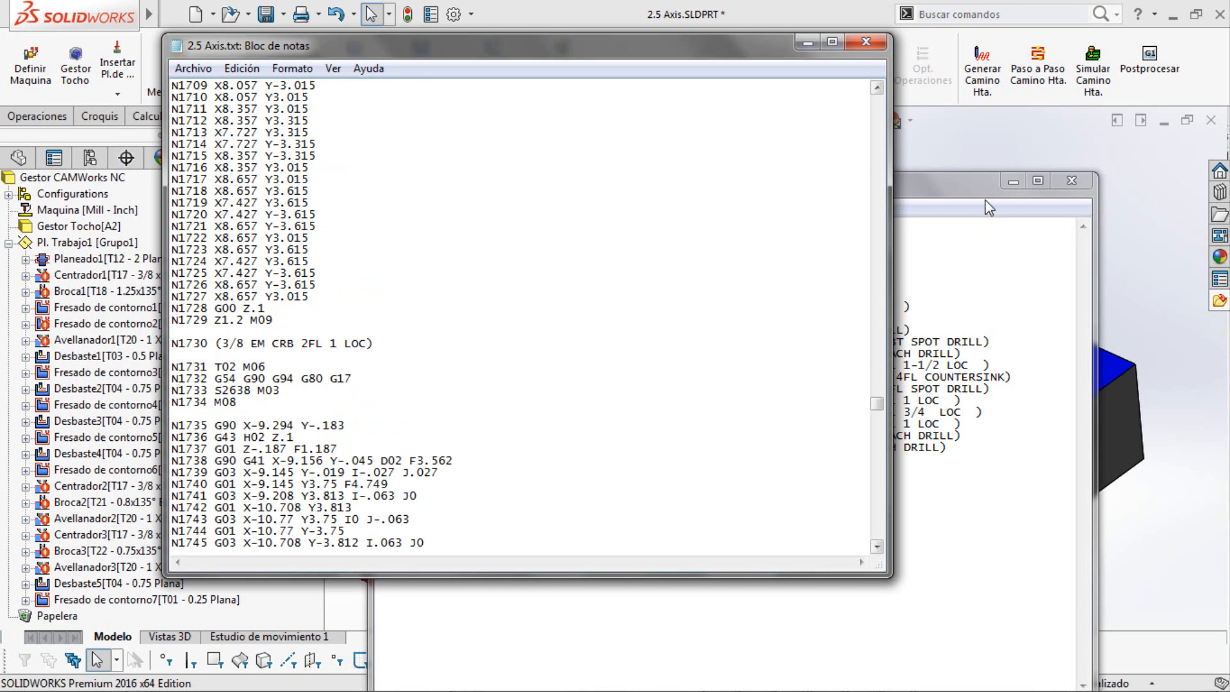
Examine the tool list in the 2.5 Axis.set setup sheet and close both output files.
left_click(956, 282)
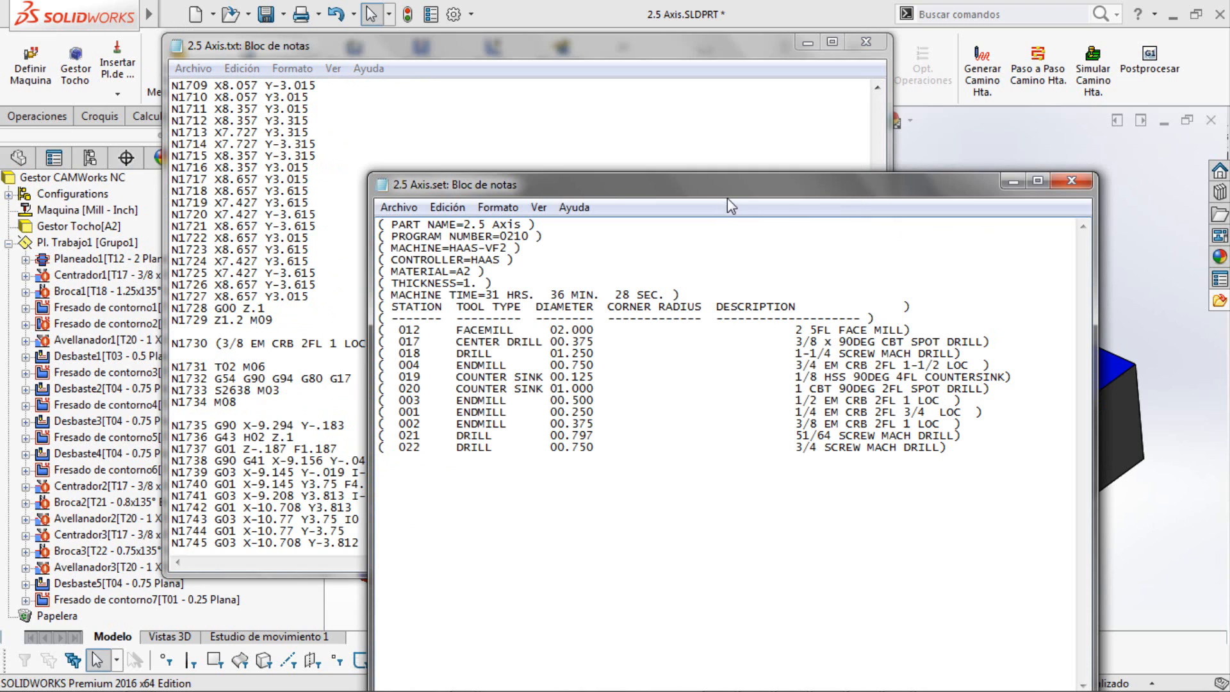
left_click_drag(731, 191, 759, 41)
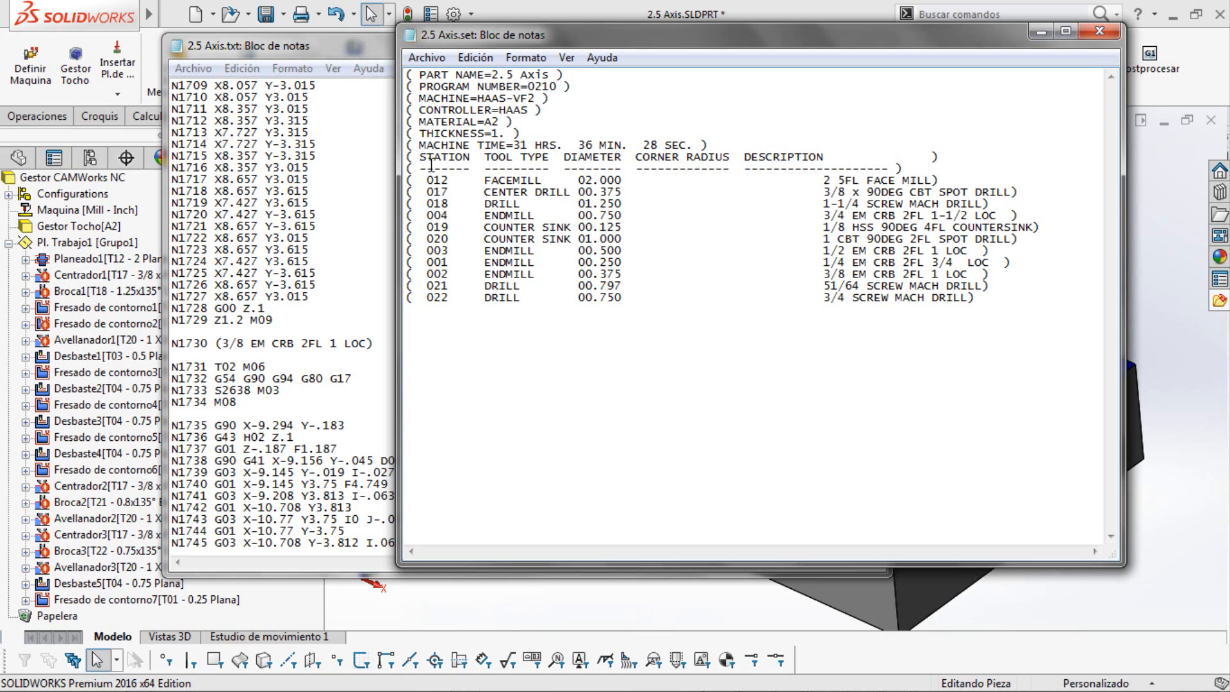
left_click_drag(433, 168, 965, 310)
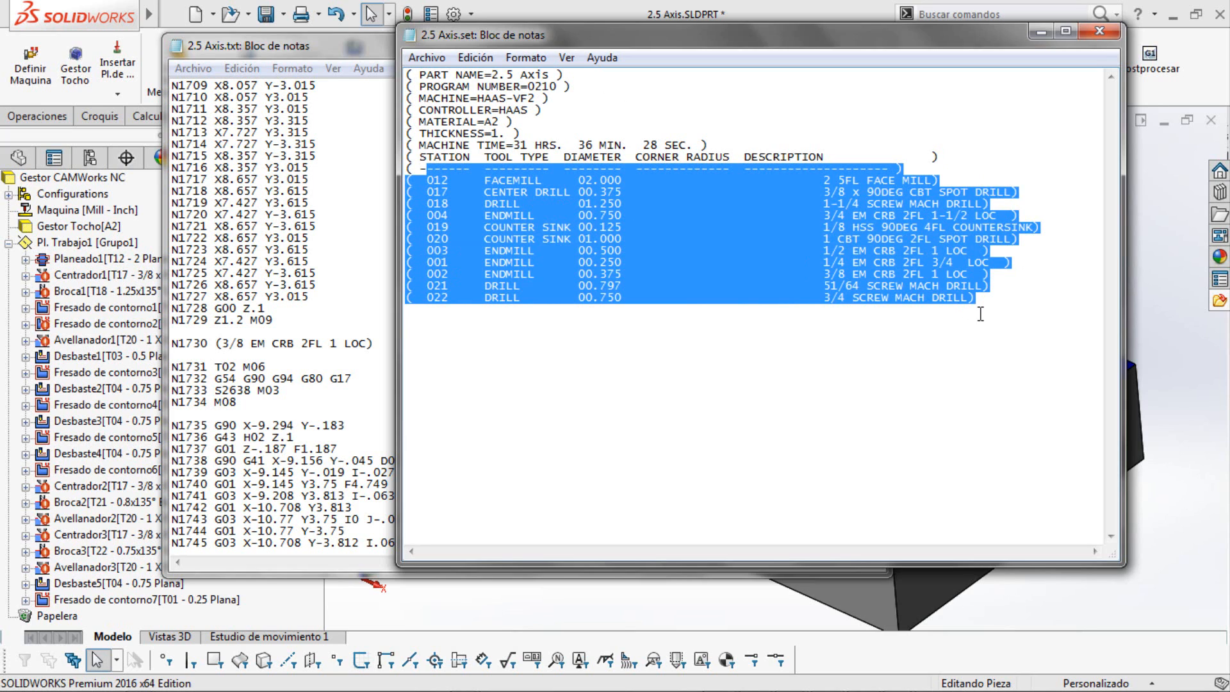
left_click(828, 191)
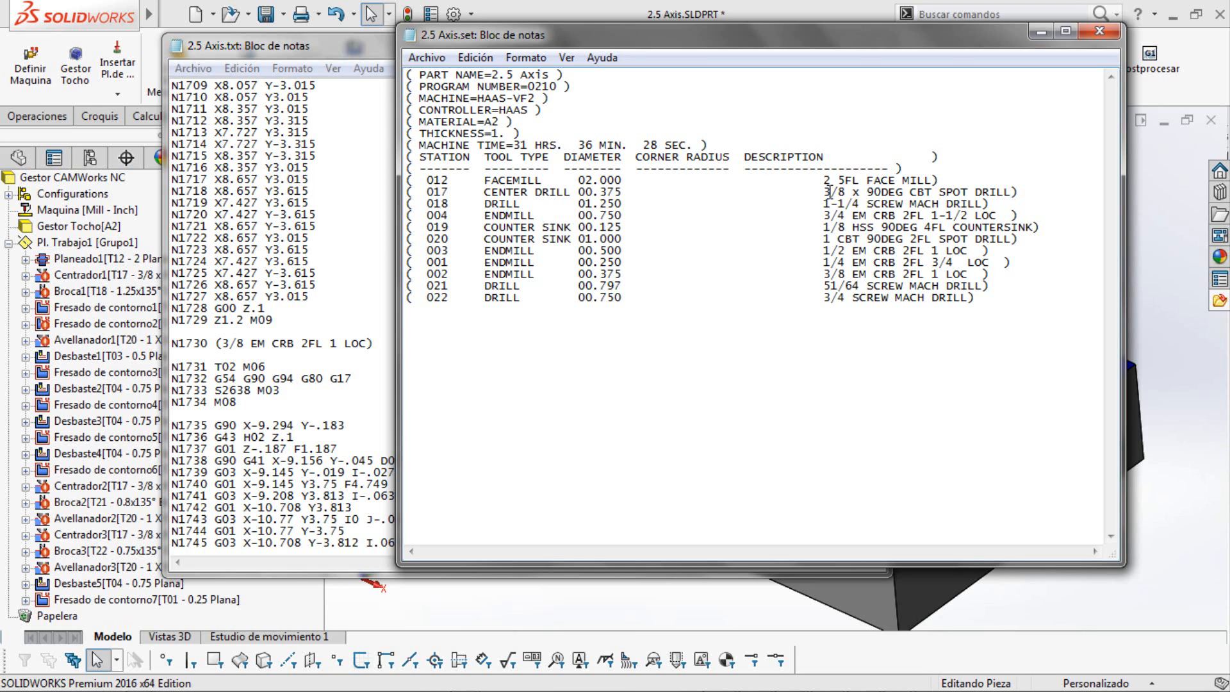
left_click(1099, 30)
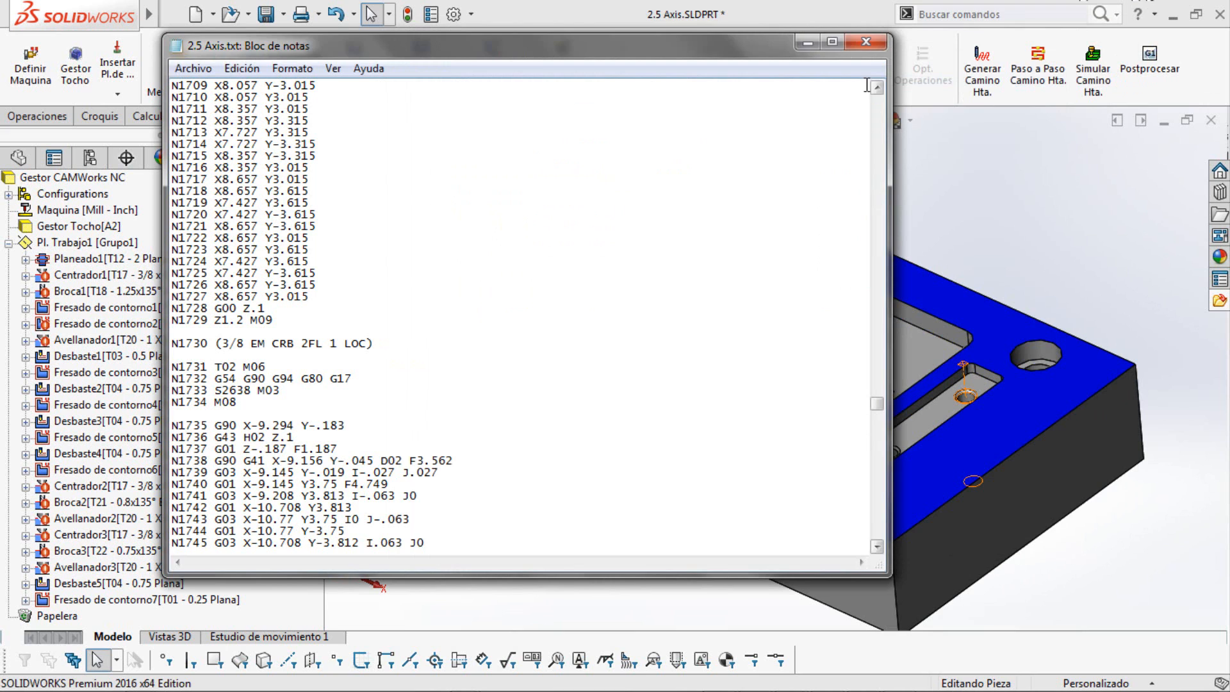
left_click(865, 43)
Switch to the Fitting.SLDPRT part and show it in isometric view.
key("ctrl+Tab")
key("ctrl+Tab")
key("ctrl+Tab")
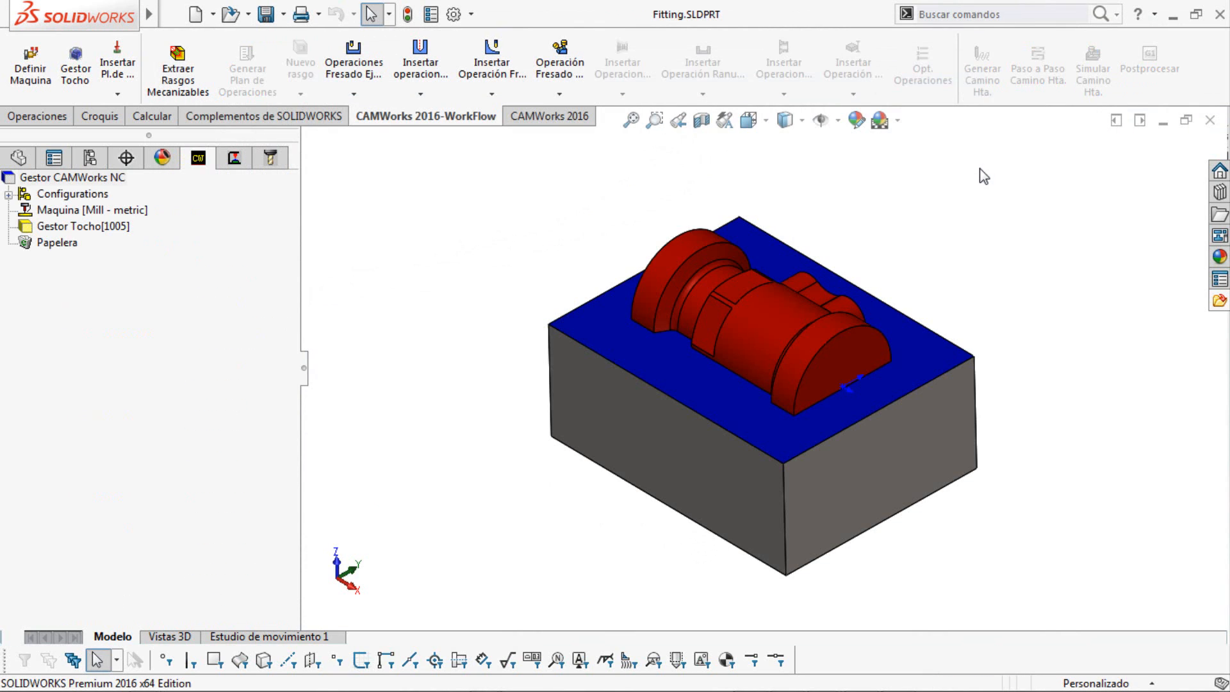
middle_click_drag(937, 303, 741, 404)
key("ctrl+7")
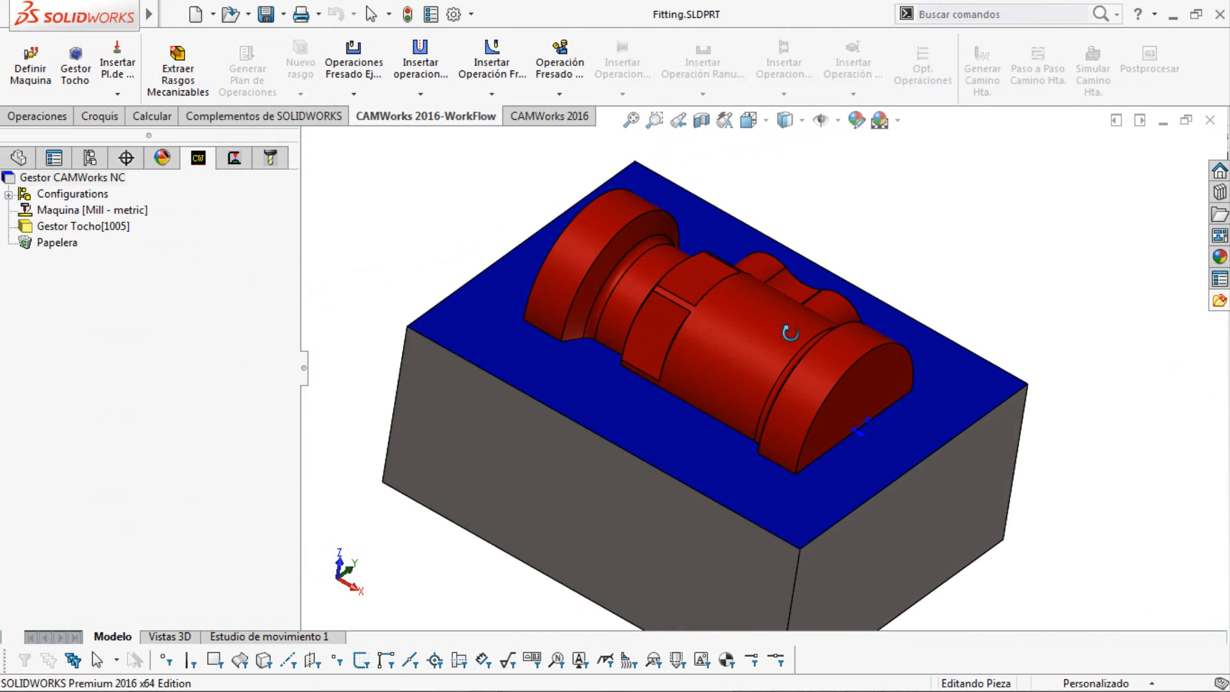
Insert a mill work plane (Pl. Trabajo) from the stock manager, using the block's flat blue top face as its entity.
right_click(73, 228)
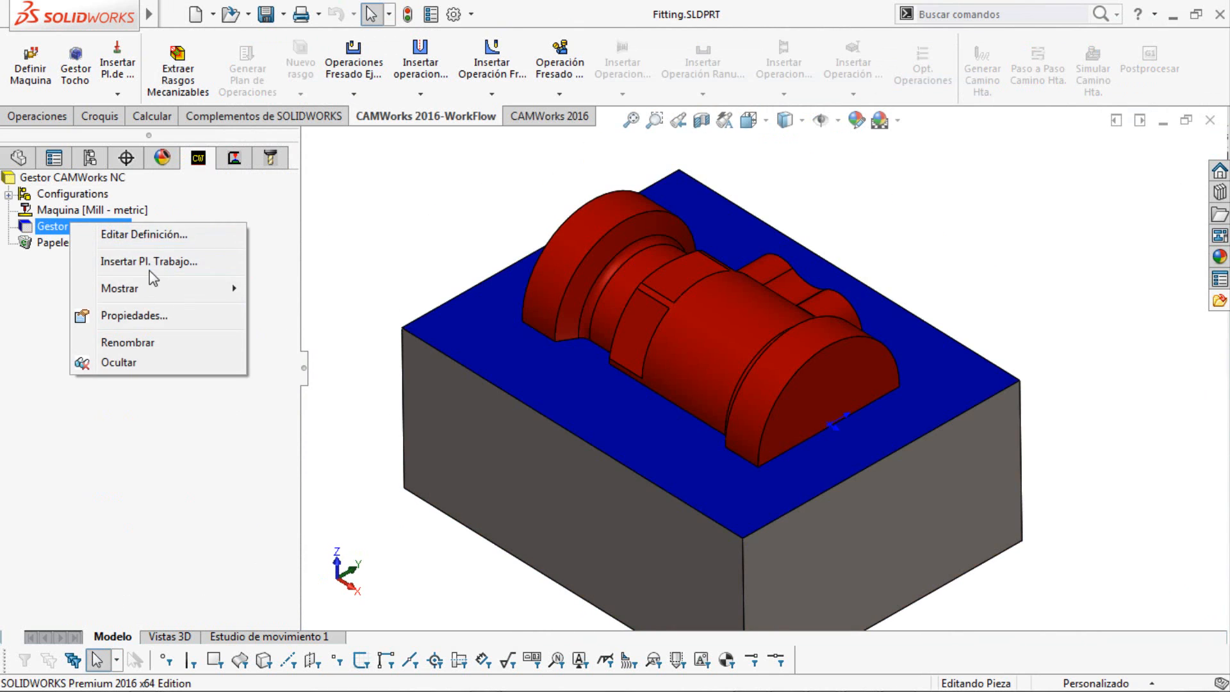
left_click(167, 263)
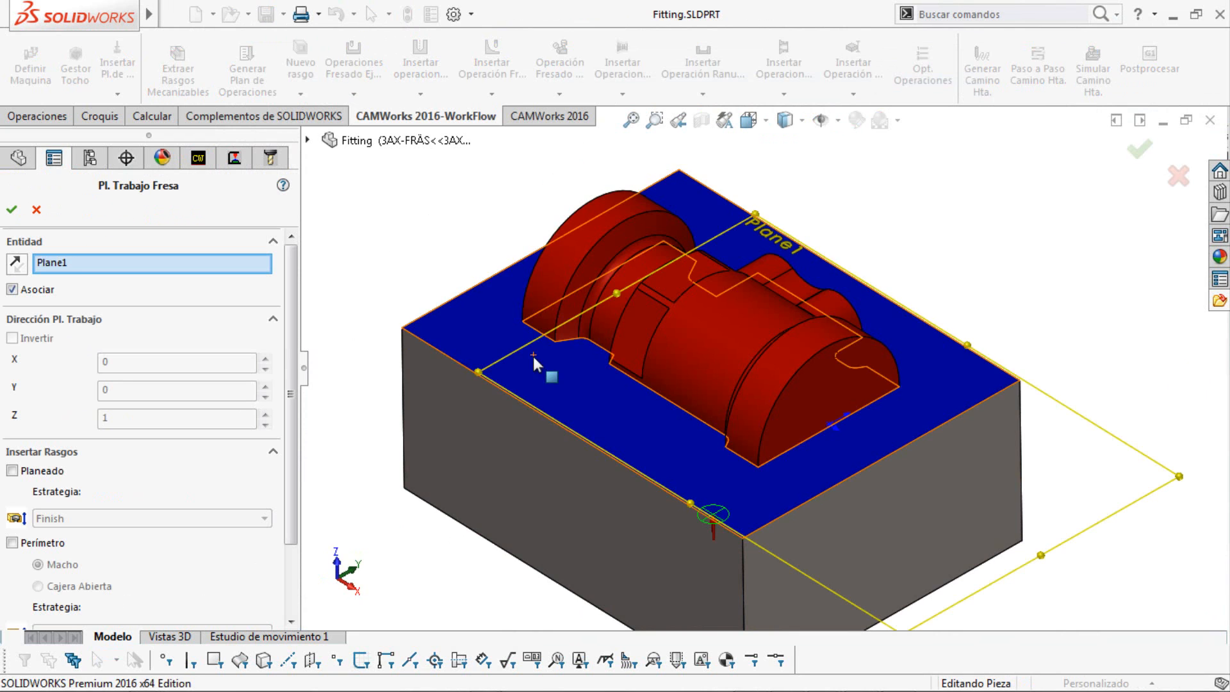
left_click(570, 383)
middle_click_drag(600, 256, 602, 297)
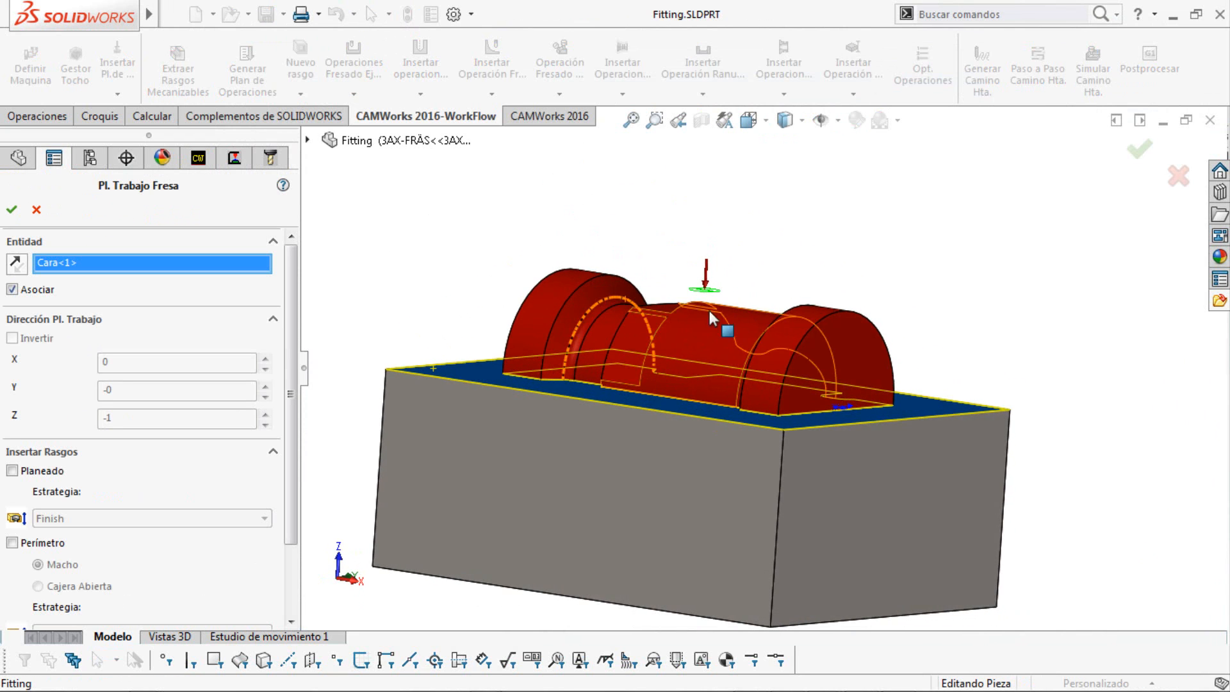
middle_click_drag(703, 294, 698, 365)
left_click(11, 209)
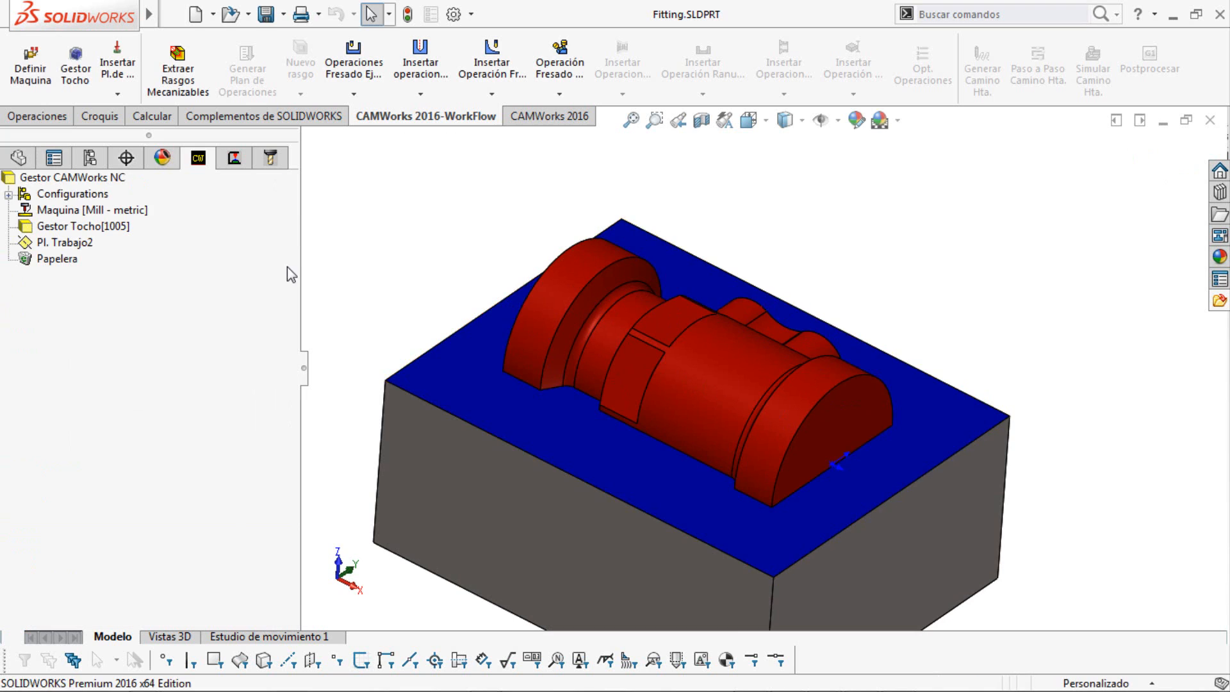
Start a multi-surface feature under Pl. Trabajo2 and pick the fitting's main body, neck, end collars and one side-boss face individually.
right_click(67, 242)
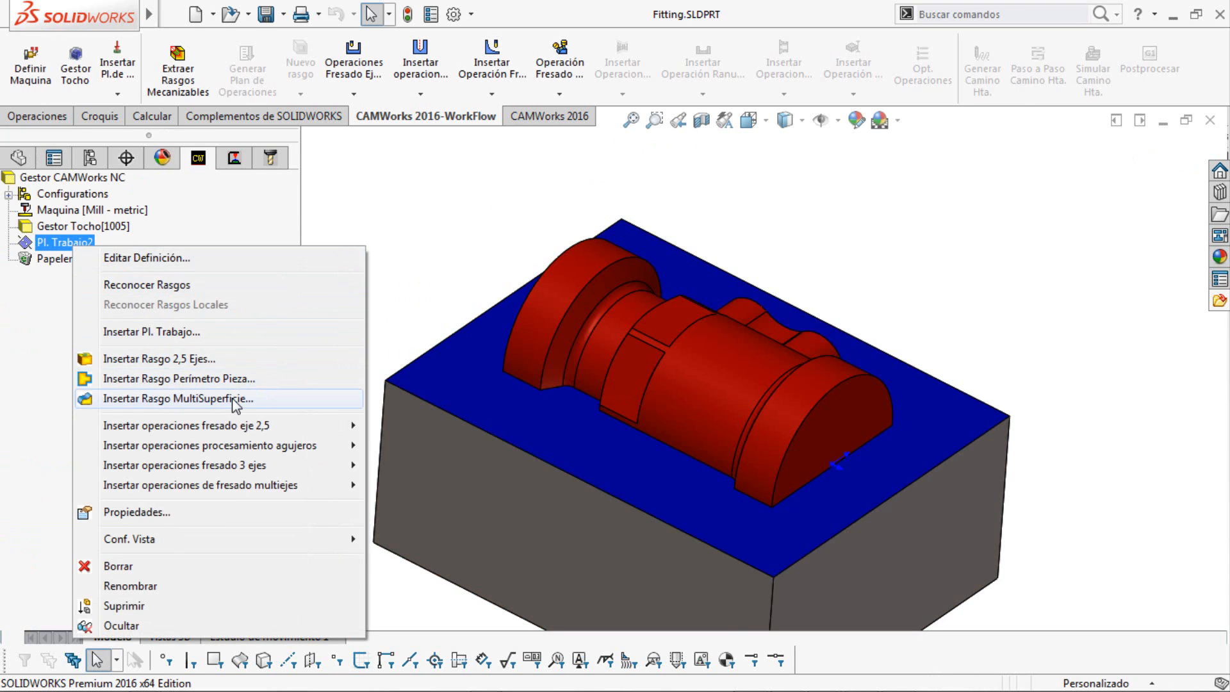
left_click(314, 401)
middle_click_drag(598, 343, 759, 317)
scroll(732, 278, "down", 2)
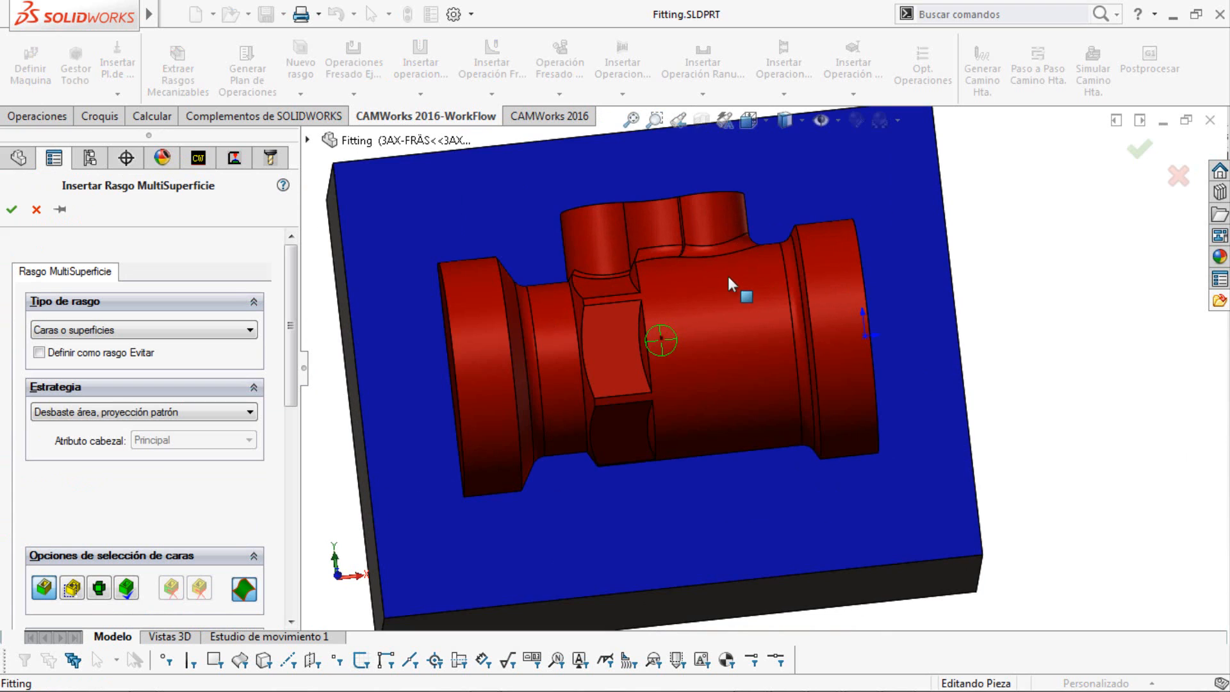
left_click(725, 219)
left_click(741, 303)
left_click(840, 282)
middle_click_drag(794, 356, 517, 280)
left_click(517, 280)
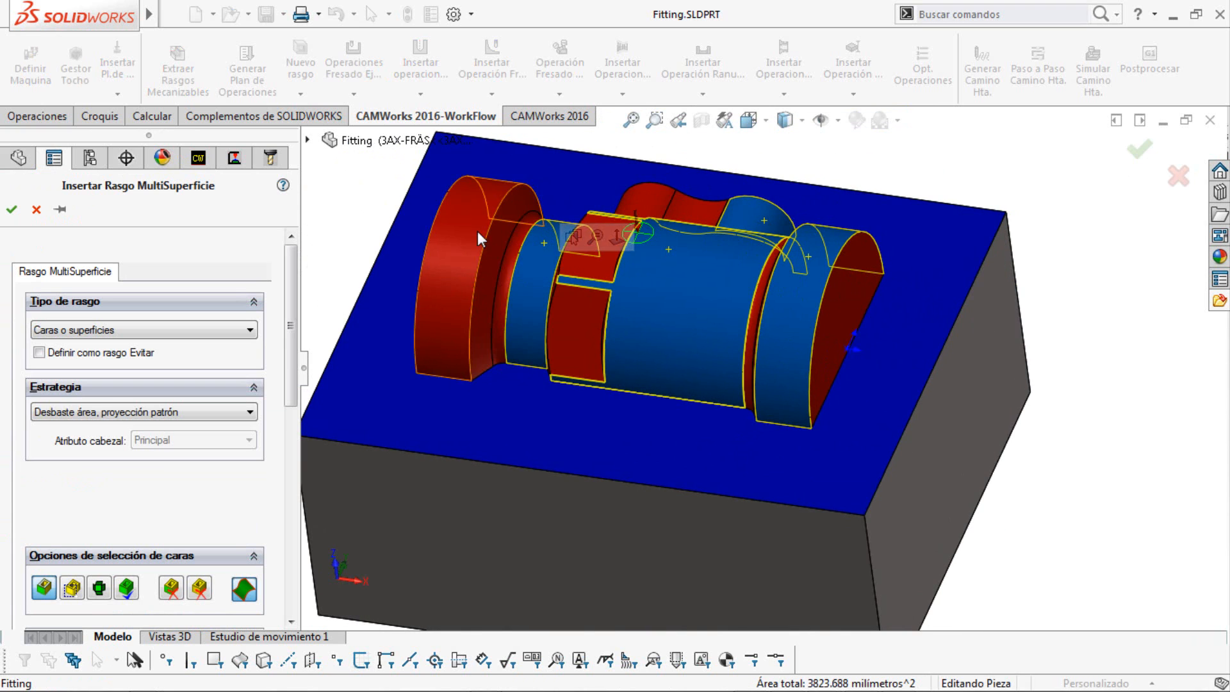
left_click(475, 229)
Set the multi-surface feature type to Todo mostrado and check the whole block and fitting it covers.
left_click(138, 329)
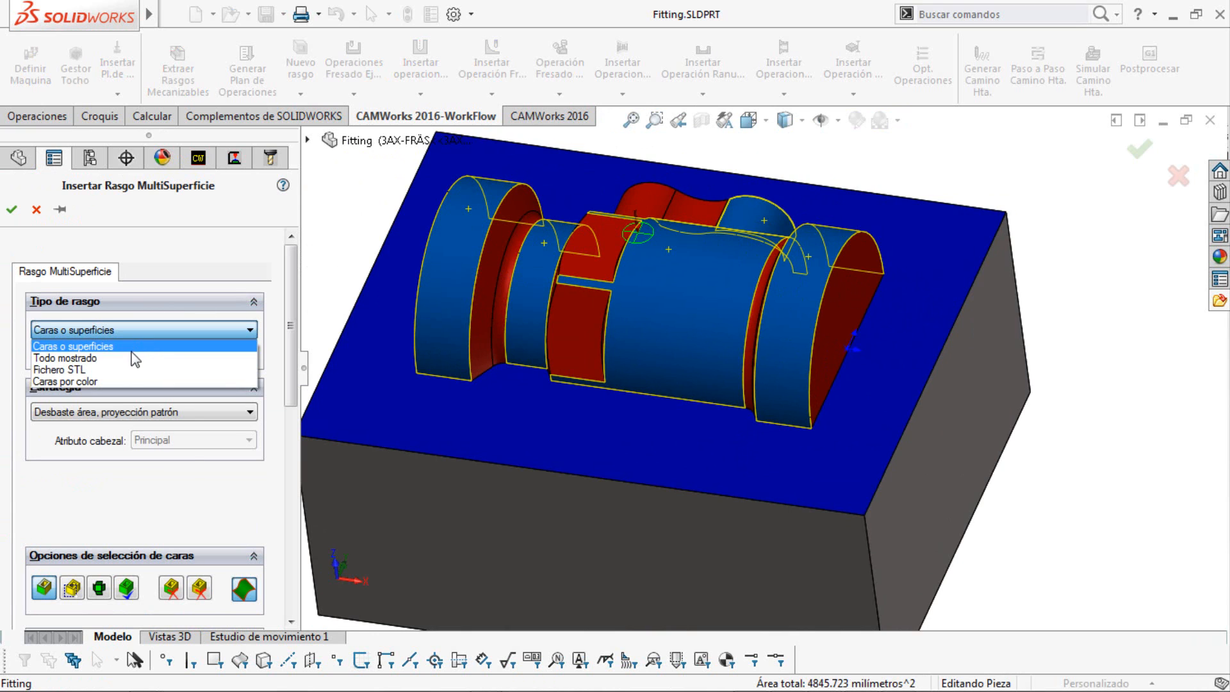
left_click(130, 352)
middle_click_drag(679, 279, 784, 388)
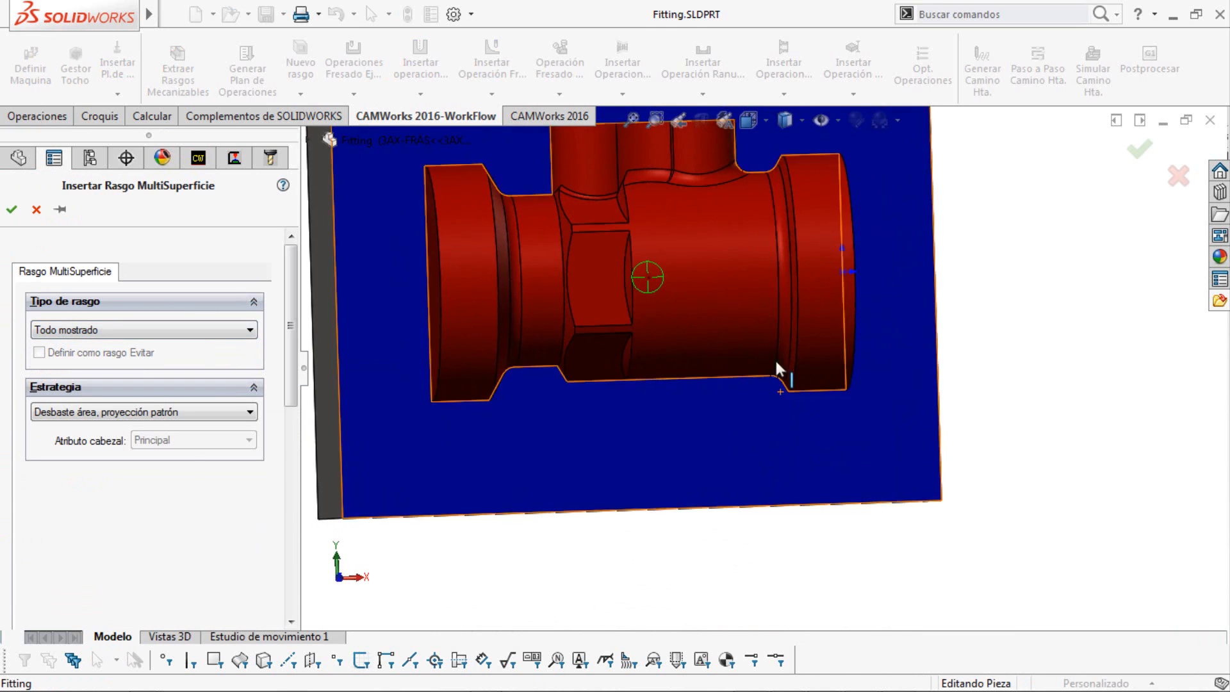
scroll(769, 364, "up", 5)
mouse_move(741, 292)
middle_mouse_down()
mouse_move(723, 294)
mouse_move(736, 306)
middle_mouse_up()
scroll(735, 311, "down", 3)
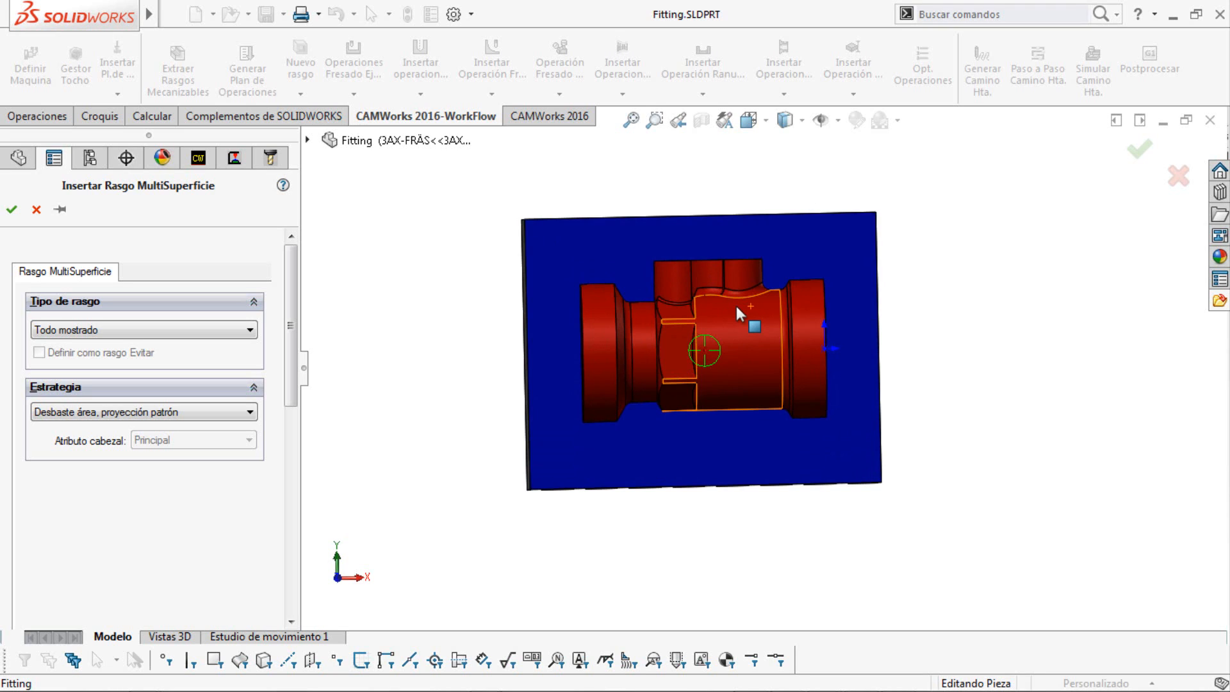
middle_click_drag(736, 306, 858, 374)
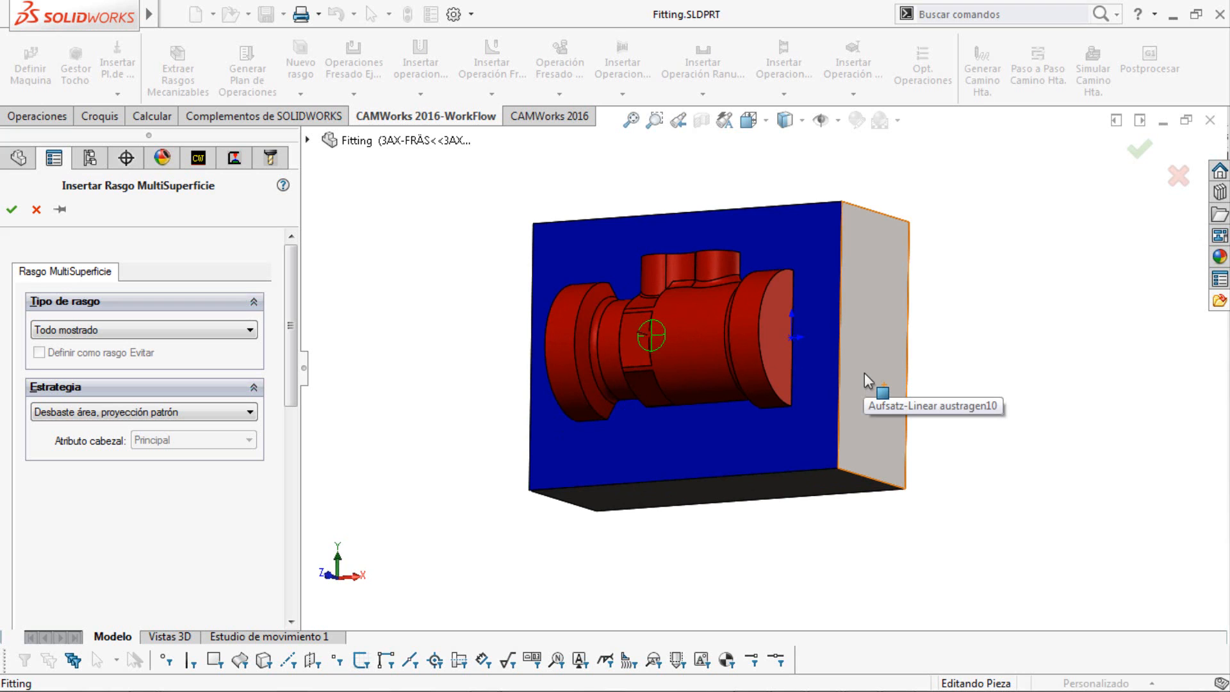
Try the Caras por color feature type, toggling the red and blue face colours on and off.
left_click(218, 329)
left_click(160, 385)
middle_click_drag(481, 521, 384, 474)
left_click_drag(291, 376, 292, 440)
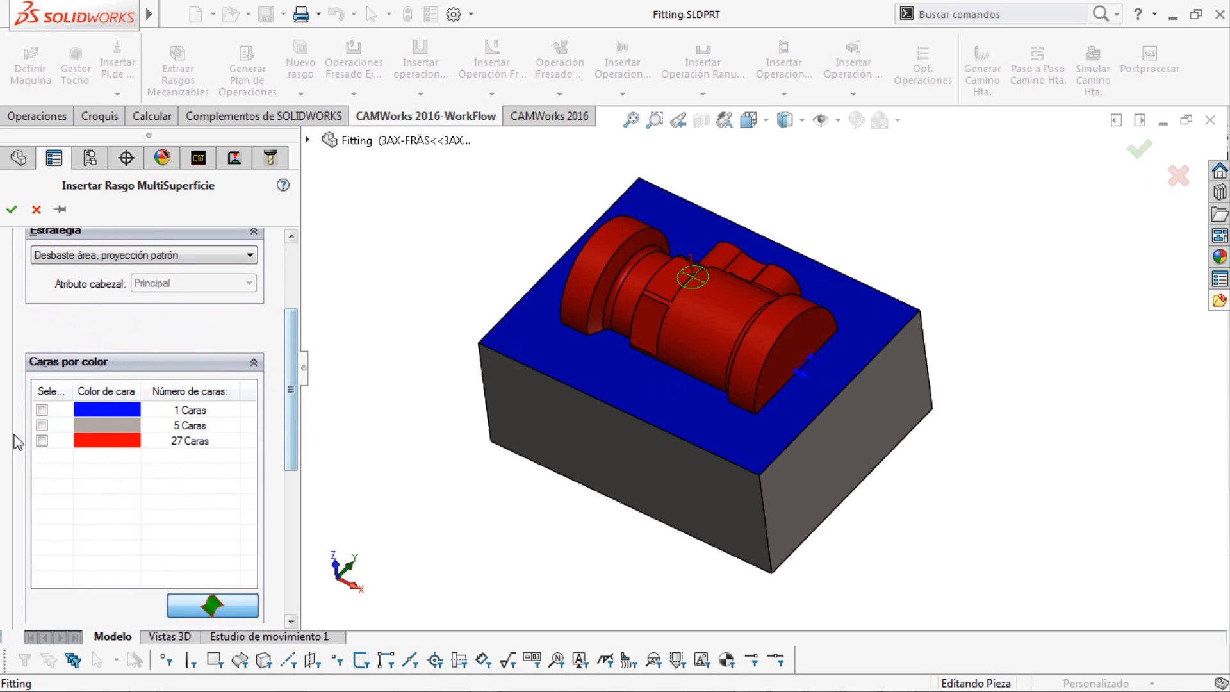
left_click(42, 440)
left_click(42, 440)
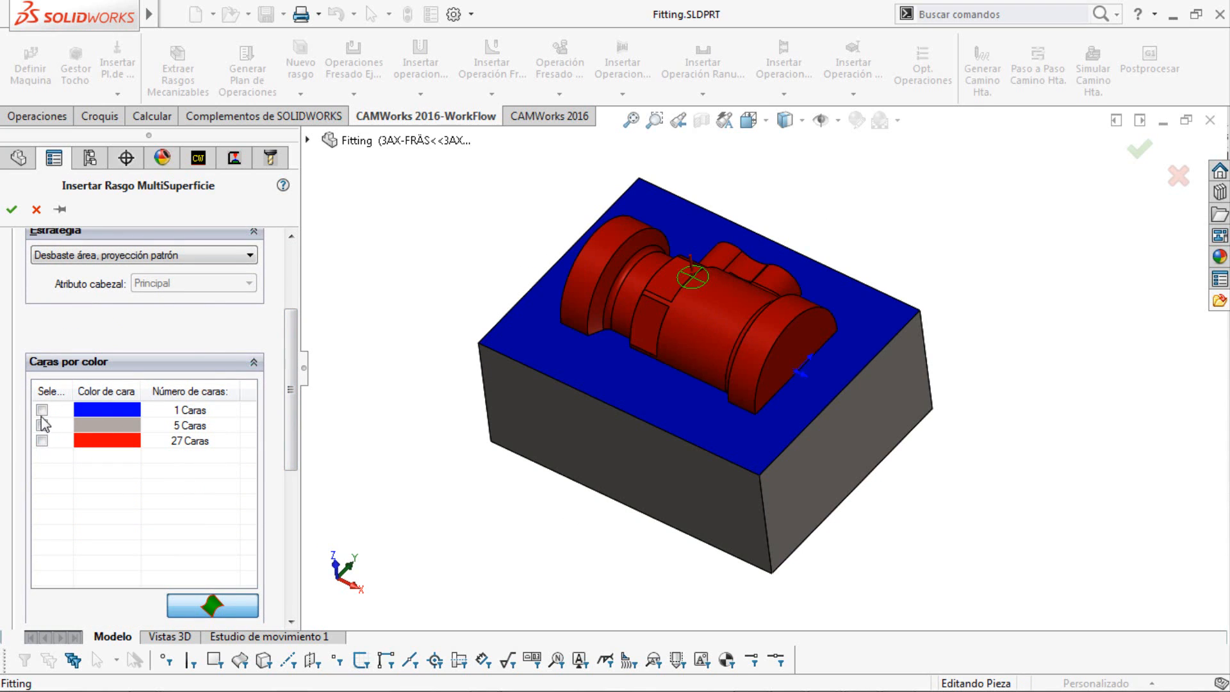
left_click(42, 410)
left_click(42, 410)
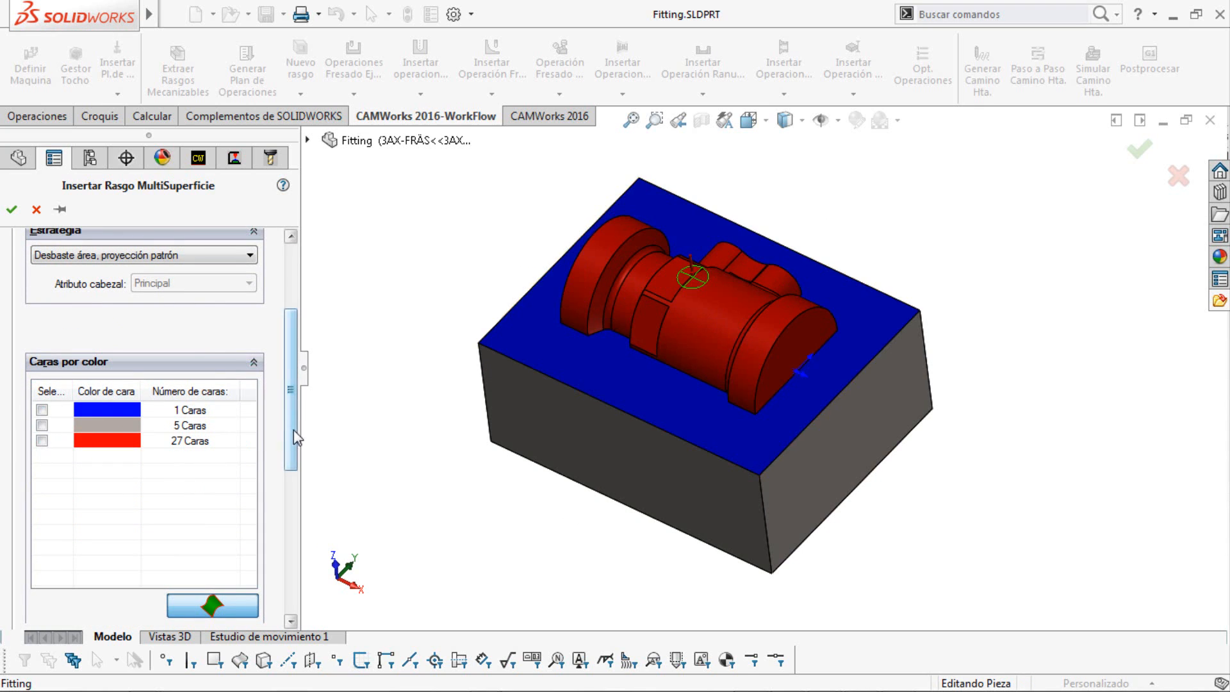
Create the multi-surface feature with type Todo mostrado and strategy Desbaste área, proyección patrón, after trying the Basto strategy.
left_click_drag(293, 429, 293, 365)
left_click(217, 333)
scroll(129, 362, "up", 2)
left_click(129, 360)
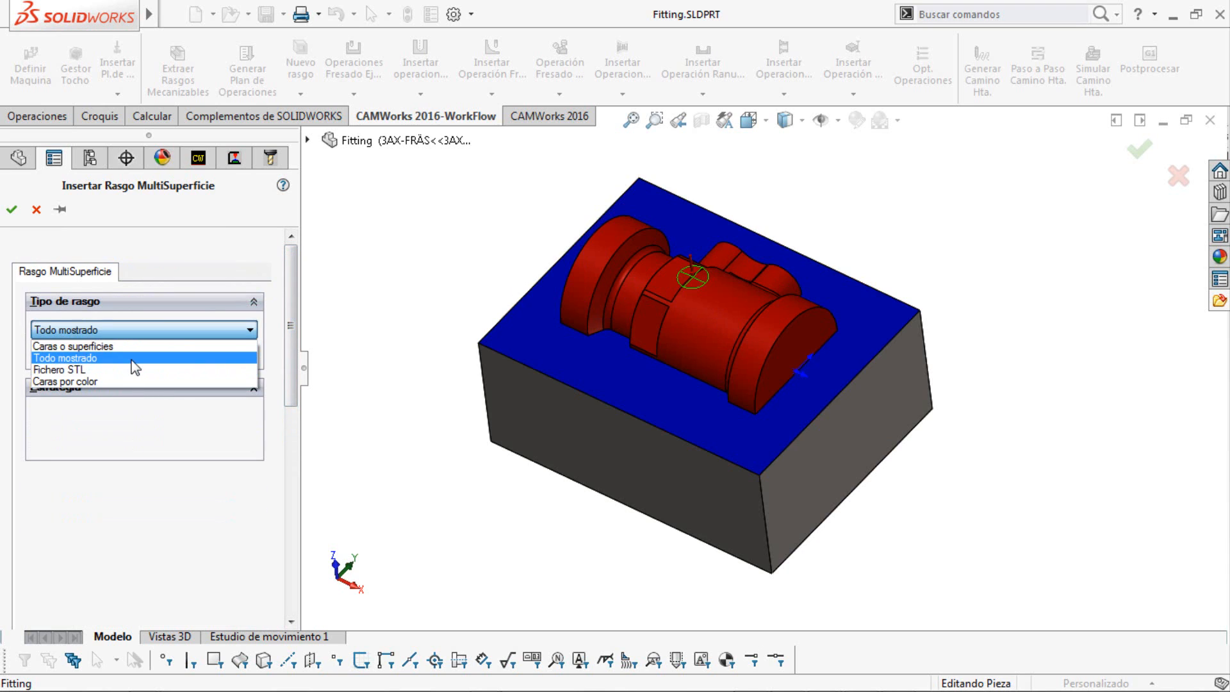
left_click(207, 412)
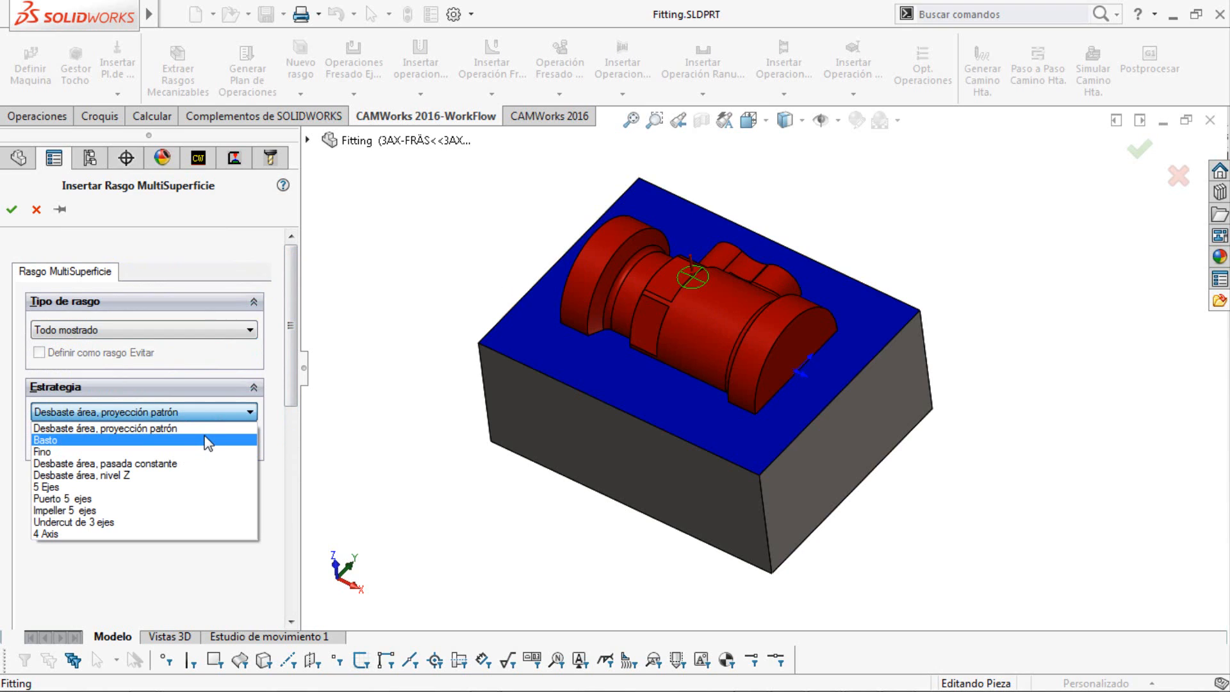
left_click(95, 440)
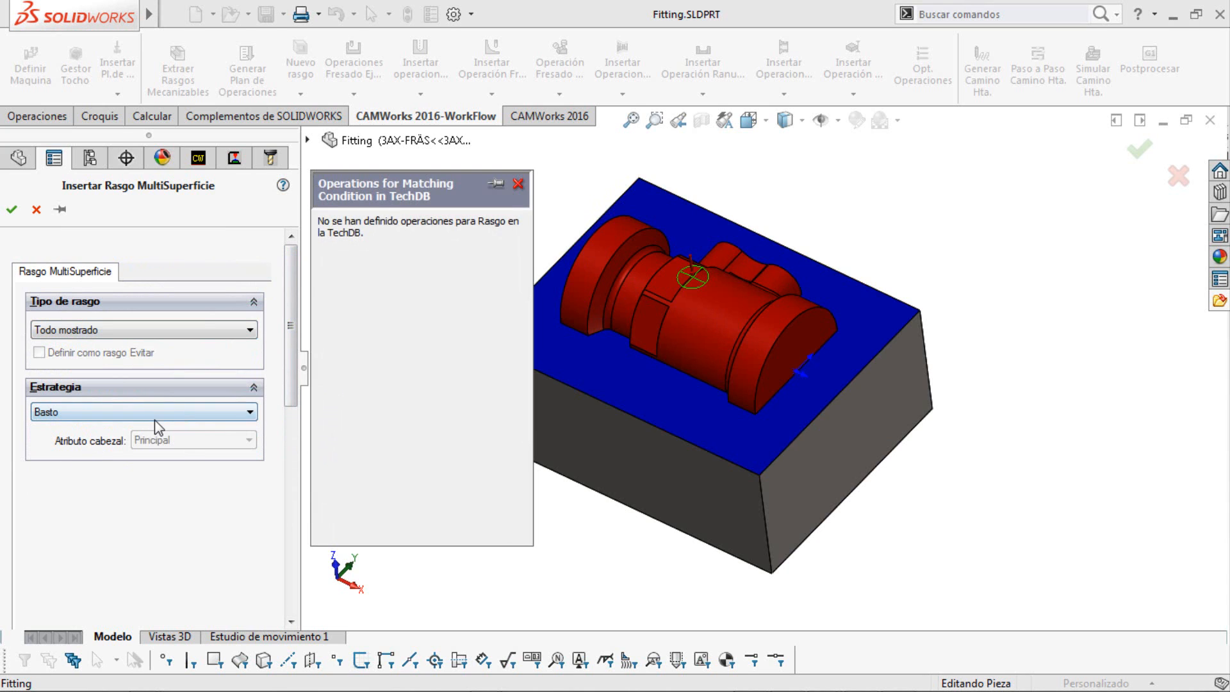
left_click(155, 418)
left_click(130, 430)
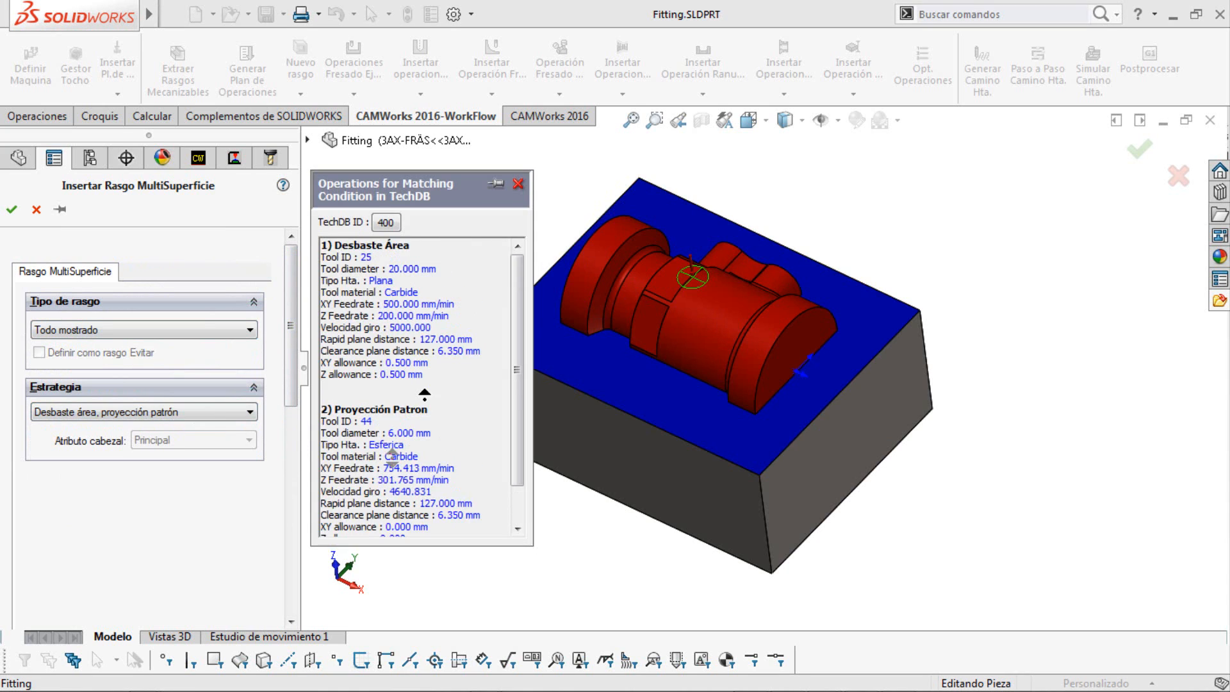
left_click(11, 209)
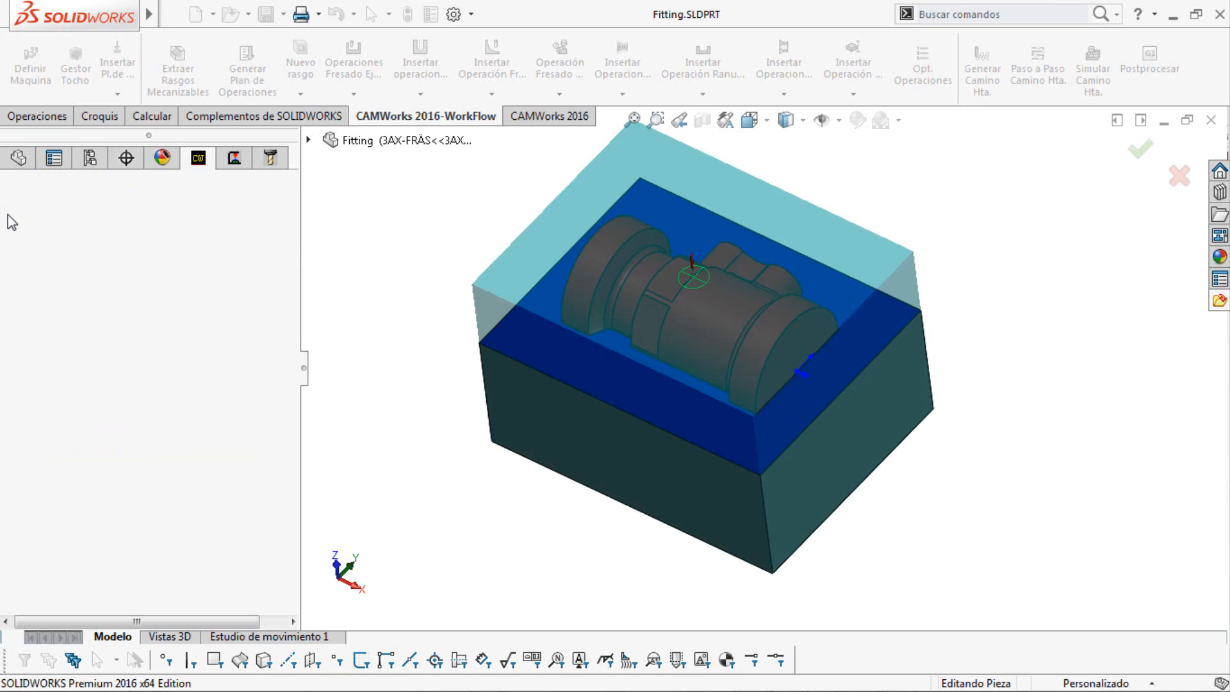
Generate the operation plan for the multi-surface feature and calculate the Desbaste Área1 toolpath.
right_click(206, 265)
left_click(294, 341)
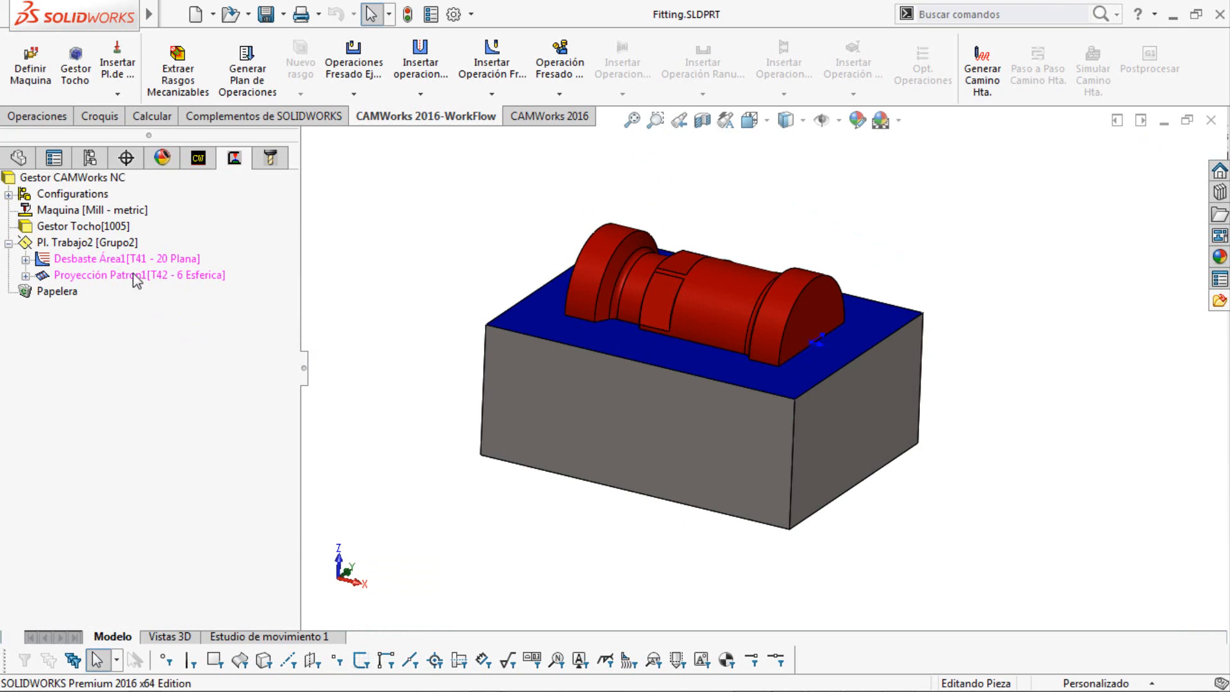
left_click(149, 259)
left_click(158, 231)
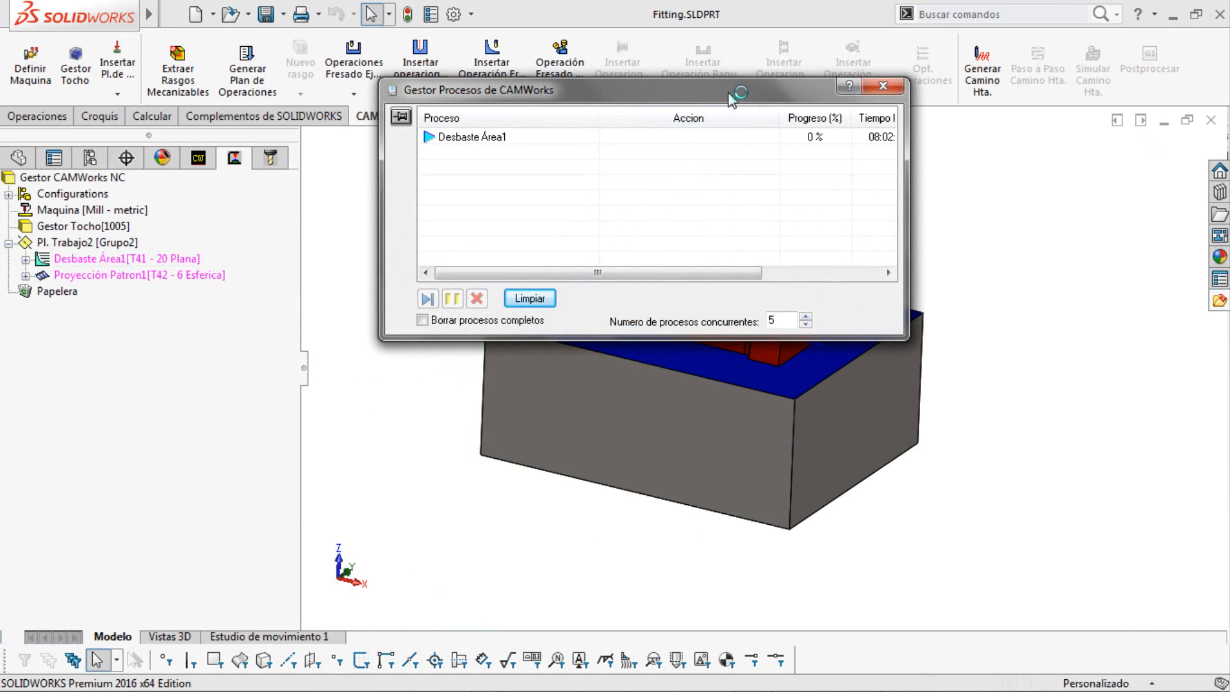
left_click_drag(730, 99, 709, 117)
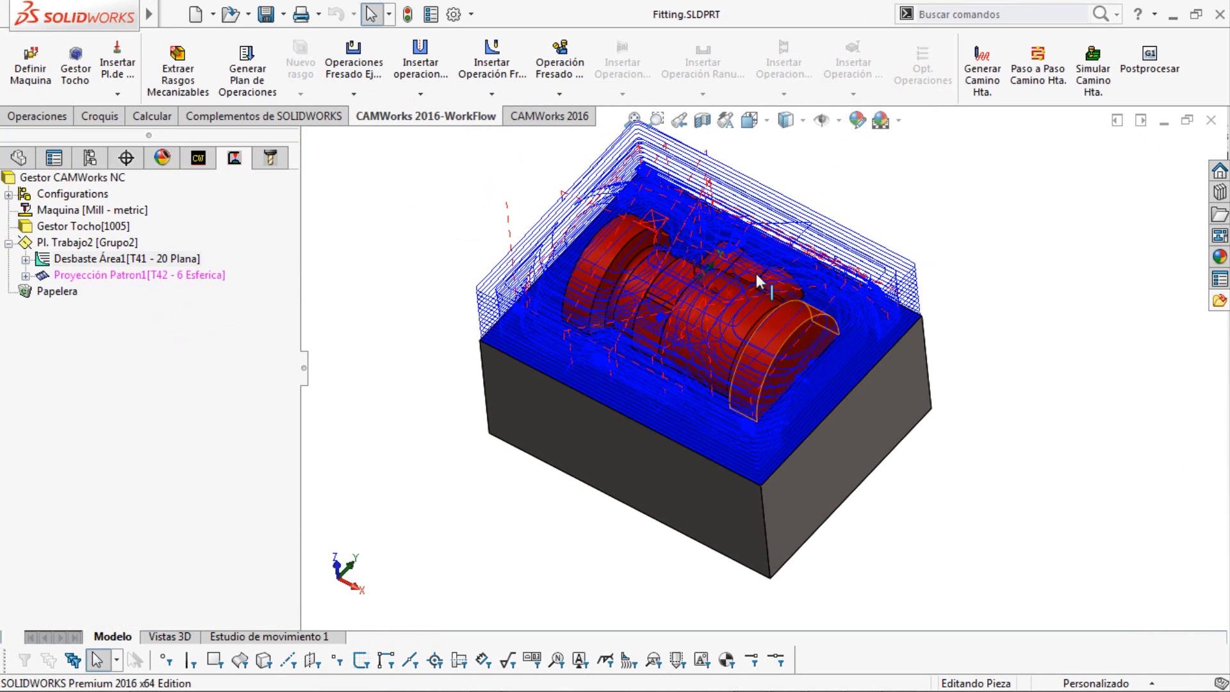
Simulate the Desbaste Área1 toolpath with the moving tool and reset the simulation to the raw stock.
left_click(1092, 71)
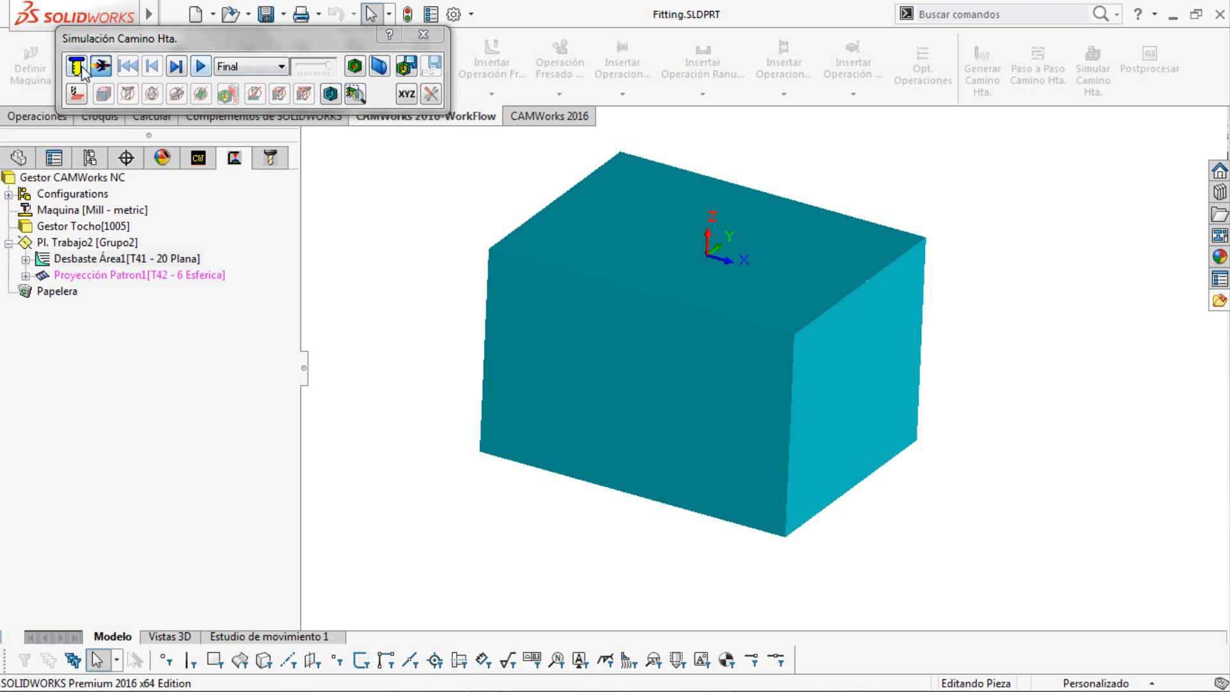
left_click(200, 66)
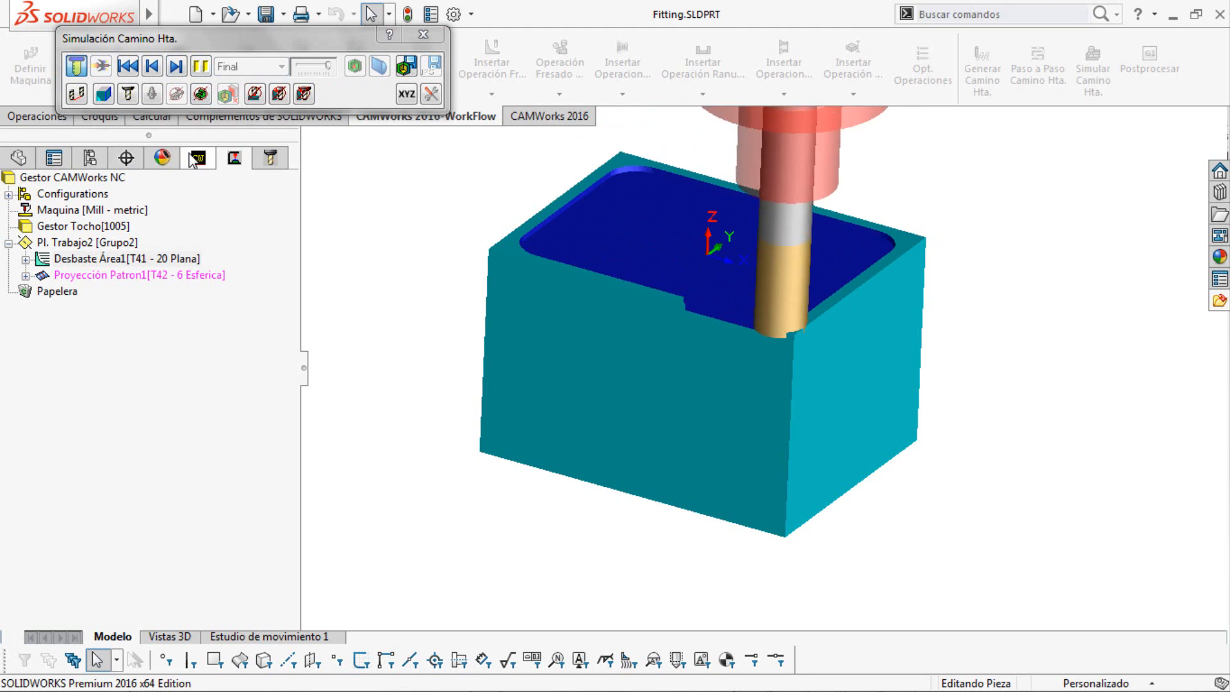
left_click(128, 66)
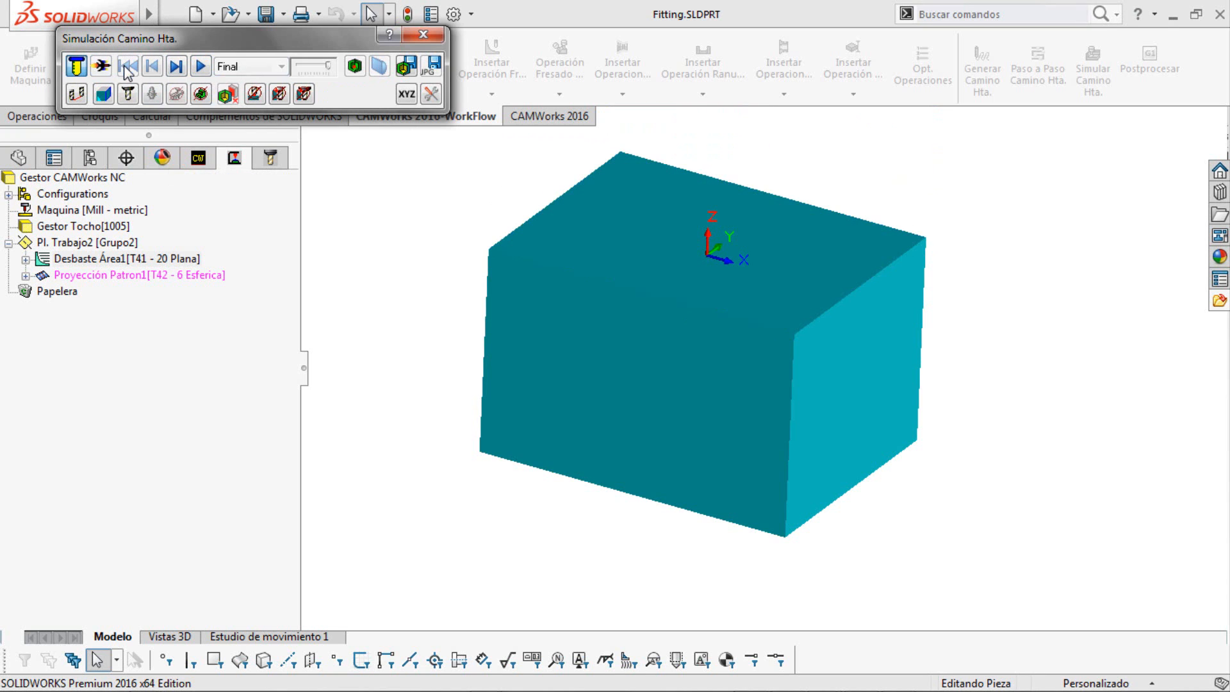
Run the roughing simulation in fast mode, examine the stepped surfaces left on the fitting and close the simulation.
left_click(100, 66)
middle_click_drag(661, 251, 716, 224)
scroll(756, 295, "down", 3)
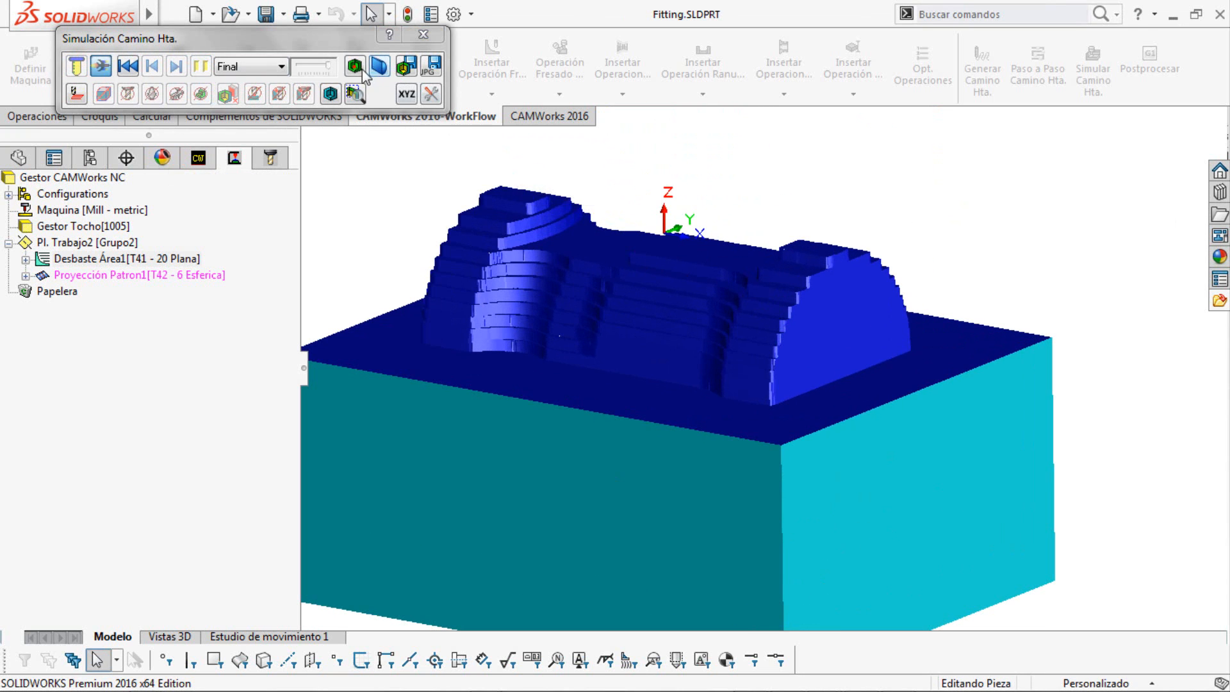
middle_click_drag(733, 304, 679, 296)
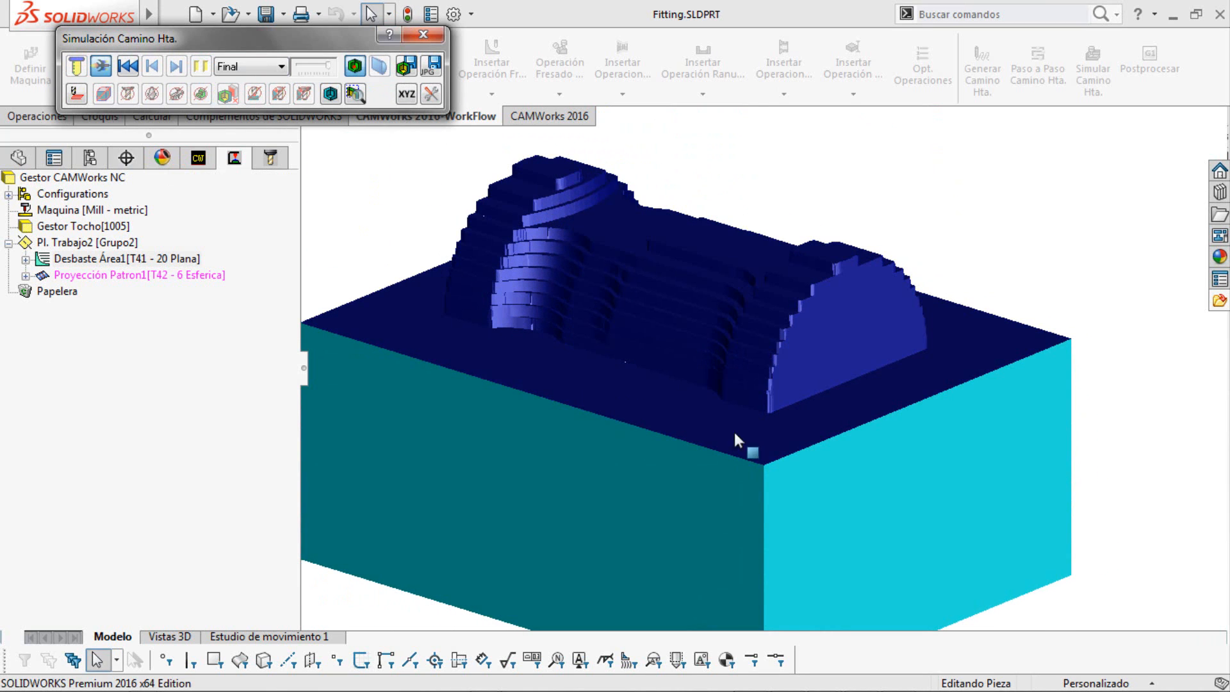
left_click(436, 35)
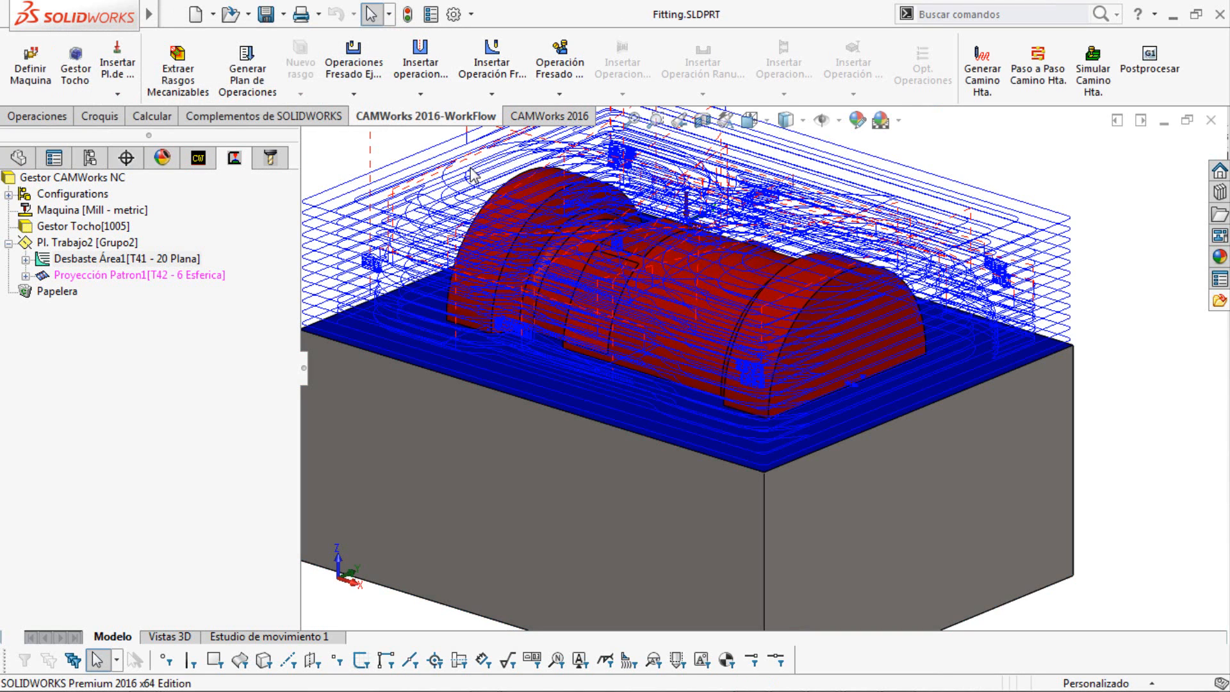
key("f")
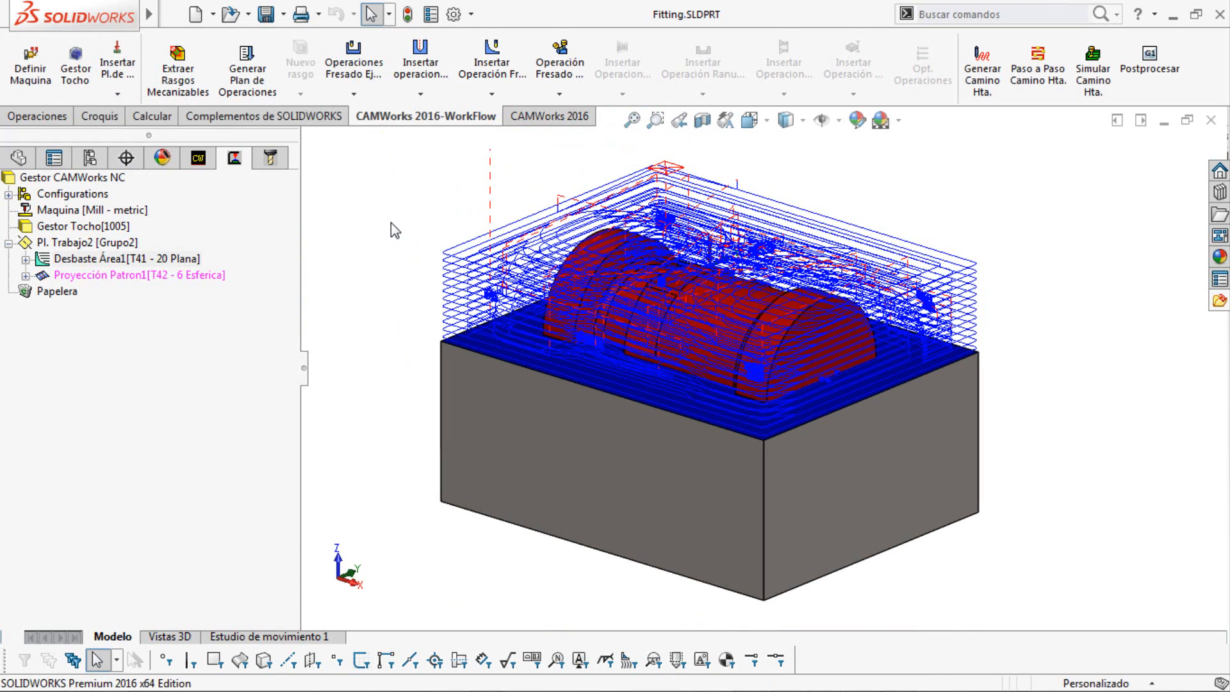
middle_click_drag(490, 205, 488, 225)
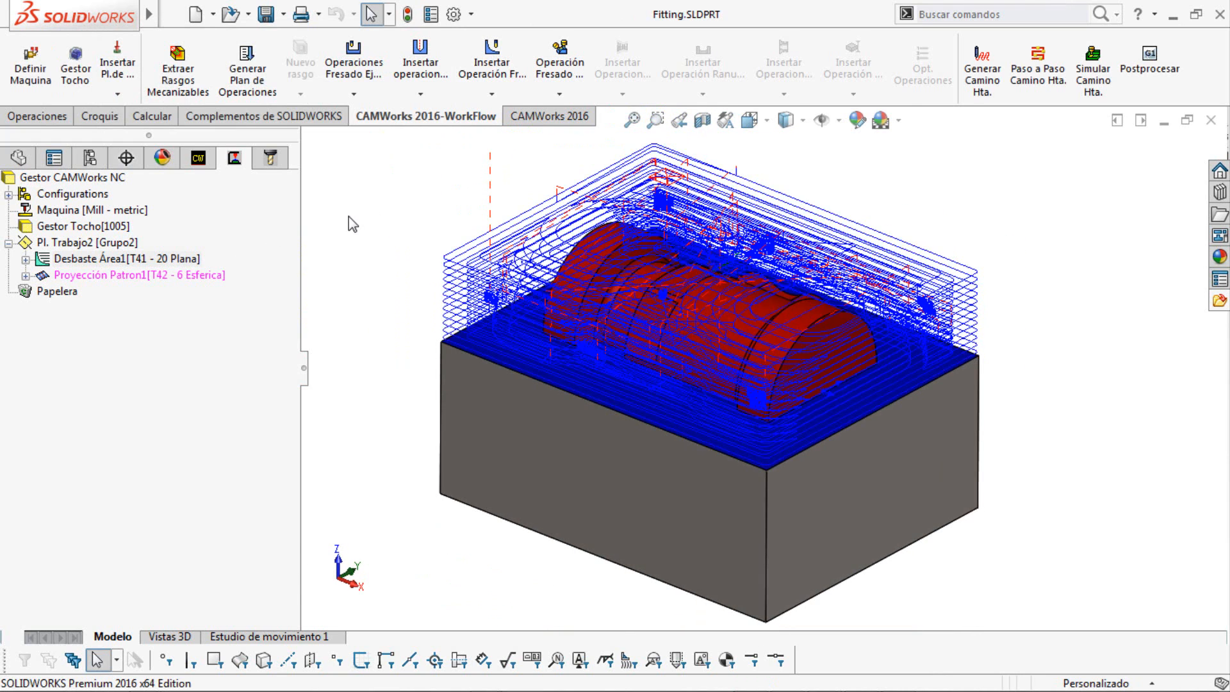
Preview the T11 - 10 Plana end mill in the tool crib and rotate its dimensioned model.
left_click(270, 157)
scroll(181, 352, "down", 1)
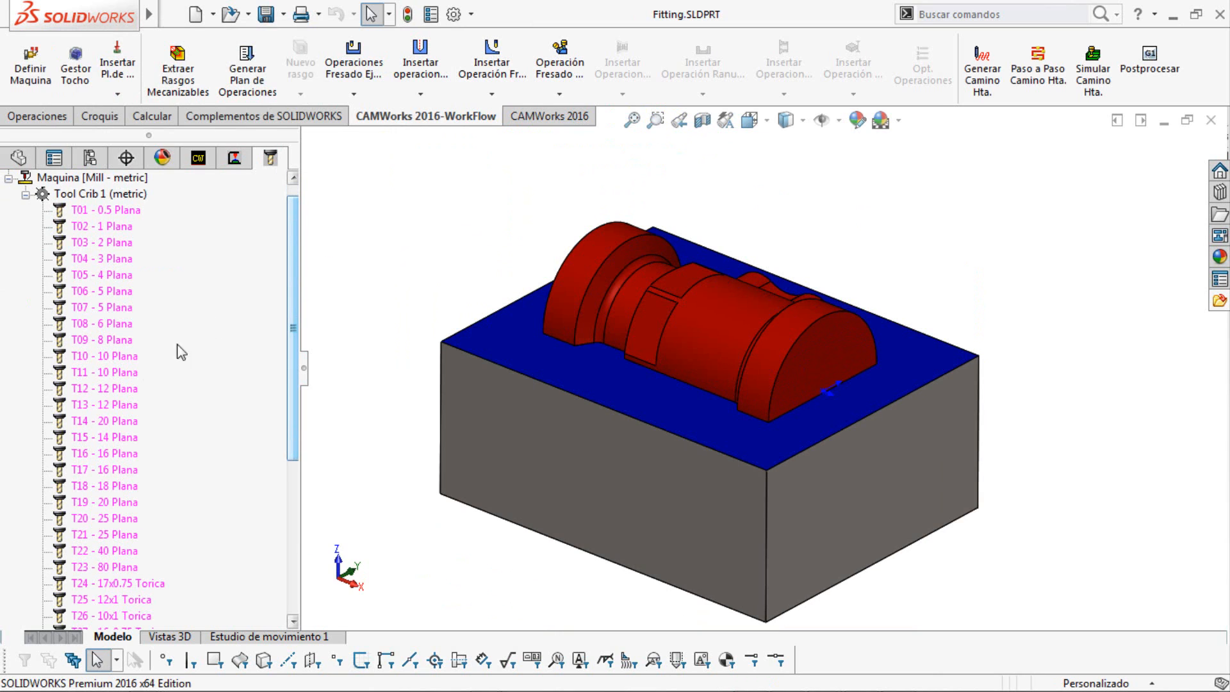
left_click(118, 372)
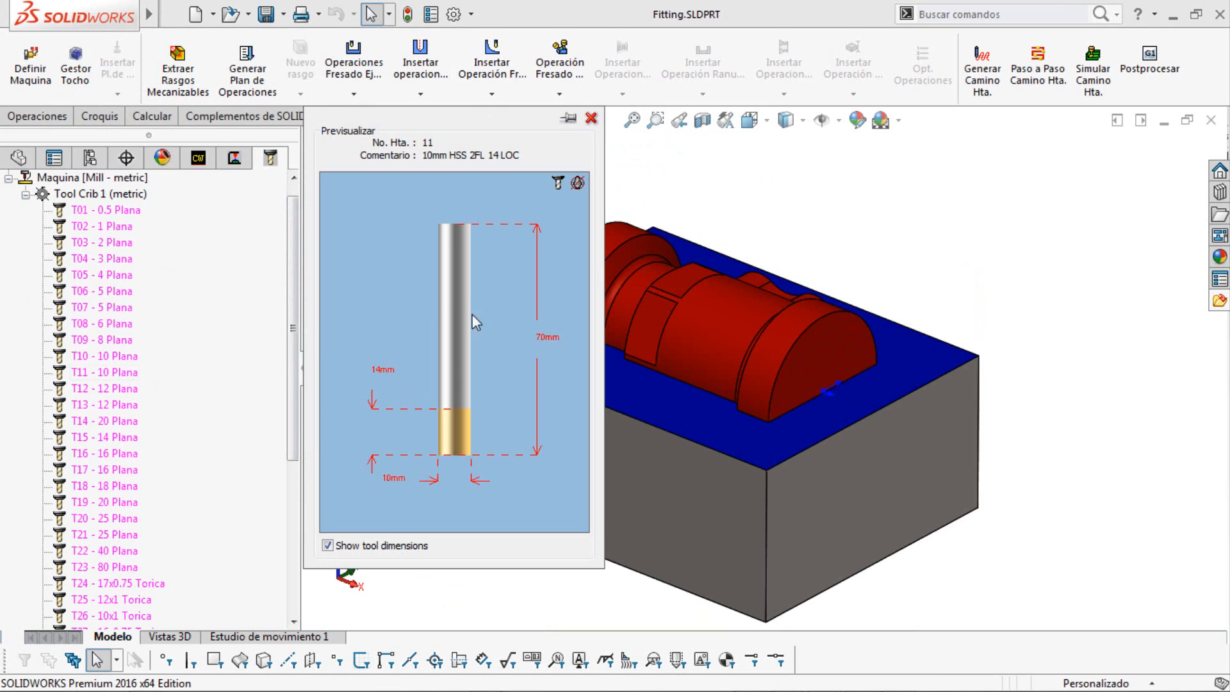
left_click_drag(471, 313, 319, 401)
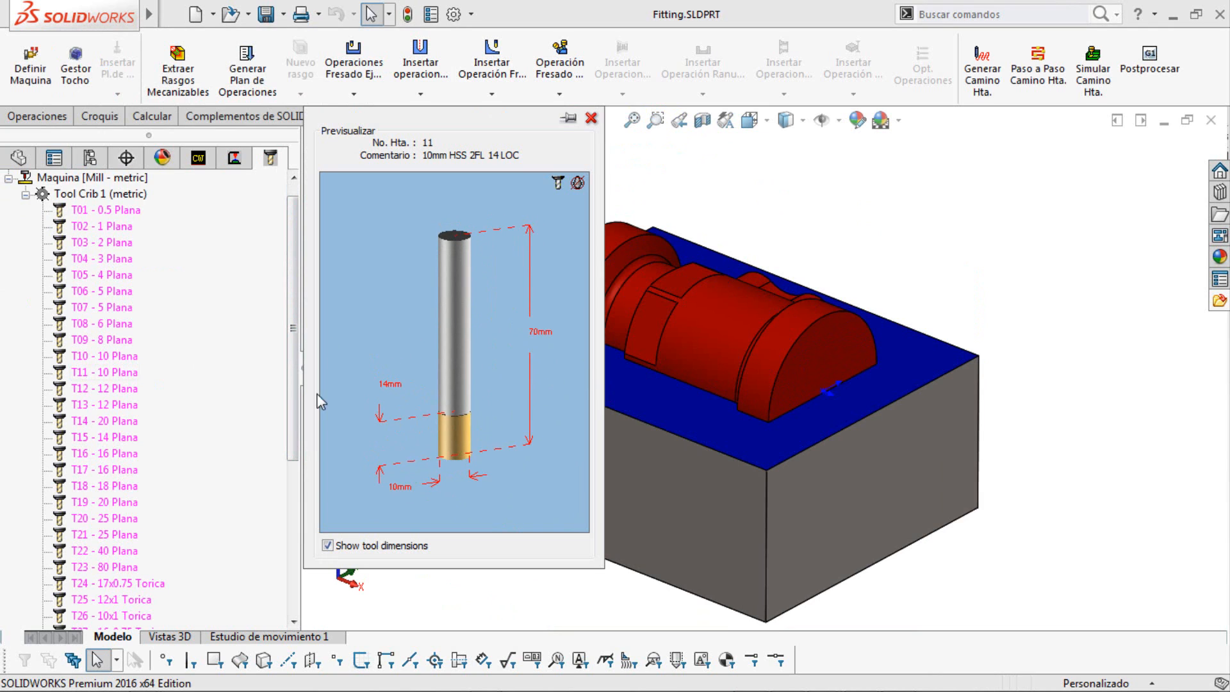
Insert a 3-axis Área plana operation using the T11 - 10 Plana tool, applied to Rasgo MultiSuperficie1 under Pl. Trabajo2.
right_click(132, 374)
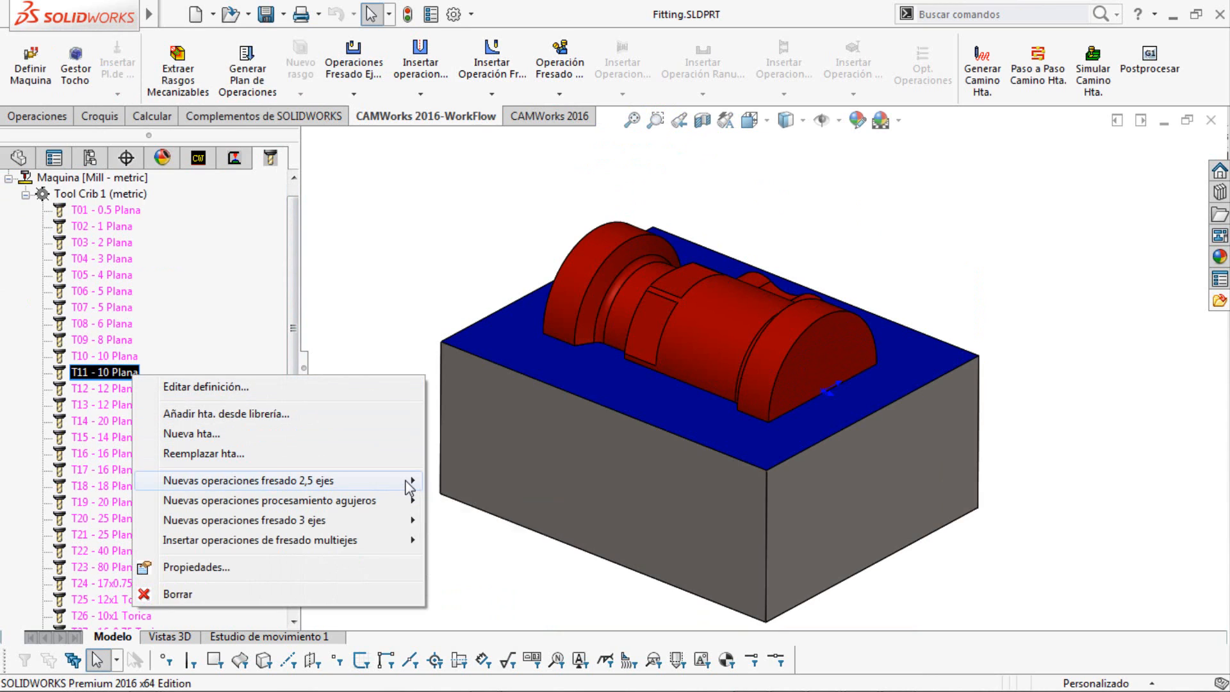
mouse_move(408, 488)
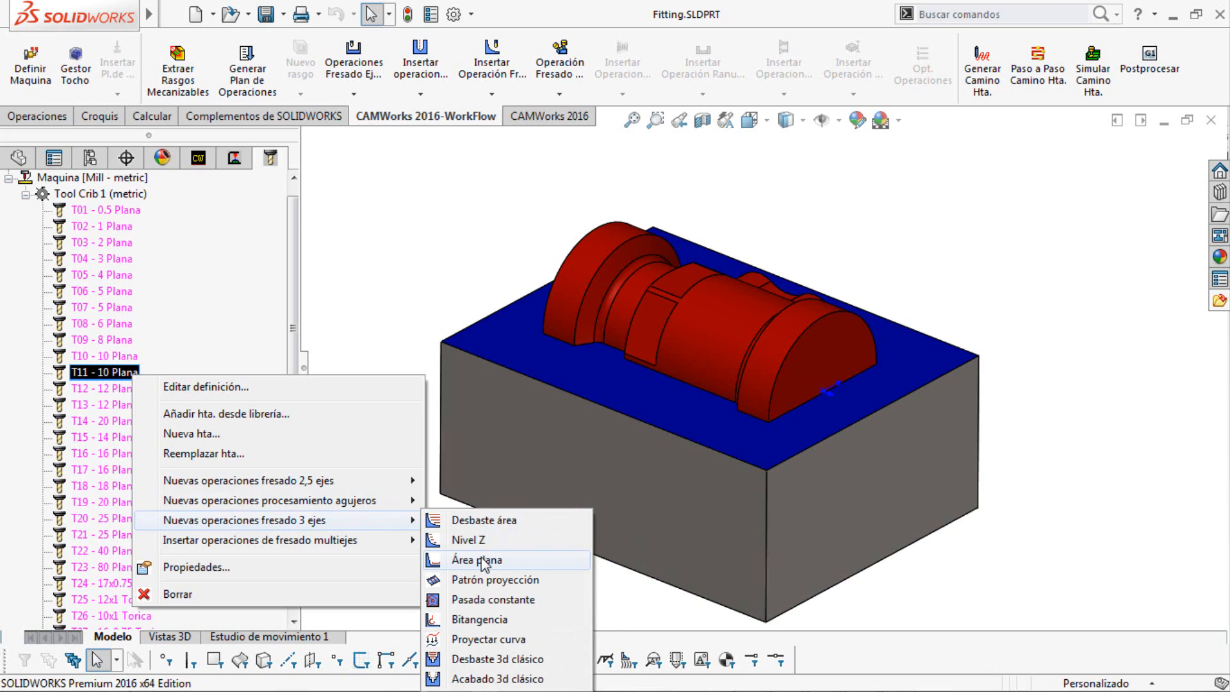
left_click(483, 561)
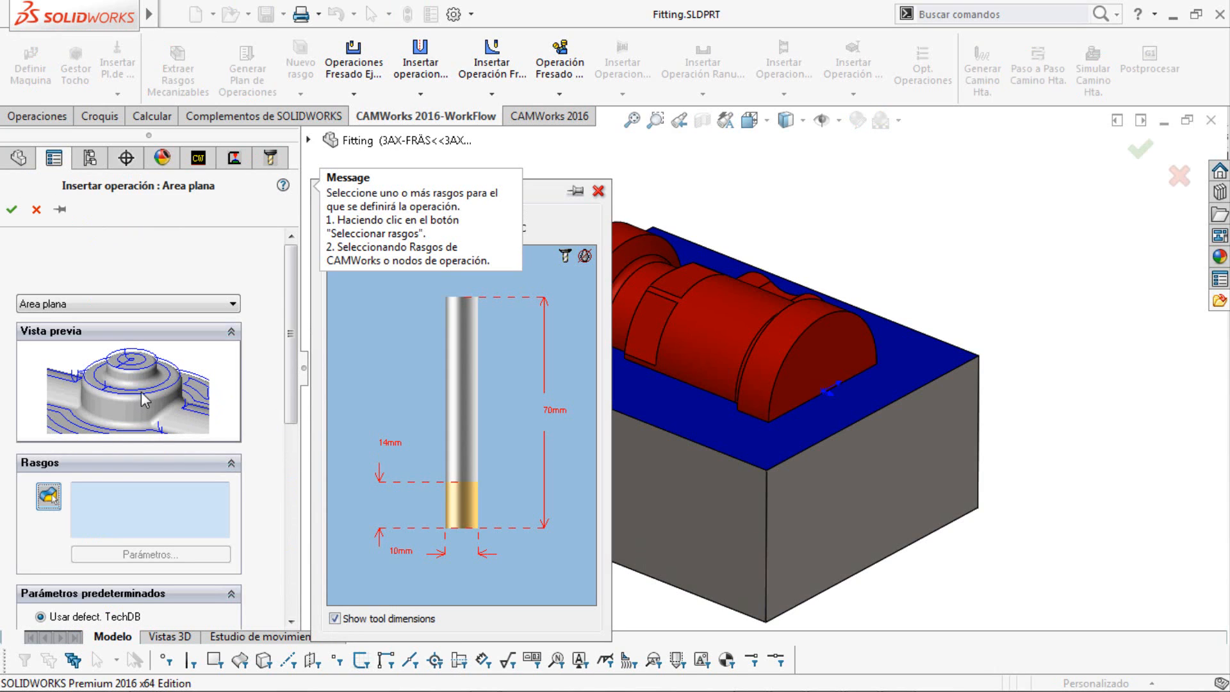
left_click(48, 500)
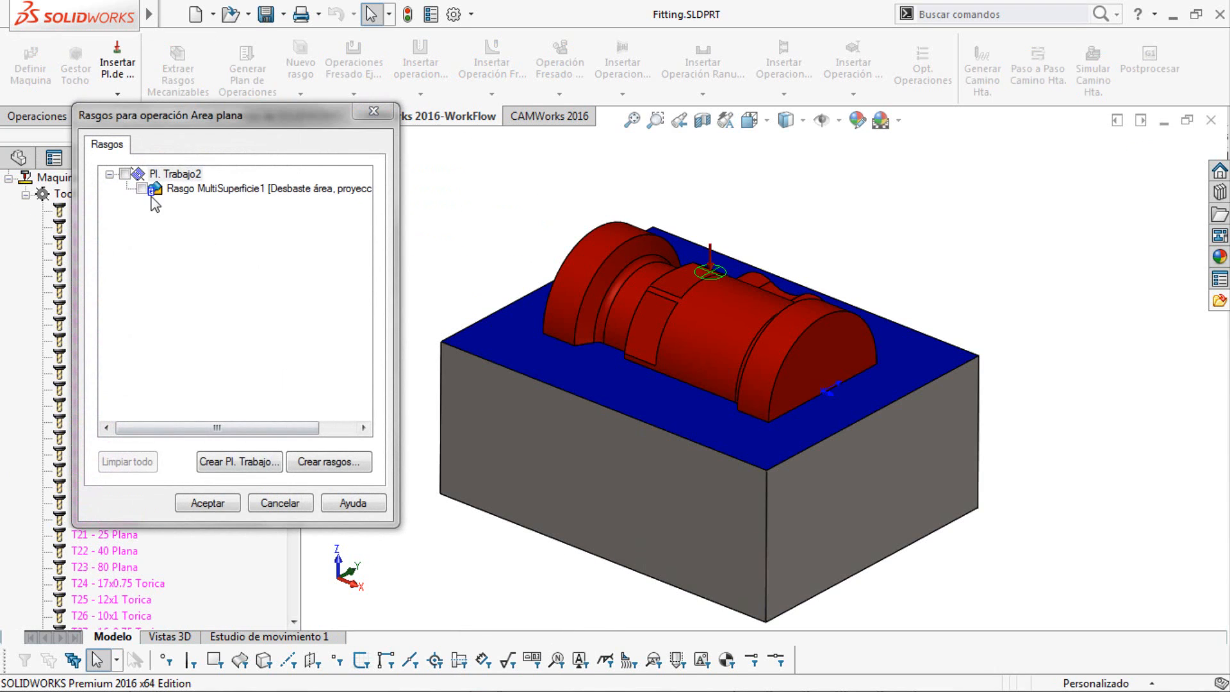
left_click(124, 173)
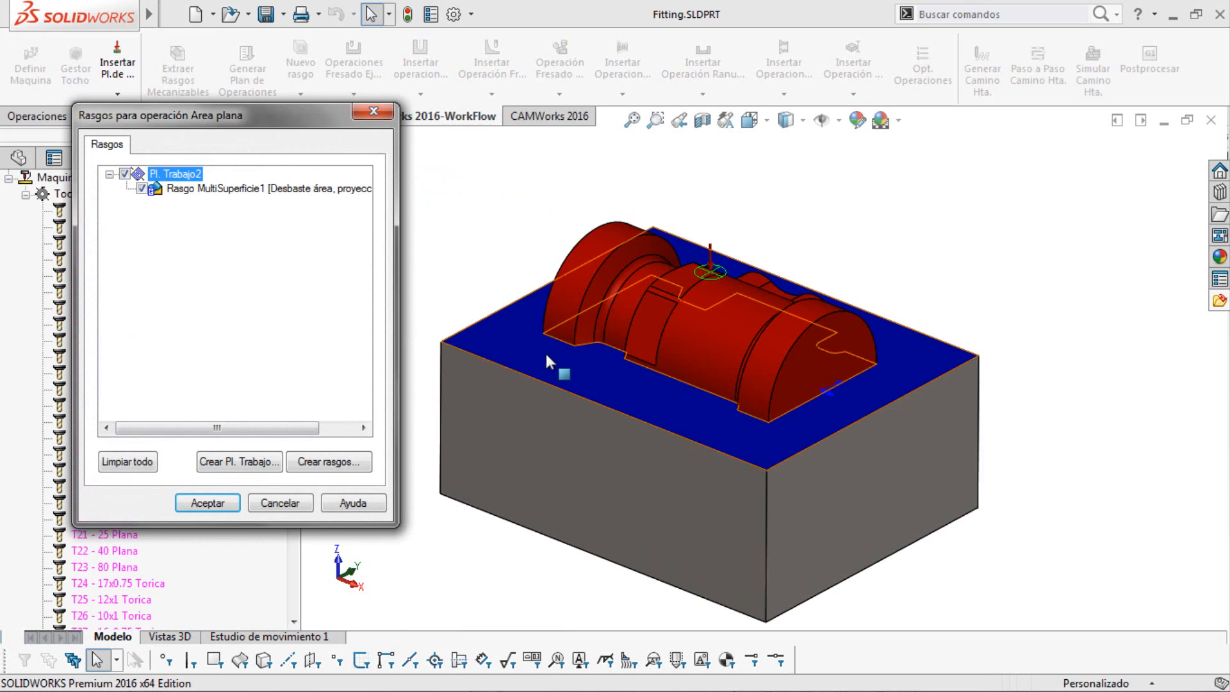
left_click(207, 503)
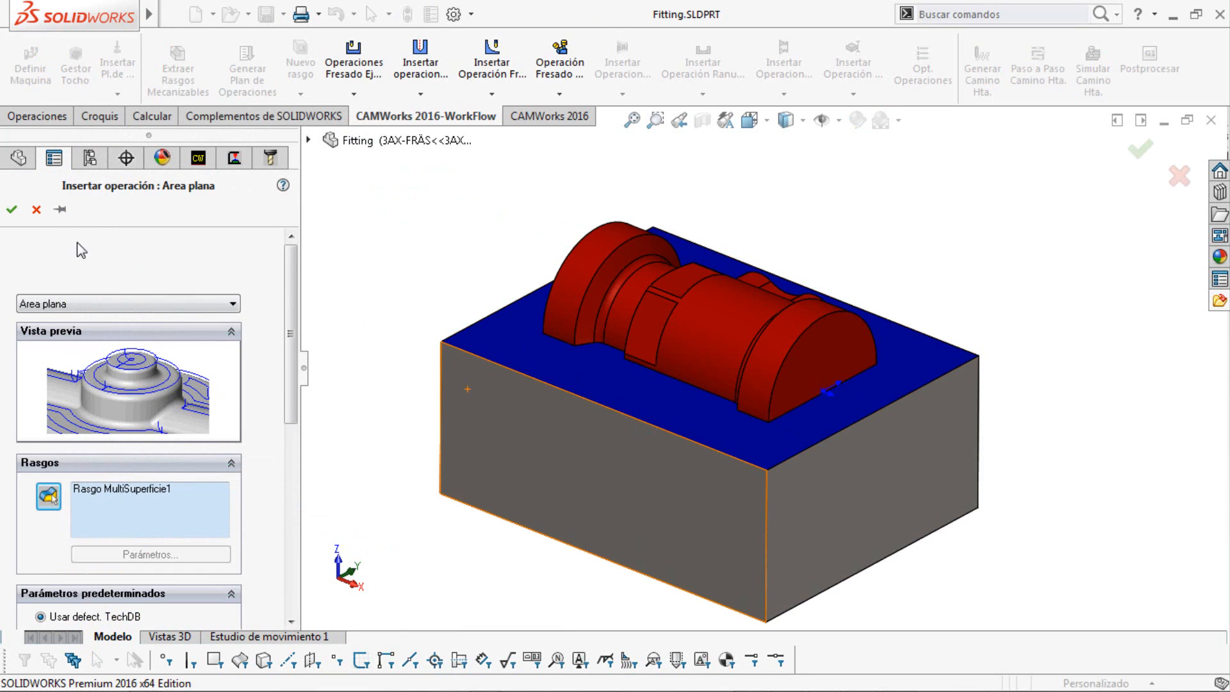
middle_click_drag(582, 334, 596, 392)
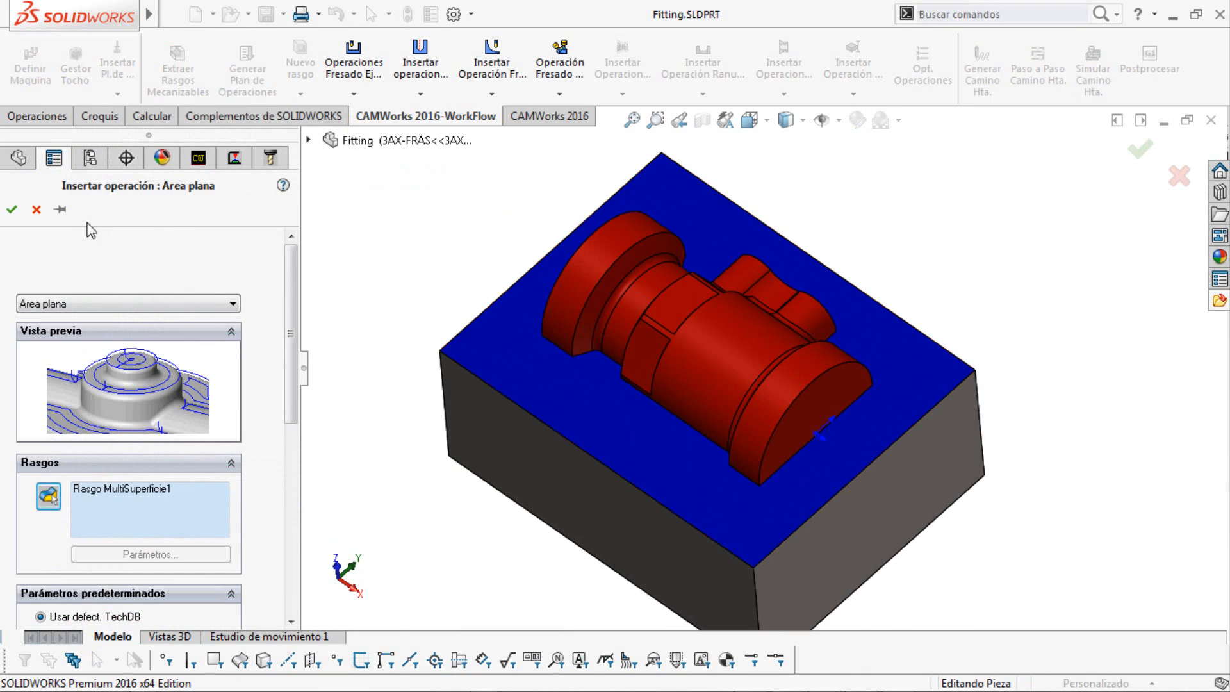
left_click(12, 210)
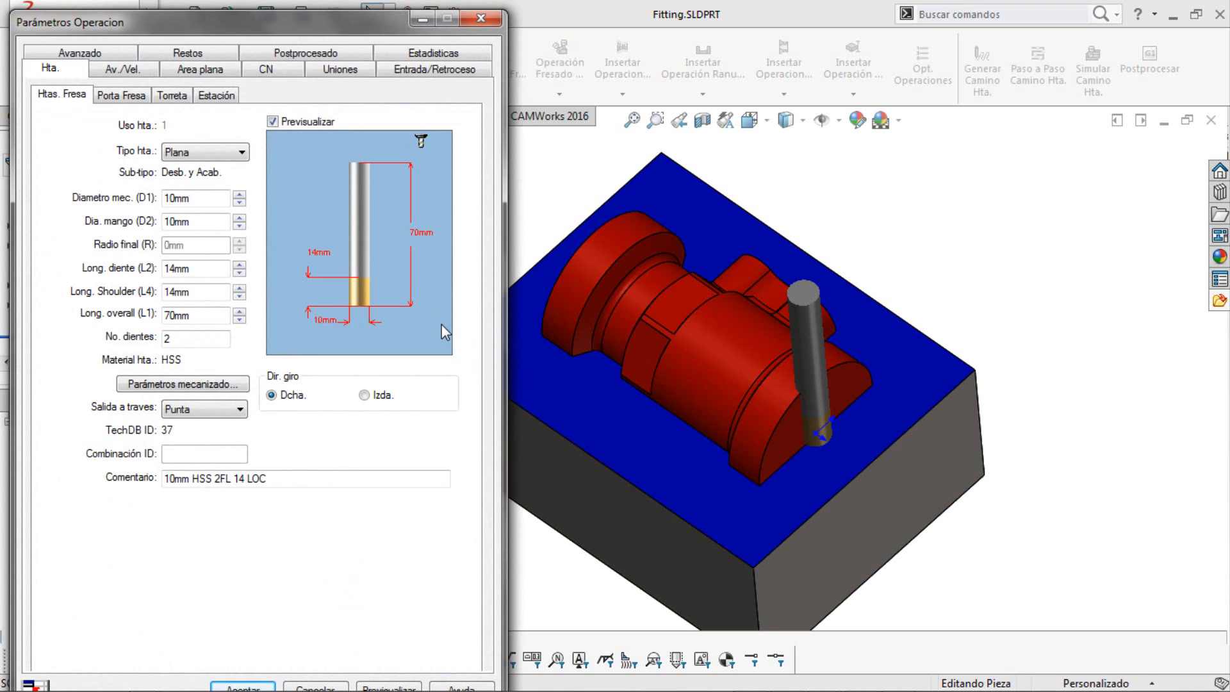
Review the feed, flat-area, CN and linking parameters of the new Área plana operation and accept them unchanged.
left_click(138, 72)
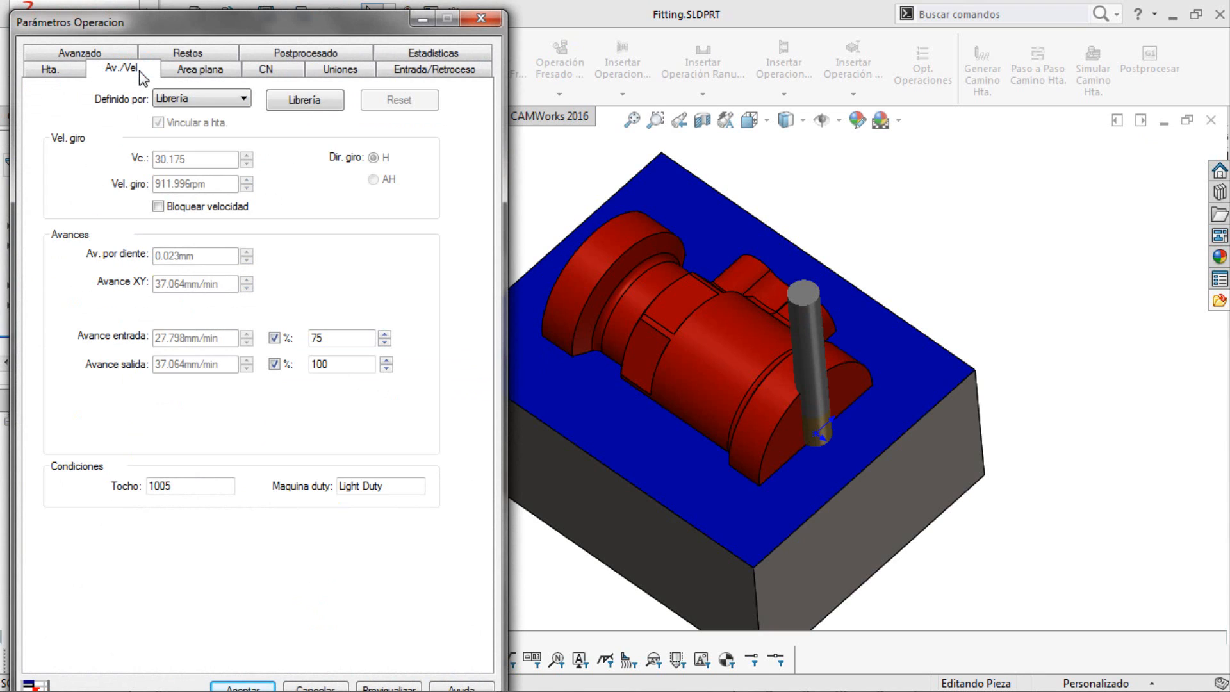
left_click(213, 73)
left_click(280, 72)
left_click(340, 70)
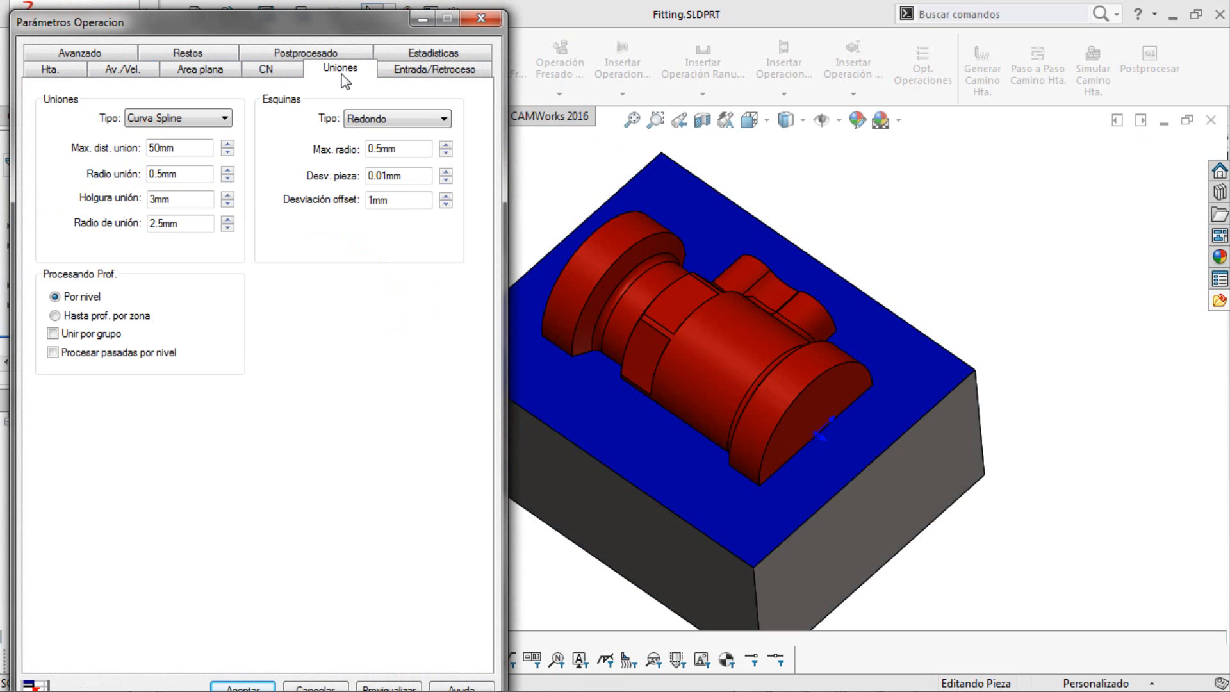
left_click_drag(287, 25, 293, 1)
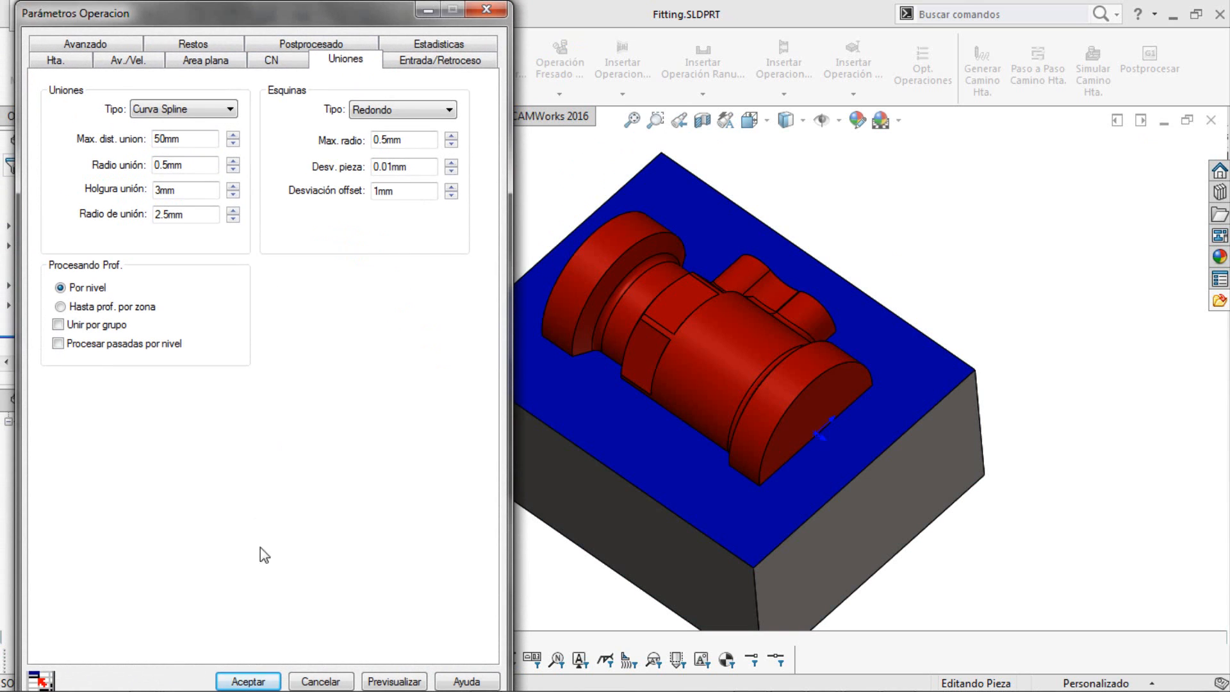
left_click(255, 682)
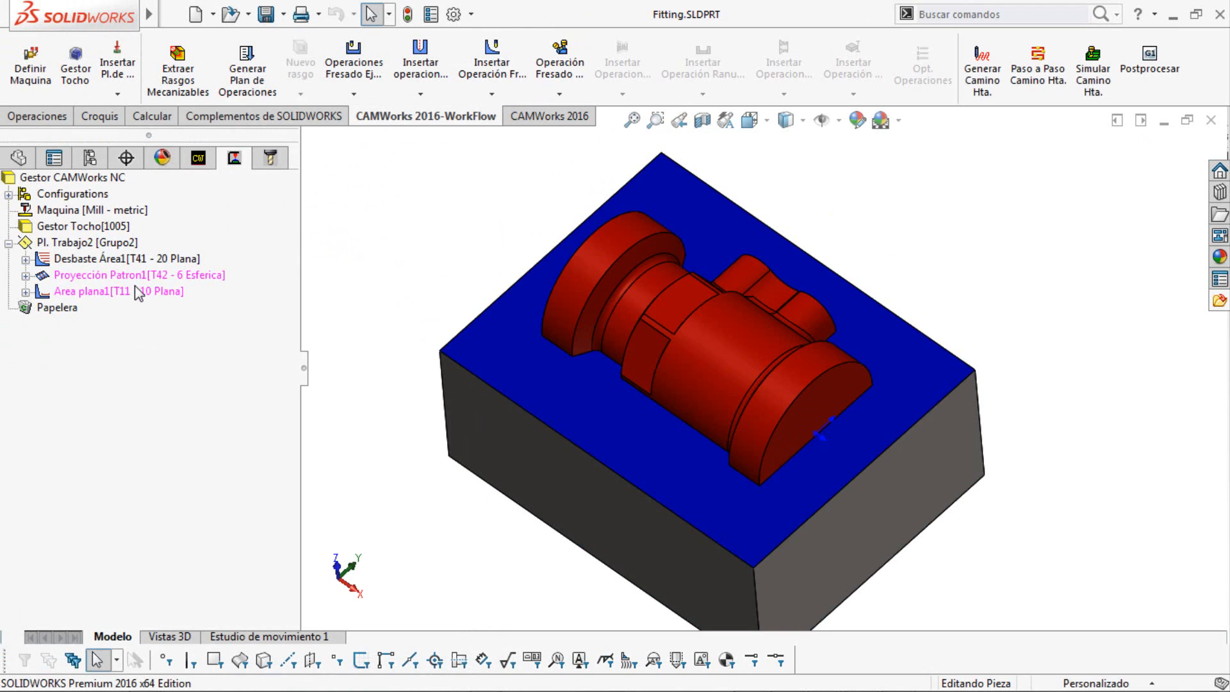
Move Area plana1 directly after Desbaste Área1 in the operation order and generate its toolpath.
left_click(165, 258)
right_click(155, 275)
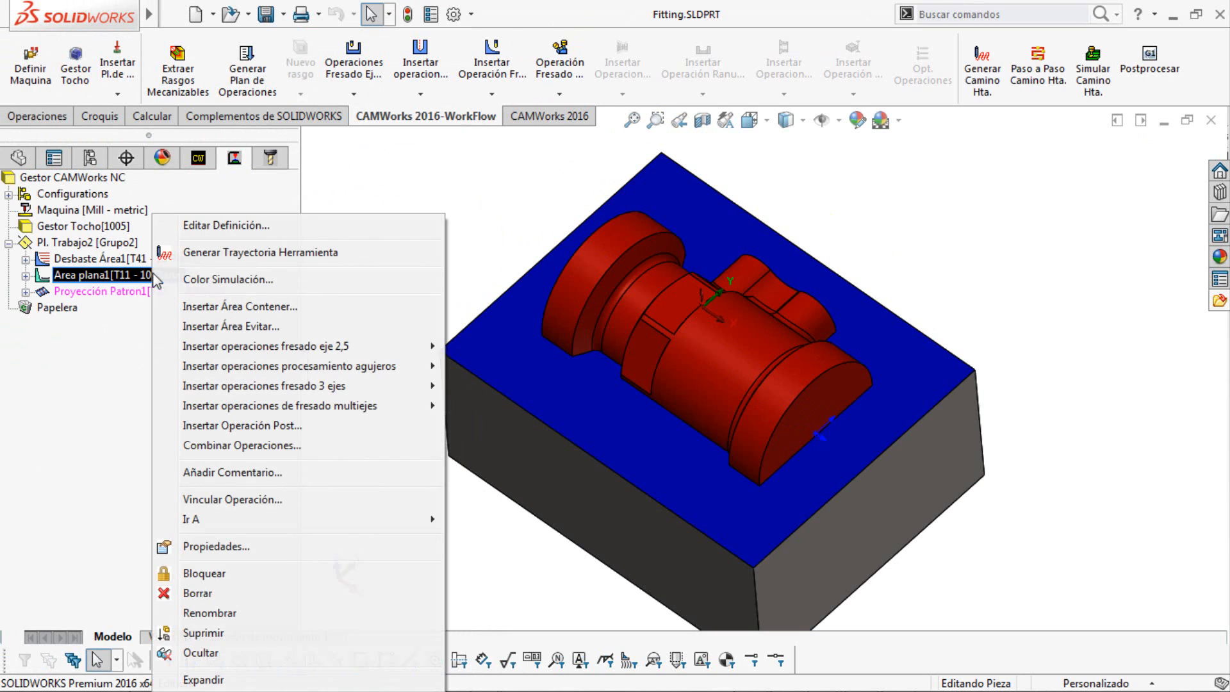
left_click(257, 253)
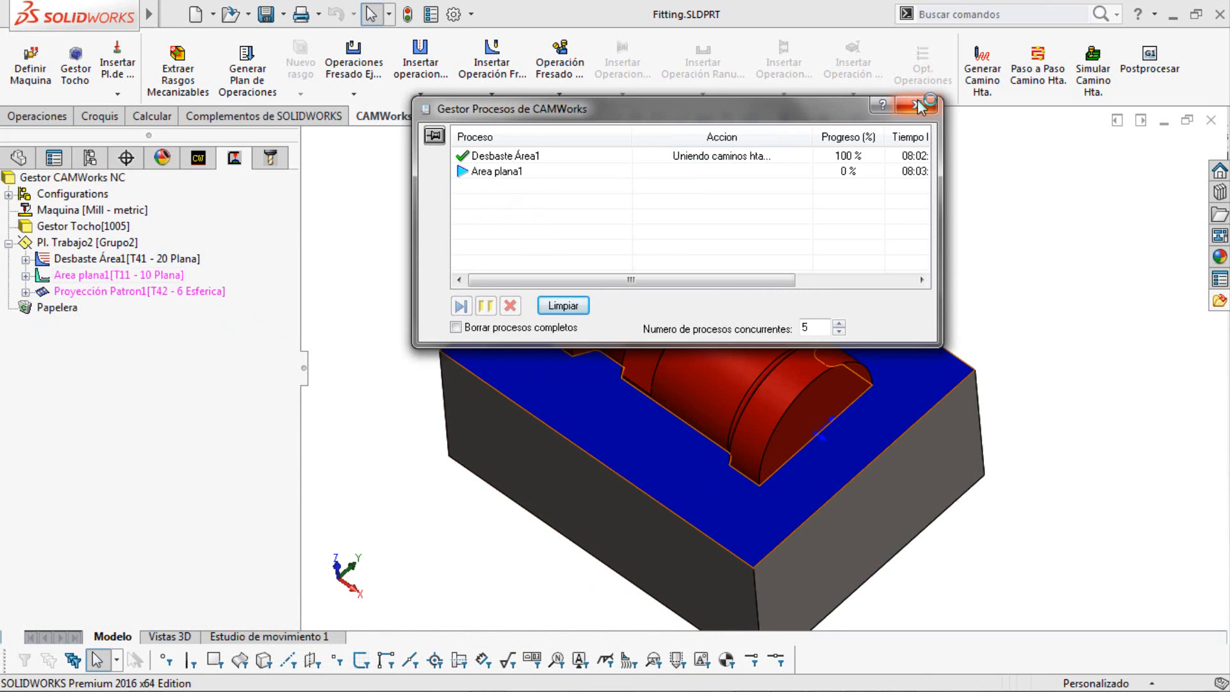
left_click(918, 105)
Generate the Proyección Patron1 toolpath and examine its passes over the fitting's curved surfaces.
left_click(155, 293)
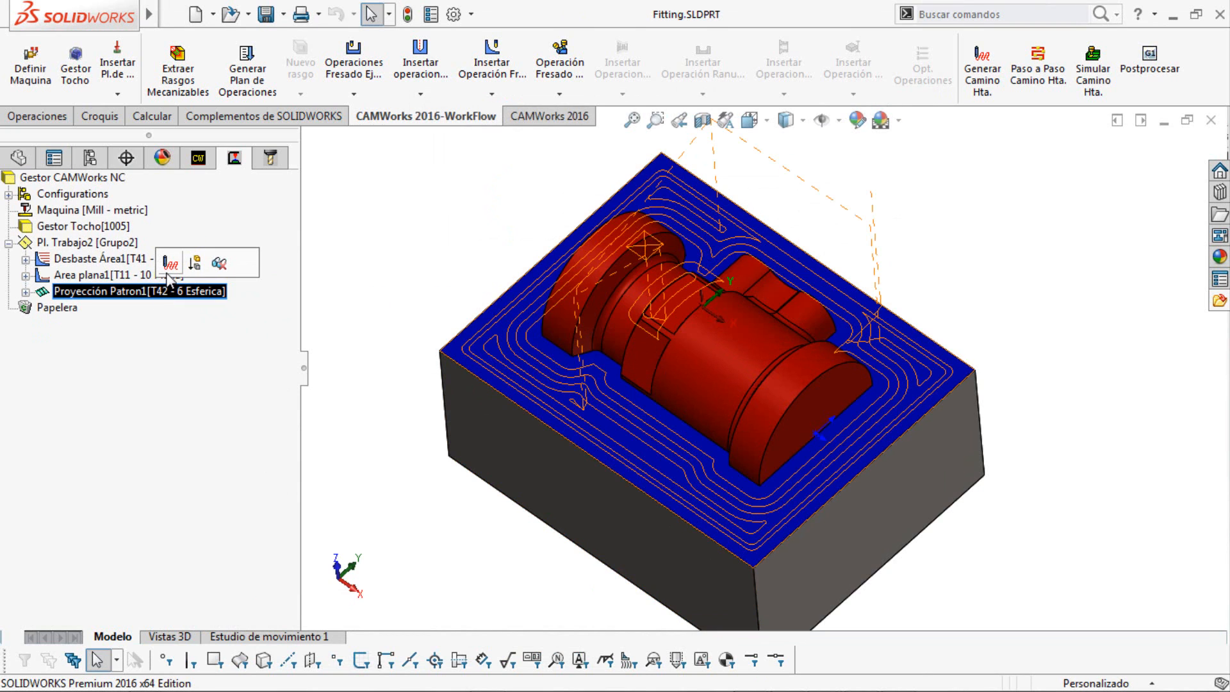
left_click(167, 272)
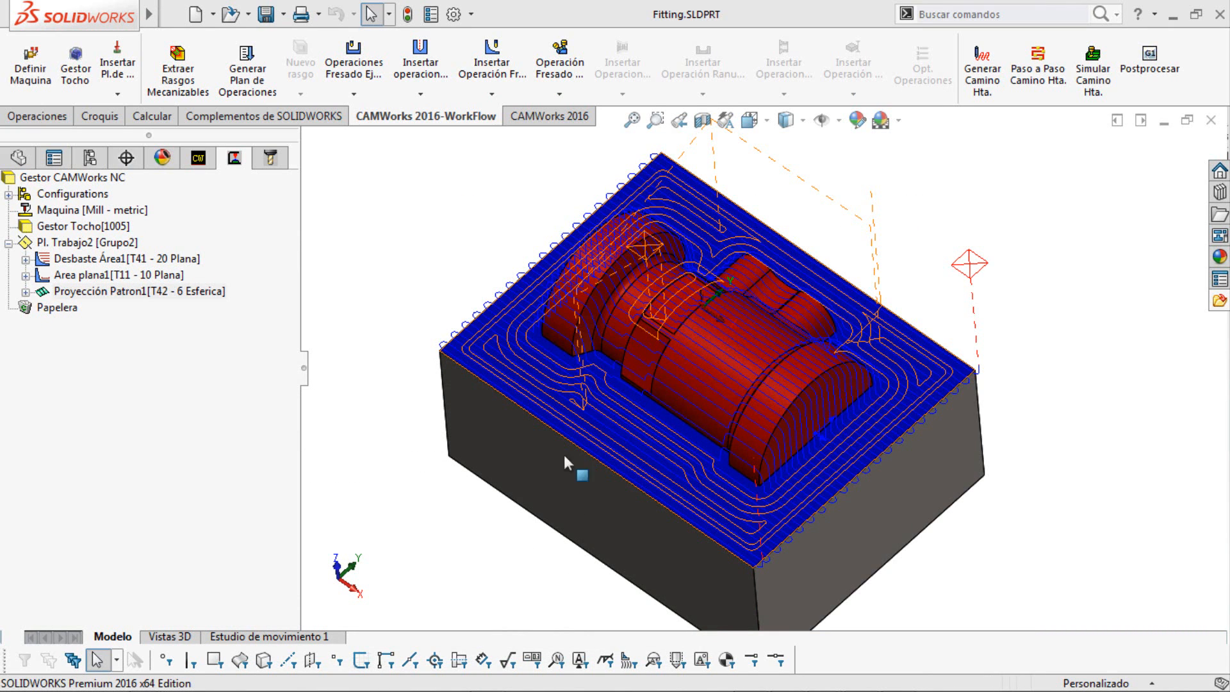
left_click(185, 295)
middle_click_drag(659, 349, 743, 374)
scroll(743, 374, "down", 4)
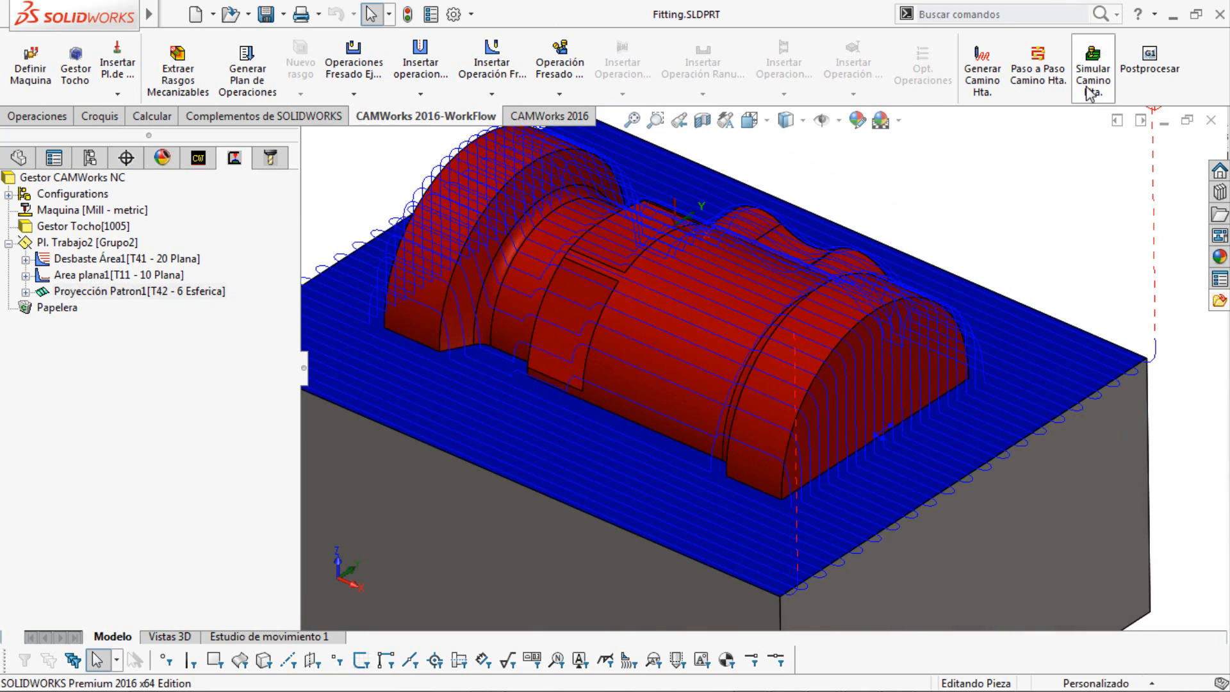
Simulate all the toolpaths through to the final state, inspect the finish of the machined fitting and close the simulation.
left_click(1088, 93)
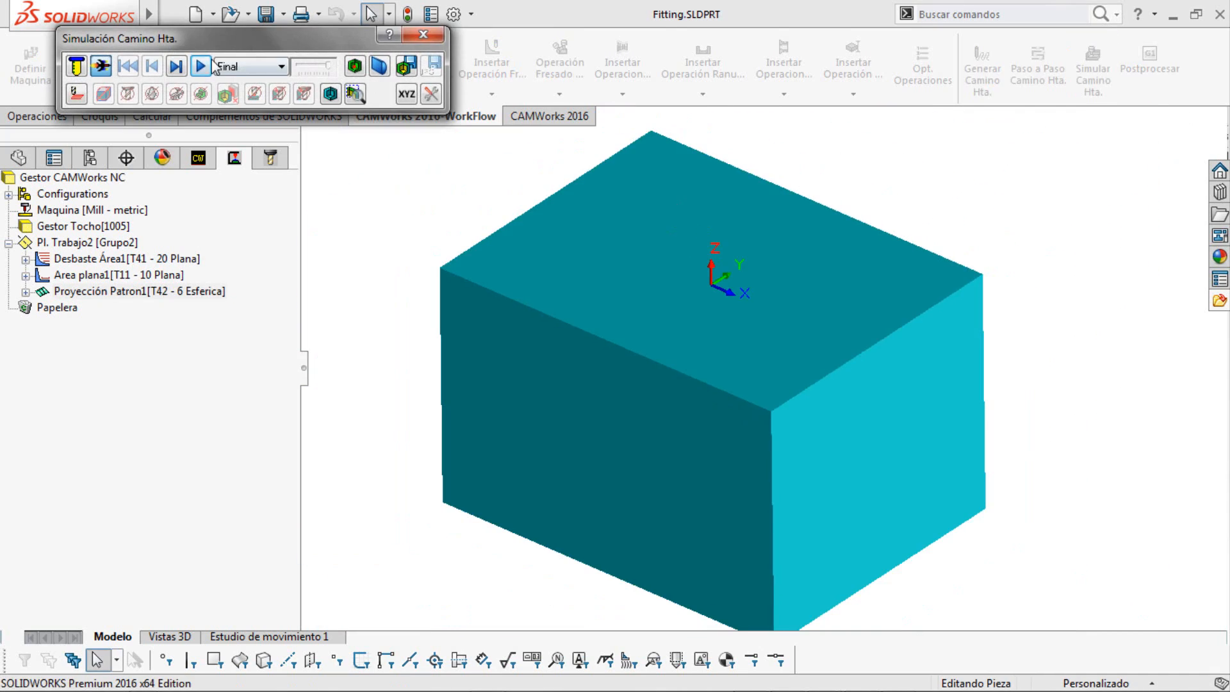
left_click(200, 66)
scroll(774, 343, "down", 5)
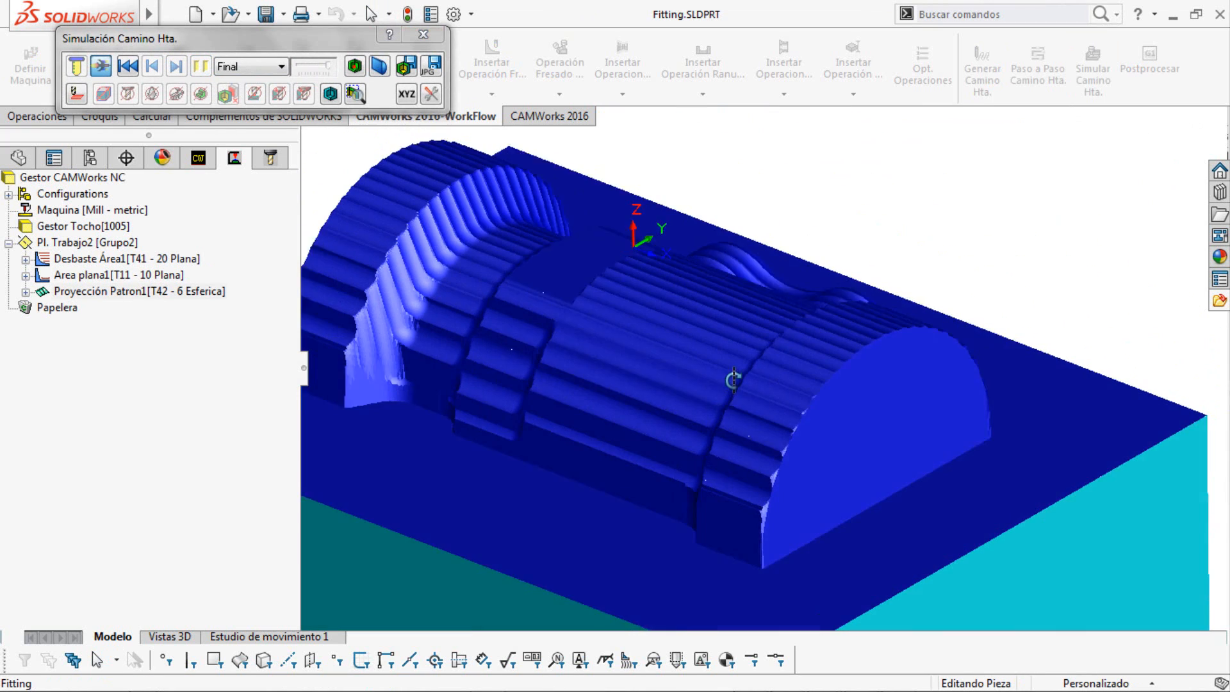
middle_click_drag(734, 379, 678, 466)
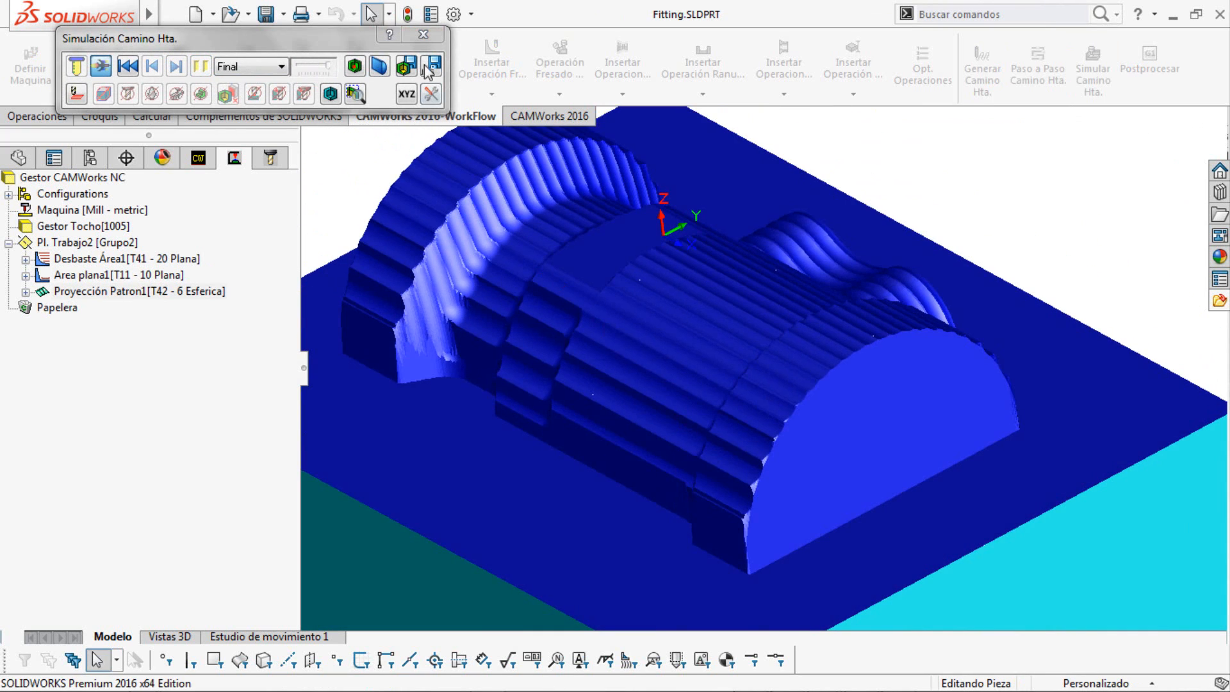
left_click(423, 35)
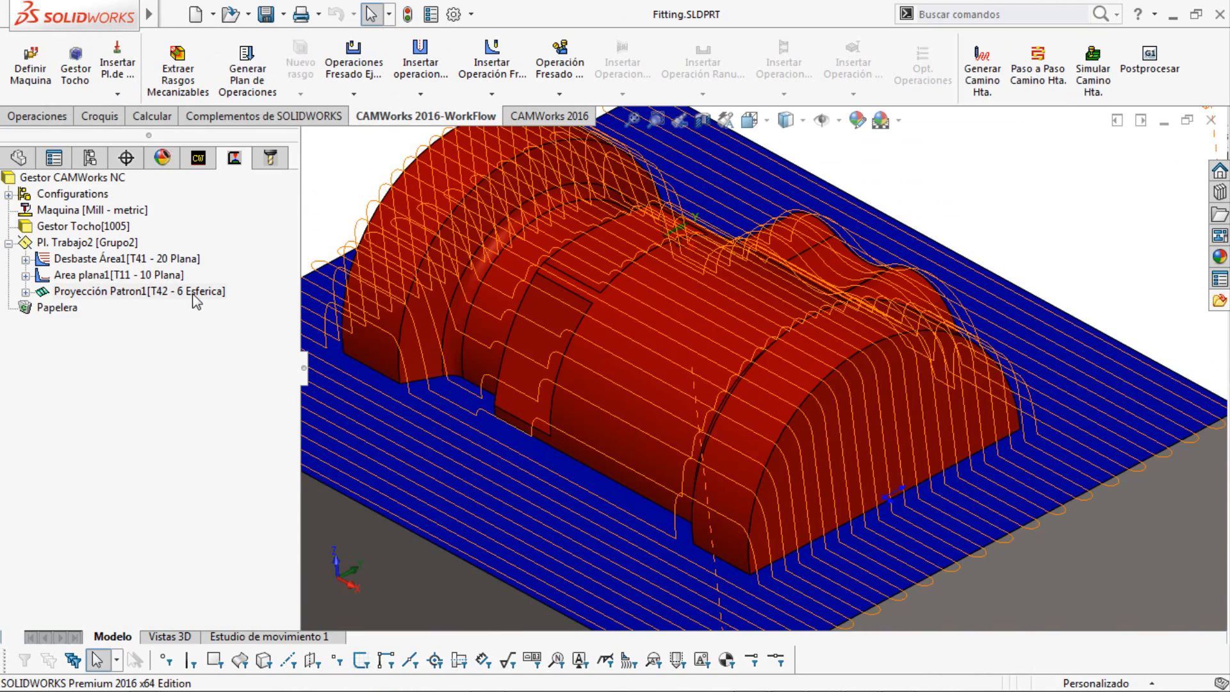
Edit the Proyección Patron1 operation to set the XY stepover to 0.5 mm, keeping the Slice pattern, and preview the toolpath.
double_click(193, 292)
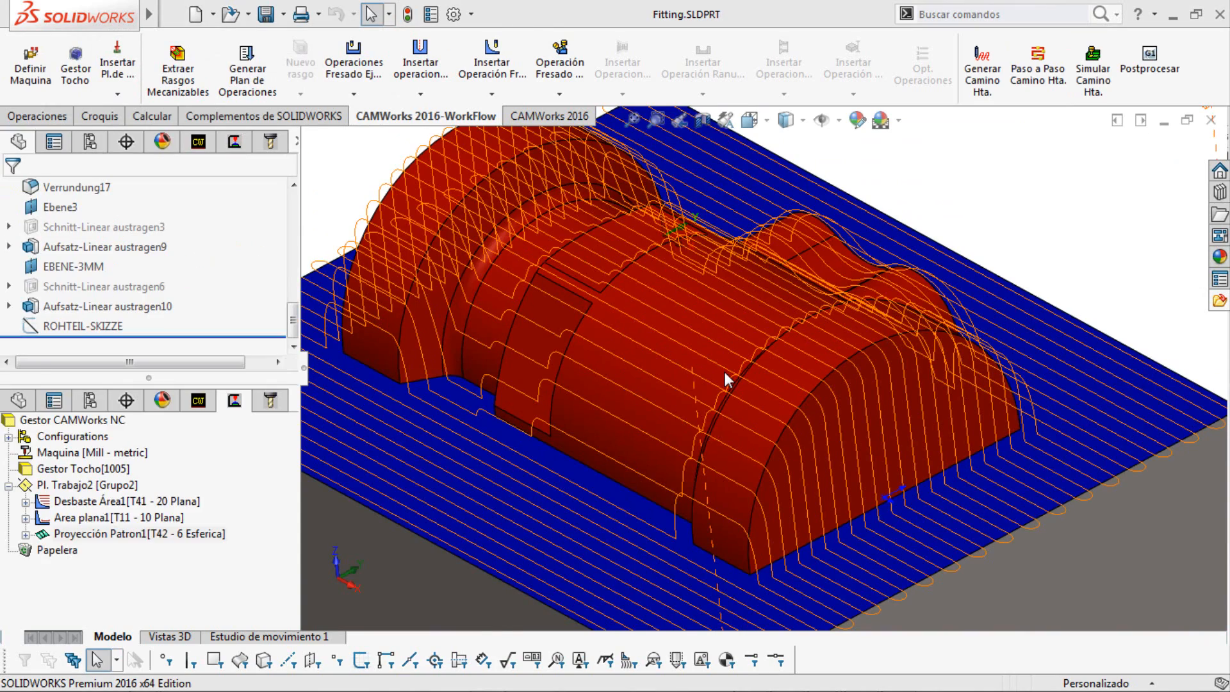
scroll(725, 379, "up", 6)
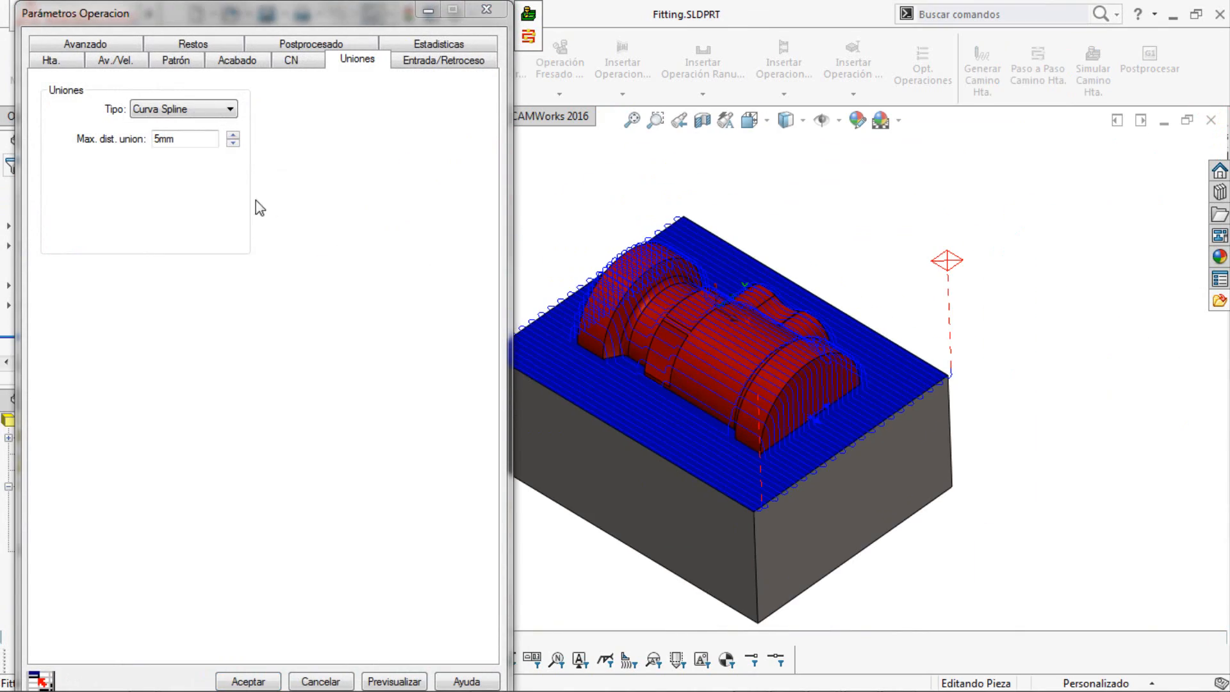
left_click(62, 64)
left_click(179, 64)
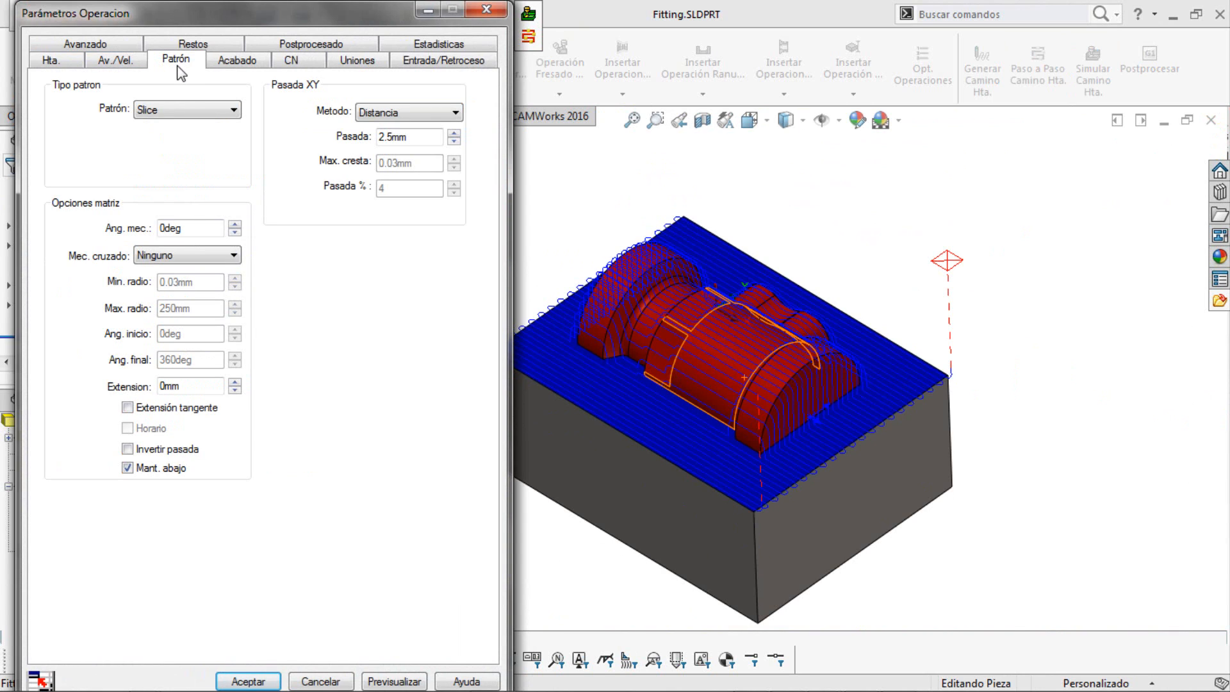
left_click(228, 110)
left_click(288, 221)
left_click_drag(435, 135, 303, 130)
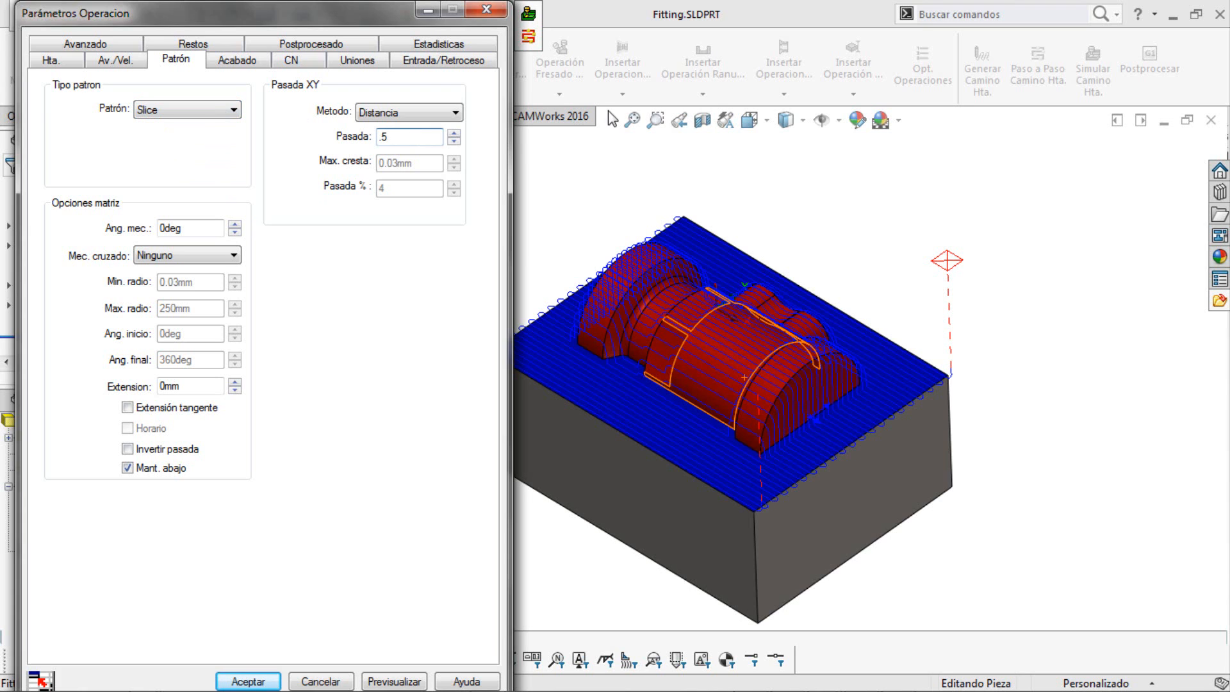
left_click(561, 211)
left_click(389, 681)
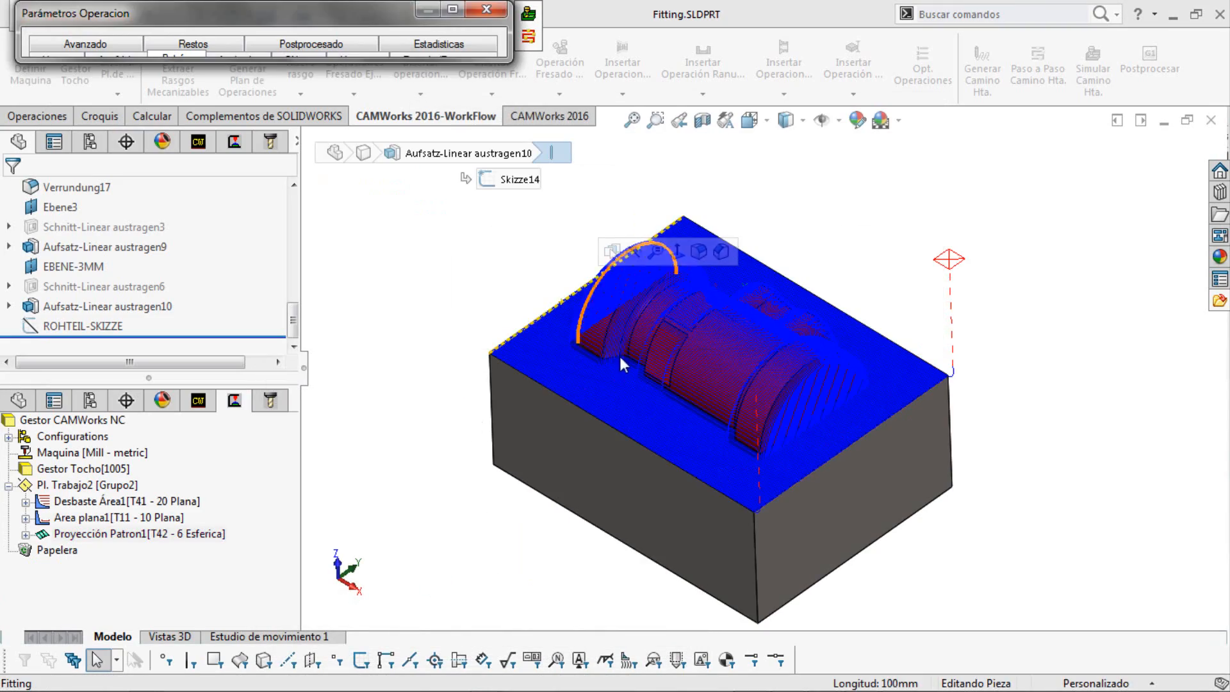
Examine the spacing of the previewed Proyección Patron1 passes on the fitting and along the flat face's edge.
scroll(731, 451, "down", 8)
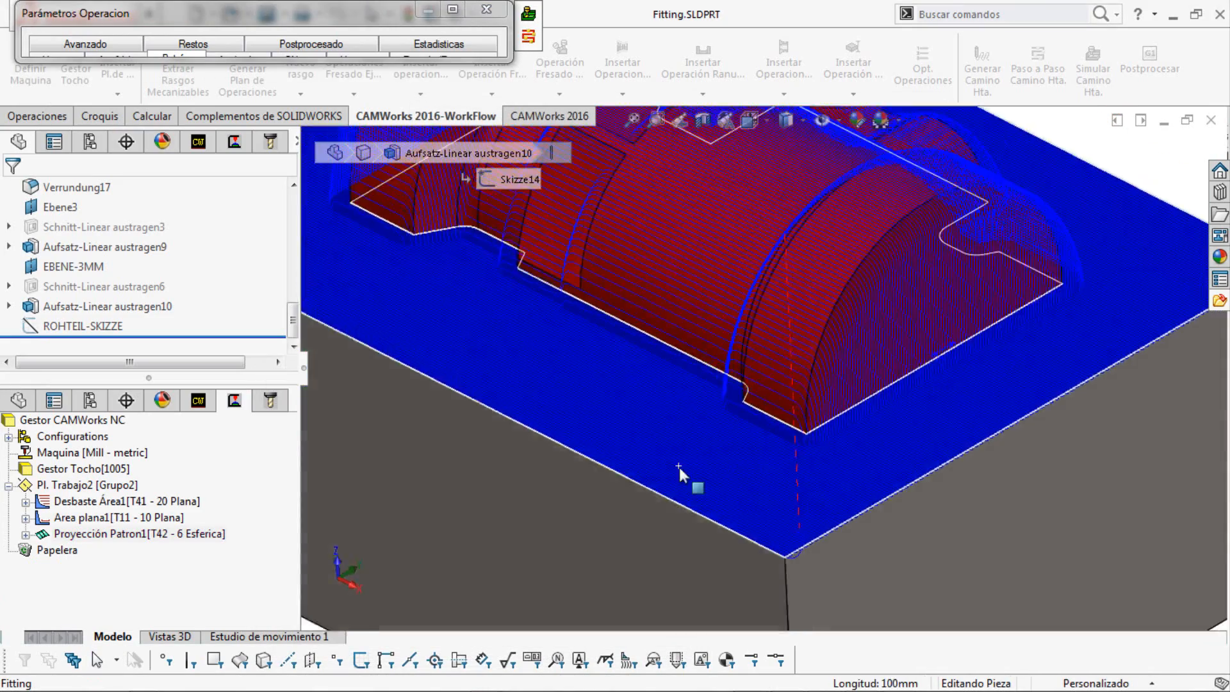
scroll(679, 467, "up", 8)
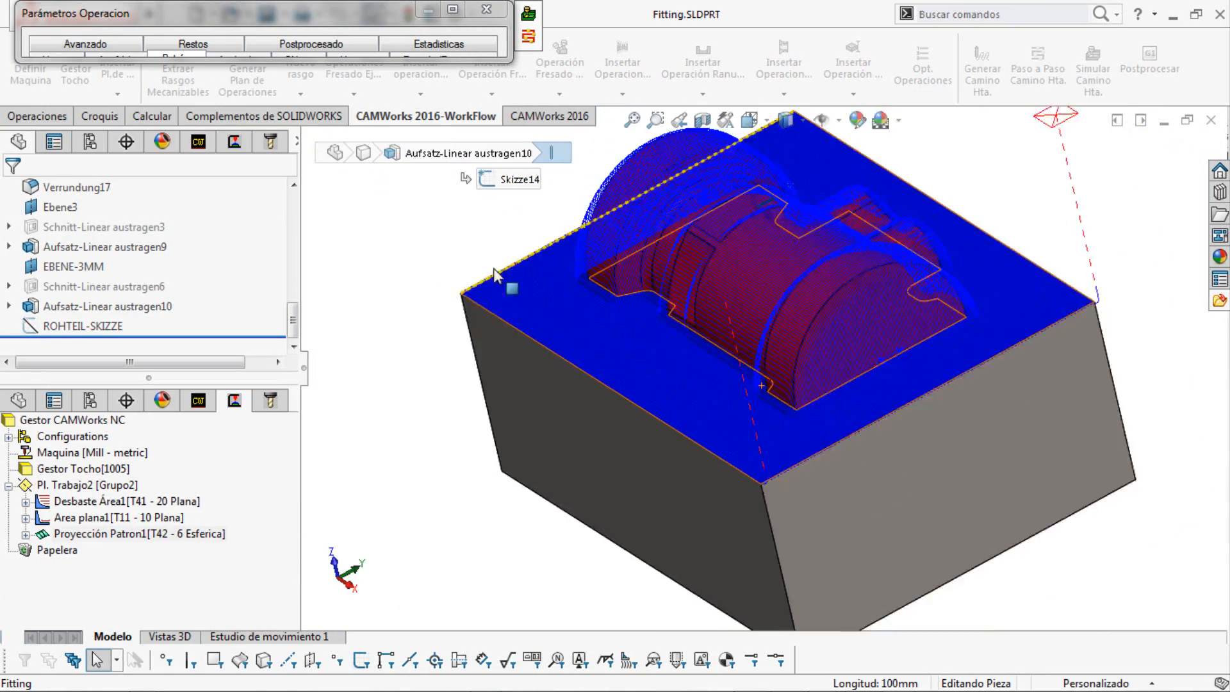
scroll(631, 298, "down", 3)
middle_click_drag(601, 326, 638, 344)
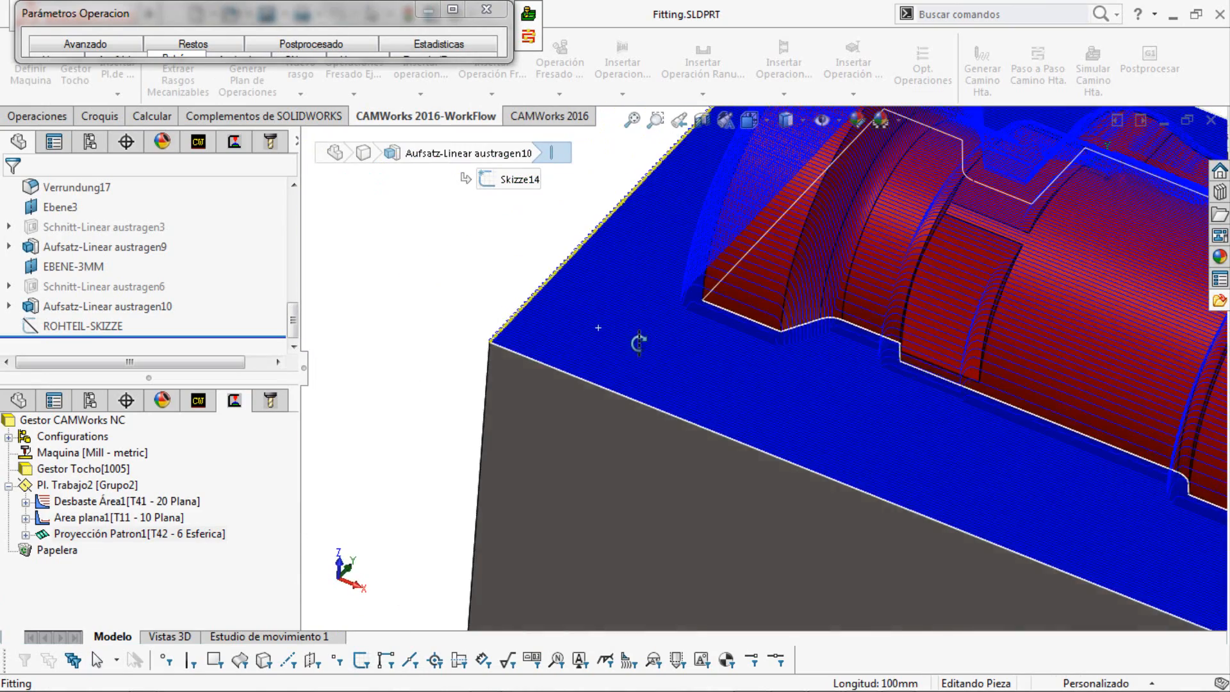
scroll(591, 356, "down", 5)
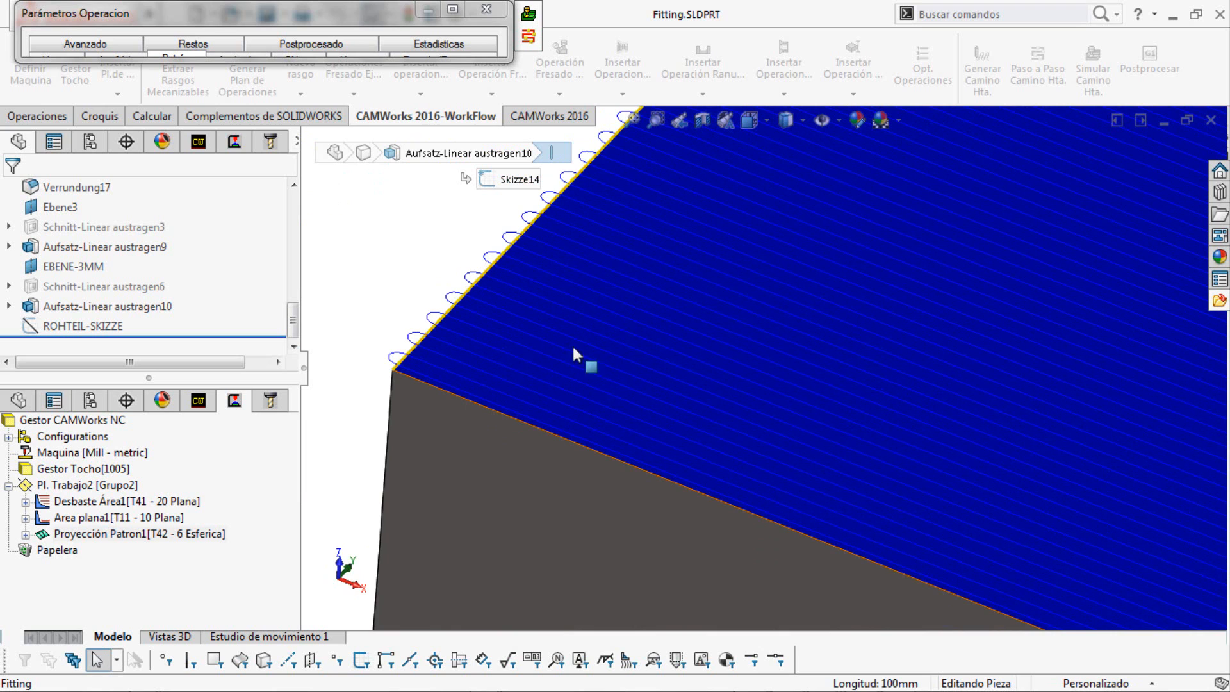
scroll(886, 355, "up", 5)
scroll(1128, 406, "up", 3)
scroll(985, 366, "down", 2)
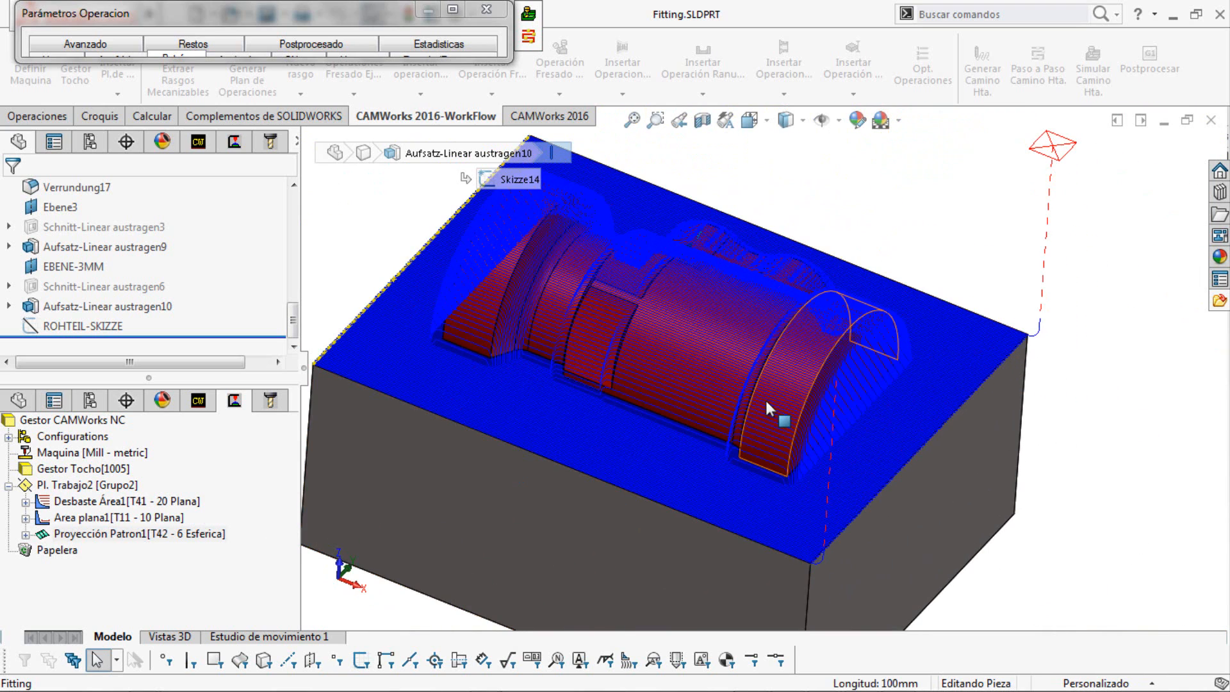
middle_click_drag(766, 401, 721, 350)
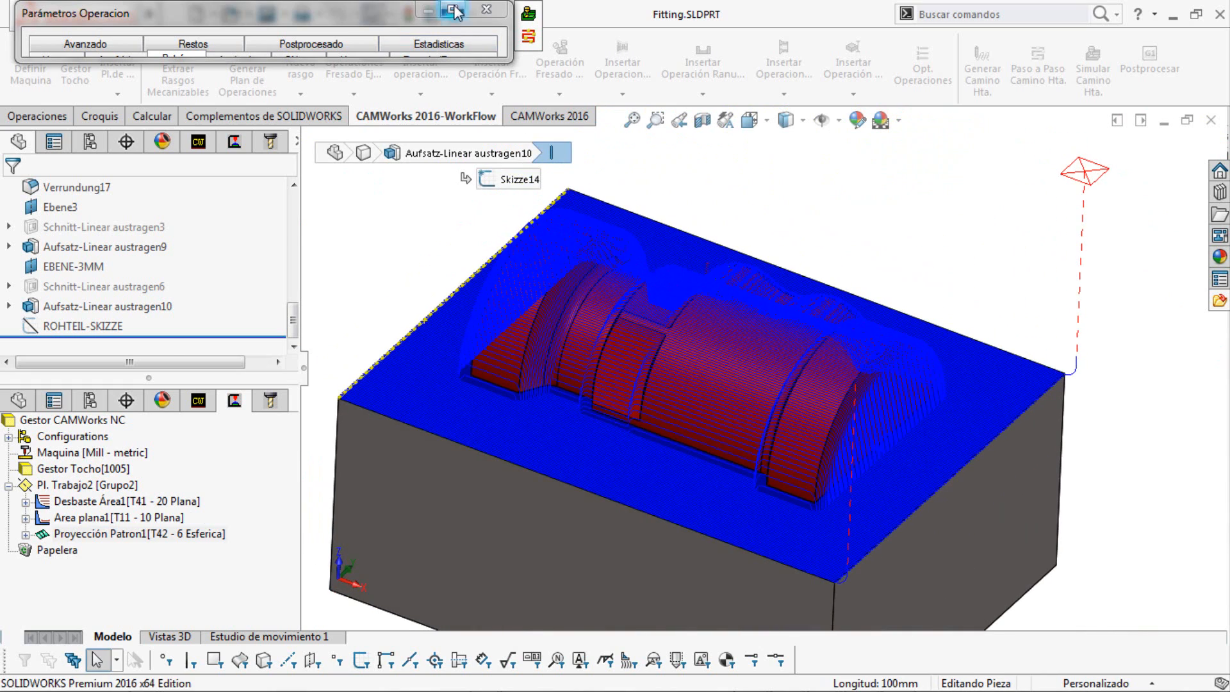
Set the operation's rest machining method to Desde PEP, computed from Desbaste Área1 and Area plana1 in the current work plane.
left_click(453, 11)
left_click(221, 51)
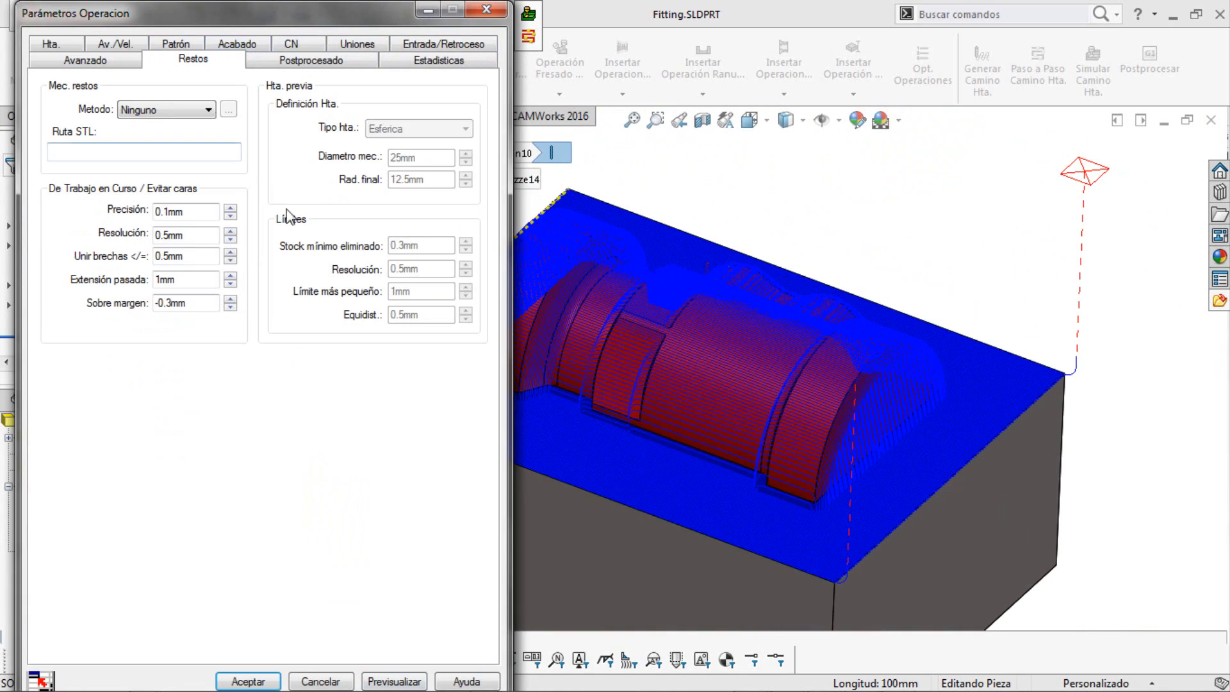
left_click(208, 114)
left_click(196, 136)
left_click(228, 109)
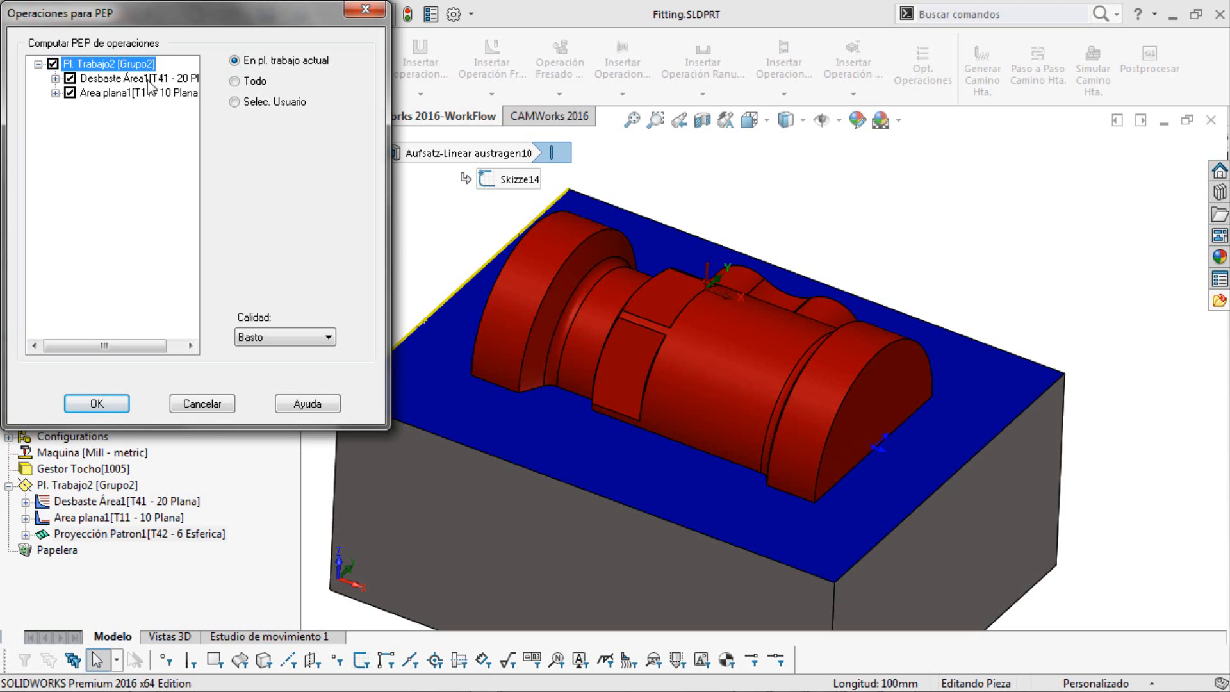
left_click(102, 404)
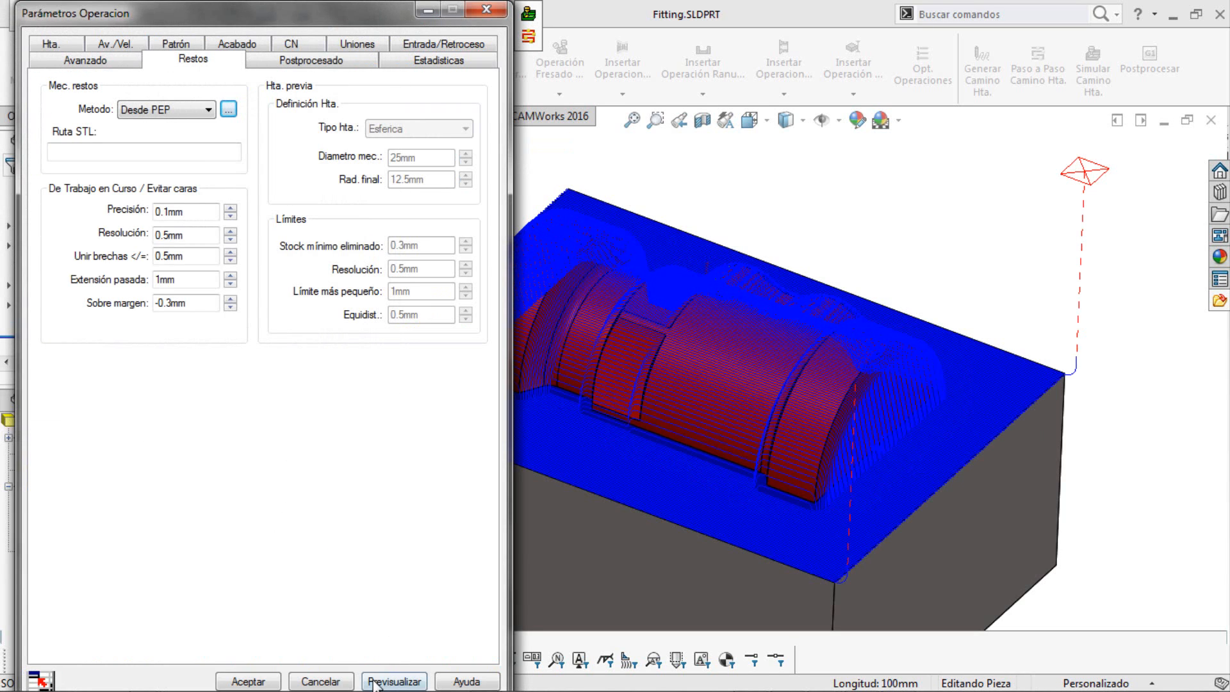
Preview the rest toolpath of Proyección Patron1, inspect it on the fitting, and accept the parameters without regenerating the toolpaths.
middle_click_drag(794, 365, 802, 391)
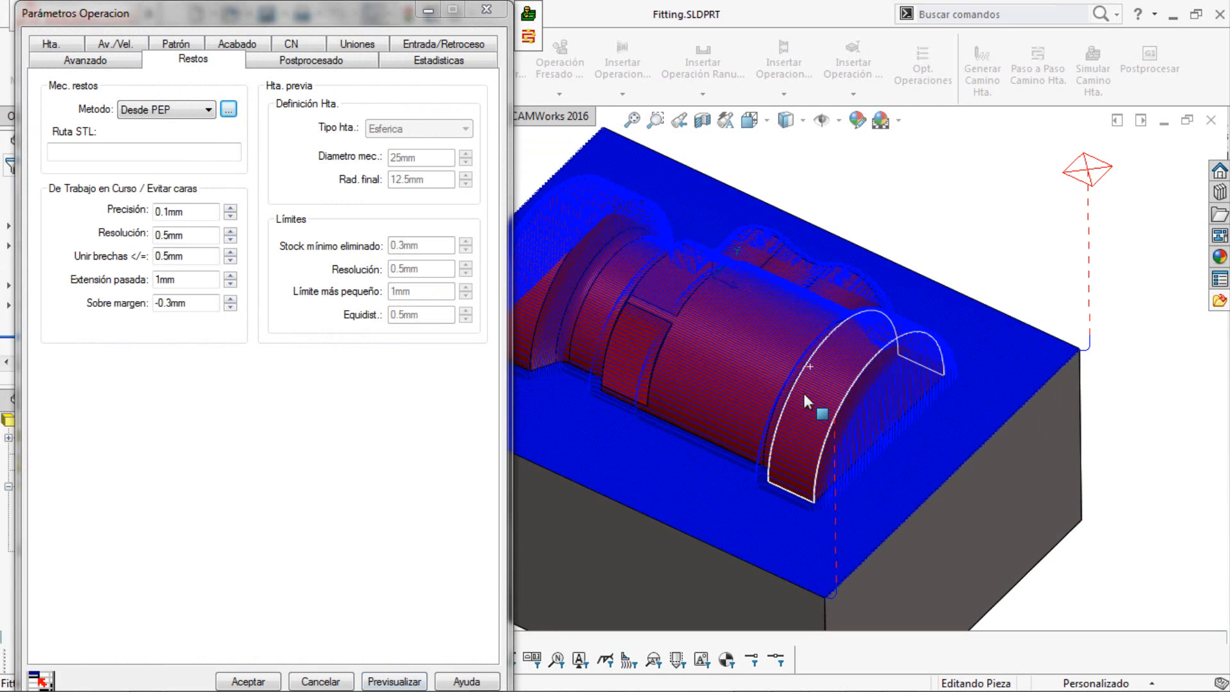
left_click(408, 680)
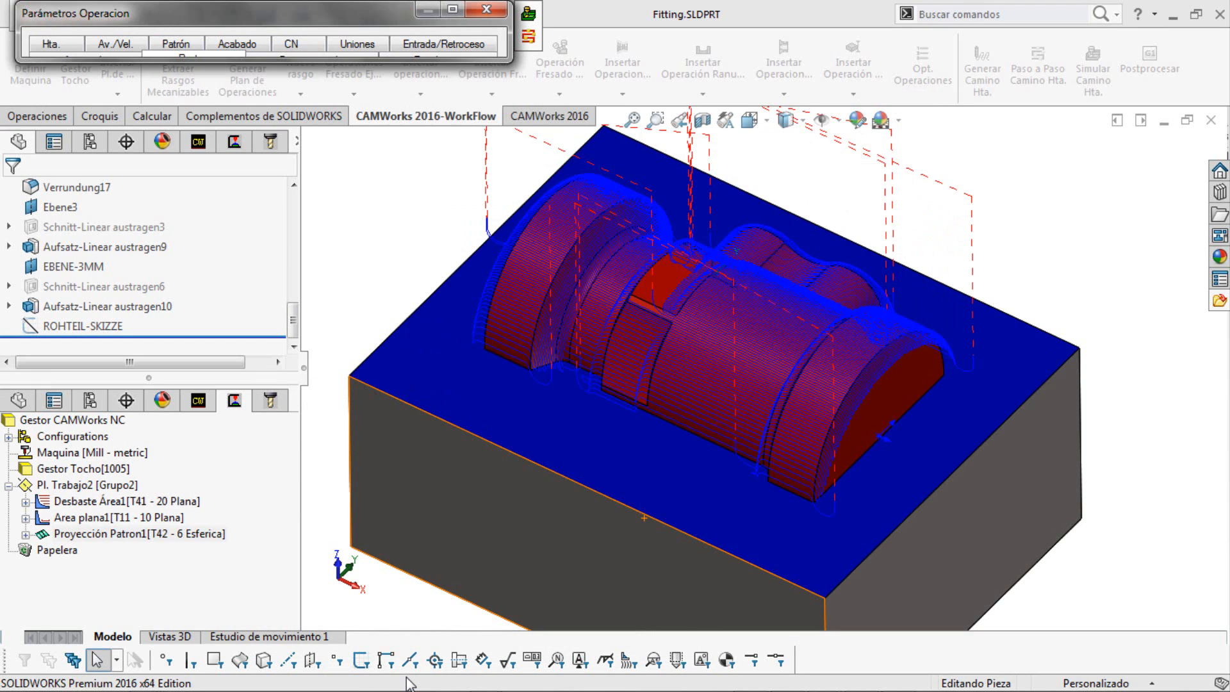
scroll(777, 454, "down", 5)
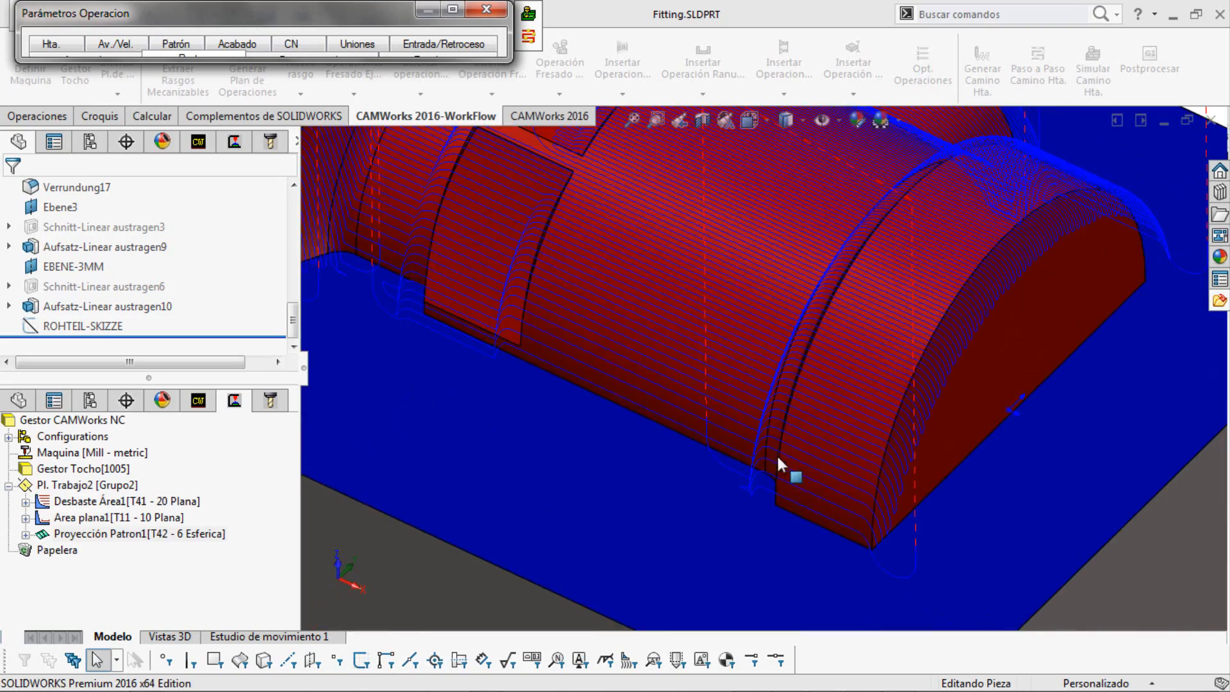
middle_click_drag(782, 460, 765, 298)
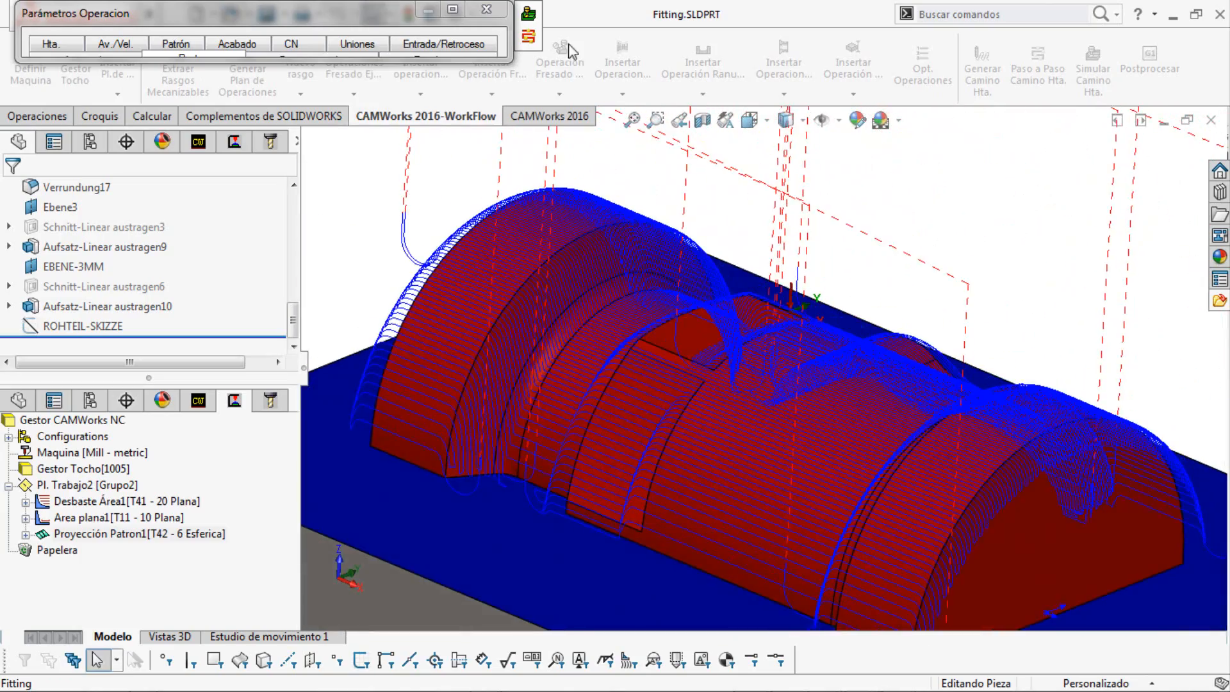
left_click(453, 10)
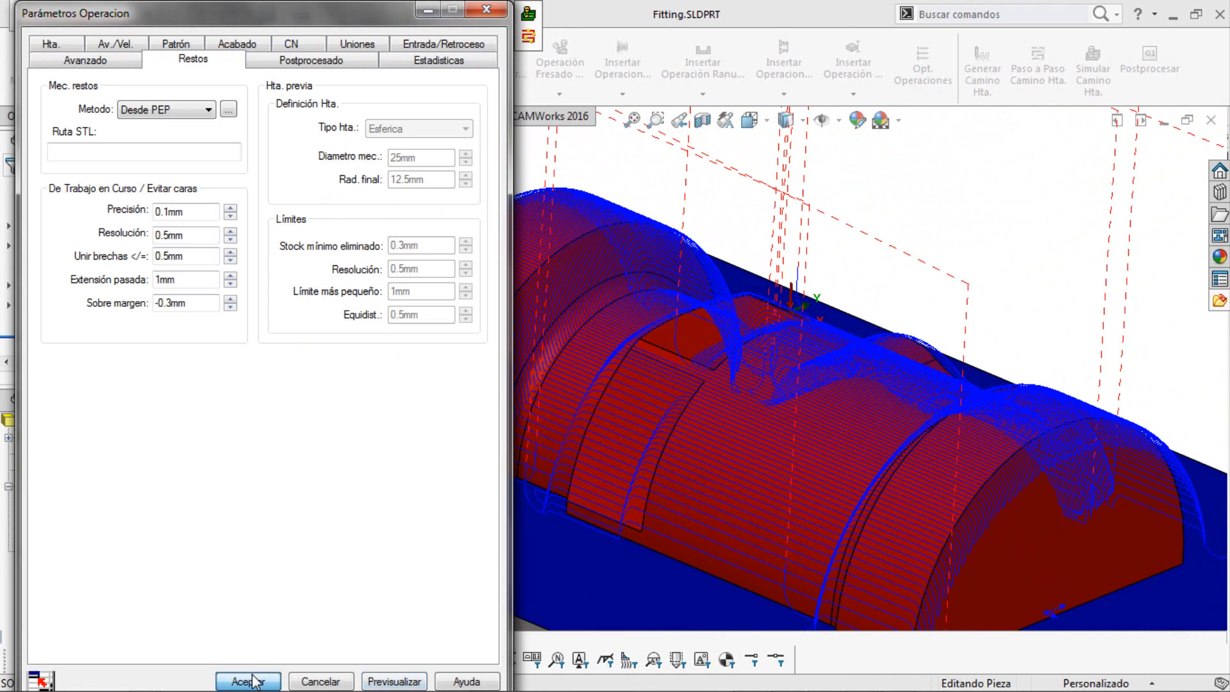
left_click(249, 678)
left_click(766, 400)
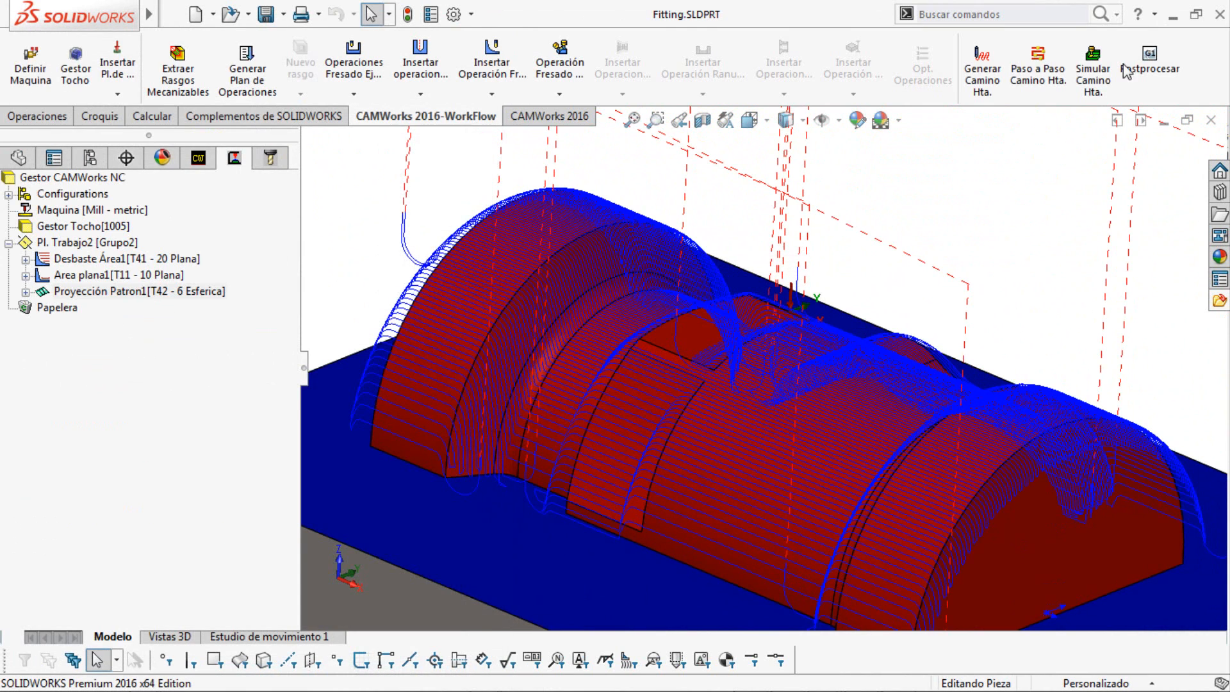
Simulate the machining to the final state and examine the marks left on the fitting's steep side walls, closing the simulation.
left_click(1092, 71)
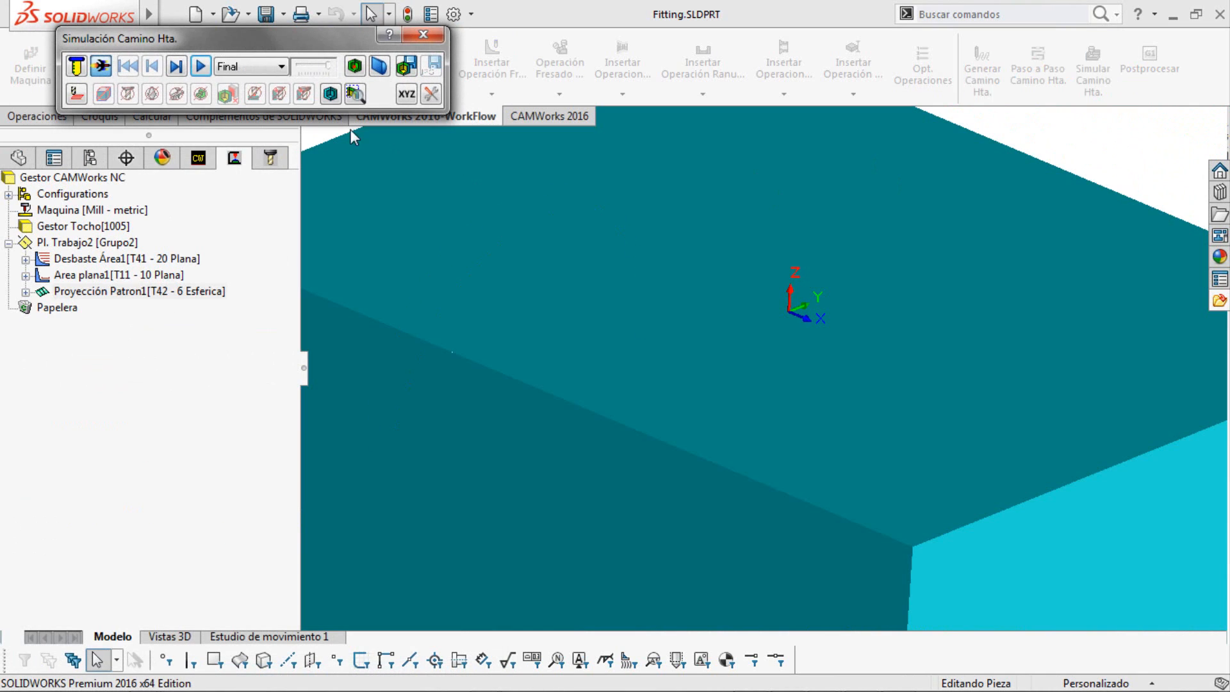
left_click(203, 66)
scroll(681, 287, "up", 3)
middle_click_drag(681, 287, 733, 442)
scroll(840, 489, "down", 3)
middle_click_drag(791, 410, 779, 409)
scroll(654, 419, "down", 5)
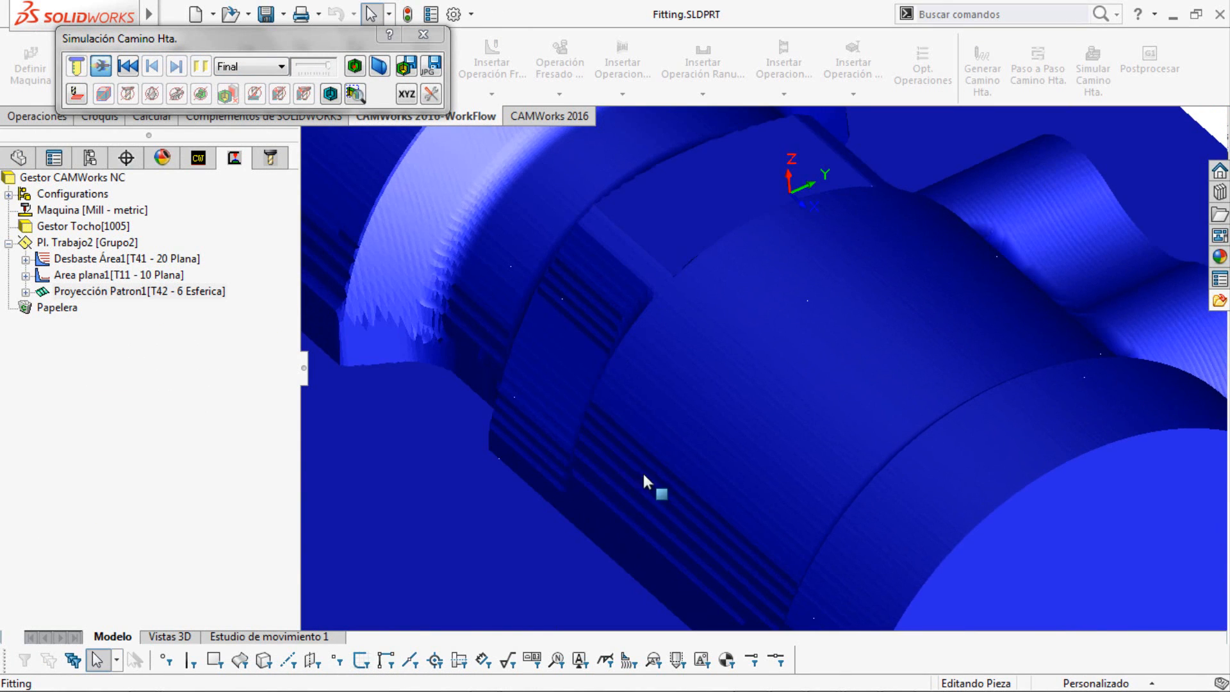
middle_click_drag(667, 436, 625, 456)
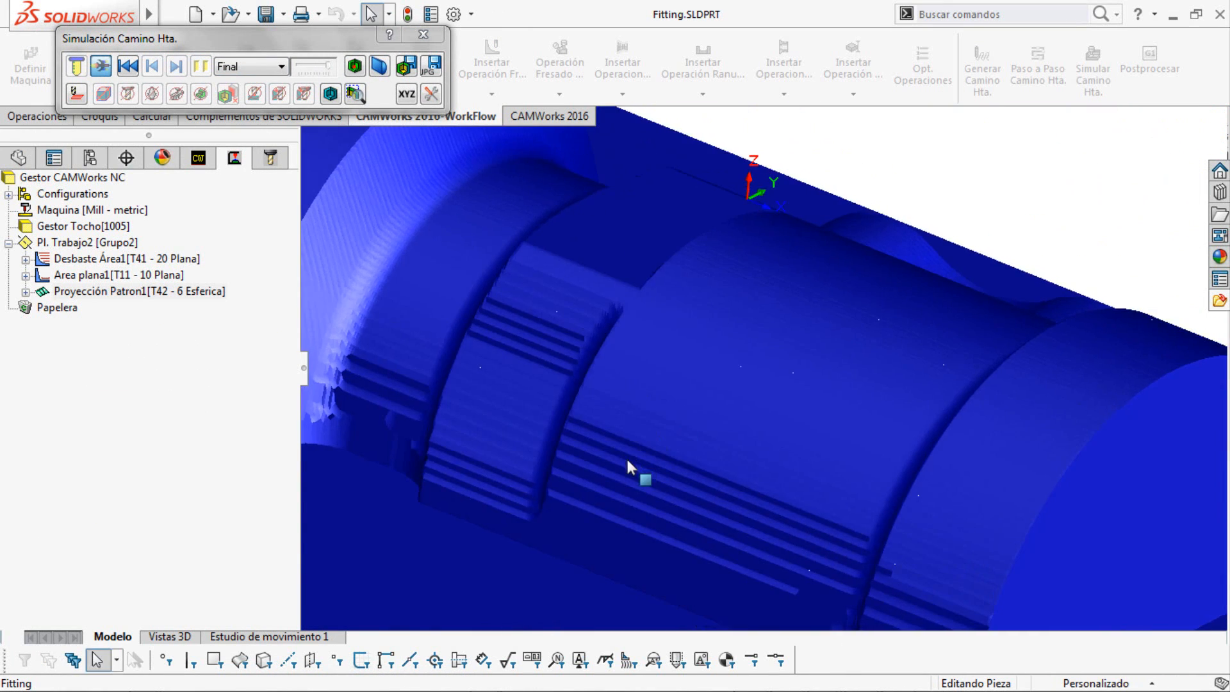
scroll(543, 384, "up", 3)
scroll(501, 410, "down", 2)
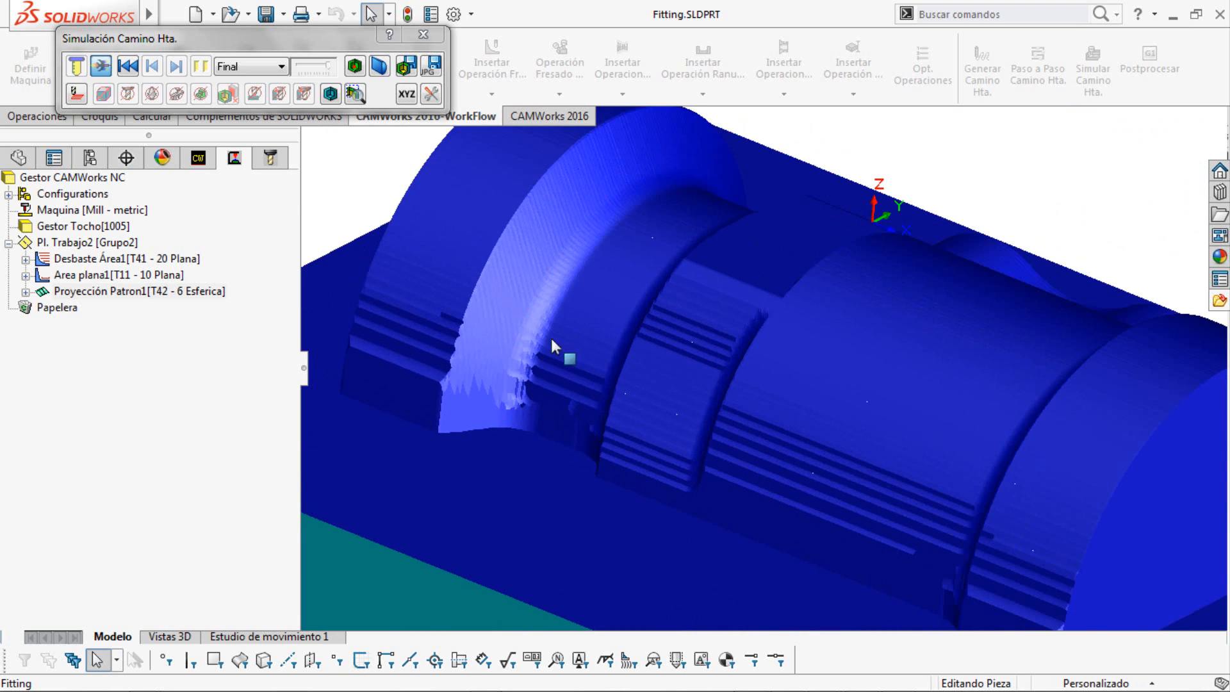
left_click(422, 36)
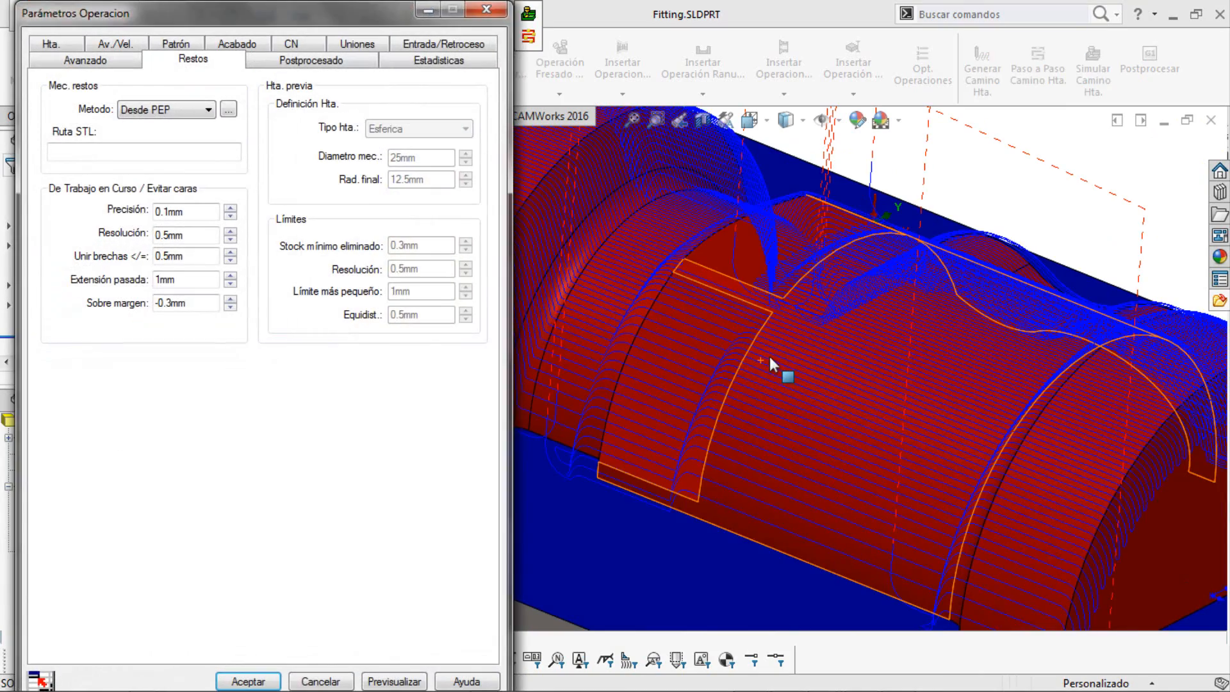
Set cross machining to Estándar in the Proyección Patron1 pattern options and regenerate its toolpath.
scroll(766, 365, "up", 3)
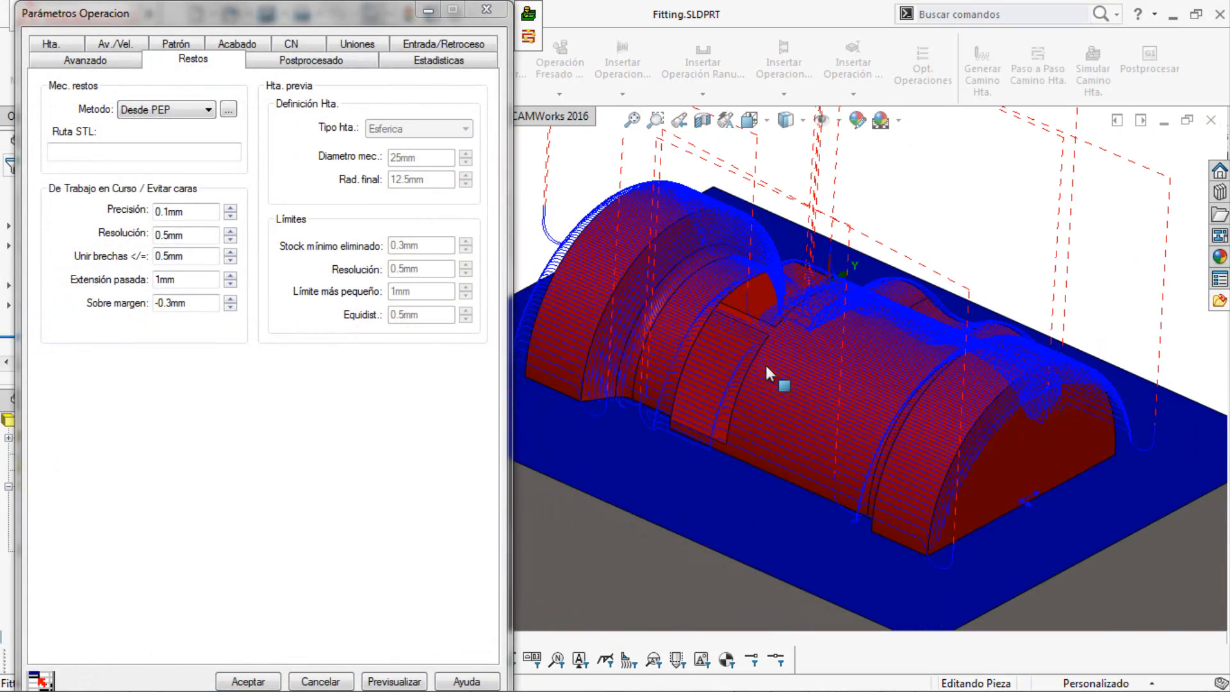
left_click(176, 43)
left_click(195, 255)
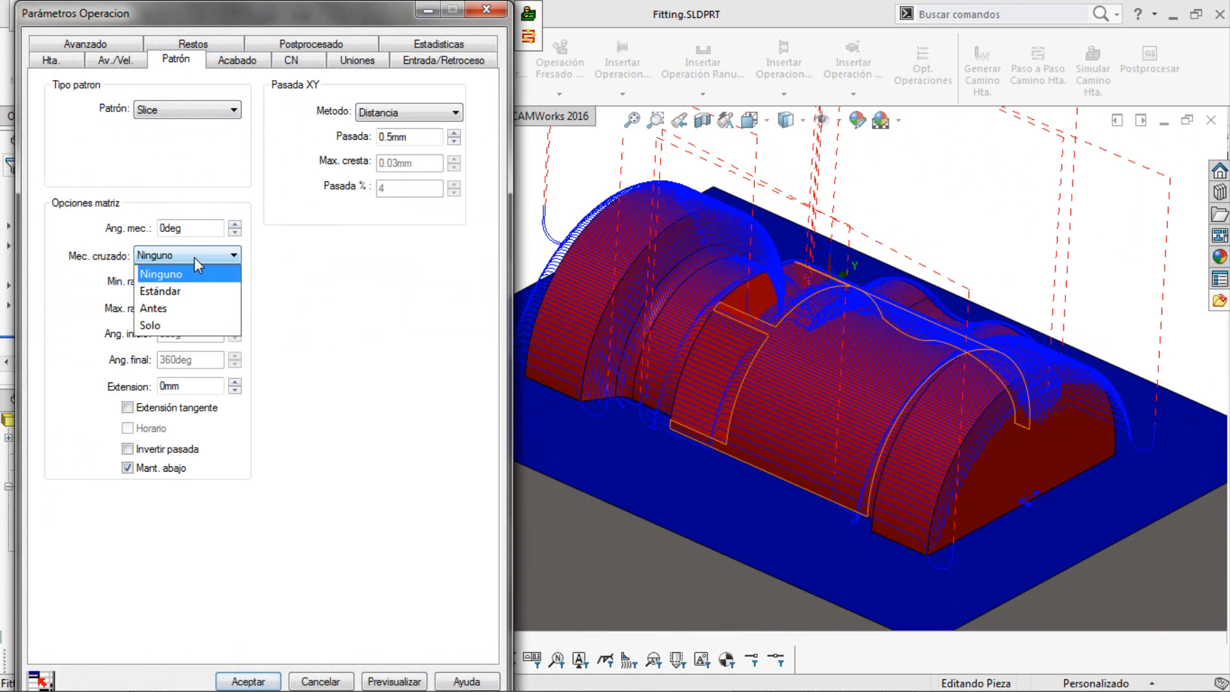
left_click(192, 285)
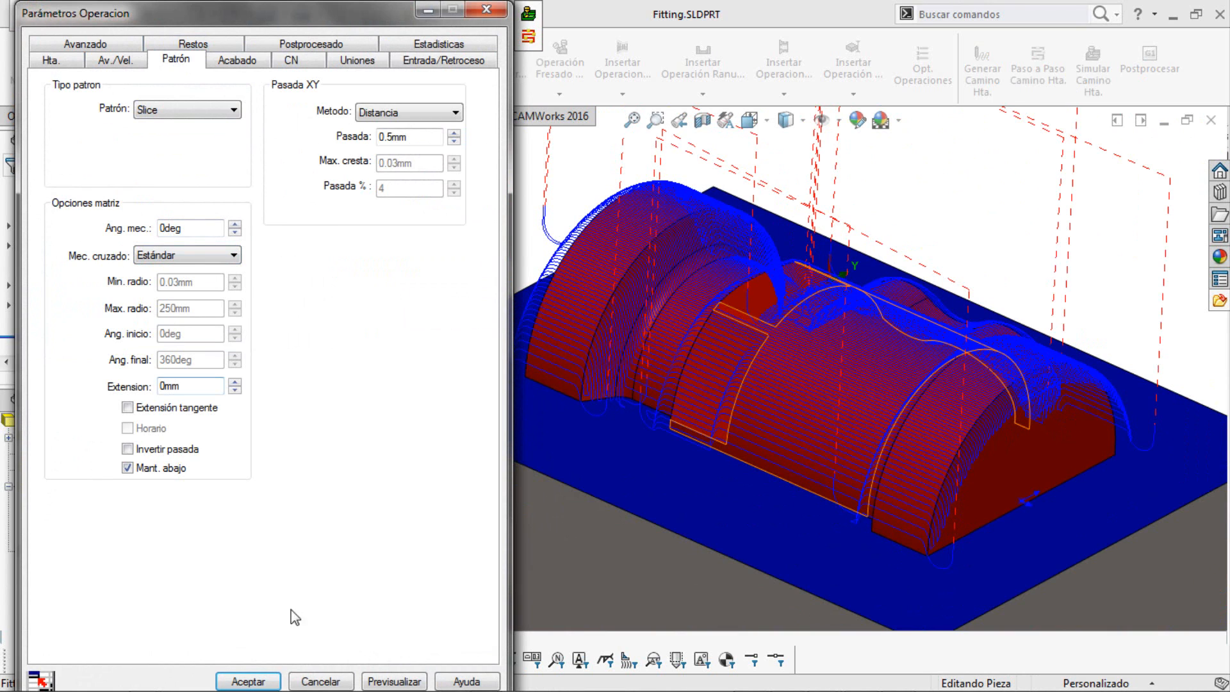
left_click(273, 680)
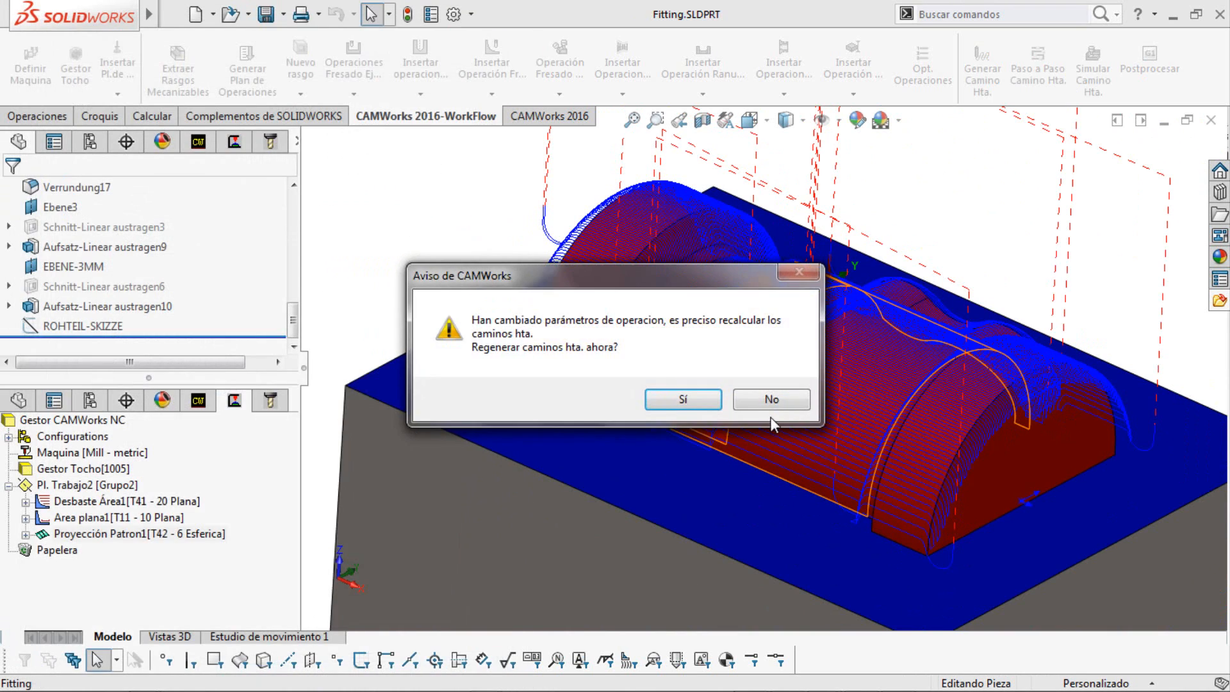
left_click(693, 413)
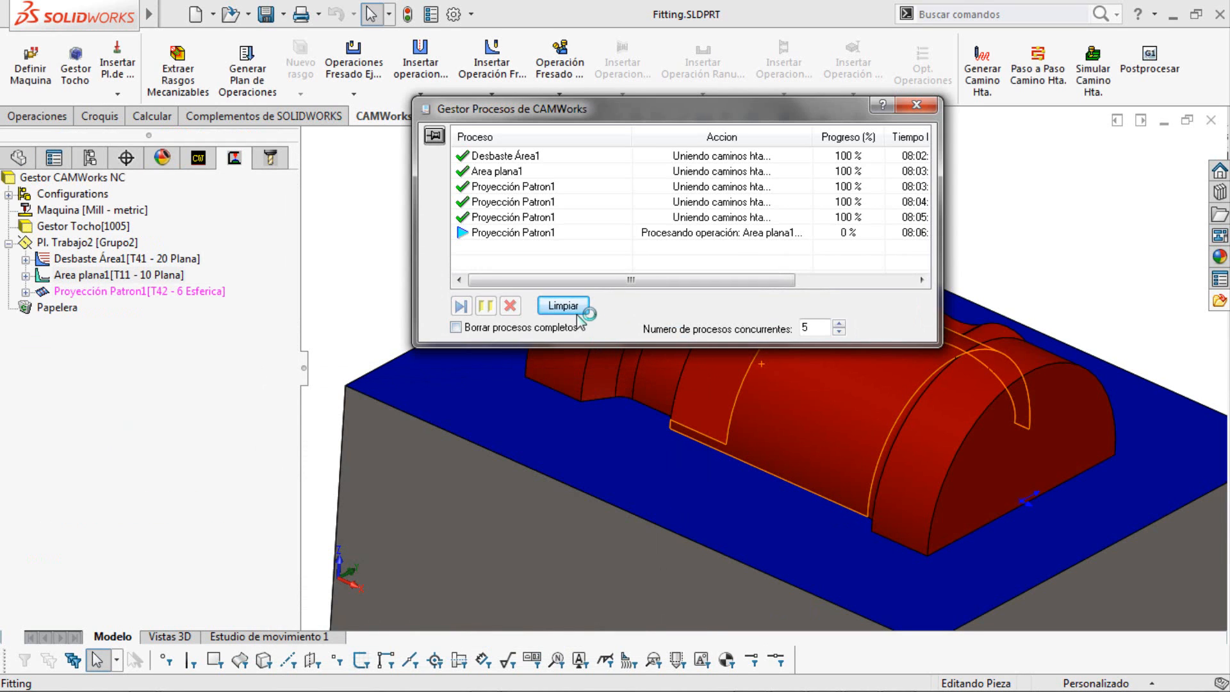
left_click(577, 307)
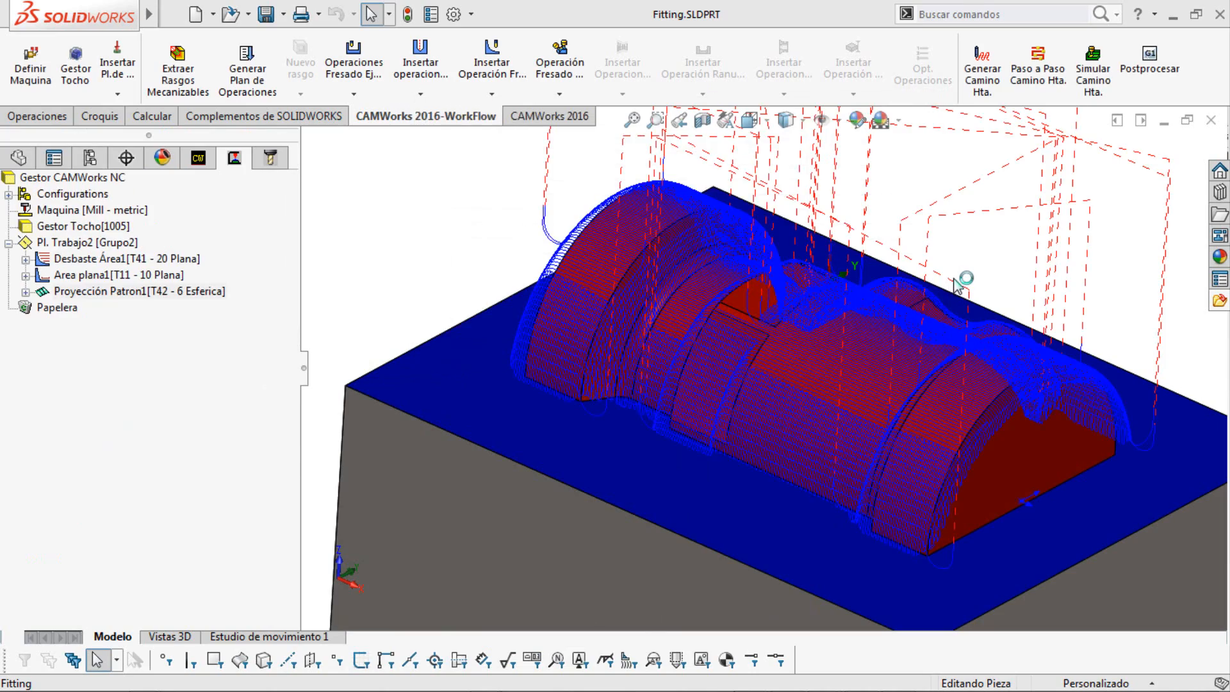
Examine the regenerated crossing passes over the fitting's cylindrical bodies and steep side walls.
middle_click_drag(852, 396, 865, 450)
scroll(926, 513, "down", 3)
middle_click_drag(926, 513, 919, 412)
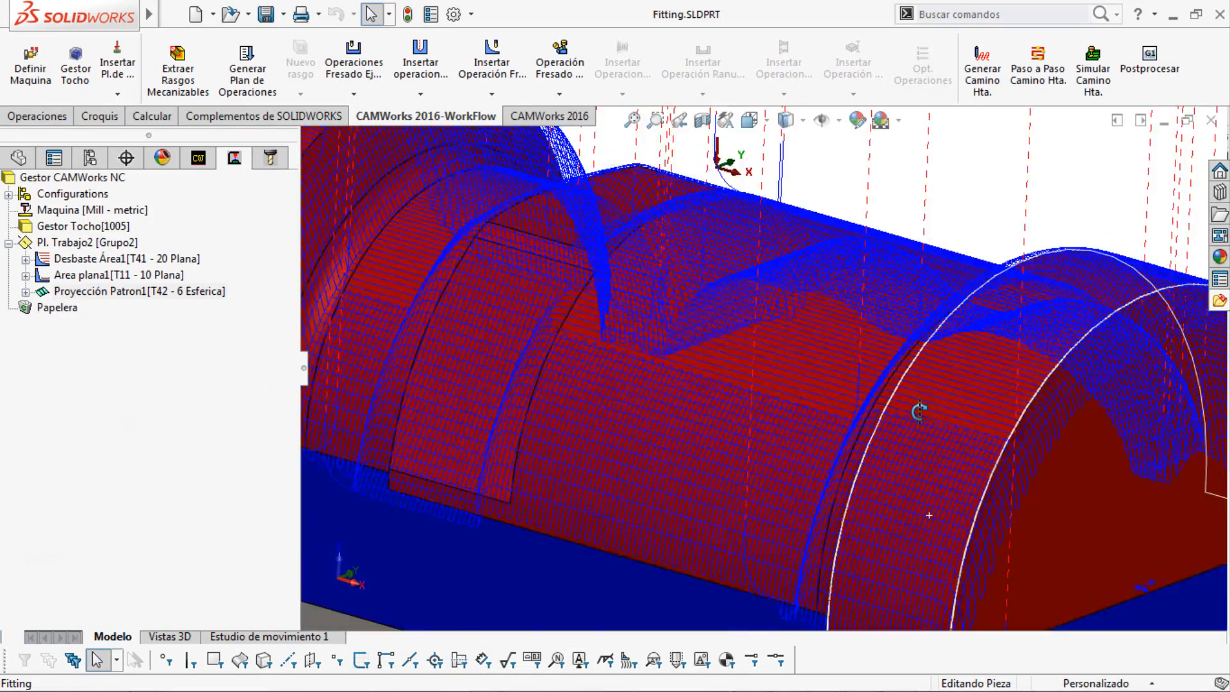
scroll(702, 431, "up", 3)
scroll(464, 340, "down", 3)
middle_click_drag(463, 340, 448, 353)
scroll(720, 214, "up", 4)
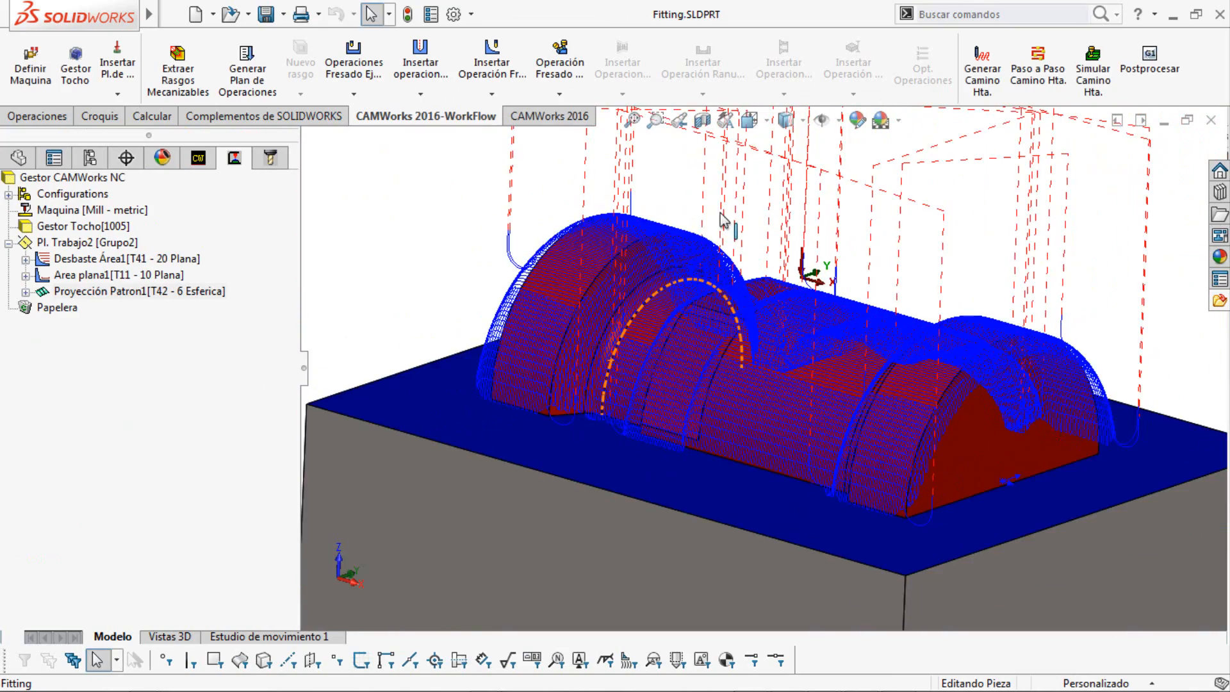
Start the step-by-step toolpath playback of Proyección Patron1 to the end at maximum speed, viewing the fitting from the other side.
left_click(191, 290)
right_click(190, 291)
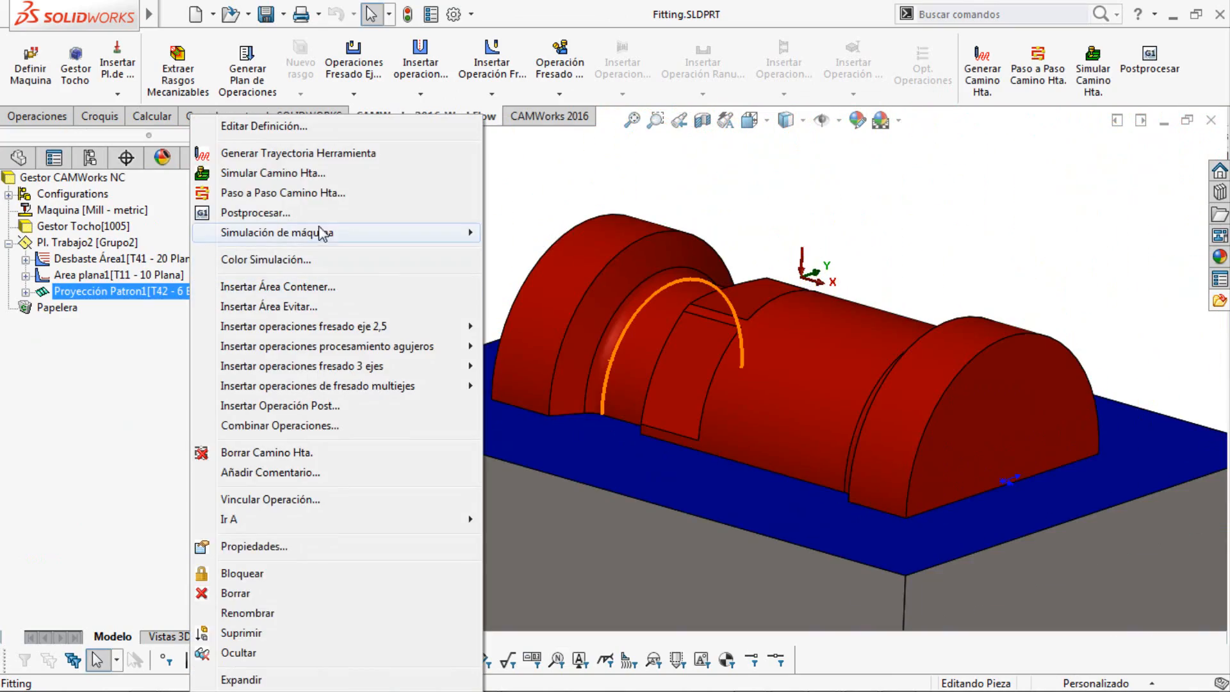
left_click(352, 193)
left_click_drag(231, 384, 192, 384)
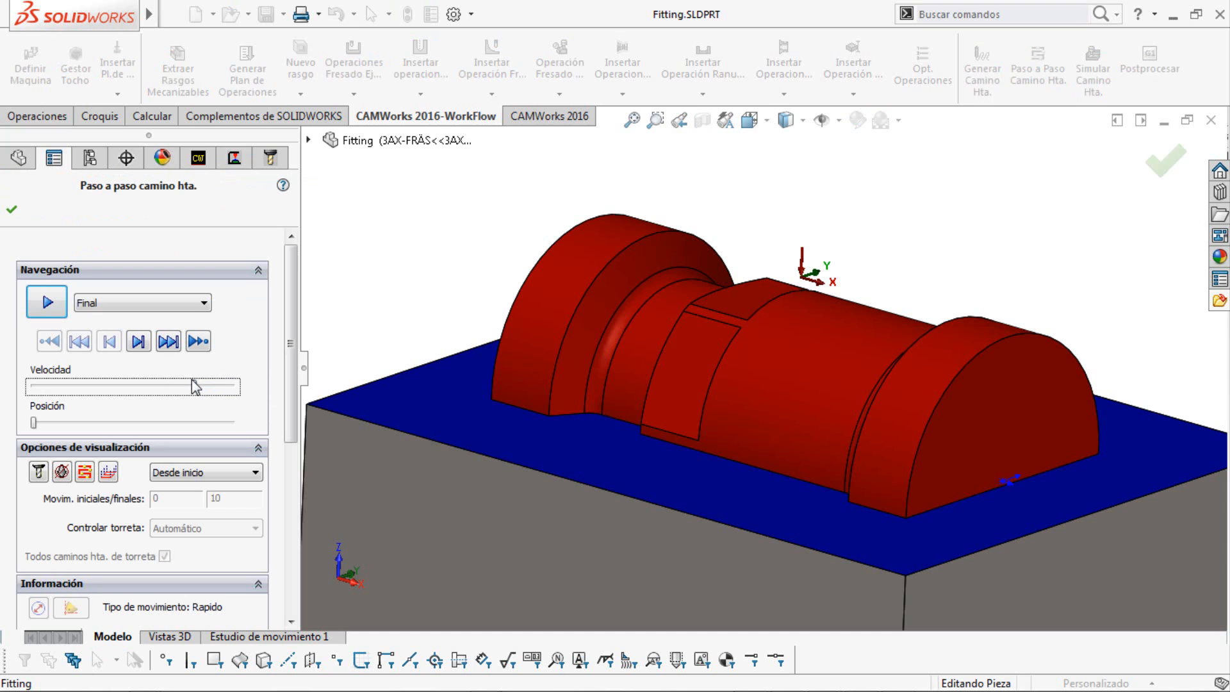
left_click(31, 302)
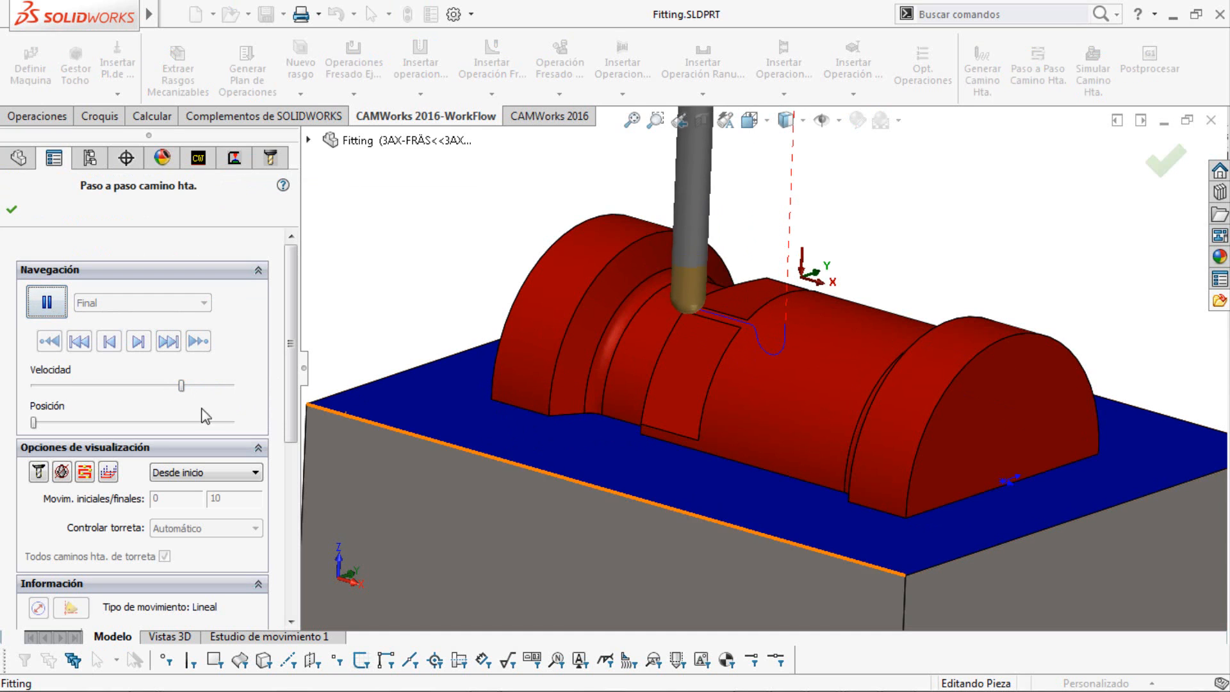
left_click_drag(182, 387, 244, 386)
middle_click_drag(896, 378, 316, 431)
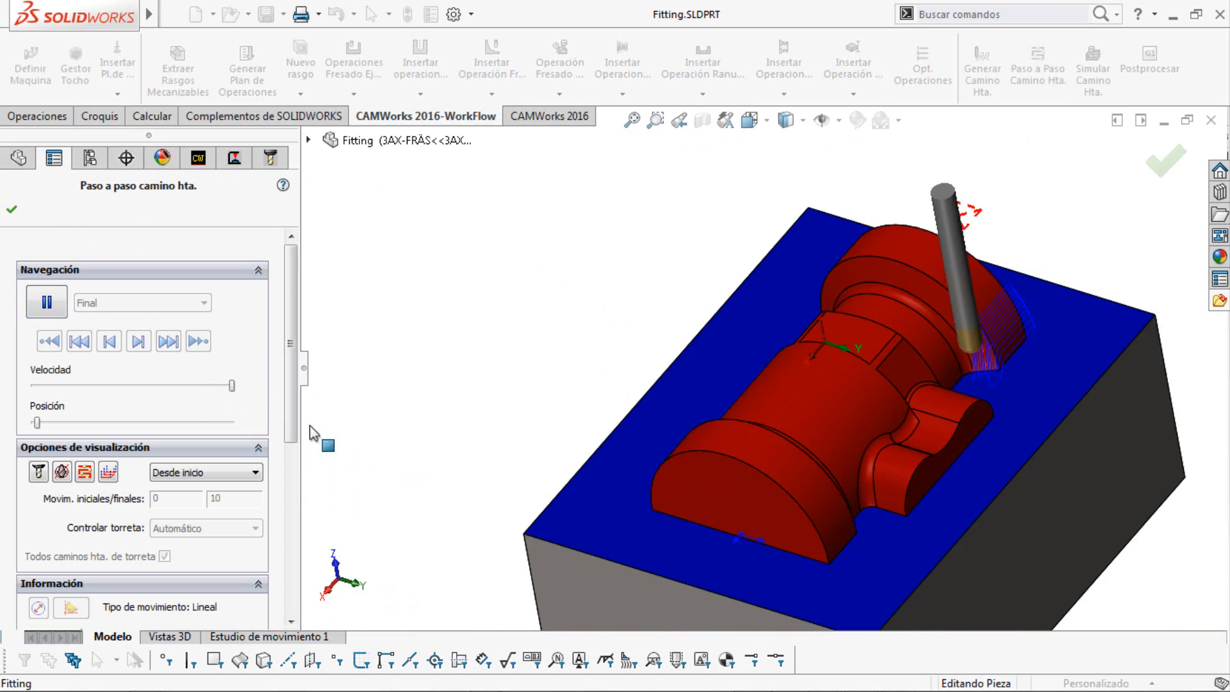
Advance the playback to the crossing passes, inspect the ball-end tool's motion on the steep side, and stop and close the playback.
left_click(174, 428)
middle_click_drag(605, 422, 757, 419)
left_click(171, 427)
scroll(763, 399, "down", 5)
scroll(813, 428, "down", 3)
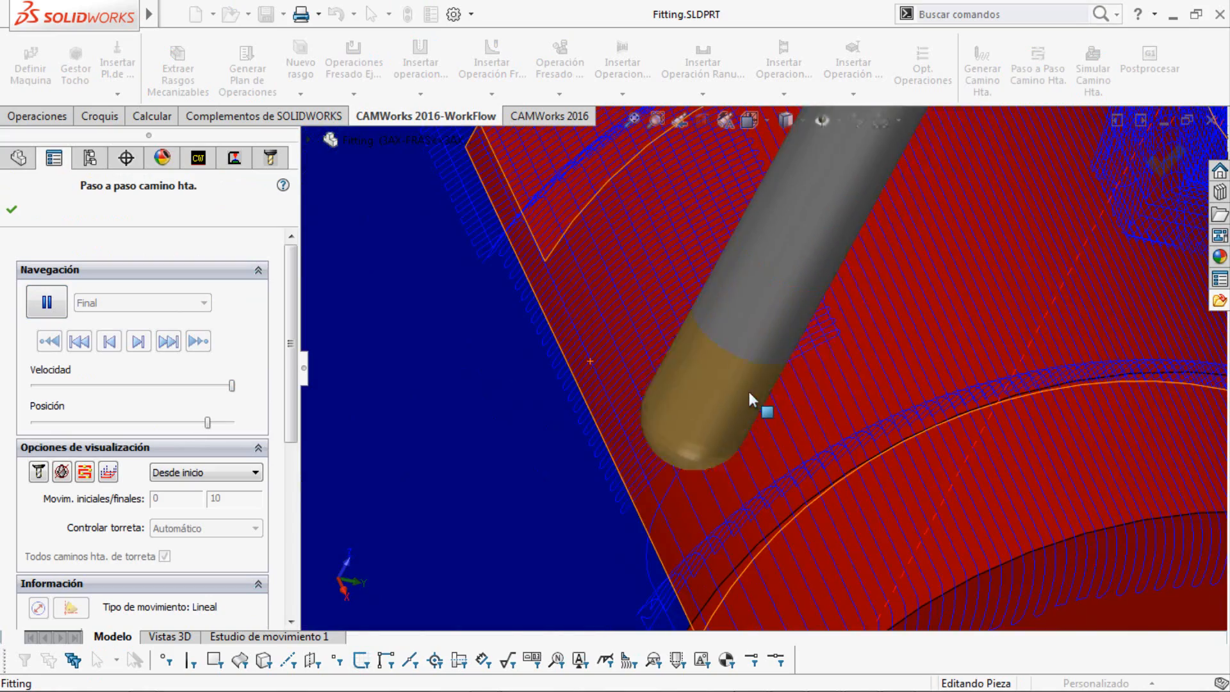
scroll(883, 383, "up", 3)
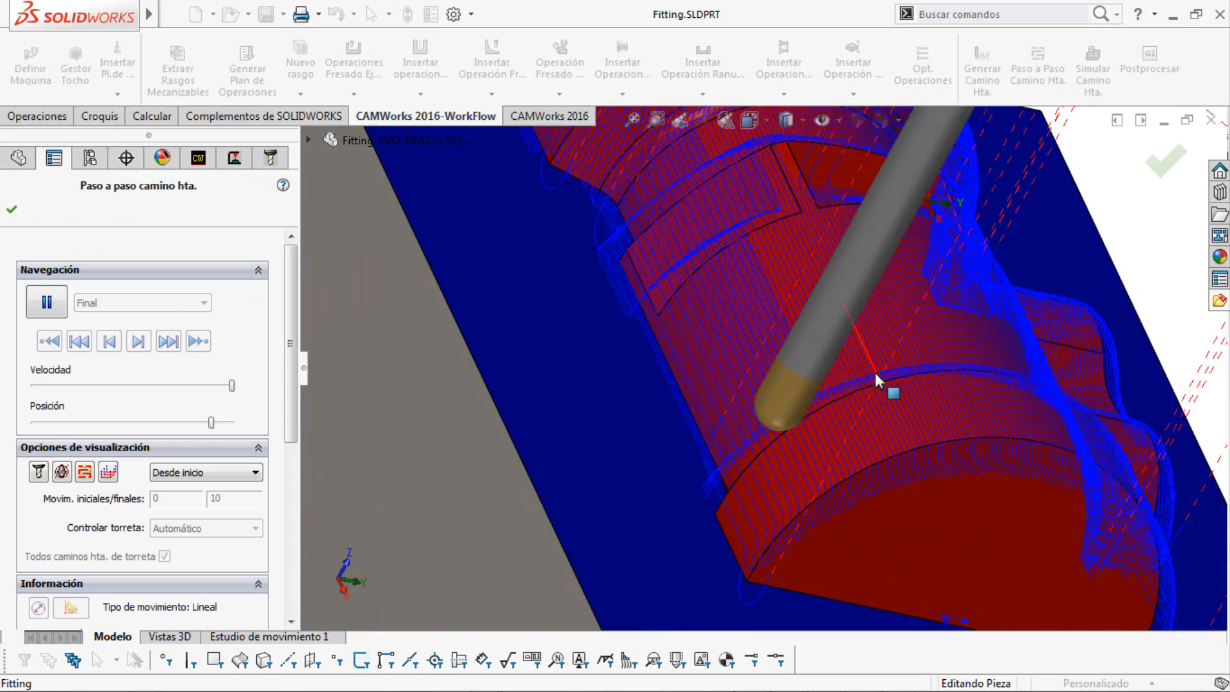
scroll(616, 397, "up", 3)
left_click(47, 306)
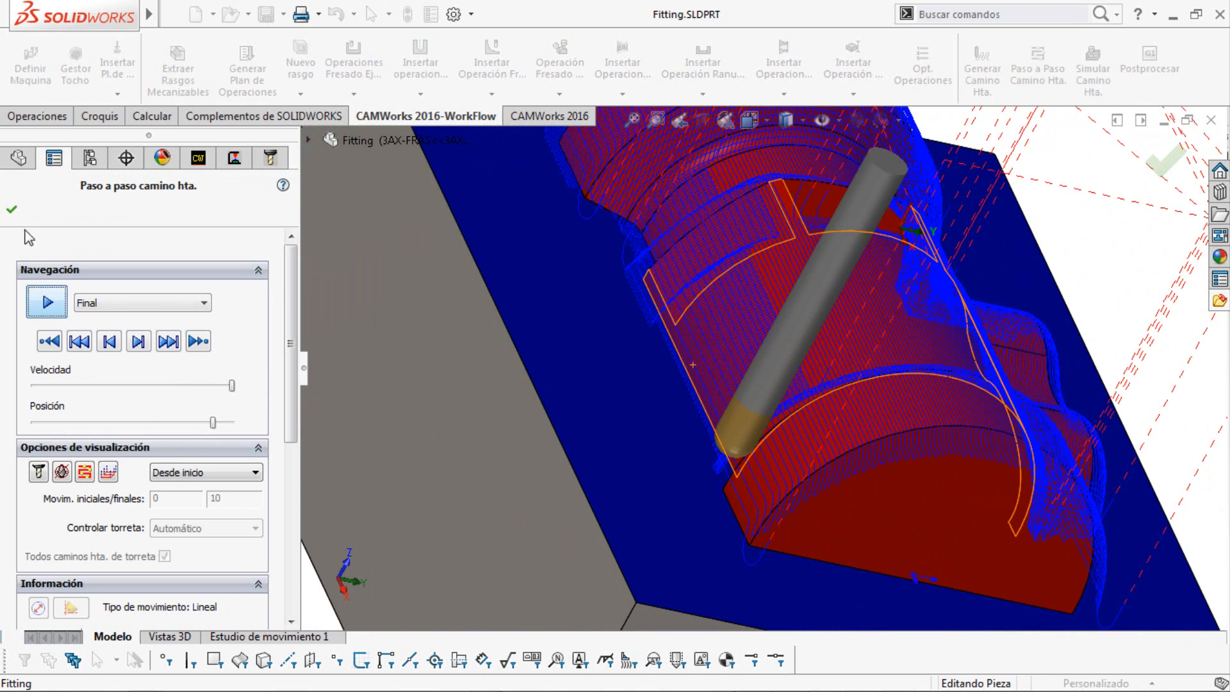
left_click(12, 209)
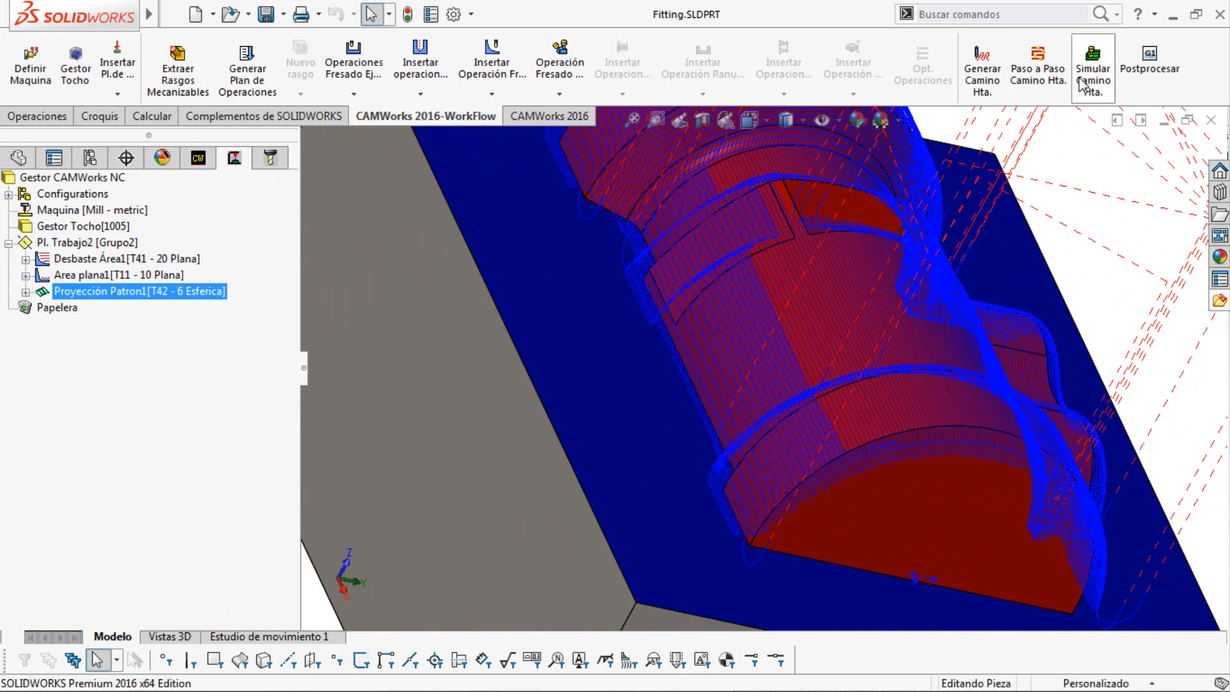
Simulate the complete machining with the crossing passes included, inspect the fitting's side wall finish, and close the simulation.
left_click(1092, 72)
left_click(201, 67)
scroll(712, 325, "up", 2)
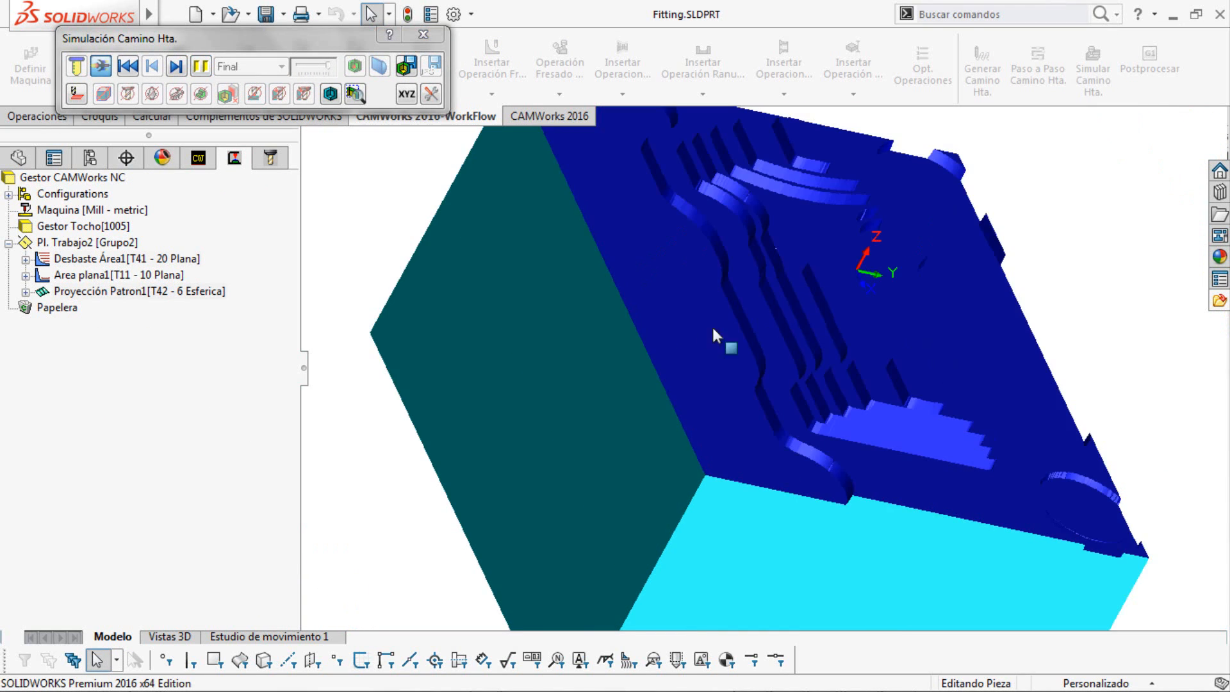
middle_click_drag(712, 324, 732, 414)
scroll(872, 238, "up", 3)
scroll(773, 313, "down", 4)
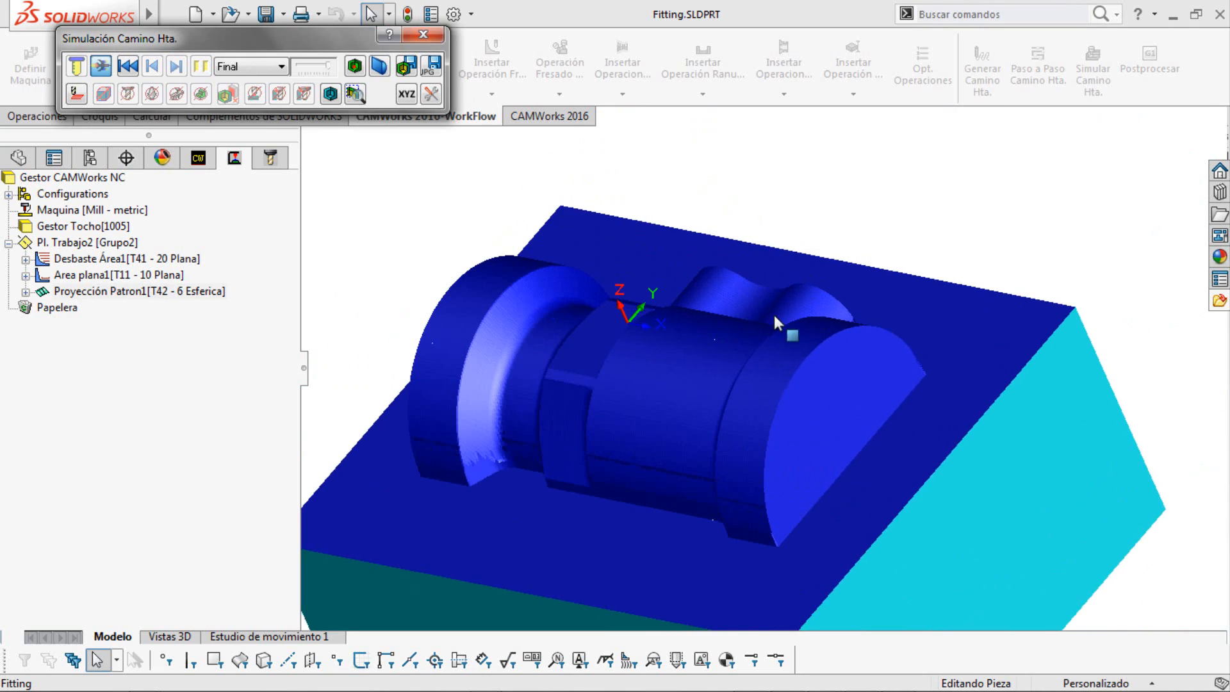
middle_click_drag(772, 314, 790, 299)
left_click(440, 37)
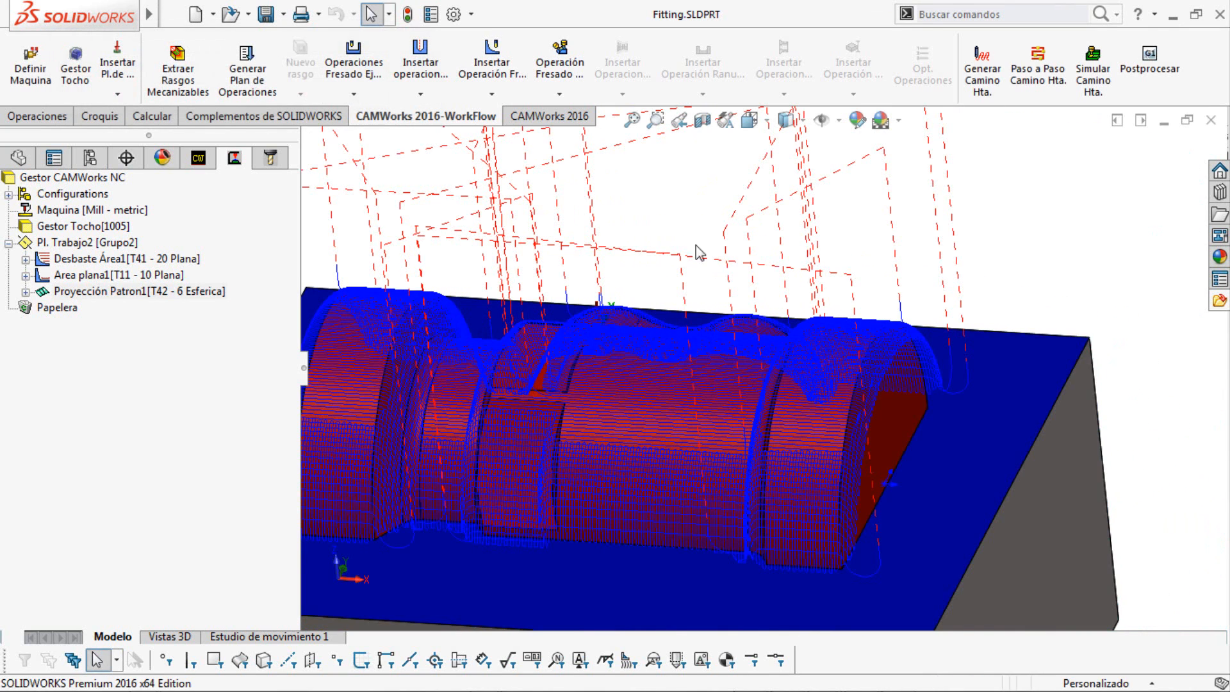
Switch to the open Turn.SLDPRT document, orbit the turned part to a near-side view and widen the feature tree.
key("ctrl+Tab")
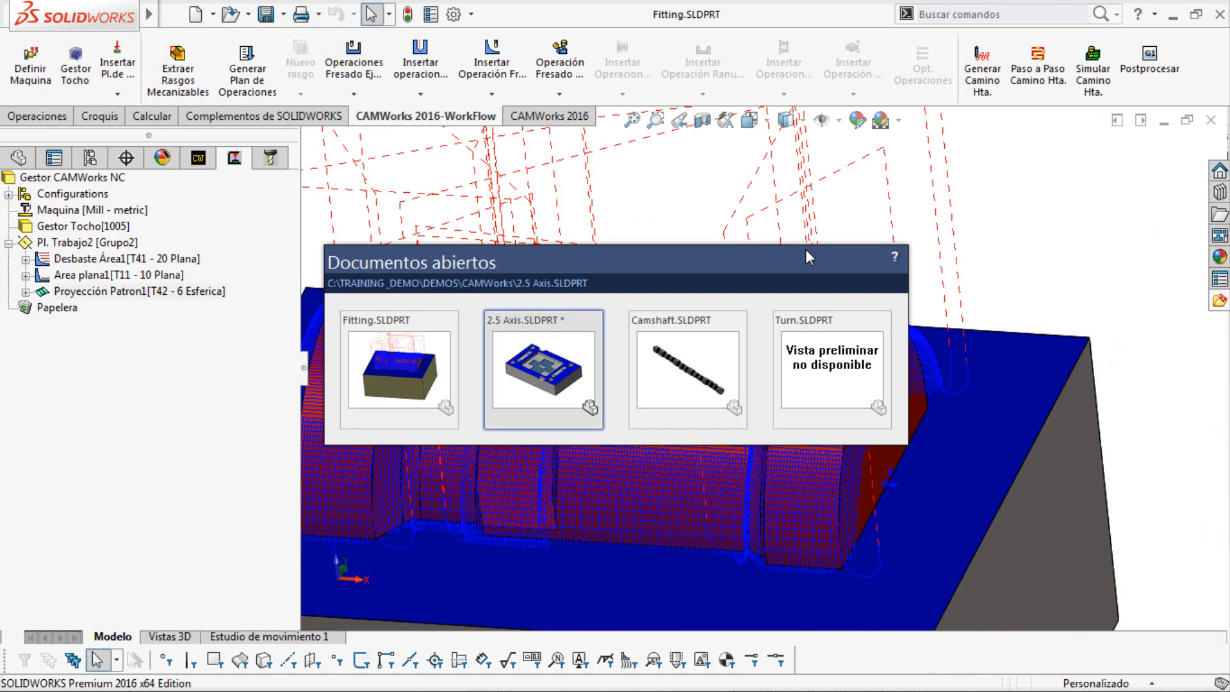
key("ctrl+Tab")
key("ctrl+Tab")
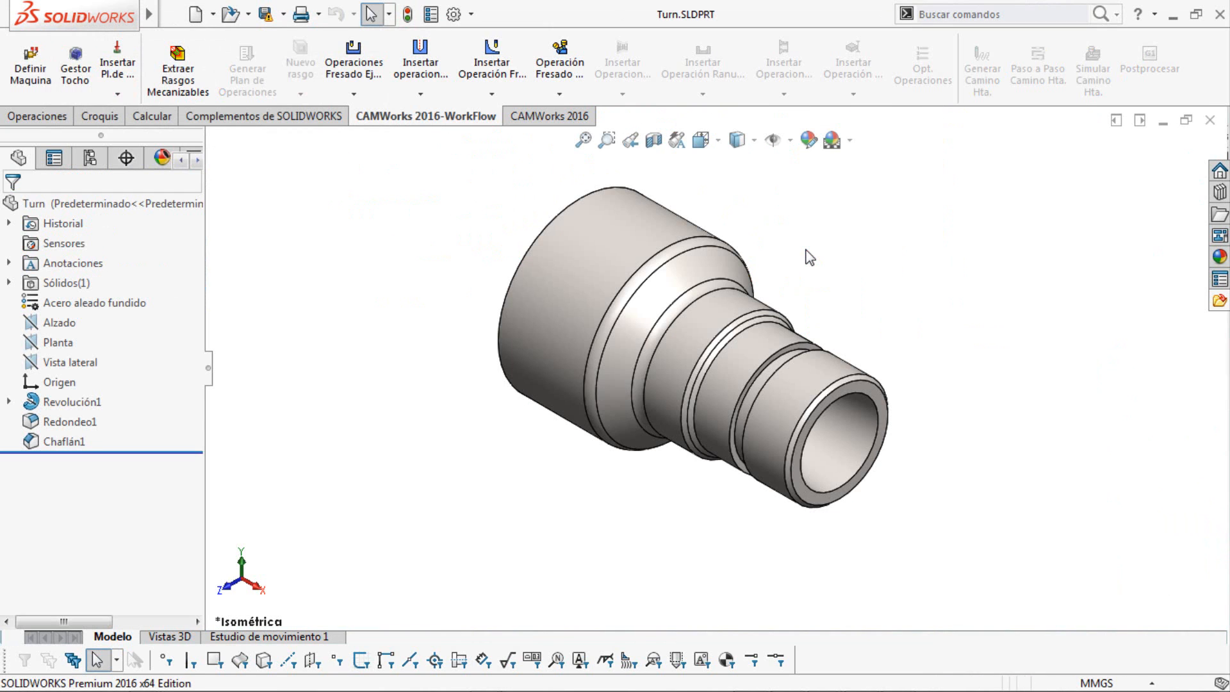
middle_click_drag(829, 353, 765, 538)
left_click_drag(214, 369, 329, 373)
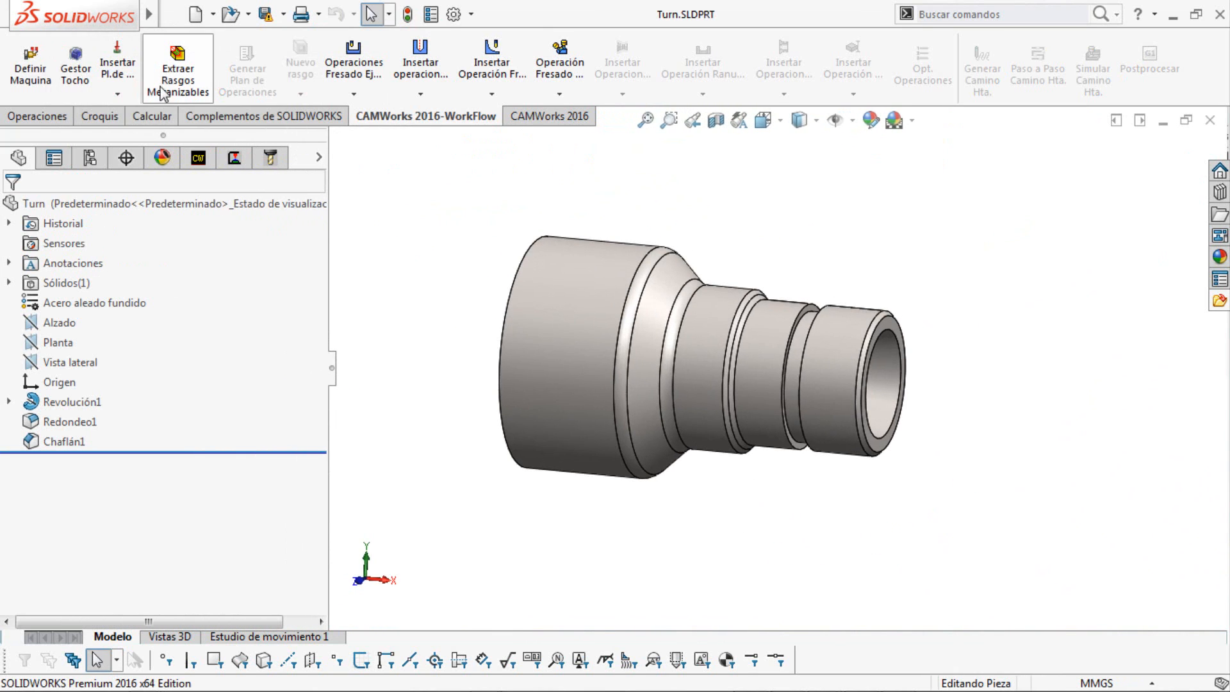
Define the Turn part's machine as the Turn Single Turret - Metric lathe, check its postprocessor settings, and accept the definition.
left_click(198, 157)
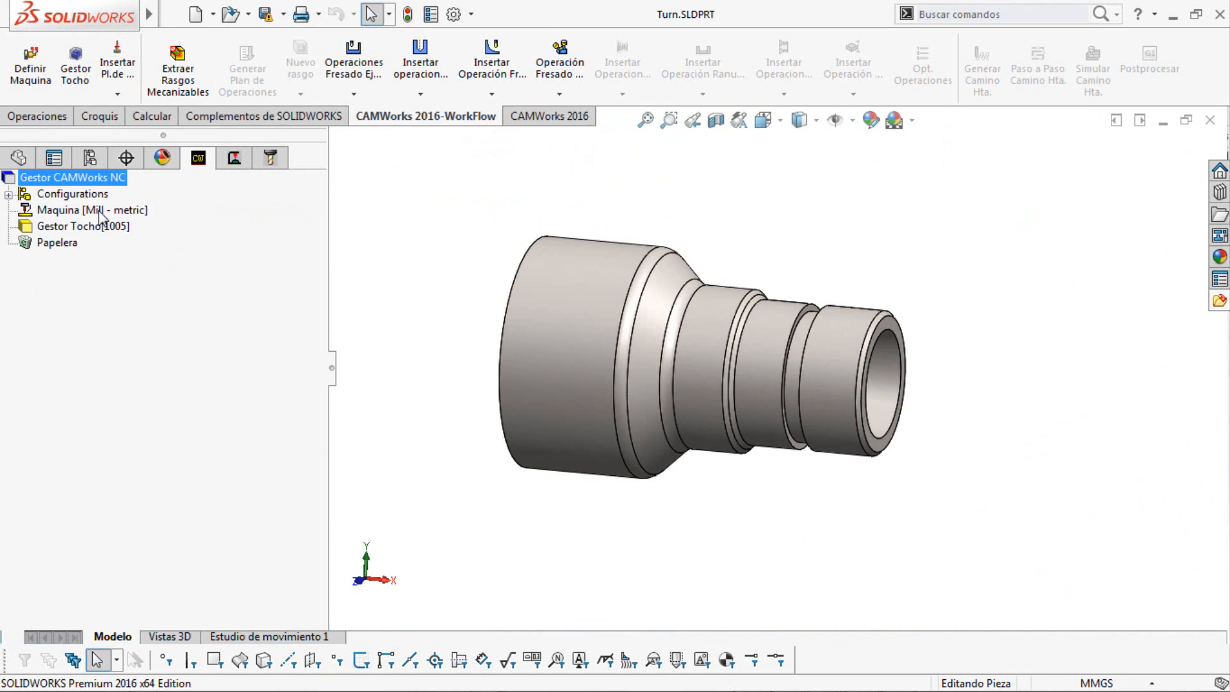
left_click(318, 58)
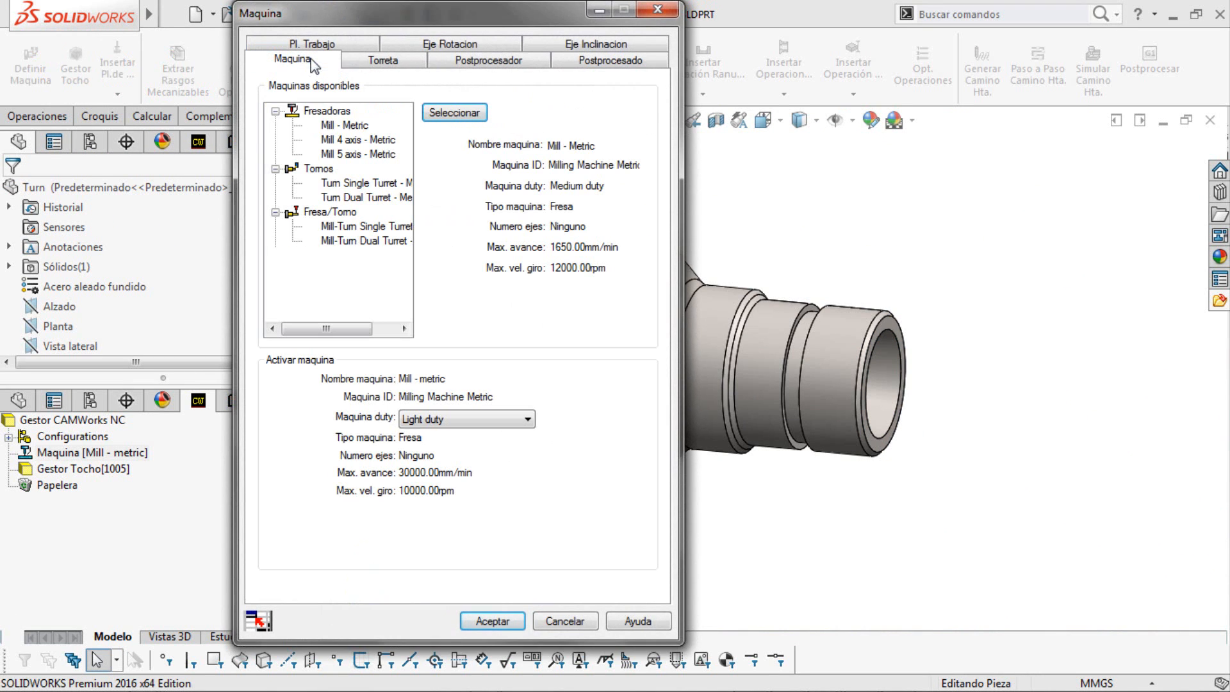
left_click(353, 183)
left_click(468, 113)
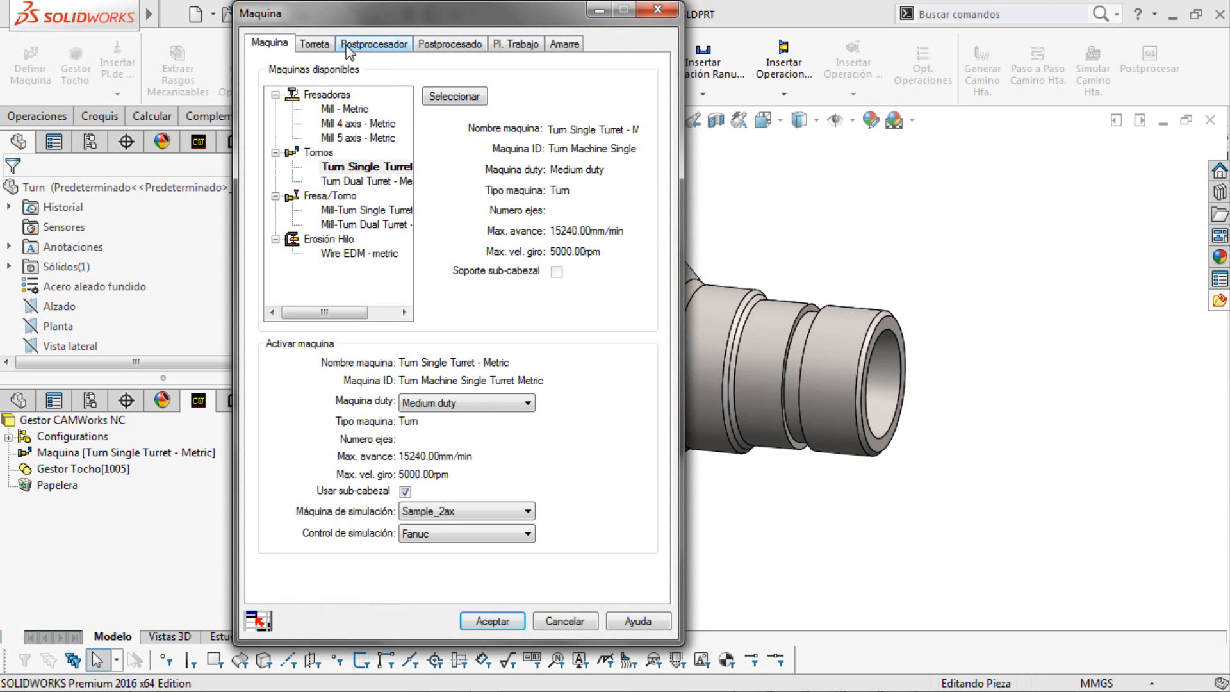
left_click(349, 51)
left_click(467, 46)
left_click(399, 46)
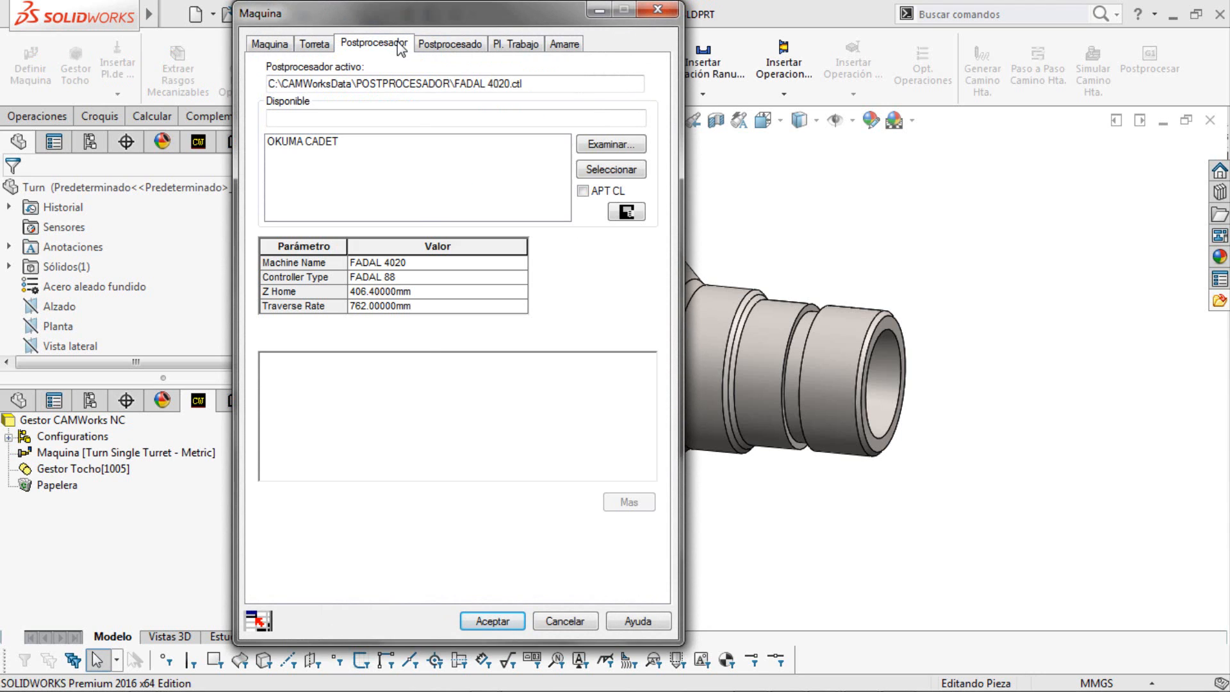
left_click(503, 627)
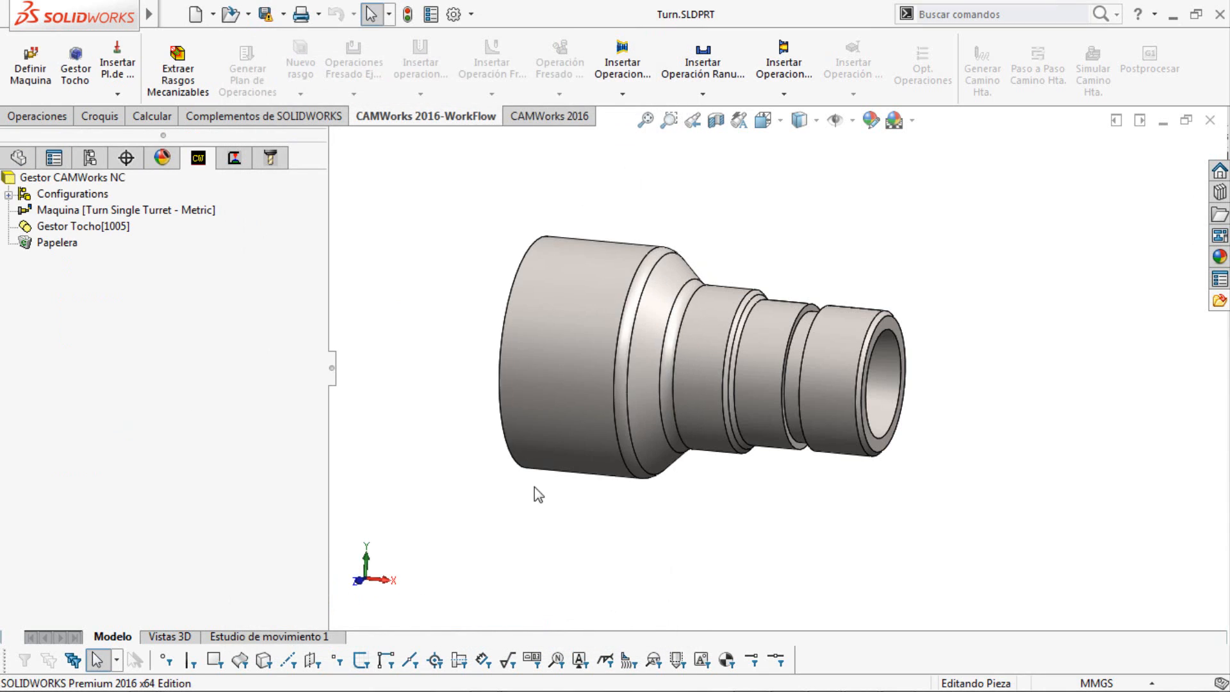
Extend the Turn part's bar stock with offsets of 3 mm at the bored end and 63 mm at the large-diameter end.
double_click(107, 228)
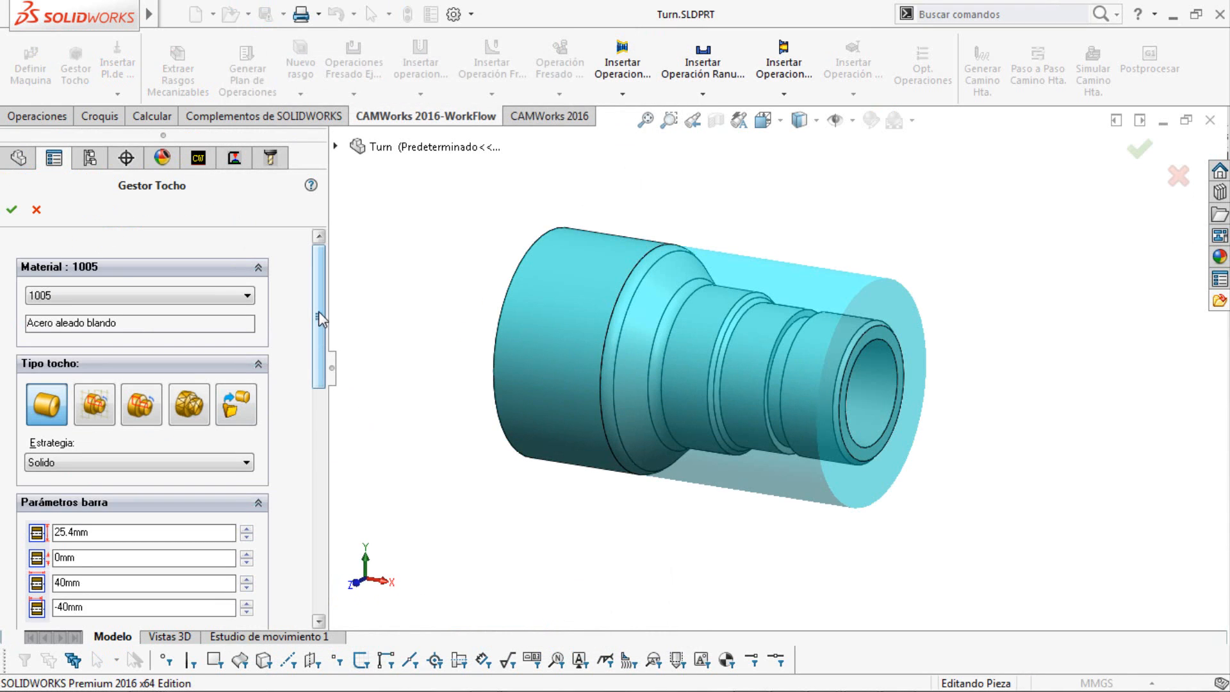
left_click_drag(320, 319, 319, 407)
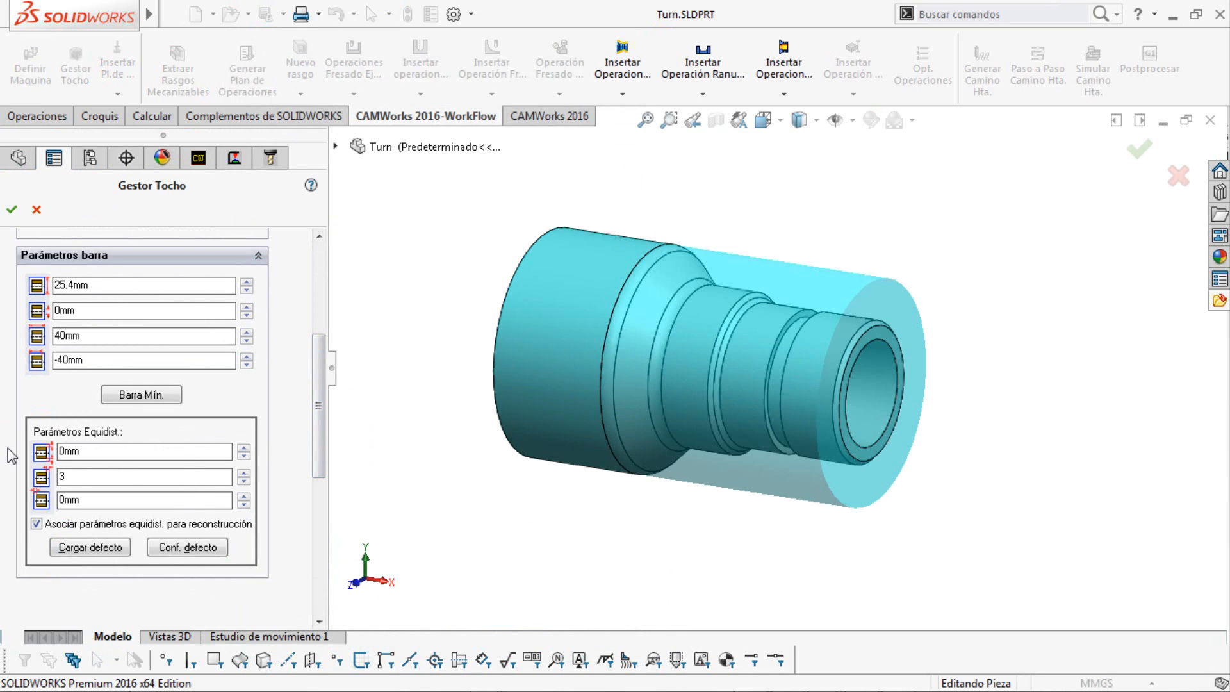
key("Tab")
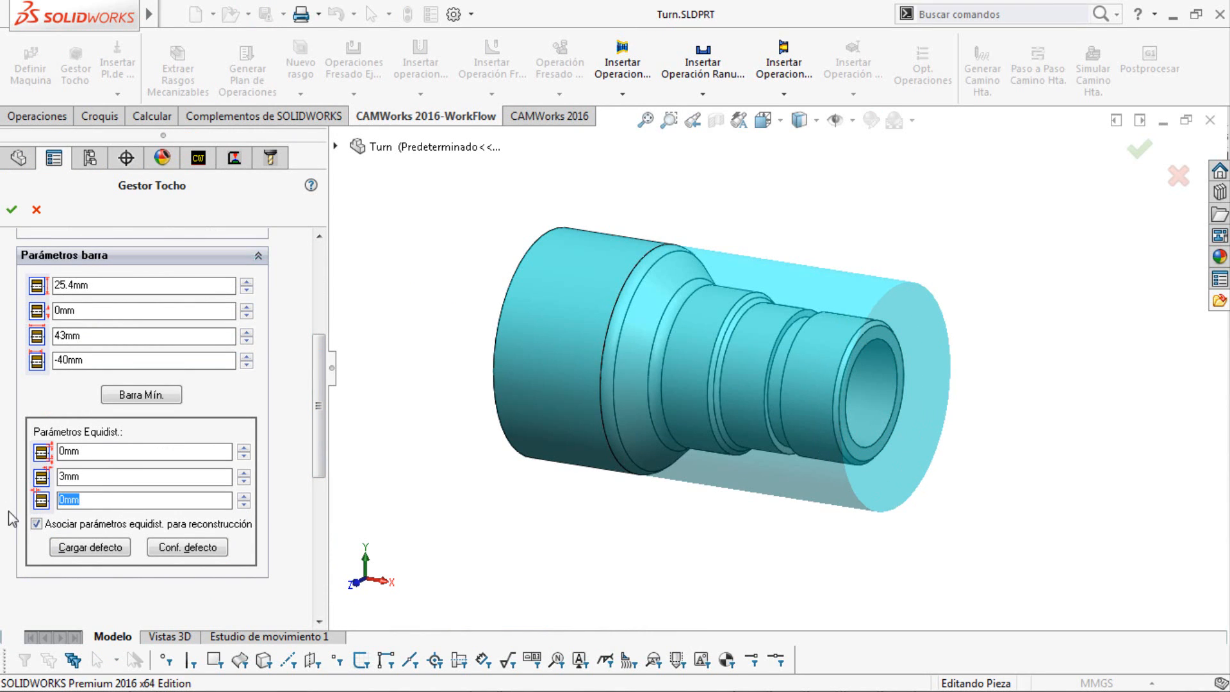
key("Tab")
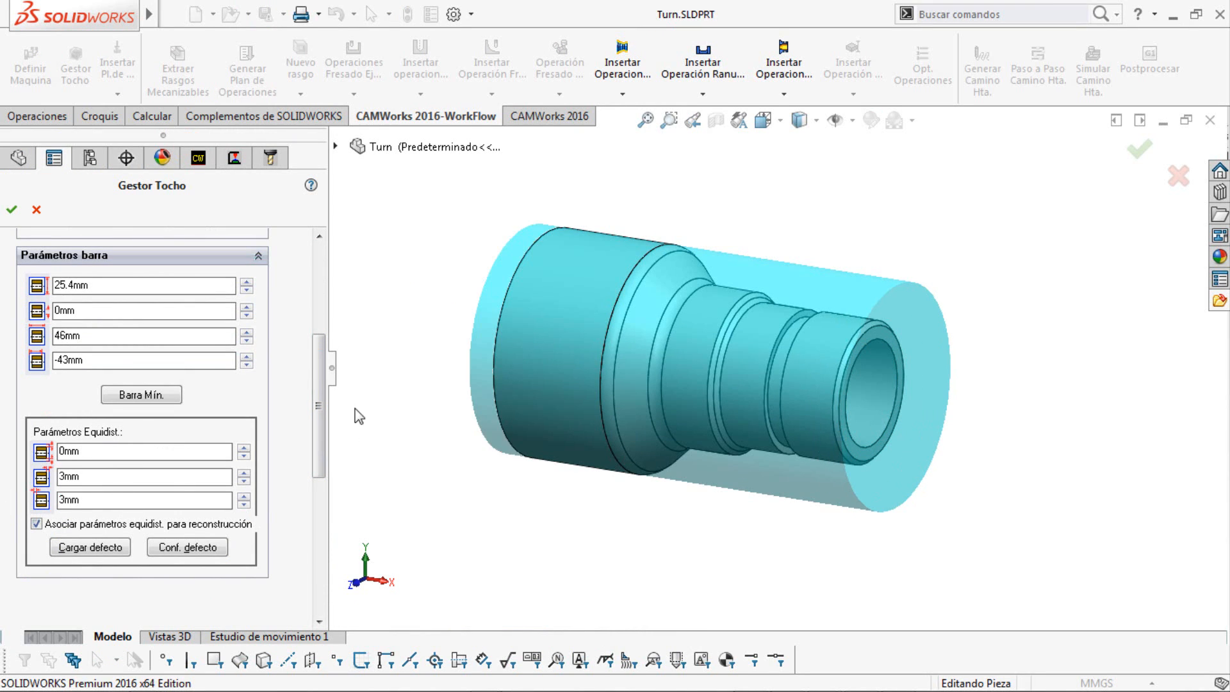
scroll(498, 400, "up", 1)
left_click(244, 498)
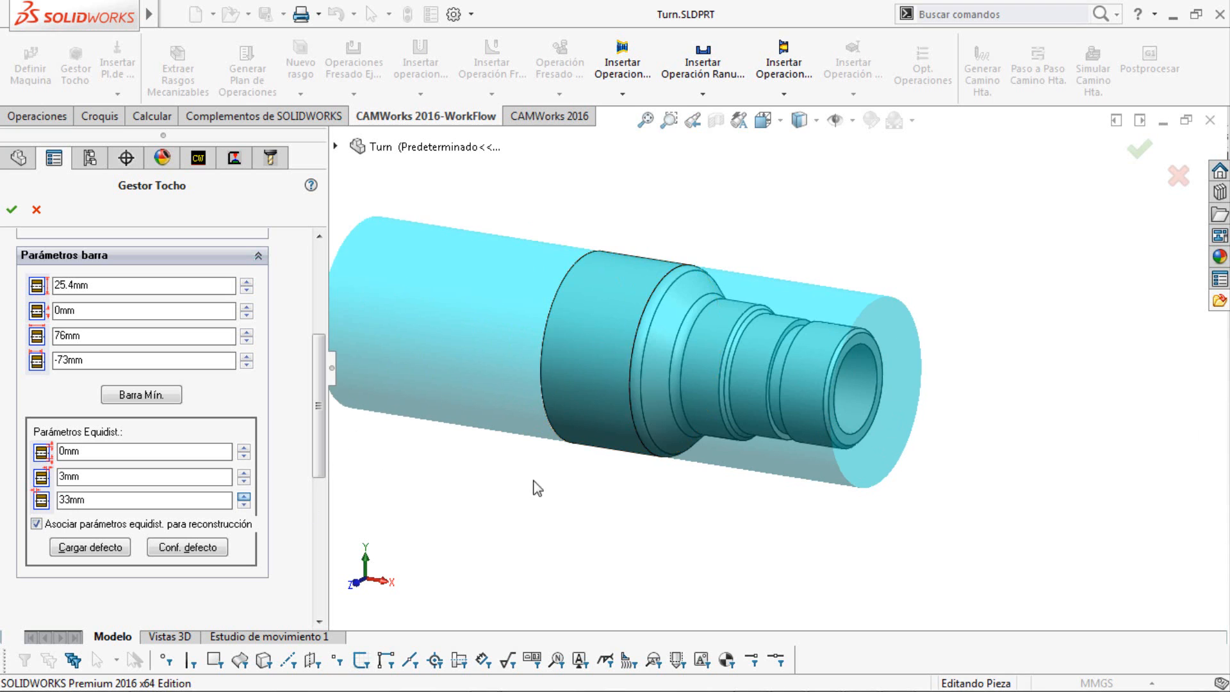
left_click(244, 498)
scroll(632, 439, "up", 2)
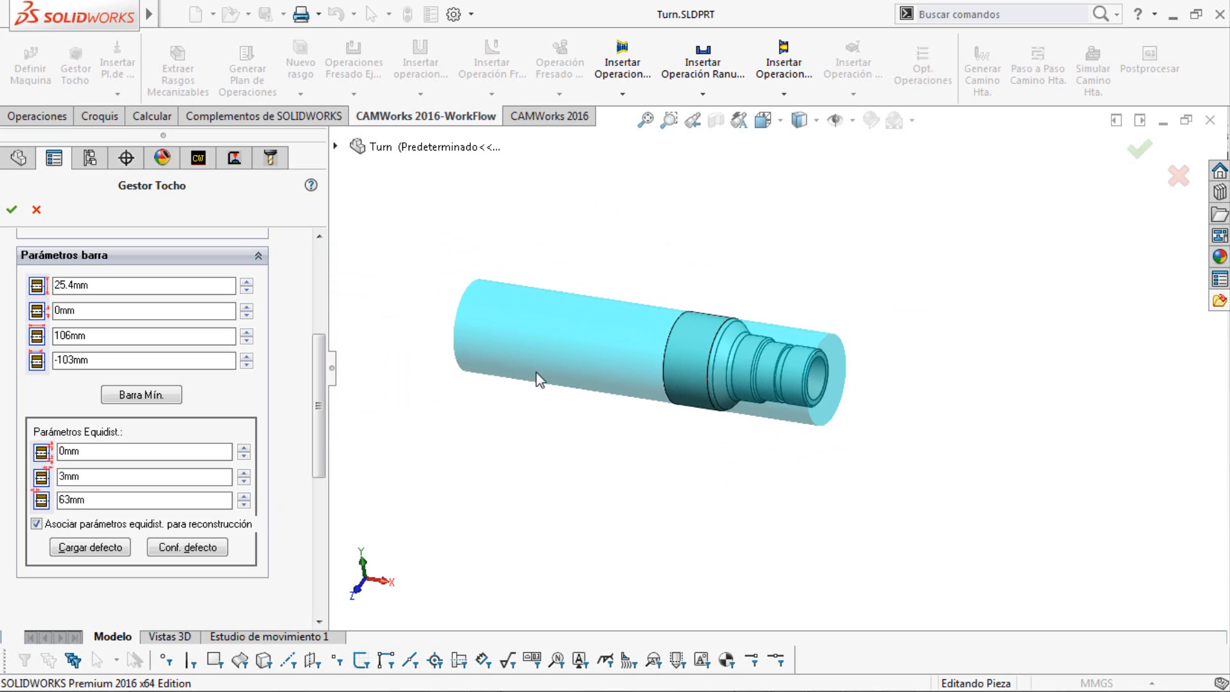
middle_click_drag(538, 379, 521, 508)
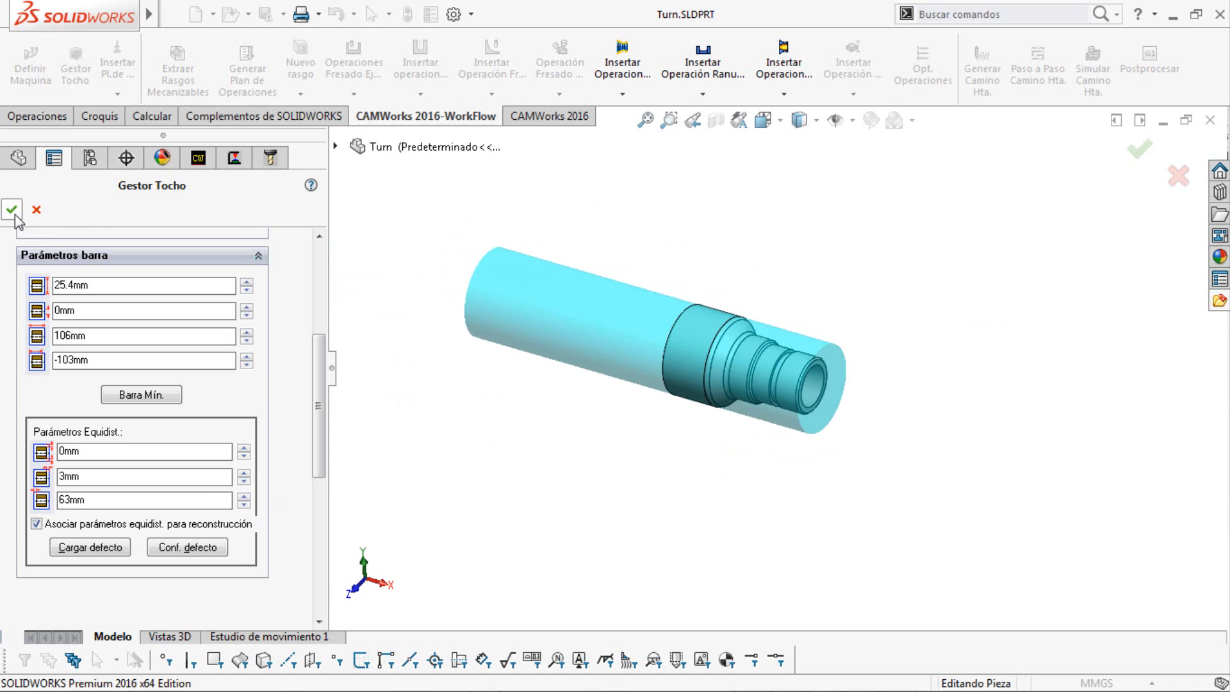
left_click(11, 210)
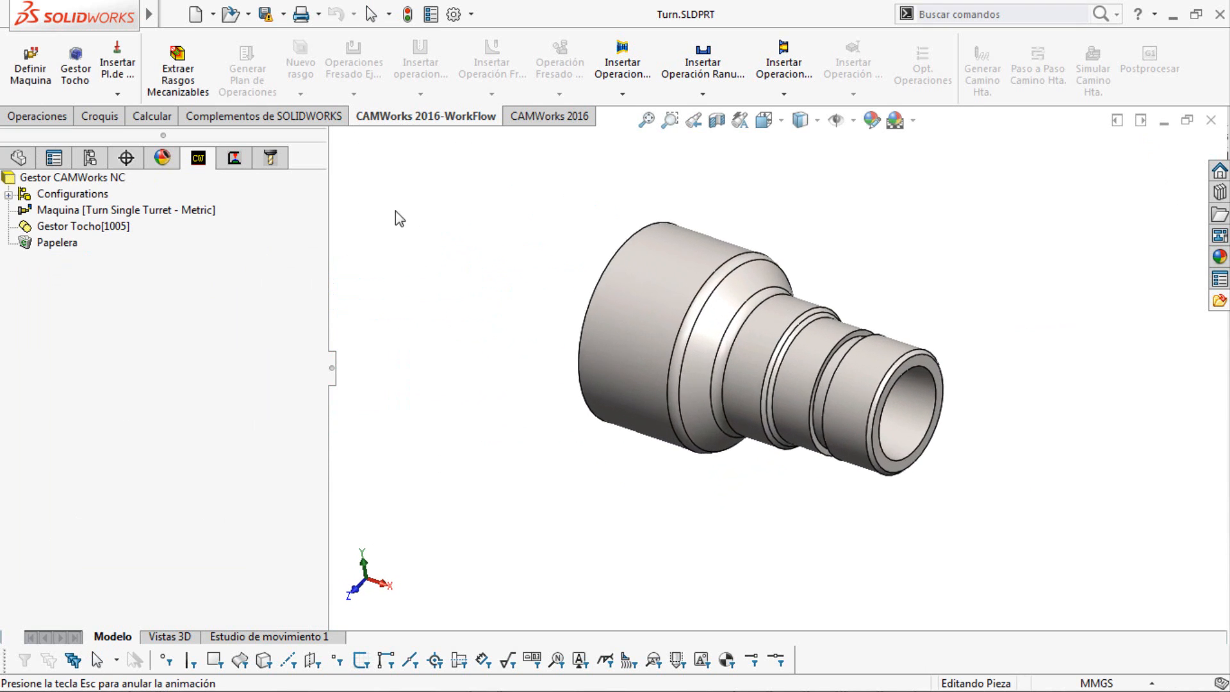
Extract the Turn part's machinable features and review the facing, outer diameter, inner diameter and cut-off features on the model.
left_click(194, 83)
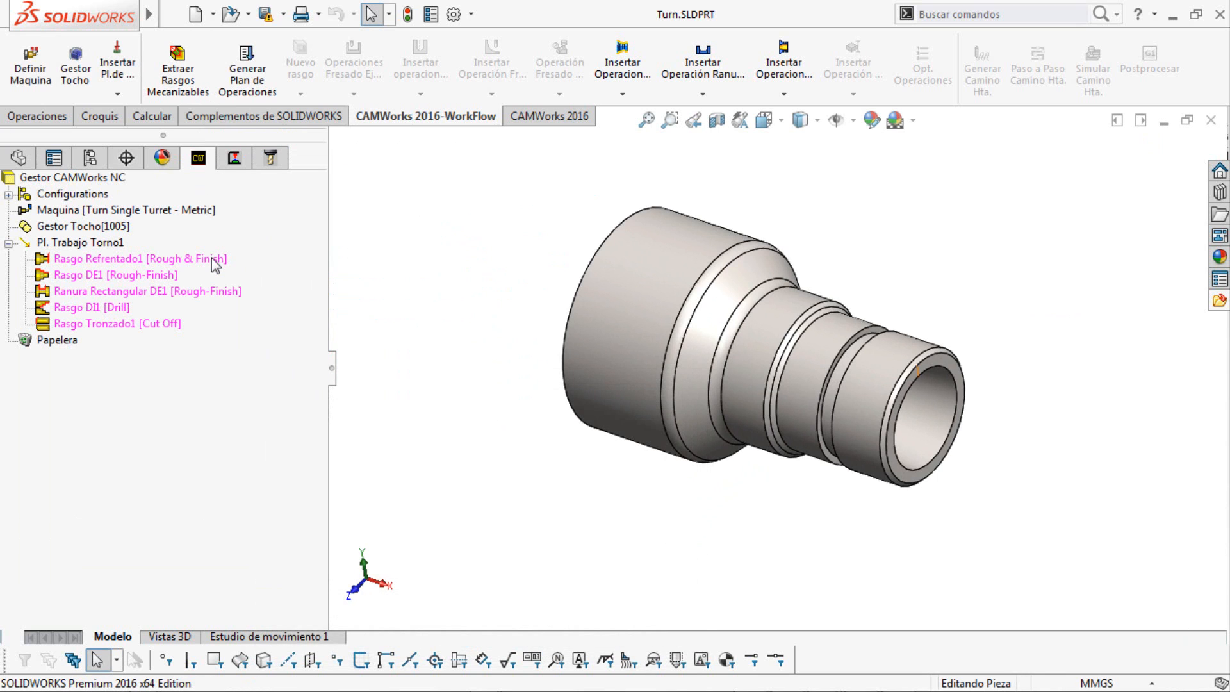
left_click(218, 259)
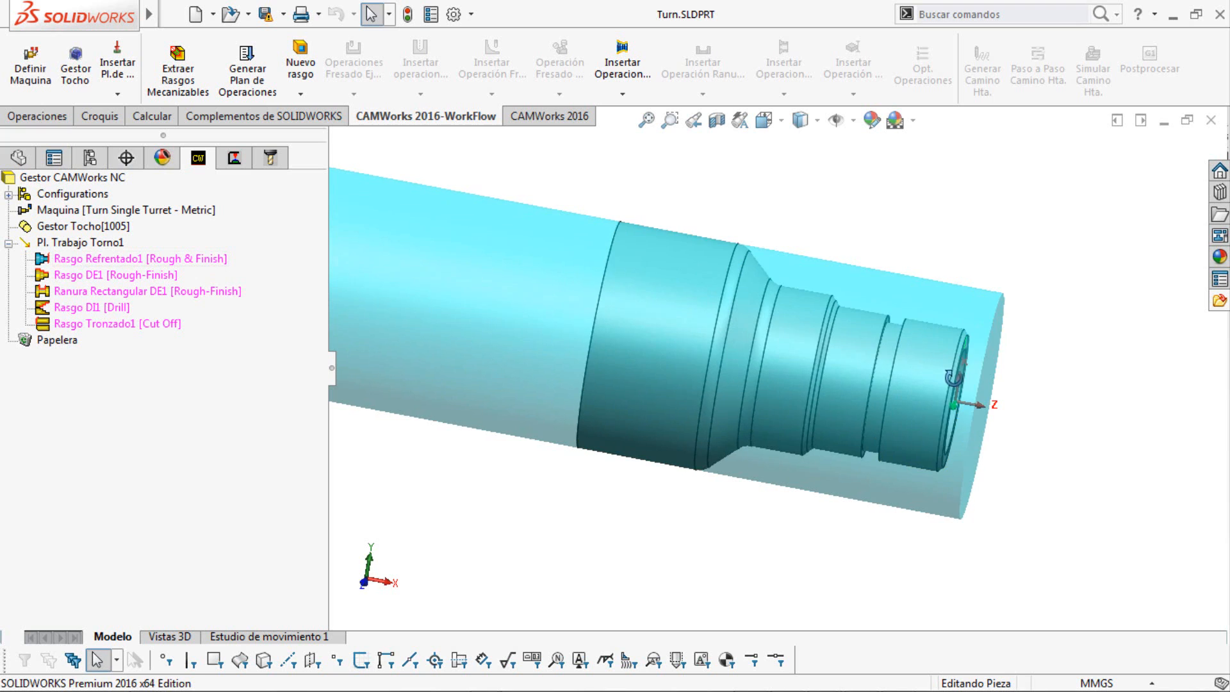
left_click(153, 274)
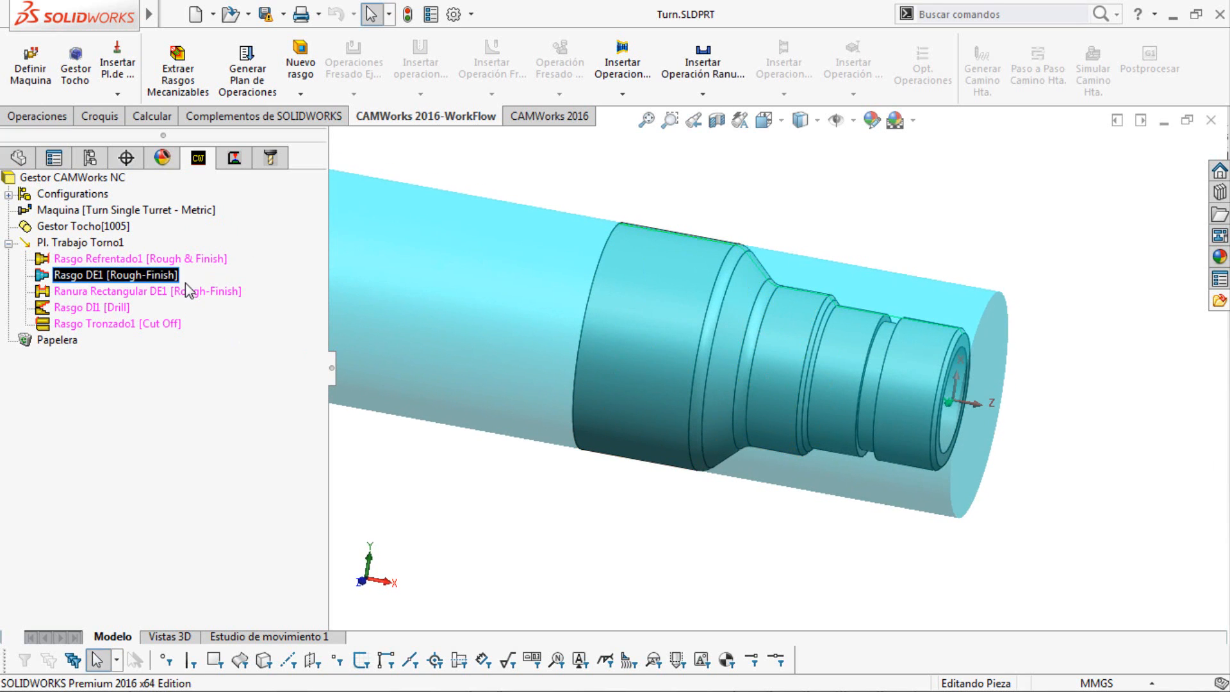
left_click(110, 309)
middle_click_drag(749, 378, 904, 392)
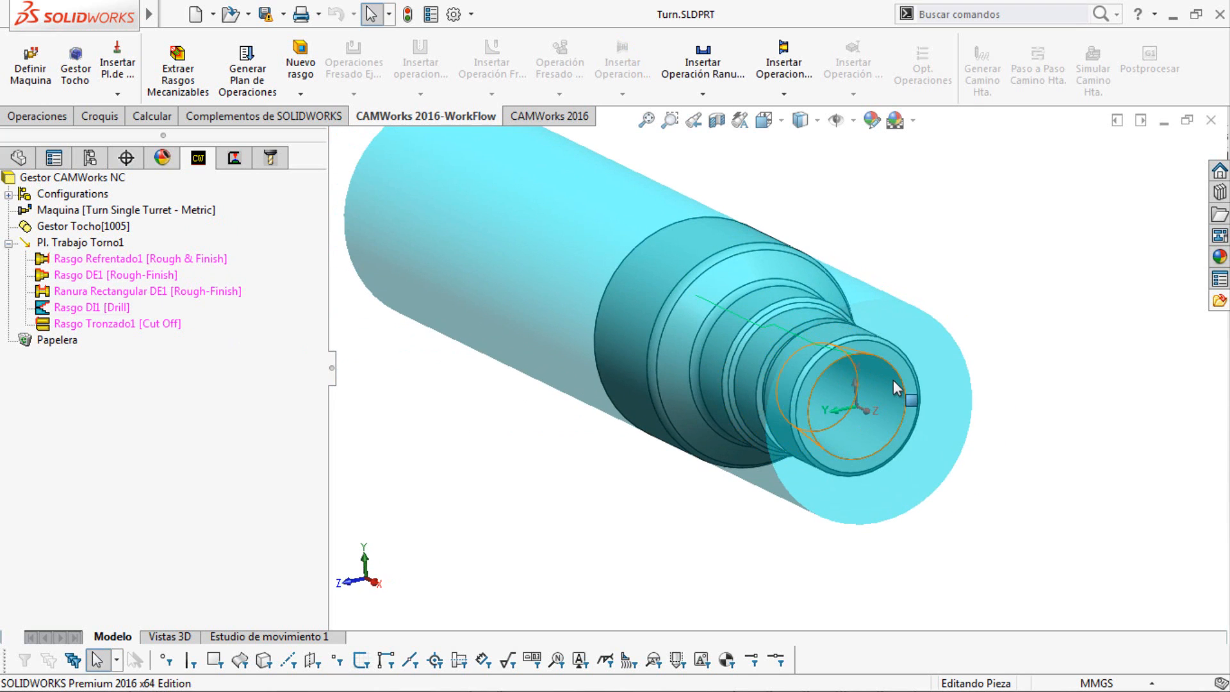
left_click(117, 326)
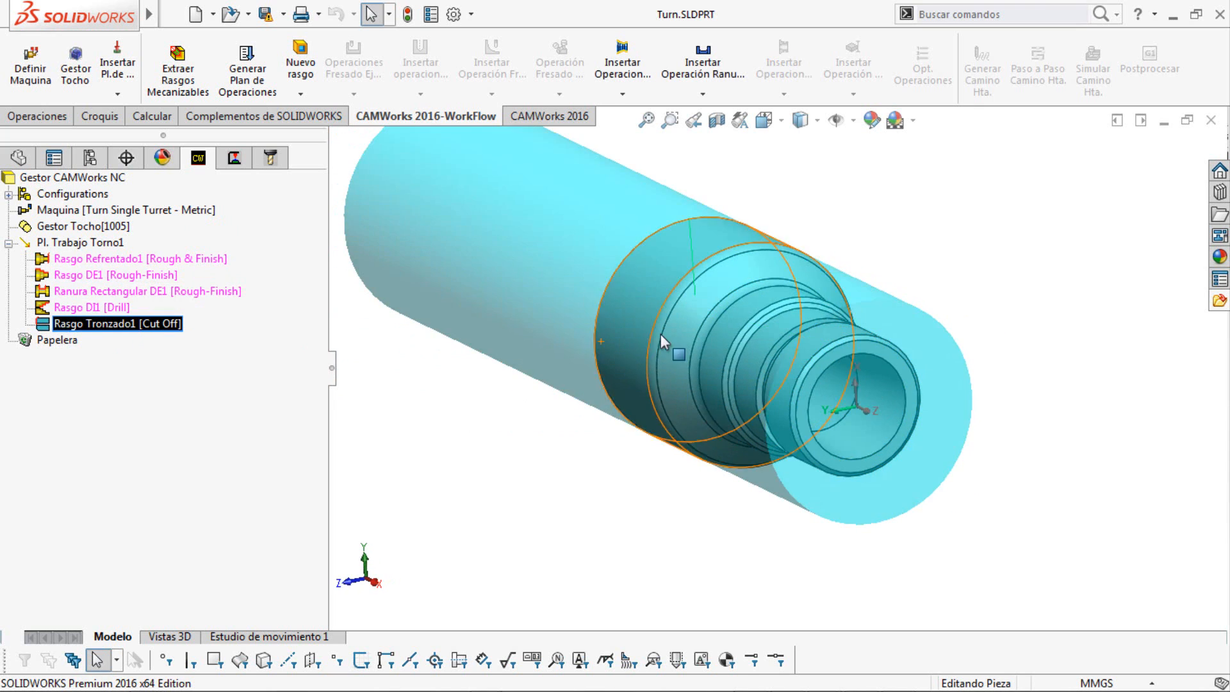
middle_click_drag(661, 337, 762, 330)
middle_click_drag(618, 274, 590, 298)
scroll(590, 298, "up", 4)
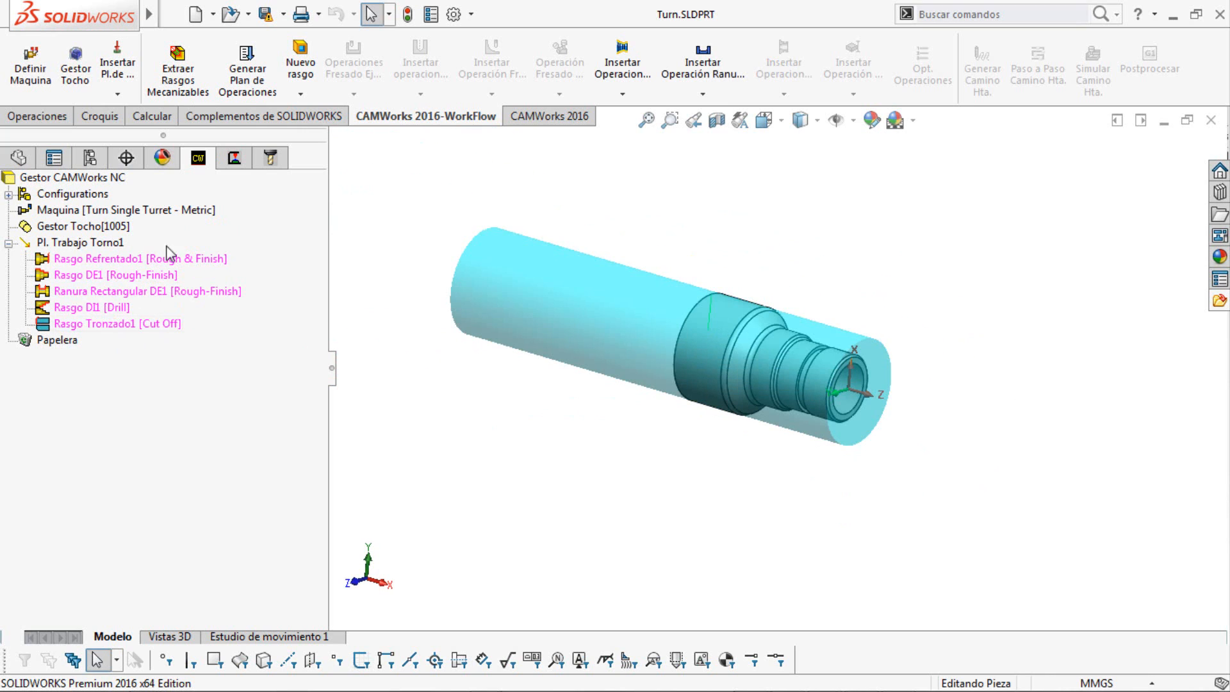
Generate the operation plan for the extracted turning features and calculate all of its toolpaths.
left_click(248, 96)
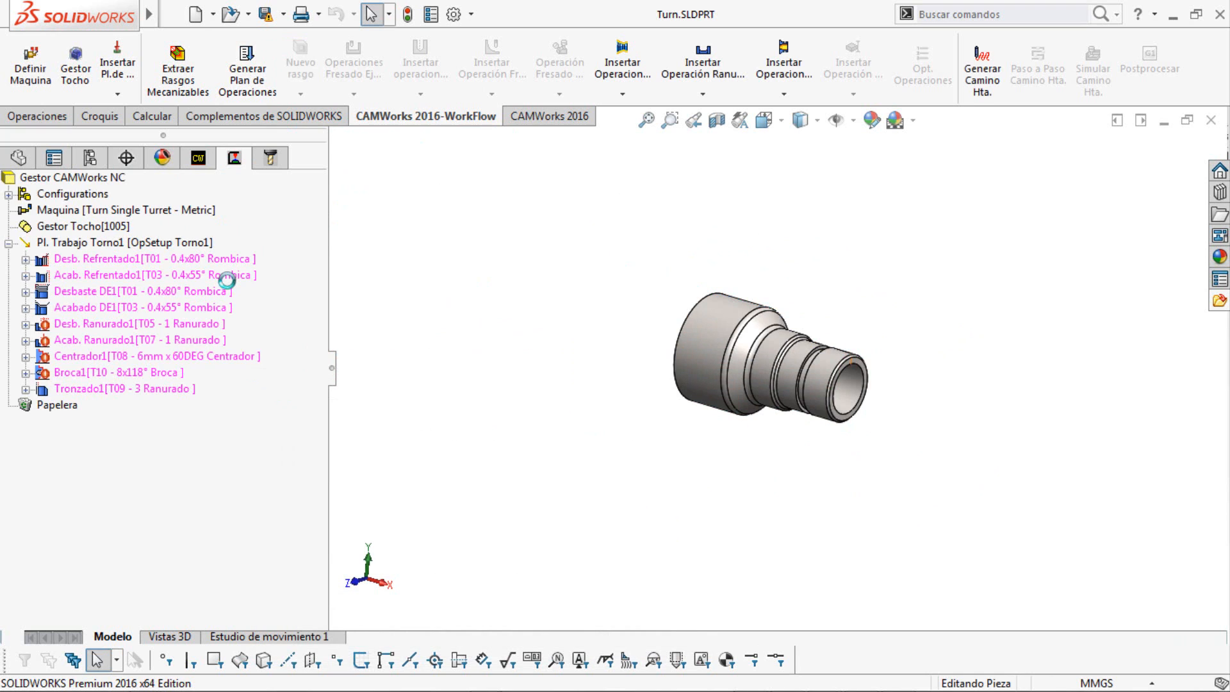
left_click(970, 59)
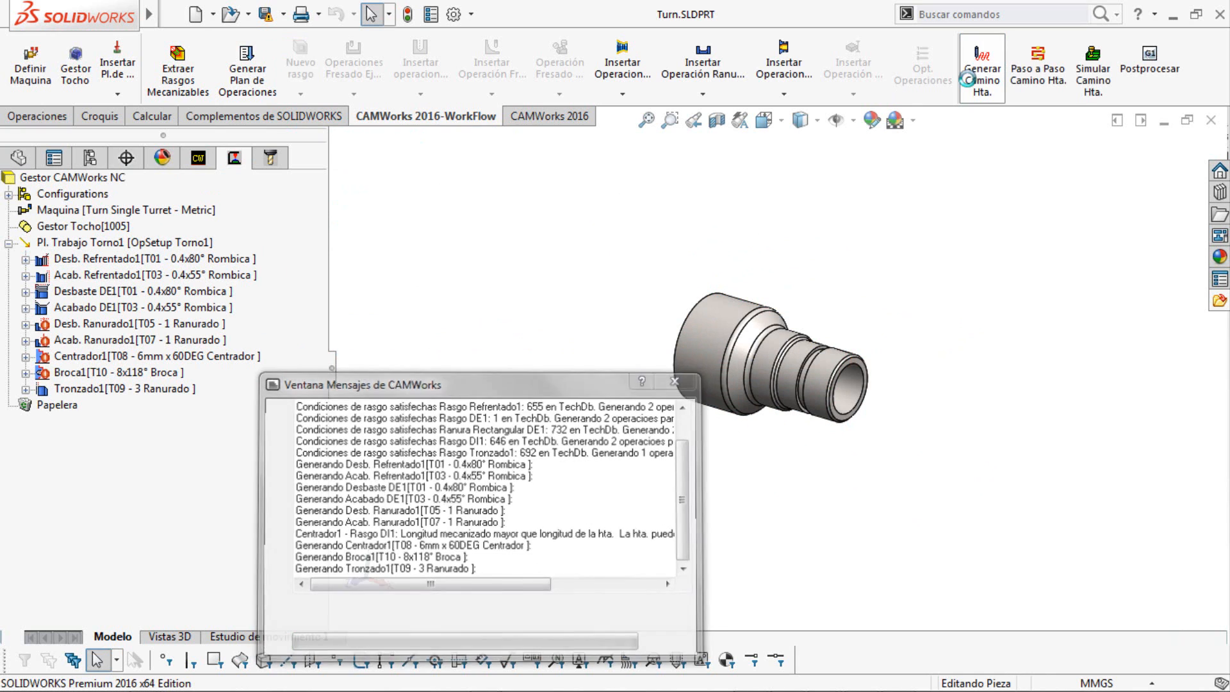
Simulate the complete turning process, compare the machined result with the design part, and close the simulation.
left_click(1110, 88)
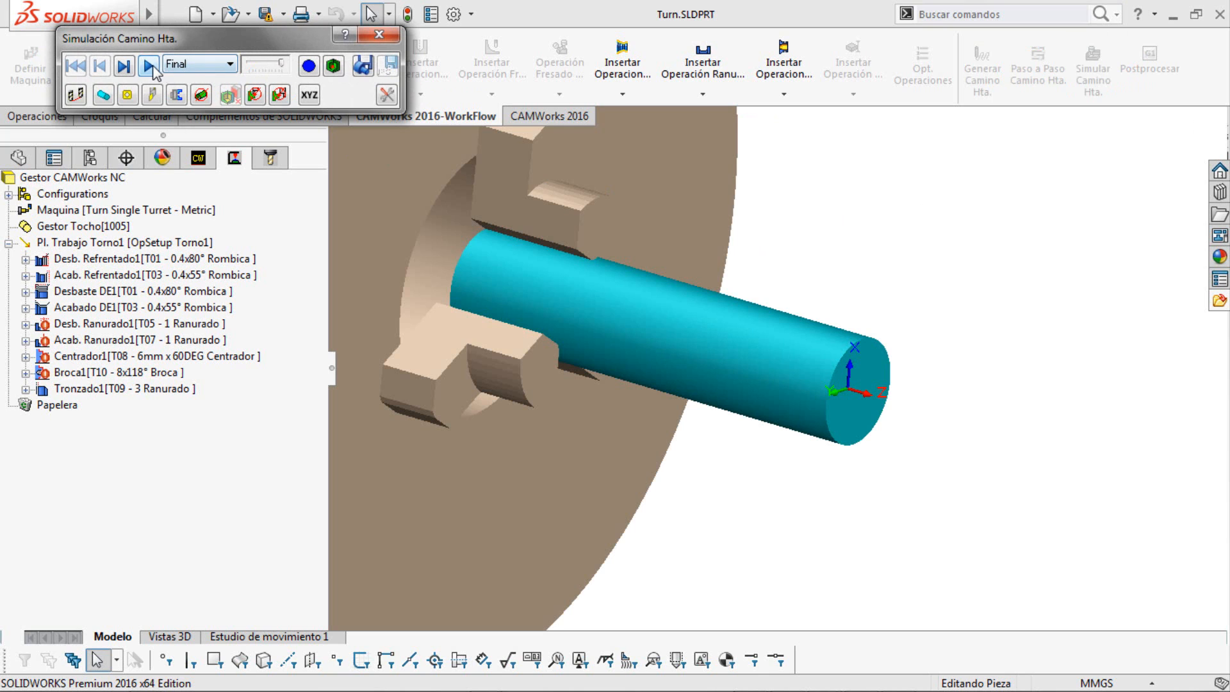
left_click(149, 66)
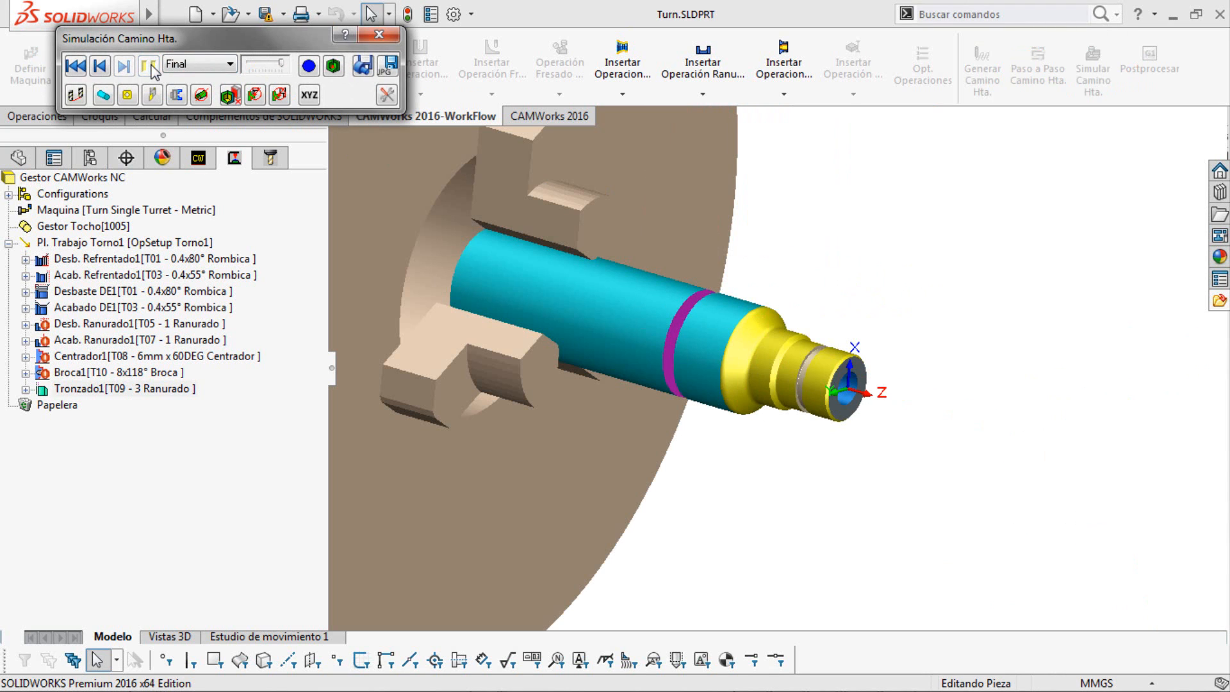
middle_click_drag(828, 338, 928, 330)
scroll(833, 345, "down", 2)
middle_click_drag(774, 340, 636, 365)
scroll(698, 360, "down", 4)
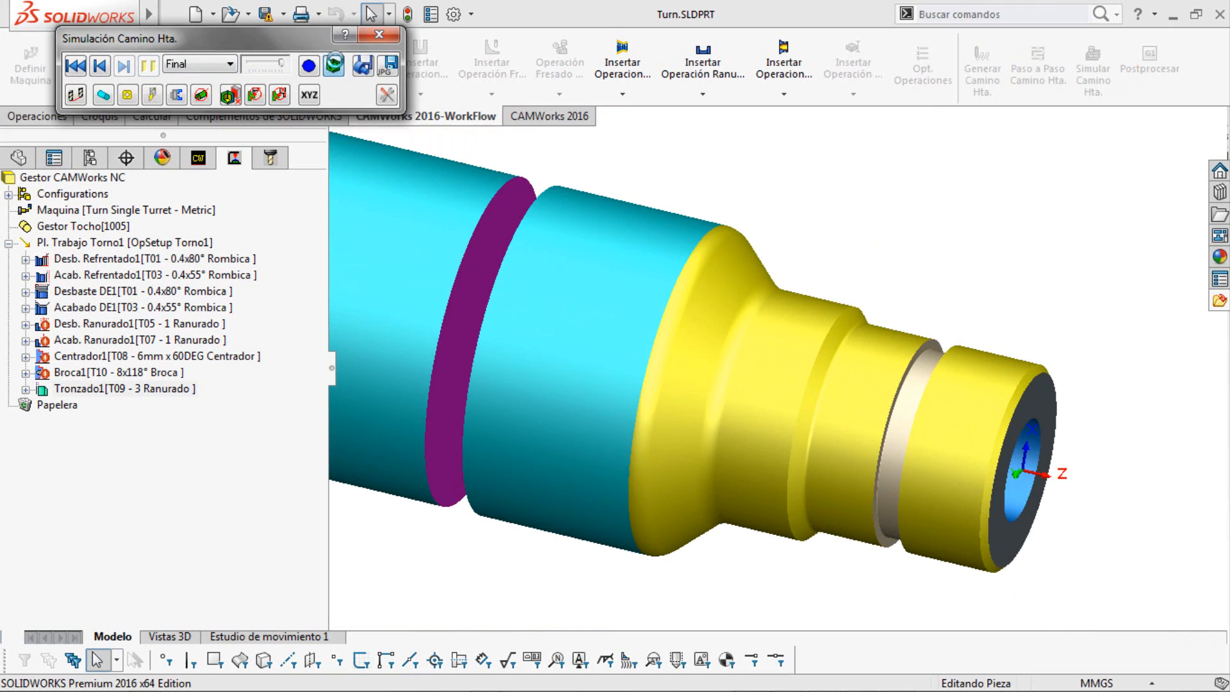
left_click(333, 66)
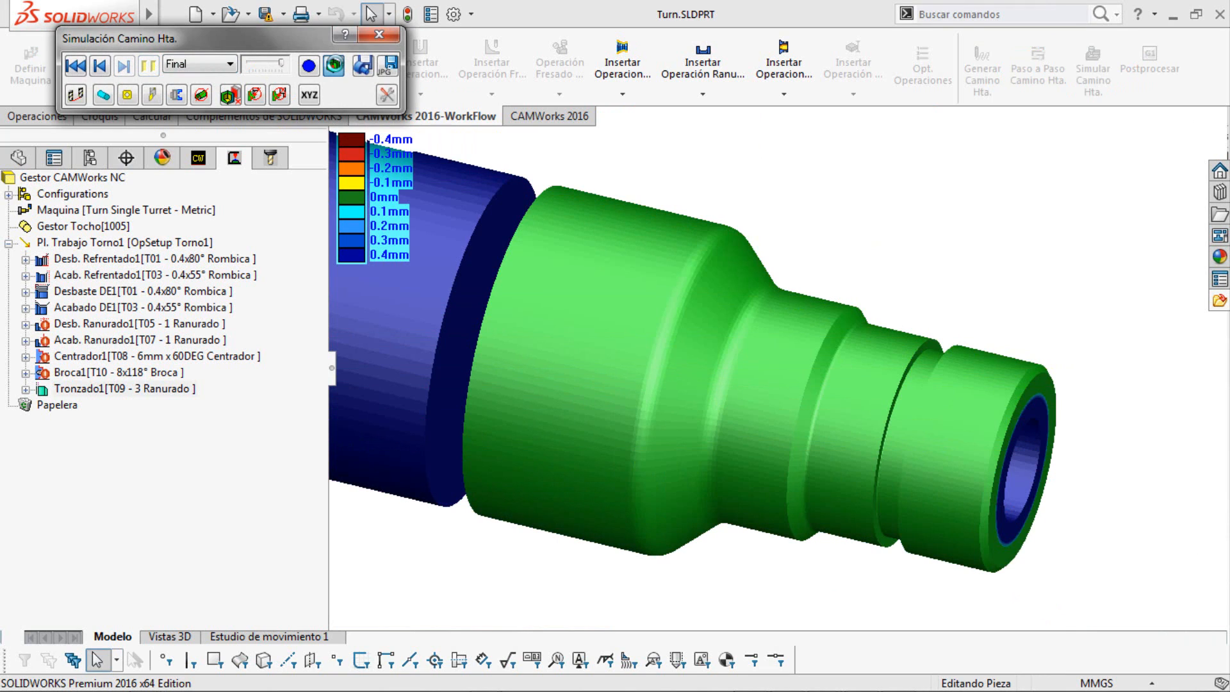
left_click(397, 35)
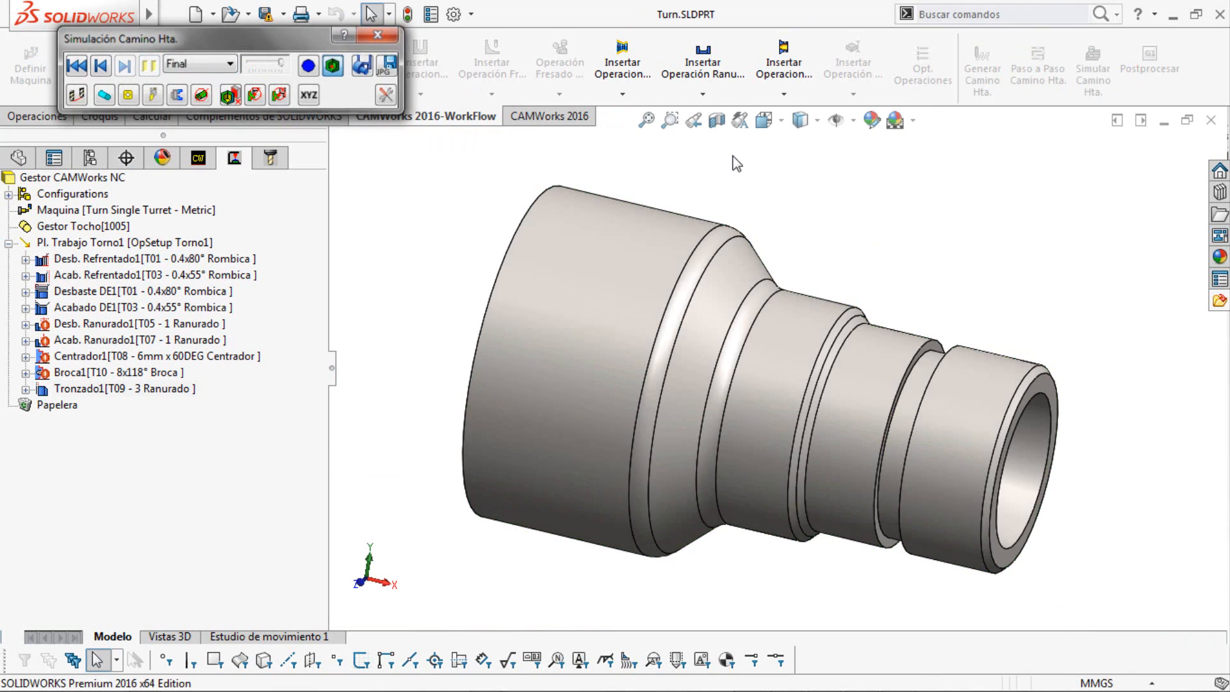
Switch to the open Camshaft.SLDPRT document, show its CAMWorks feature tree, and inspect the shaft's journals and cam lobes up close.
key("ctrl+Tab")
key("ctrl+Tab")
key("ctrl+Tab")
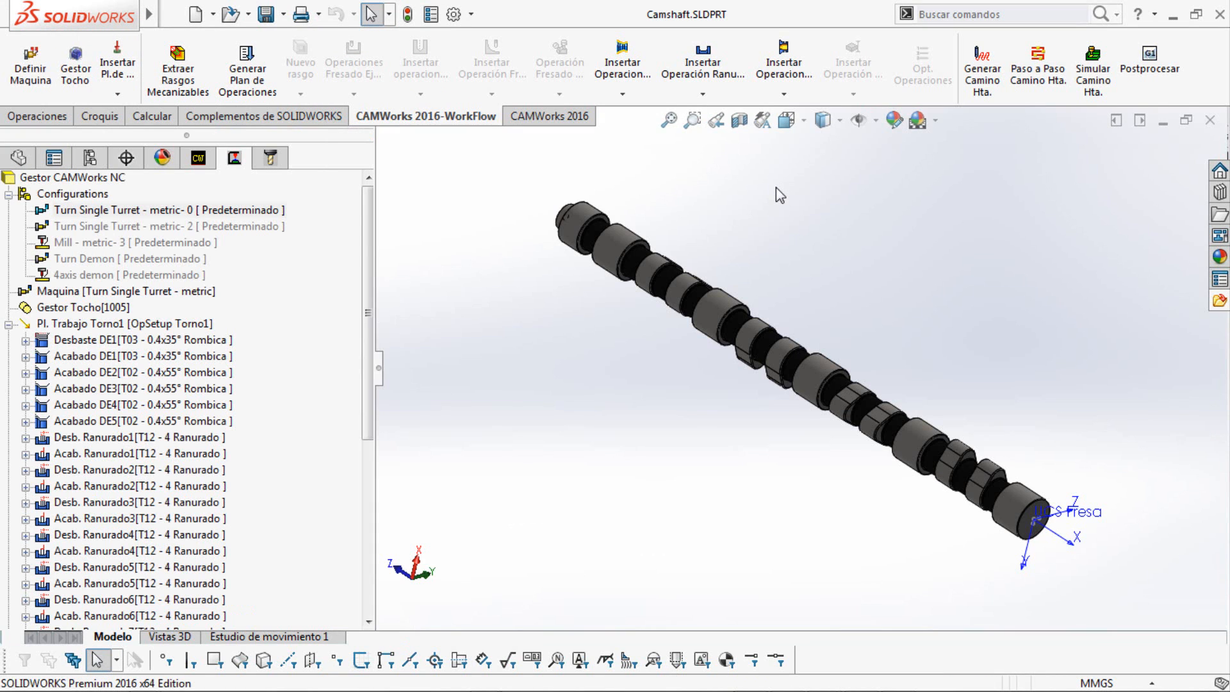
left_click(199, 159)
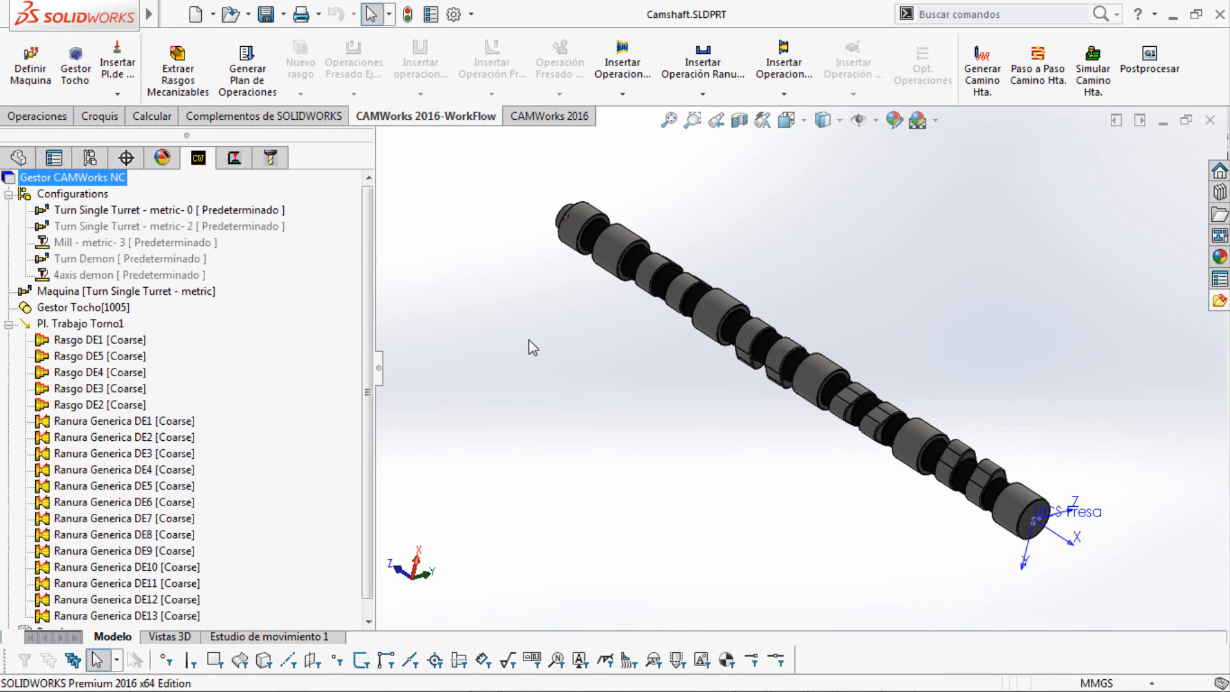
middle_click_drag(914, 442, 920, 409)
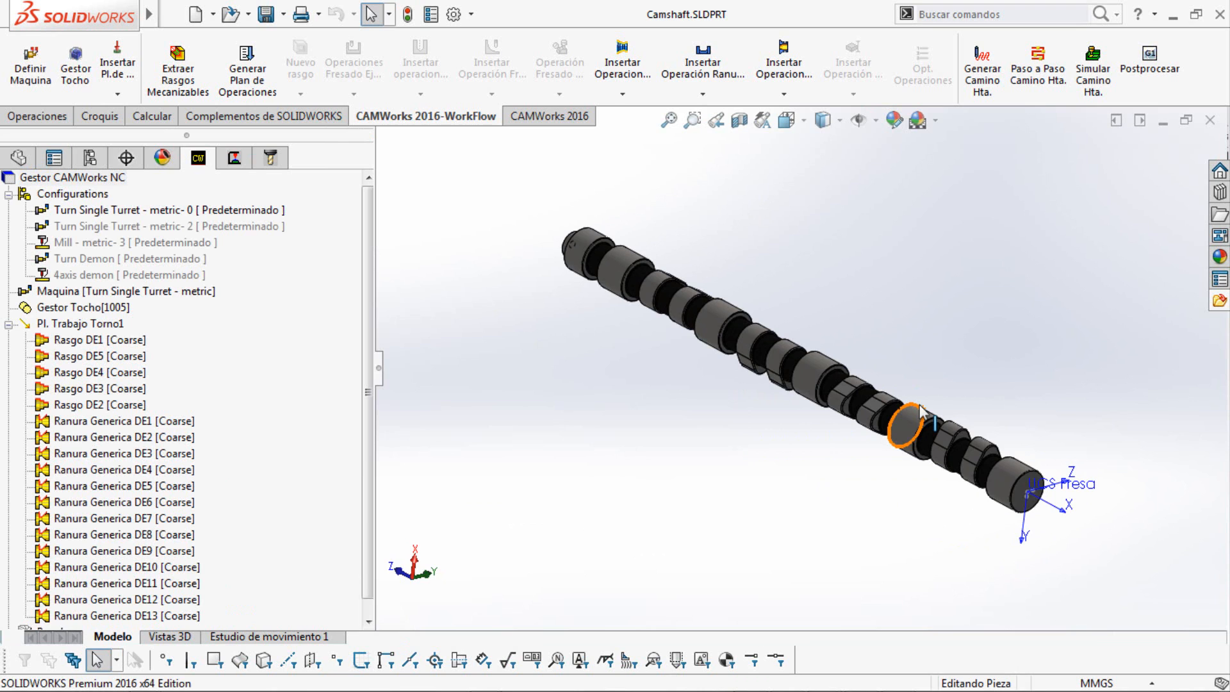
scroll(920, 410, "down", 5)
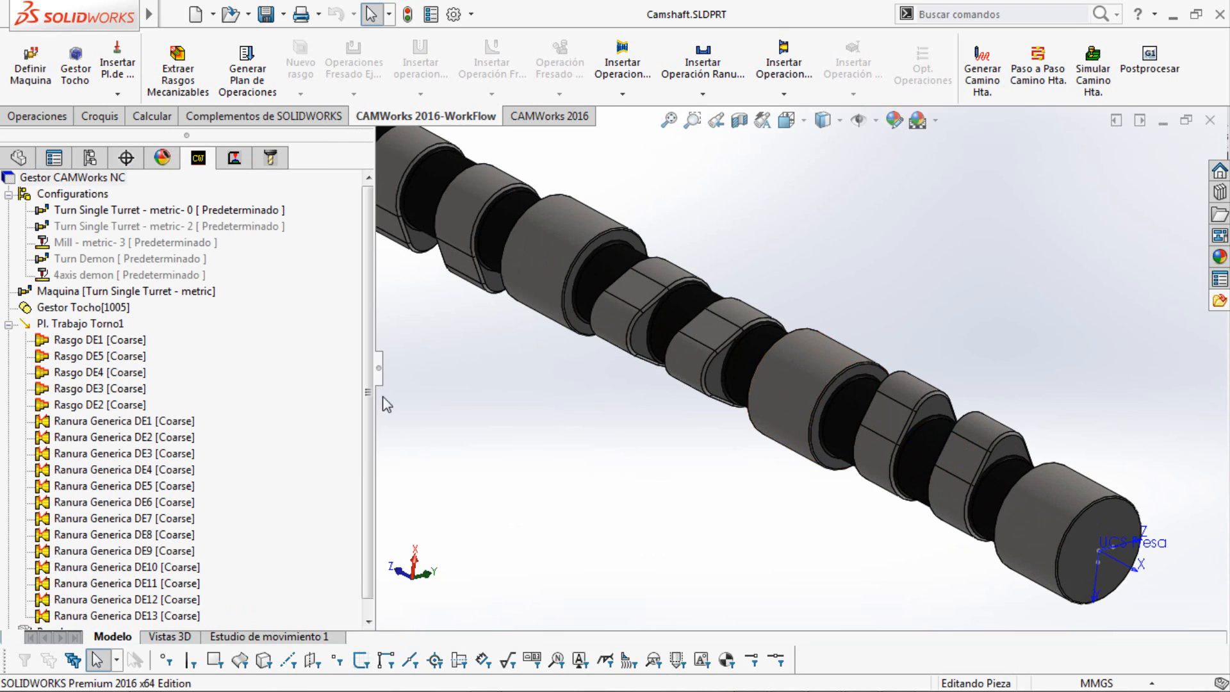
scroll(851, 308, "up", 6)
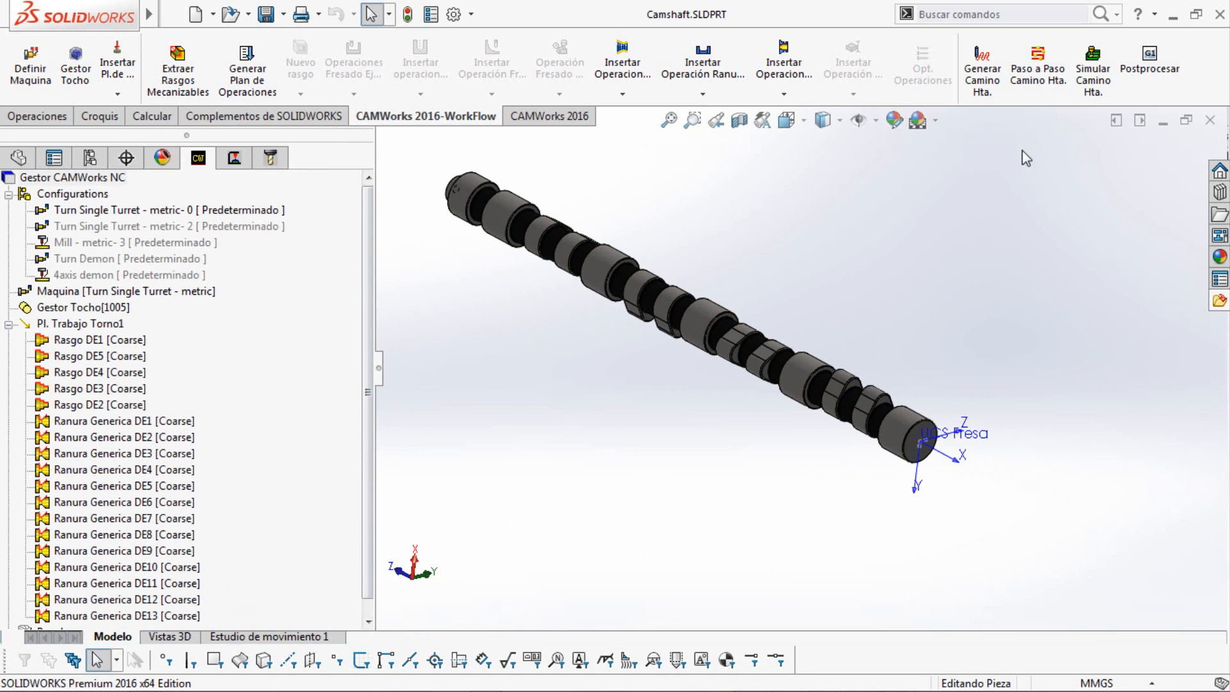
Simulate the camshaft's turning operations through to the last groove and inspect the turned shaft.
left_click(1092, 64)
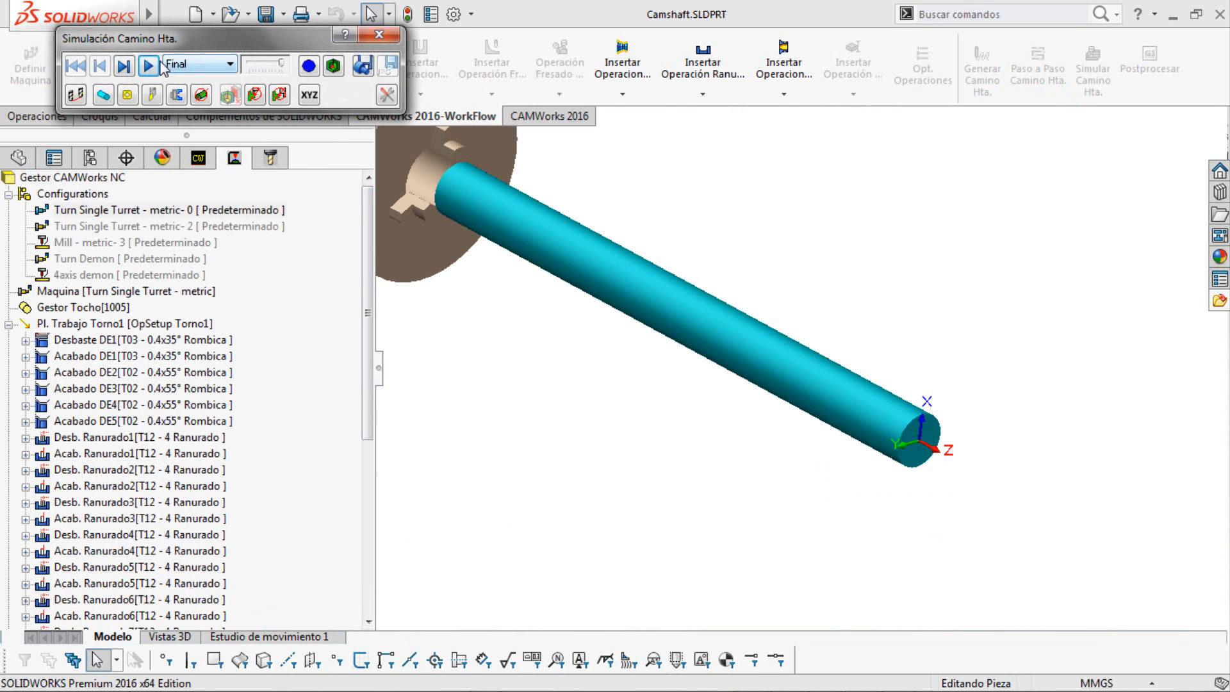
left_click(150, 66)
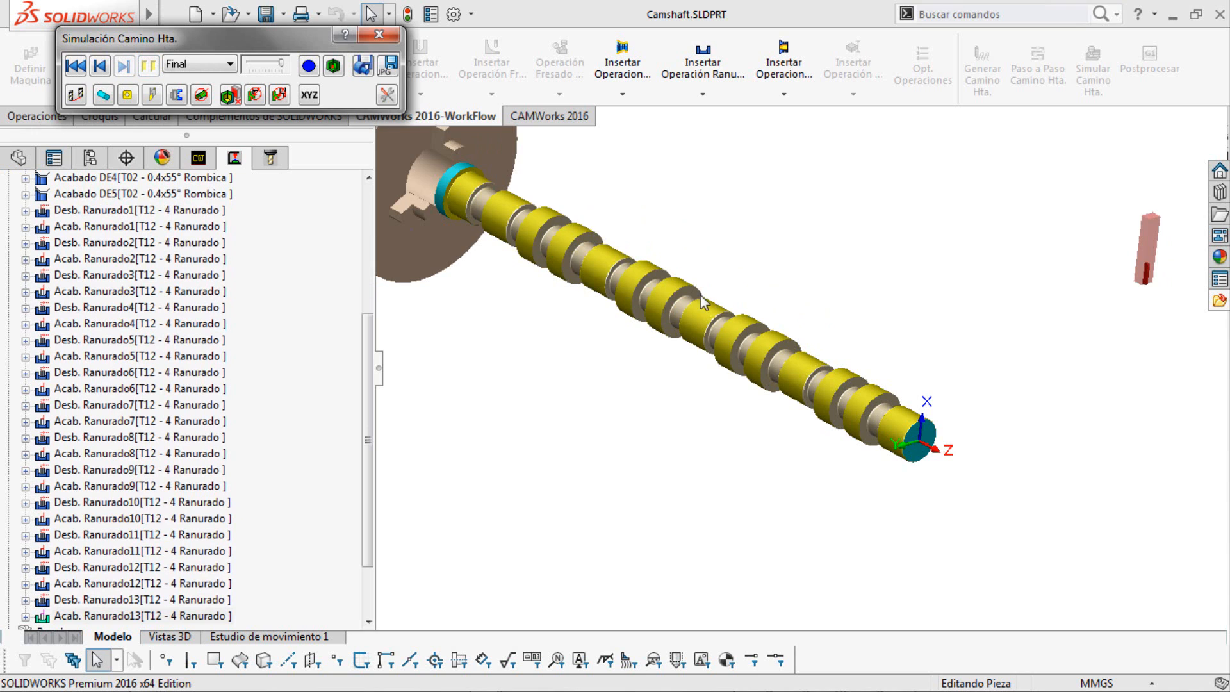
middle_click_drag(703, 300, 738, 313)
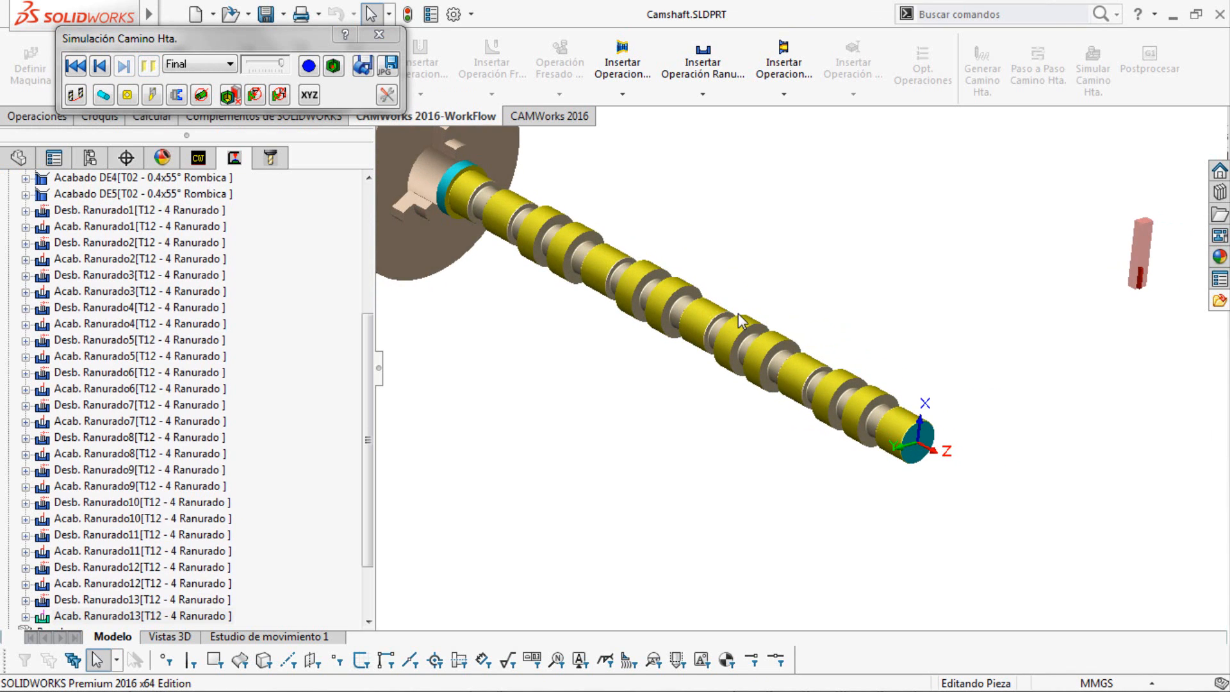
middle_click_drag(847, 366, 769, 370)
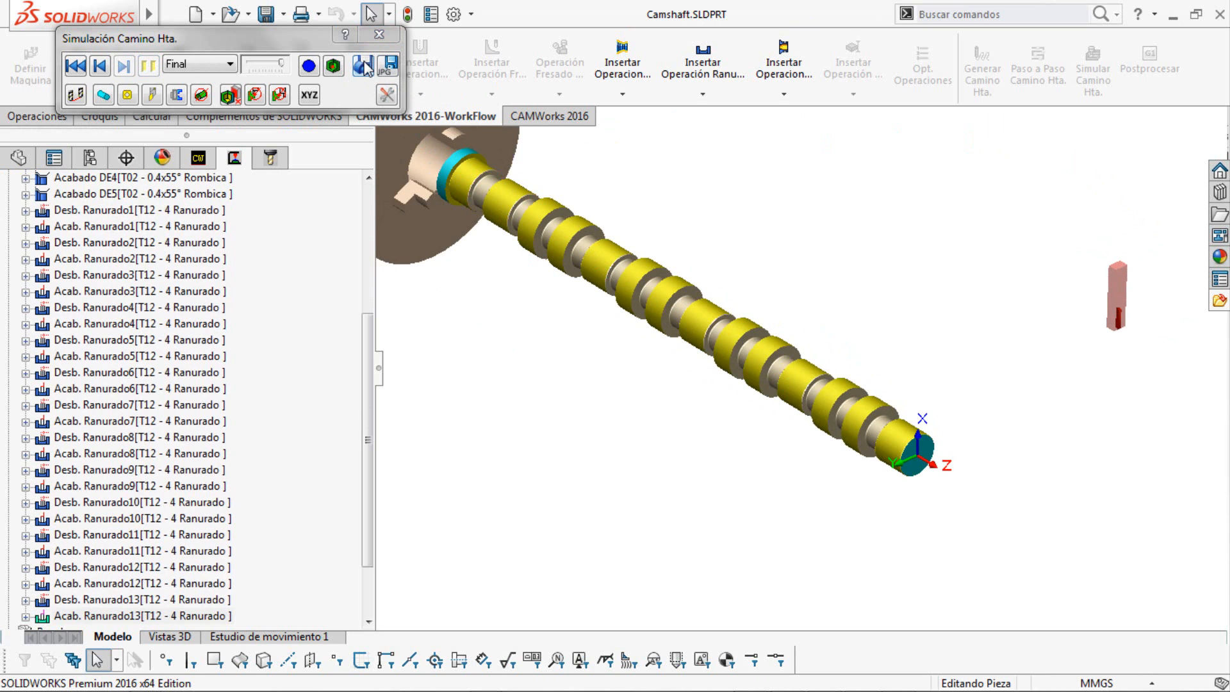
Close the turning simulation and make the Mill - metric- 3 configuration active in the CAMWorks operation tree.
left_click(379, 34)
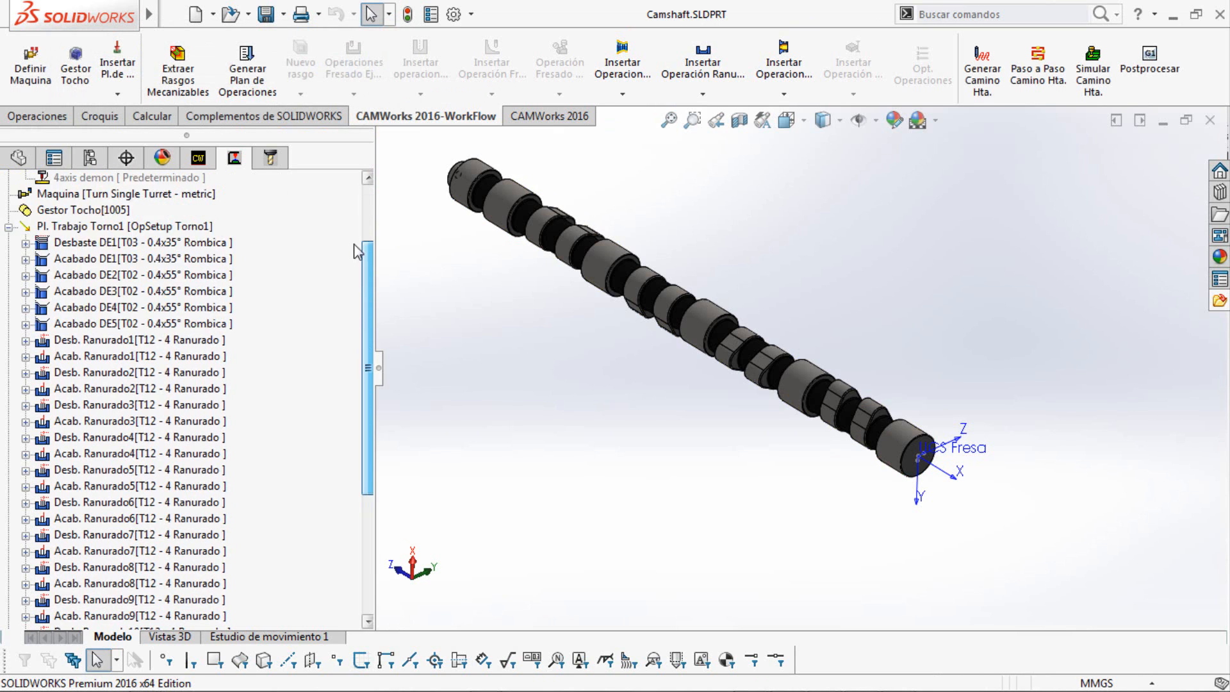
scroll(357, 251, "up", 2)
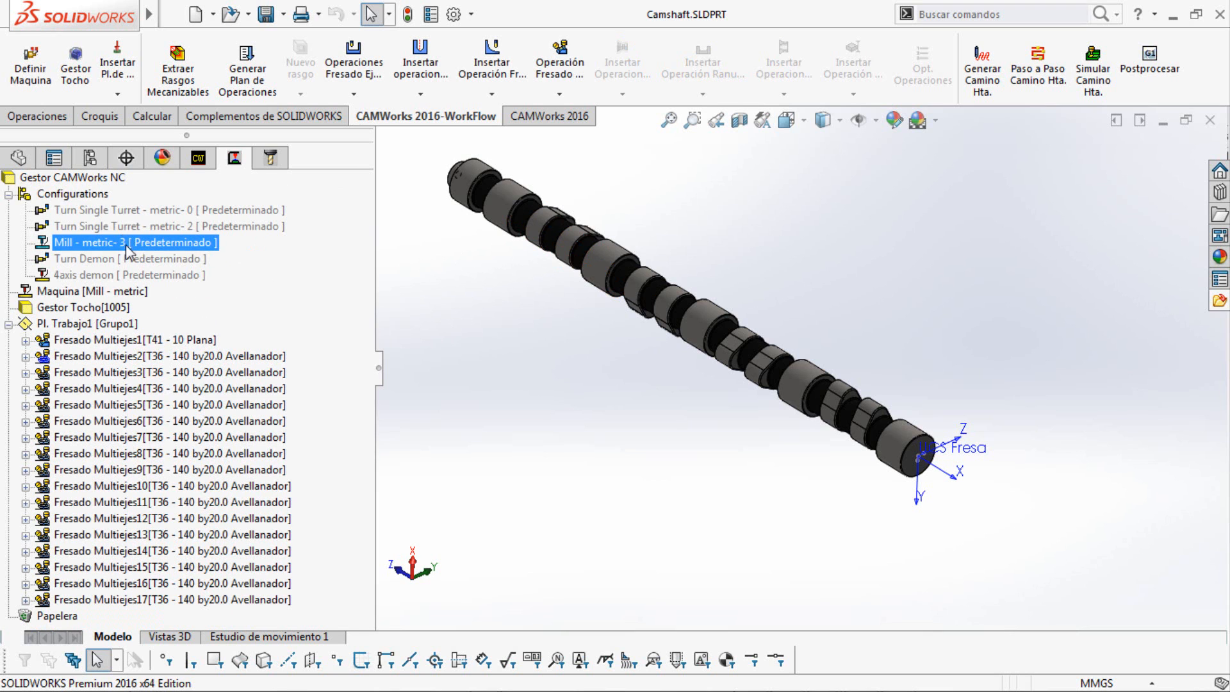
Simulate the camshaft's multiaxis milling on the first cam lobe with Fresado Multiejes1 and close the simulation.
left_click(1104, 78)
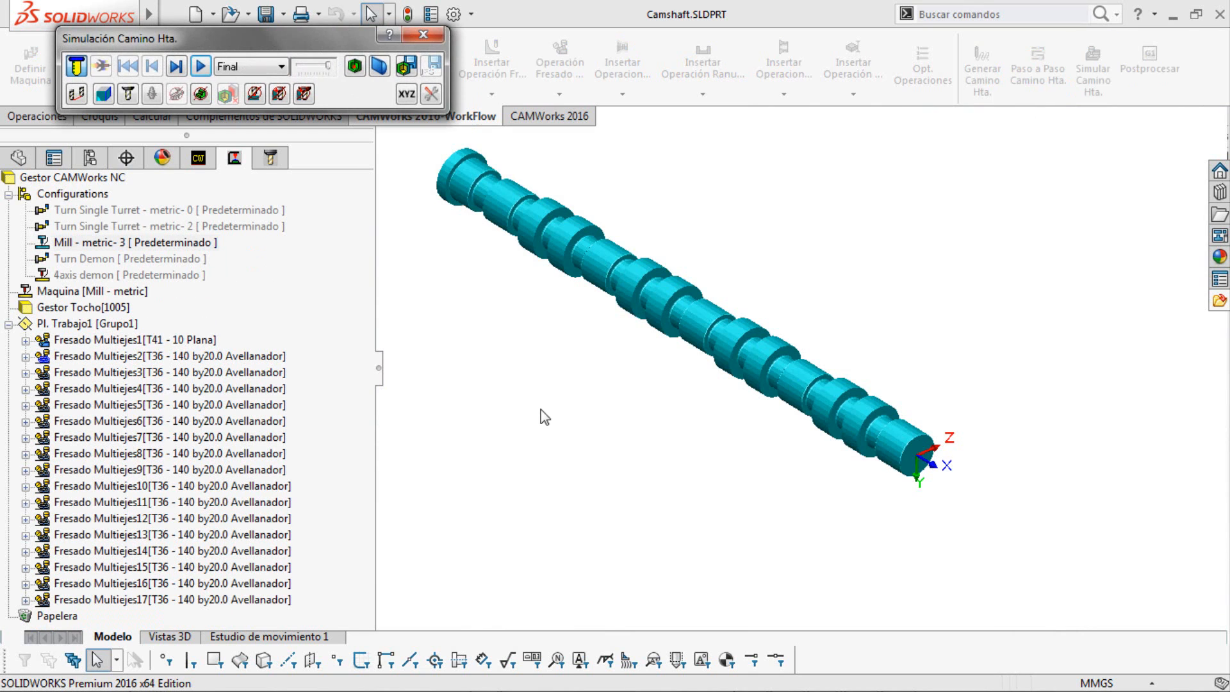
mouse_move(832, 399)
middle_mouse_down()
mouse_move(797, 370)
mouse_move(840, 392)
middle_mouse_up()
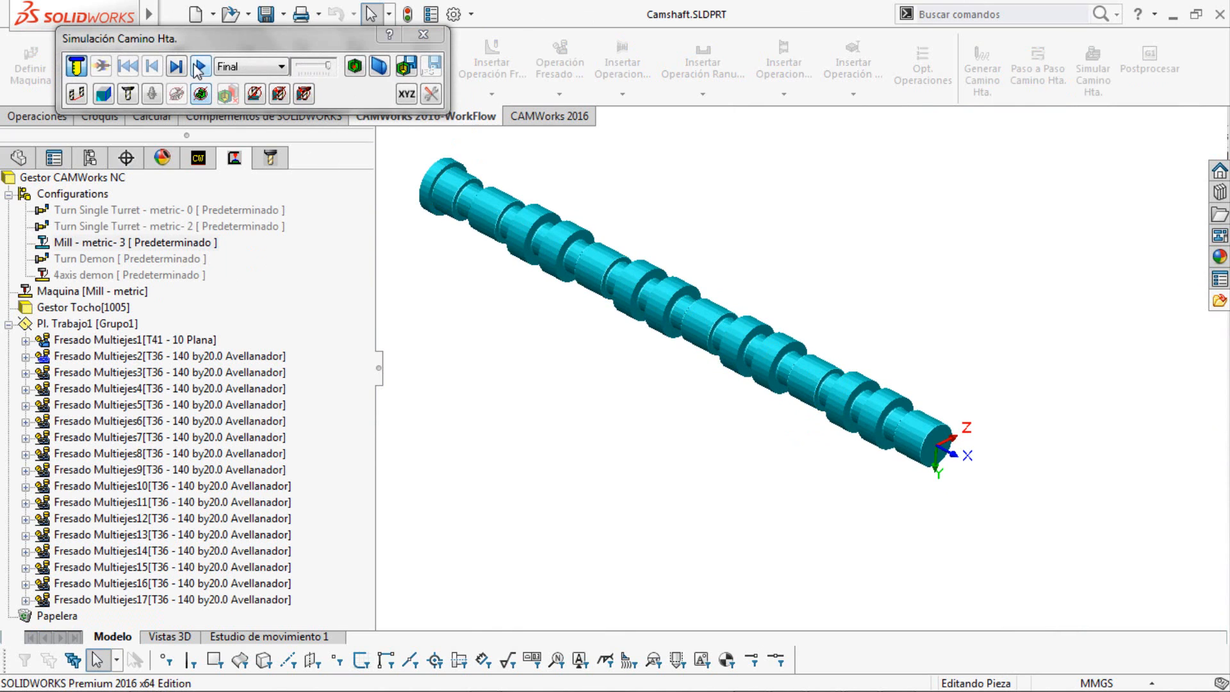
left_click(197, 67)
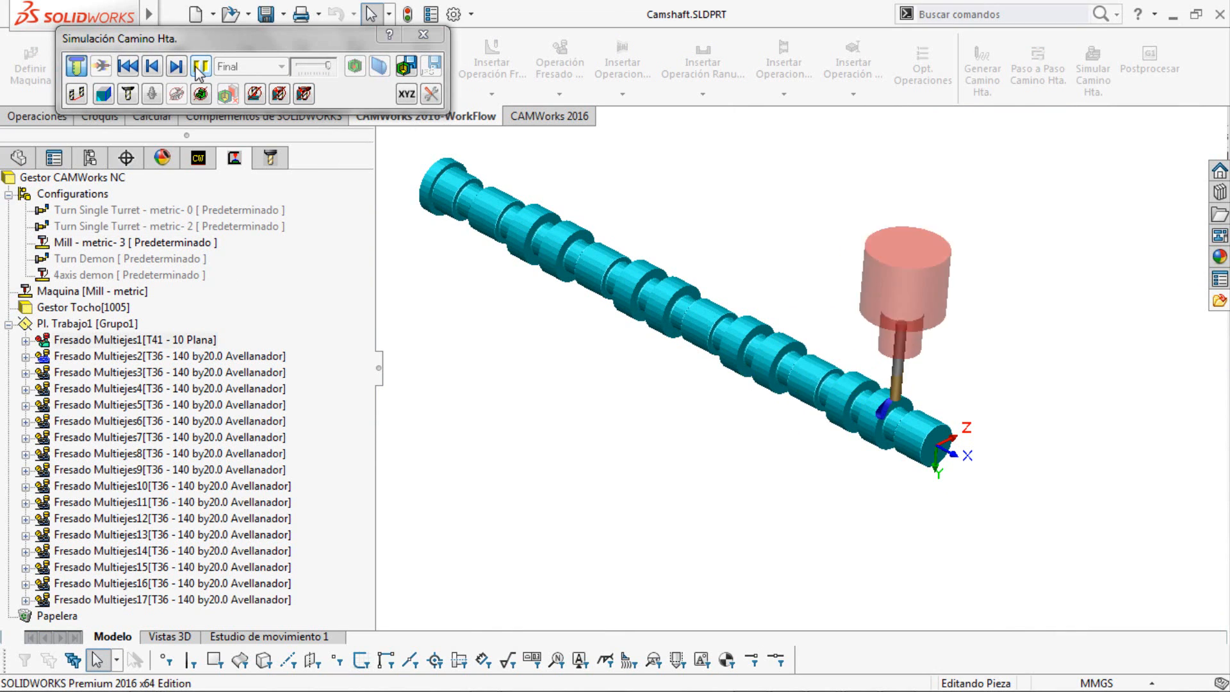
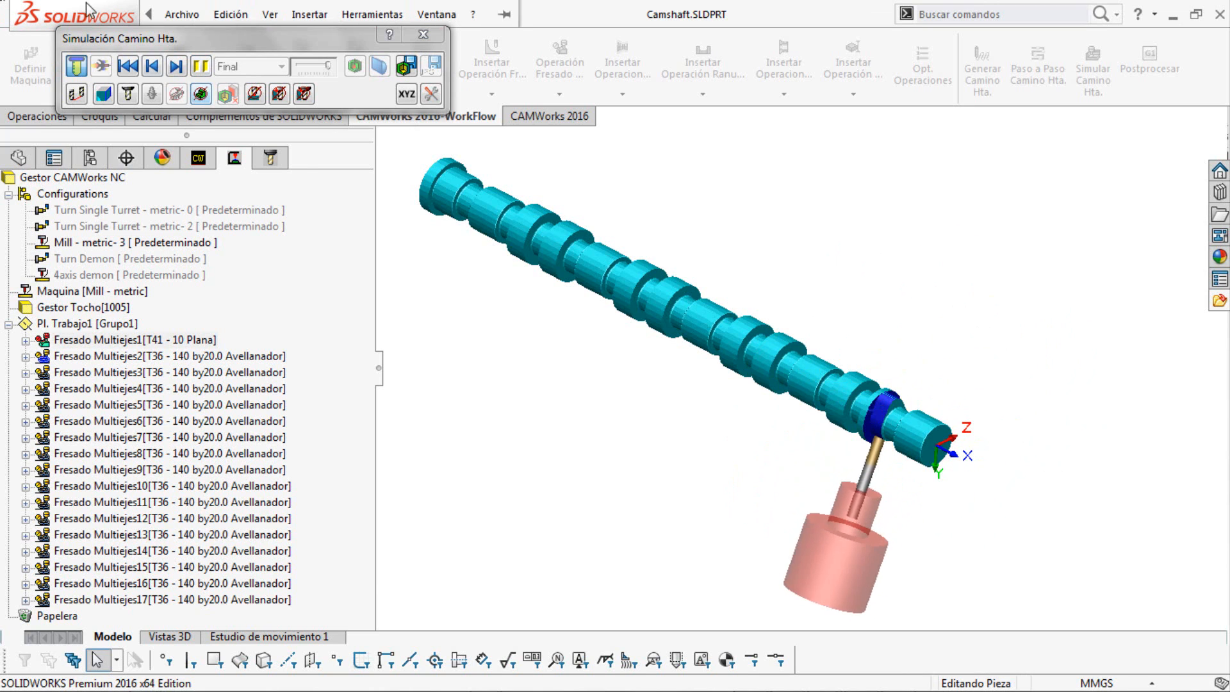
left_click(182, 14)
left_click(426, 32)
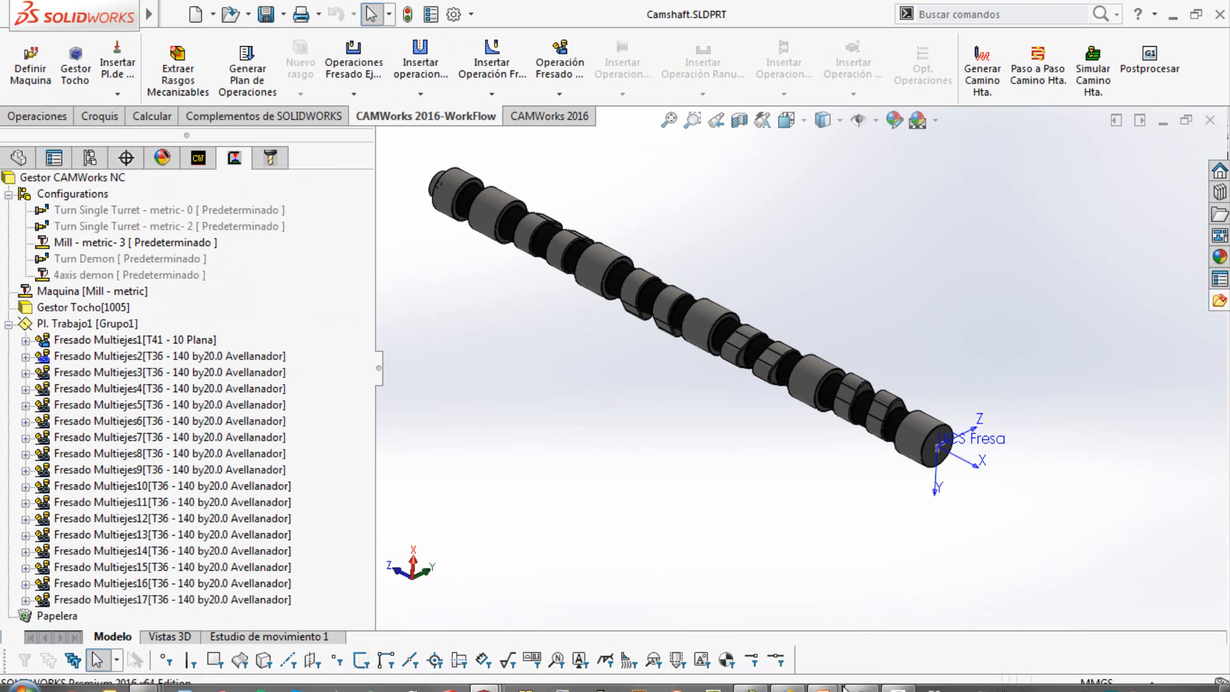
Switch to Plate D.easm in eDrawings and examine the plate's pocket, hole and corner toolpaths from several angles.
left_click(753, 685)
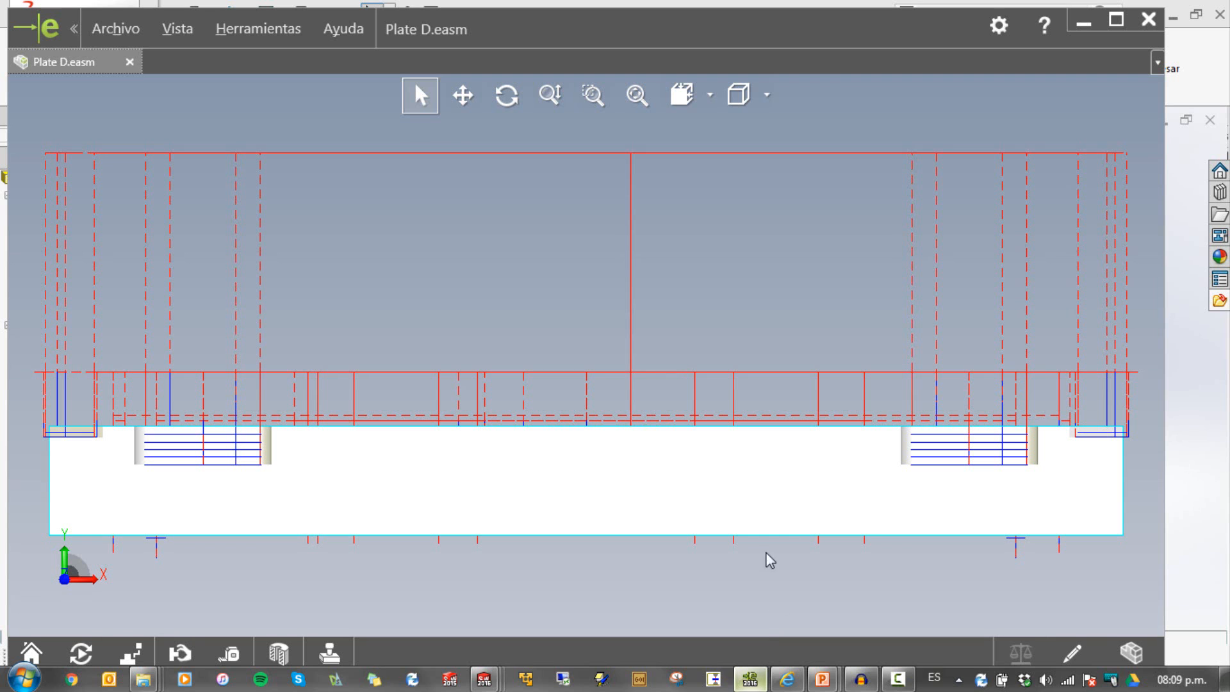
middle_click_drag(693, 334, 612, 416)
scroll(609, 419, "up", 3)
left_click(607, 426)
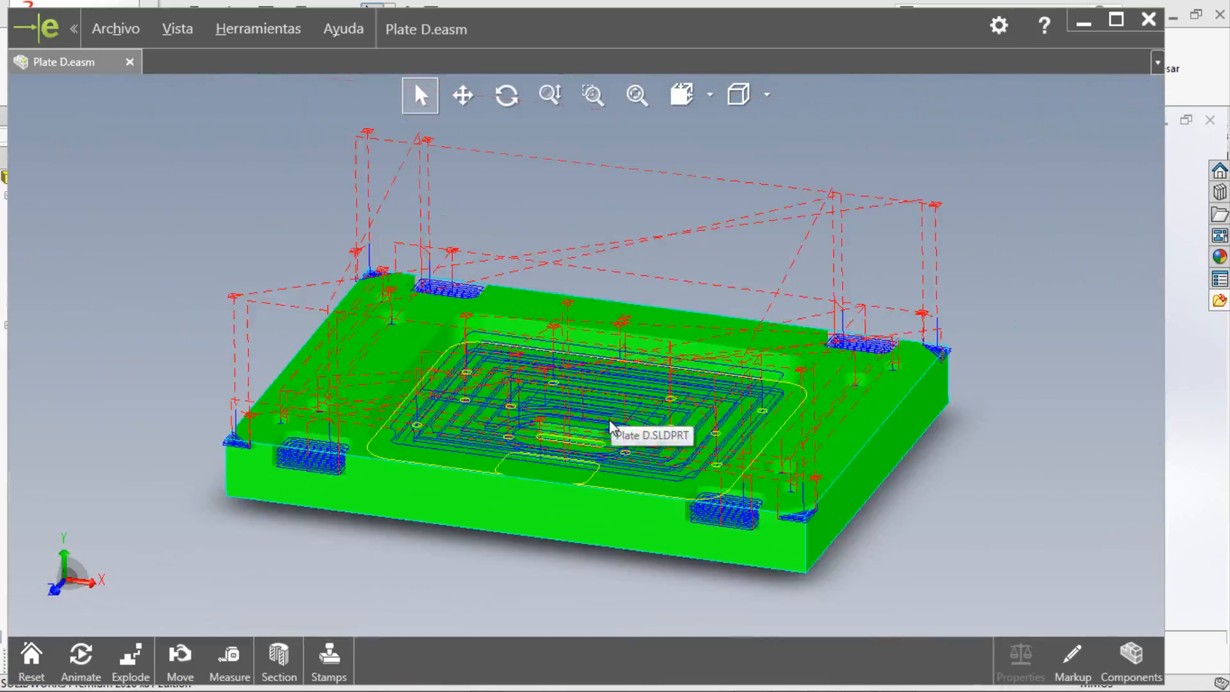
scroll(612, 428, "down", 2)
left_click(672, 239)
mouse_move(646, 291)
middle_mouse_down()
mouse_move(600, 386)
mouse_move(634, 301)
middle_mouse_up()
middle_click_drag(645, 343, 668, 455)
middle_click_drag(682, 384, 682, 370)
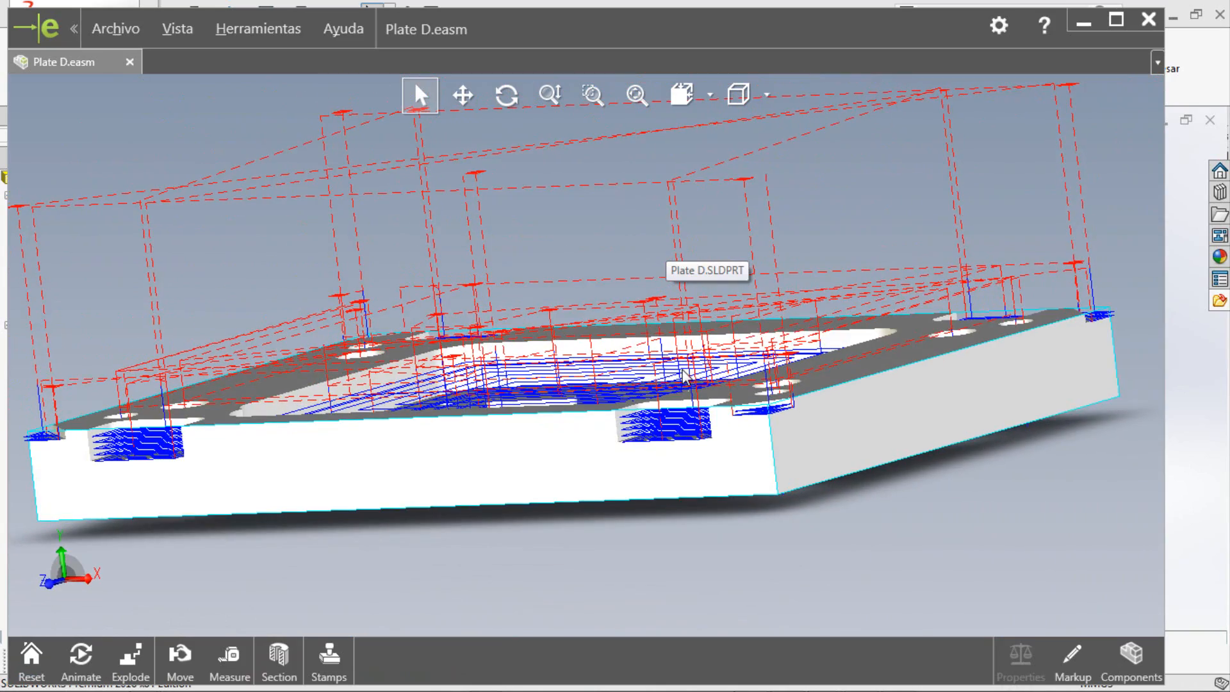
scroll(682, 369, "up", 3)
scroll(679, 363, "down", 3)
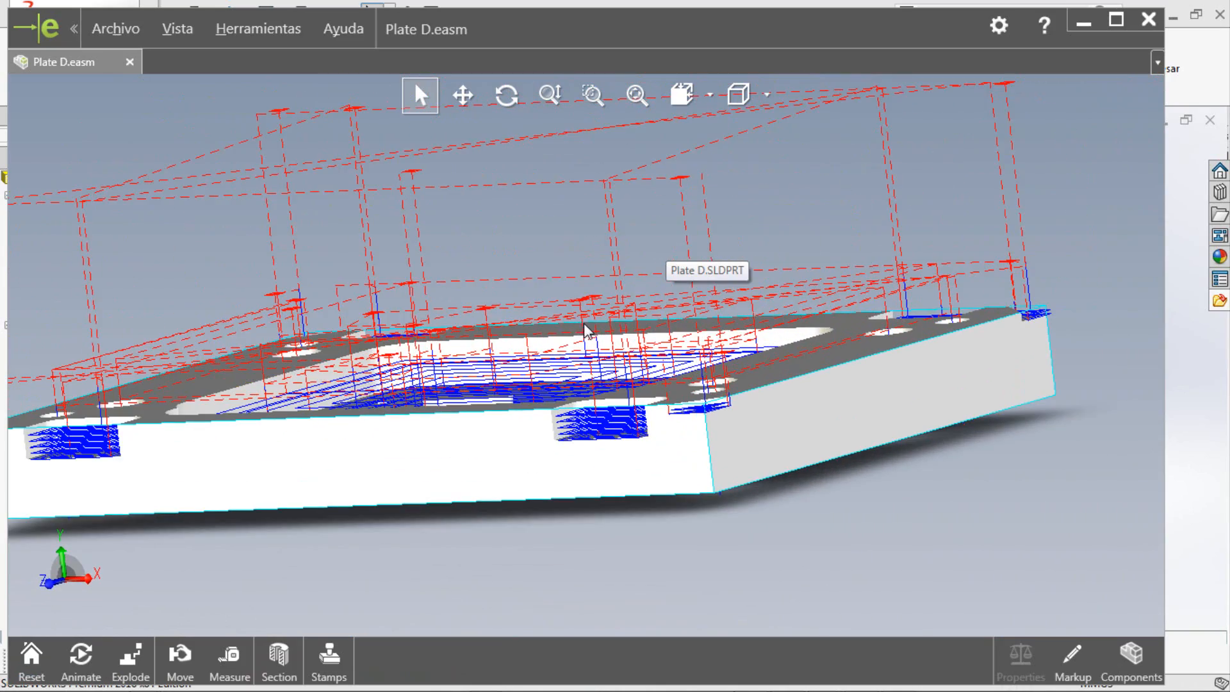
middle_click_drag(587, 331, 678, 370)
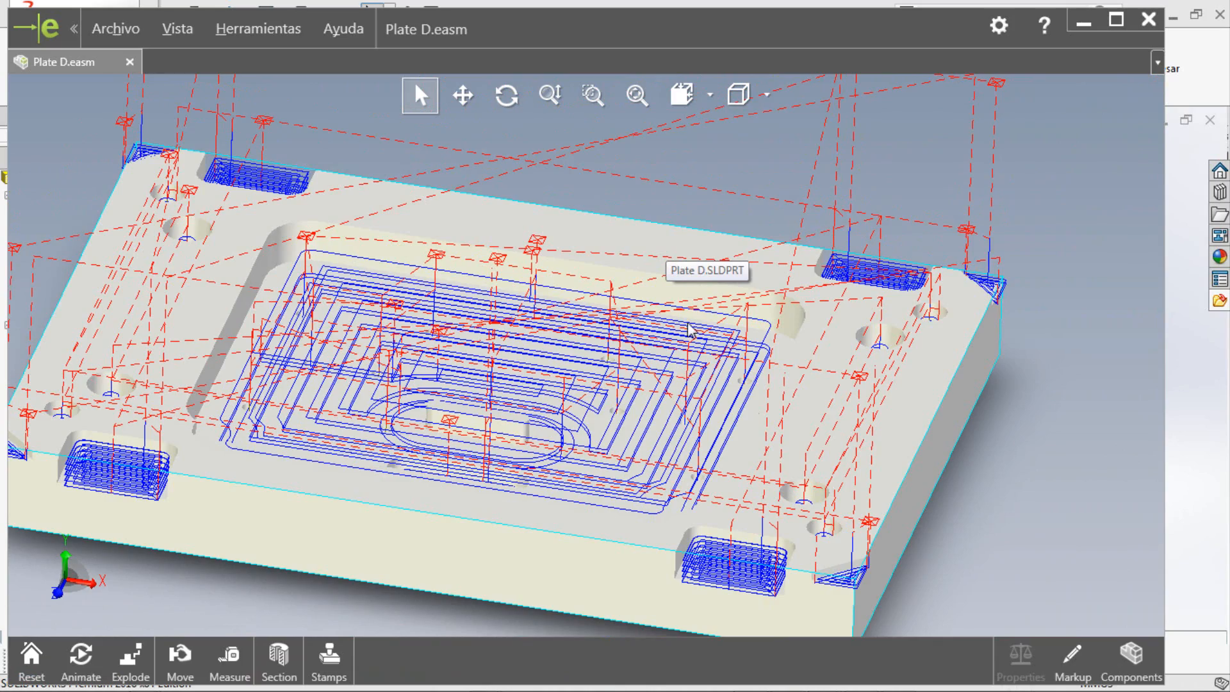
scroll(699, 278, "up", 4)
middle_click_drag(674, 299, 607, 358)
scroll(606, 355, "down", 3)
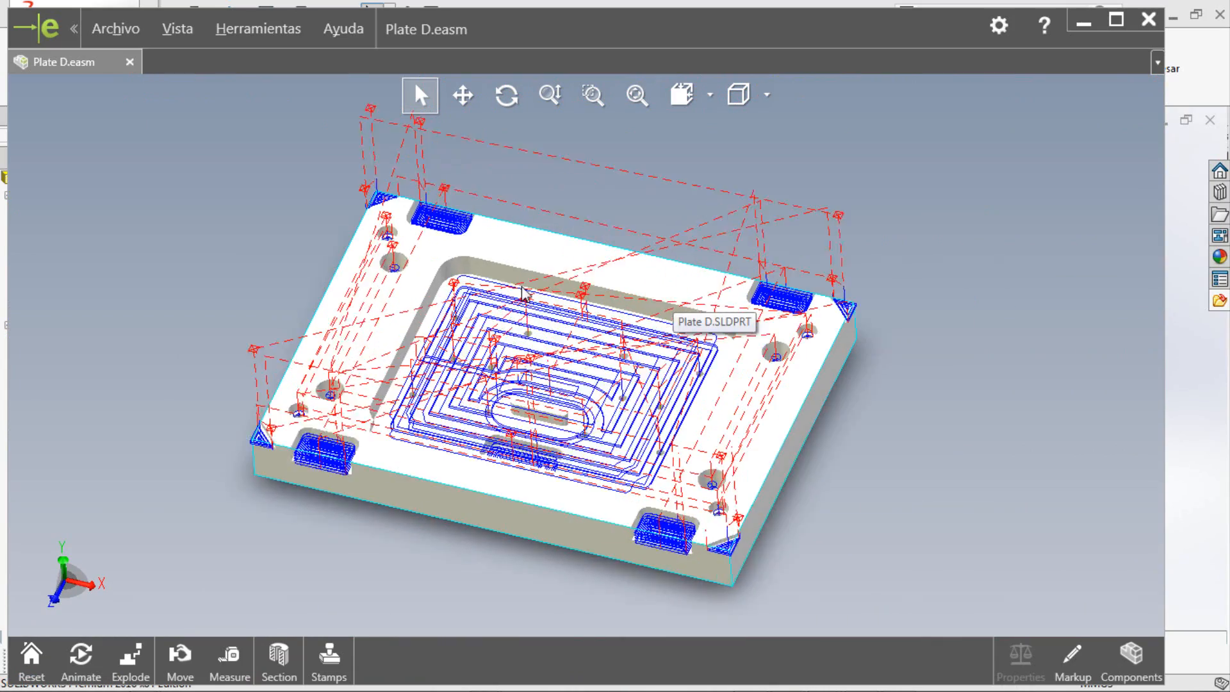
scroll(547, 485, "up", 1)
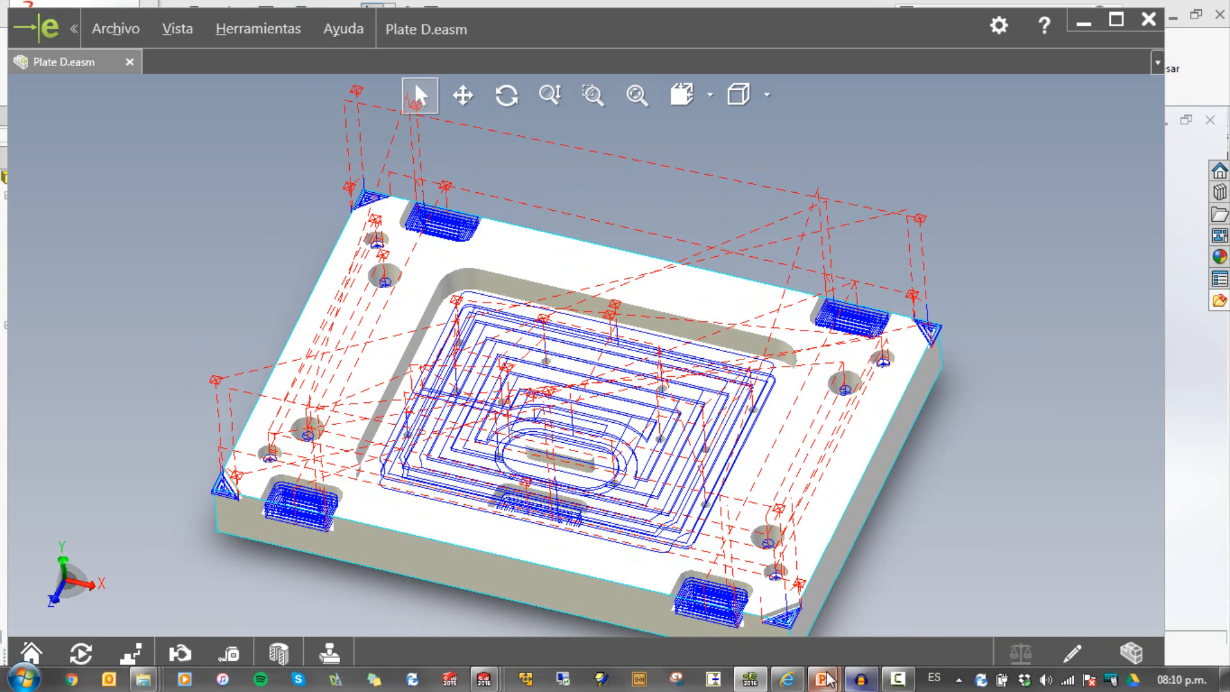
Switch to the Setup Sheet in Internet Explorer and review its general data and the Centrador1, Broca2 and Broca1 drilling operations.
left_click(788, 684)
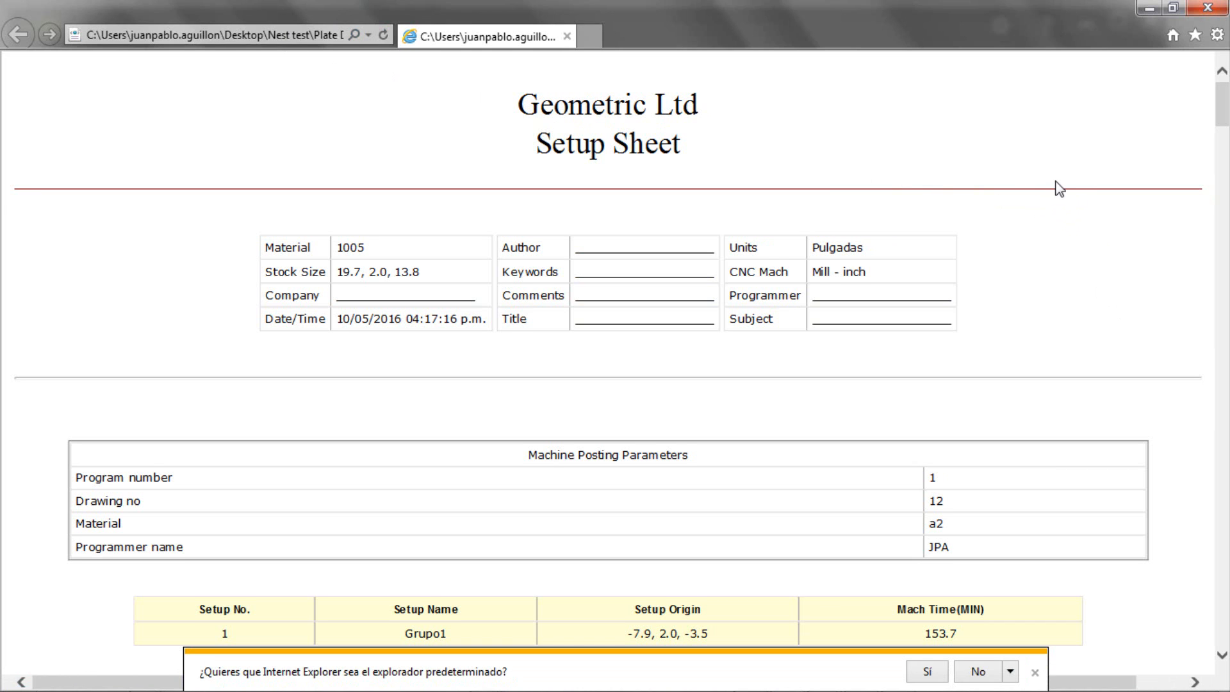
scroll(1058, 189, "down", 5)
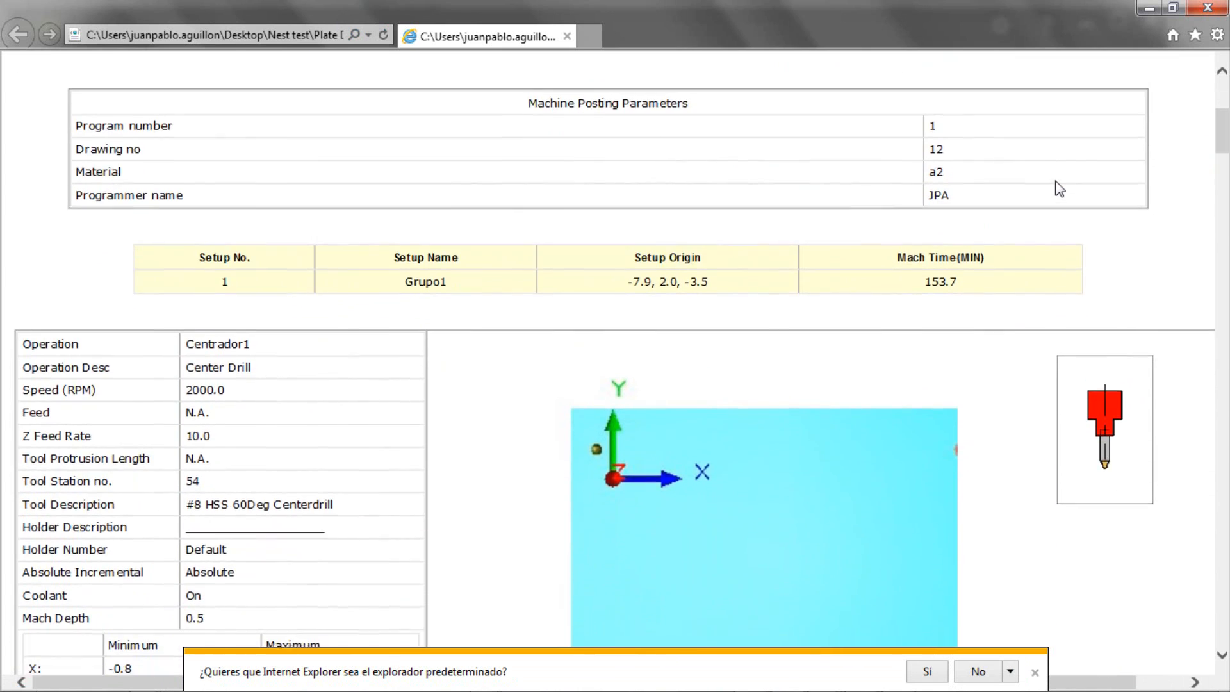
scroll(1058, 189, "down", 4)
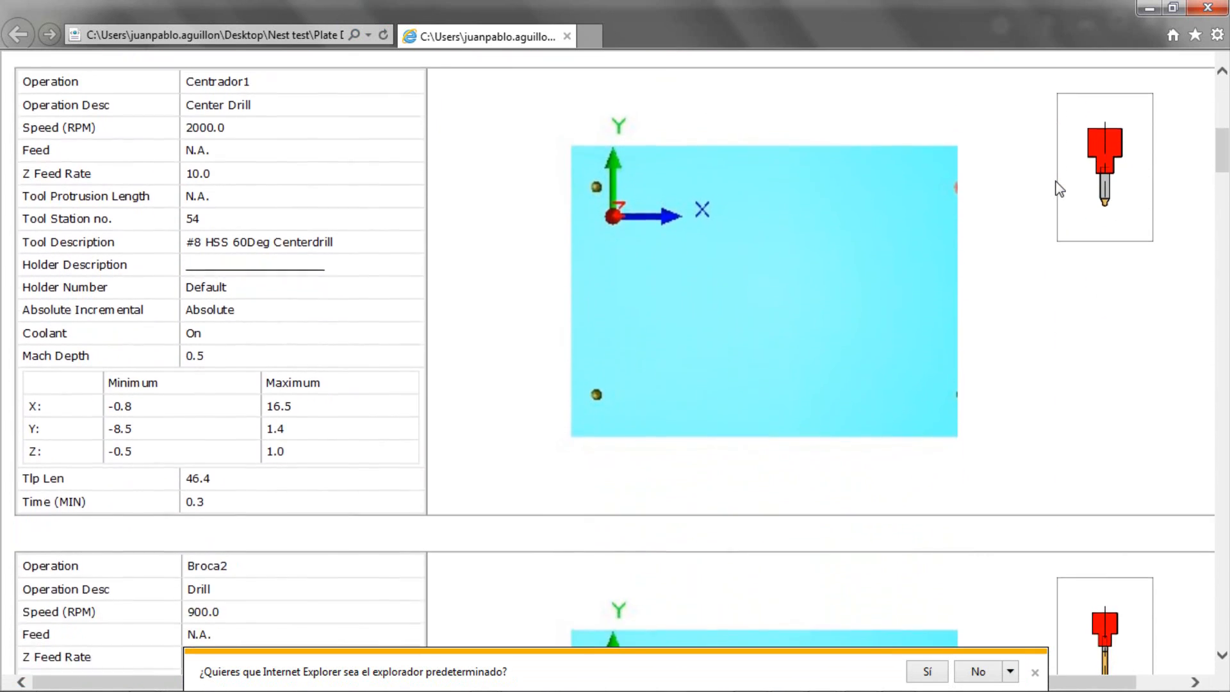
scroll(1058, 189, "down", 4)
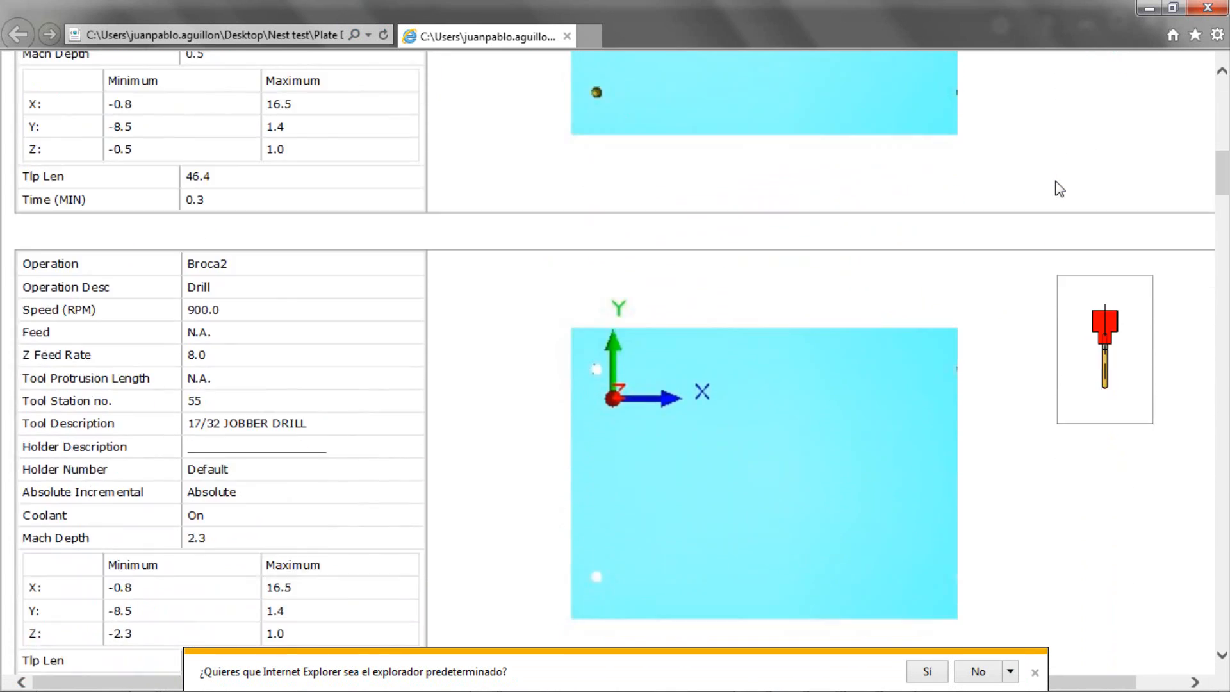
scroll(1058, 189, "down", 1)
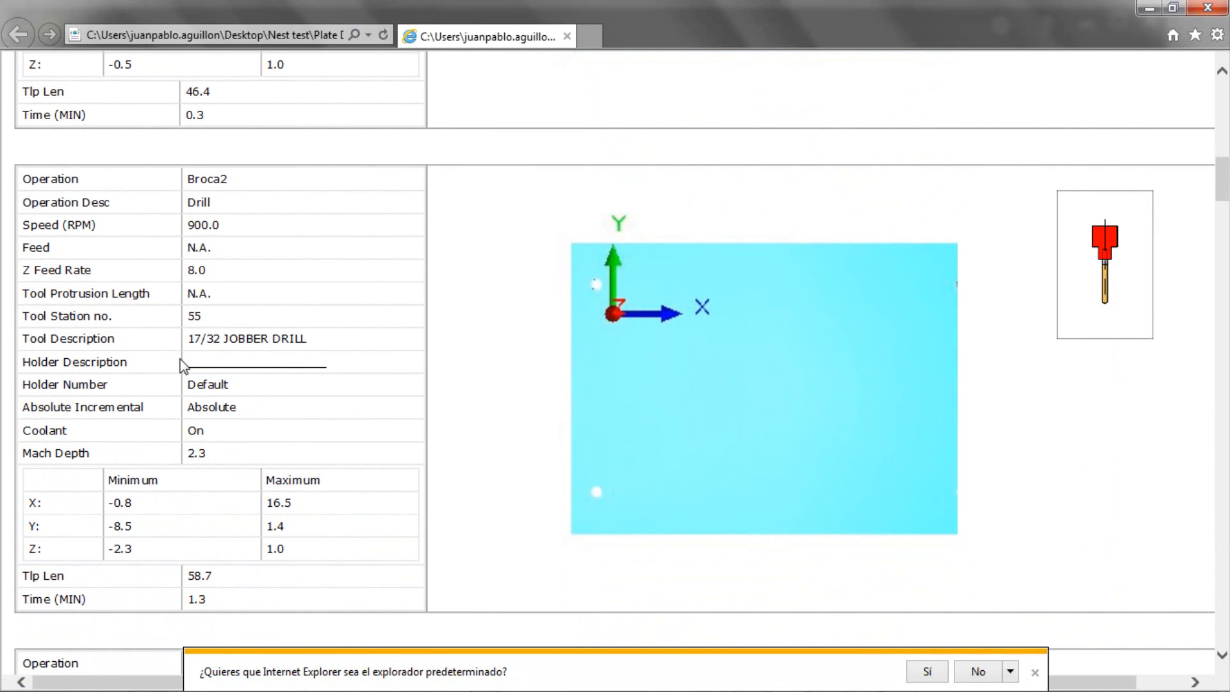
scroll(811, 326, "down", 2)
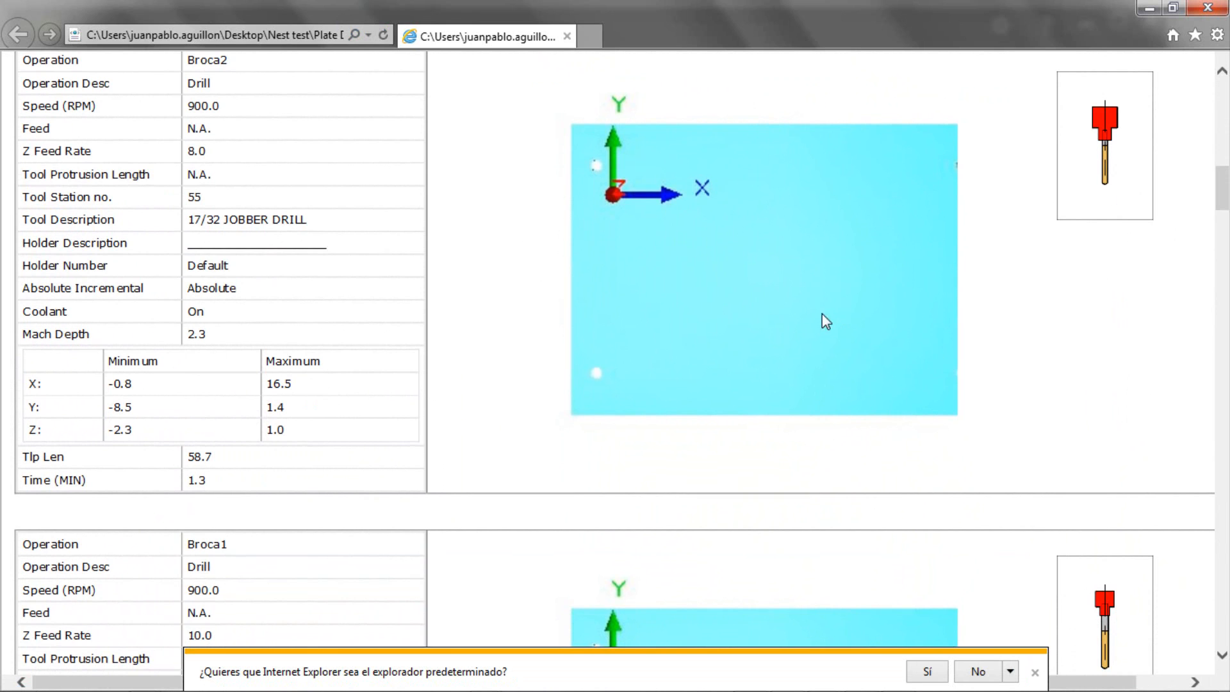
scroll(827, 320, "down", 5)
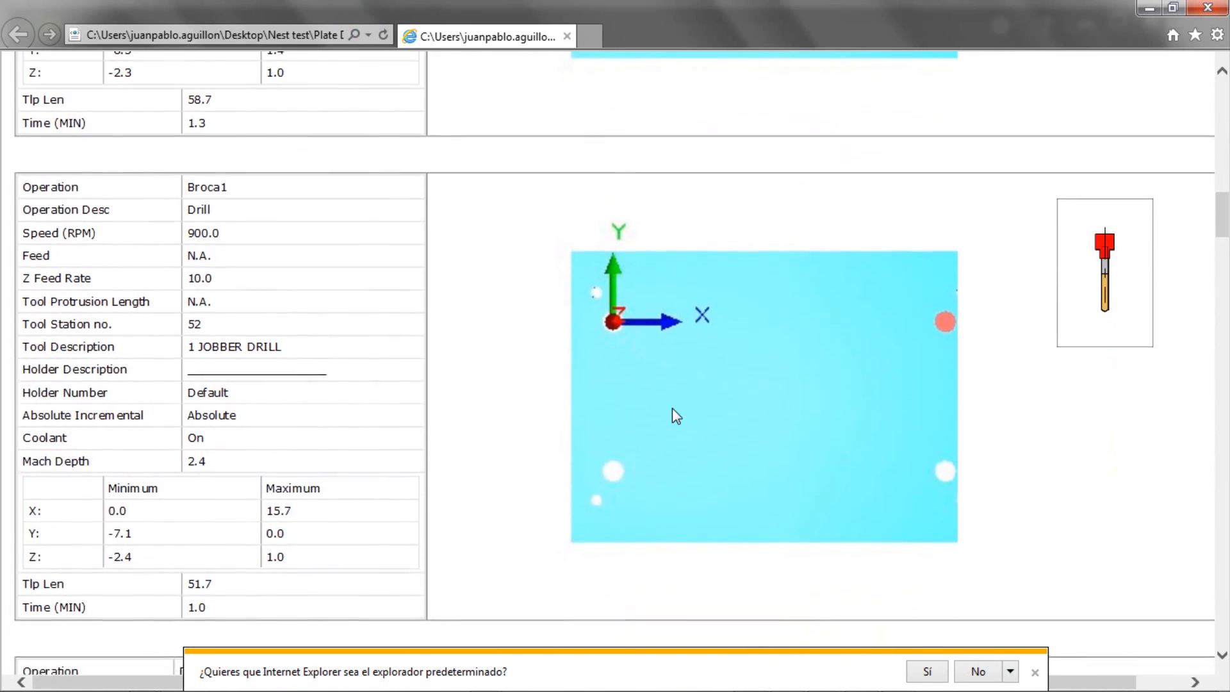
Review the setup sheet's rough and contour milling operations from Desbaste6 through Fresado de contorno7, including their tools, feeds and machining times.
scroll(671, 407, "down", 4)
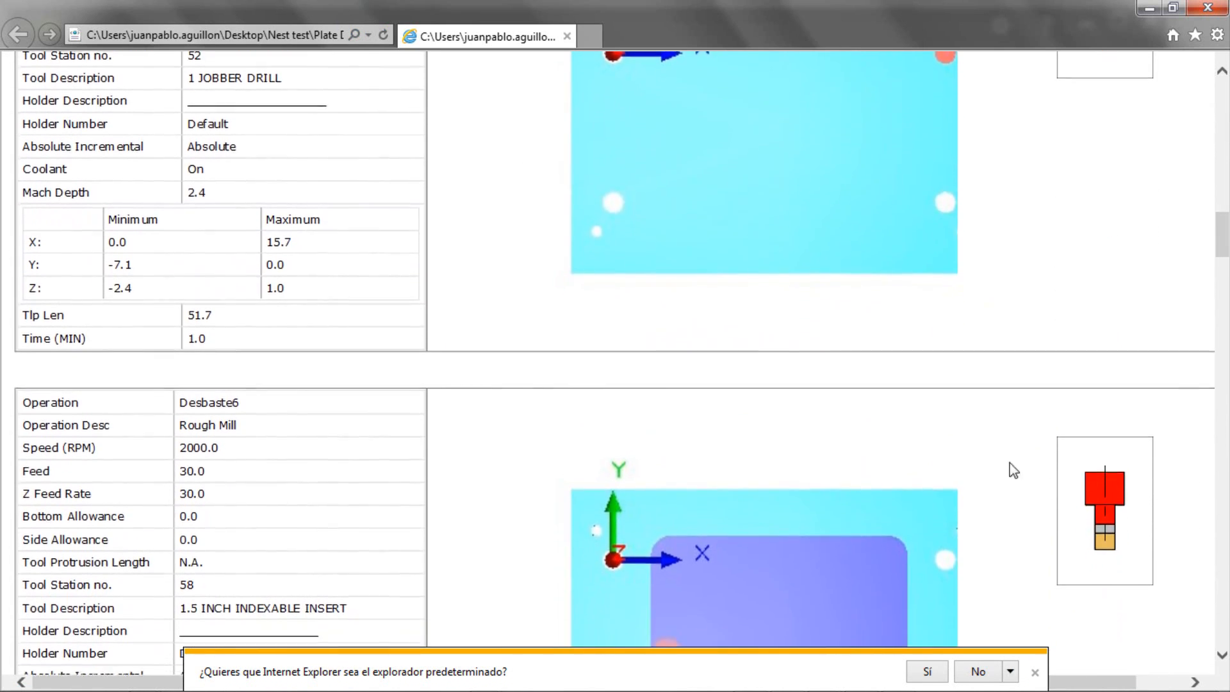
scroll(999, 471, "down", 5)
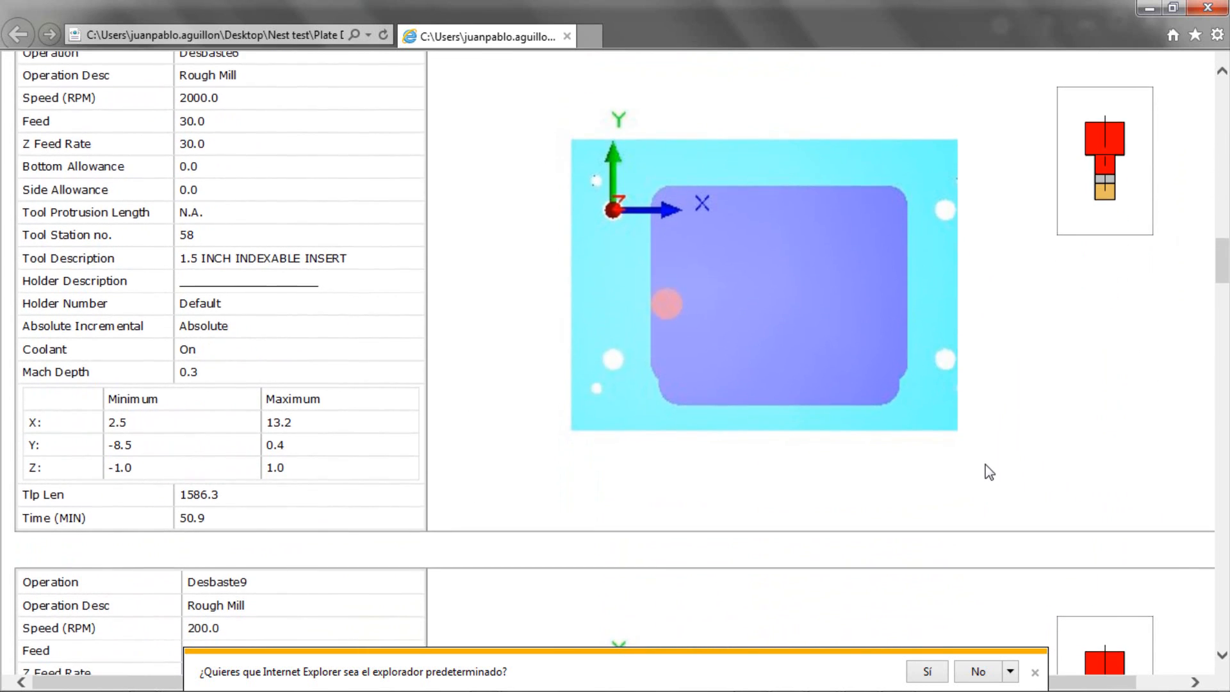
scroll(990, 472, "down", 10)
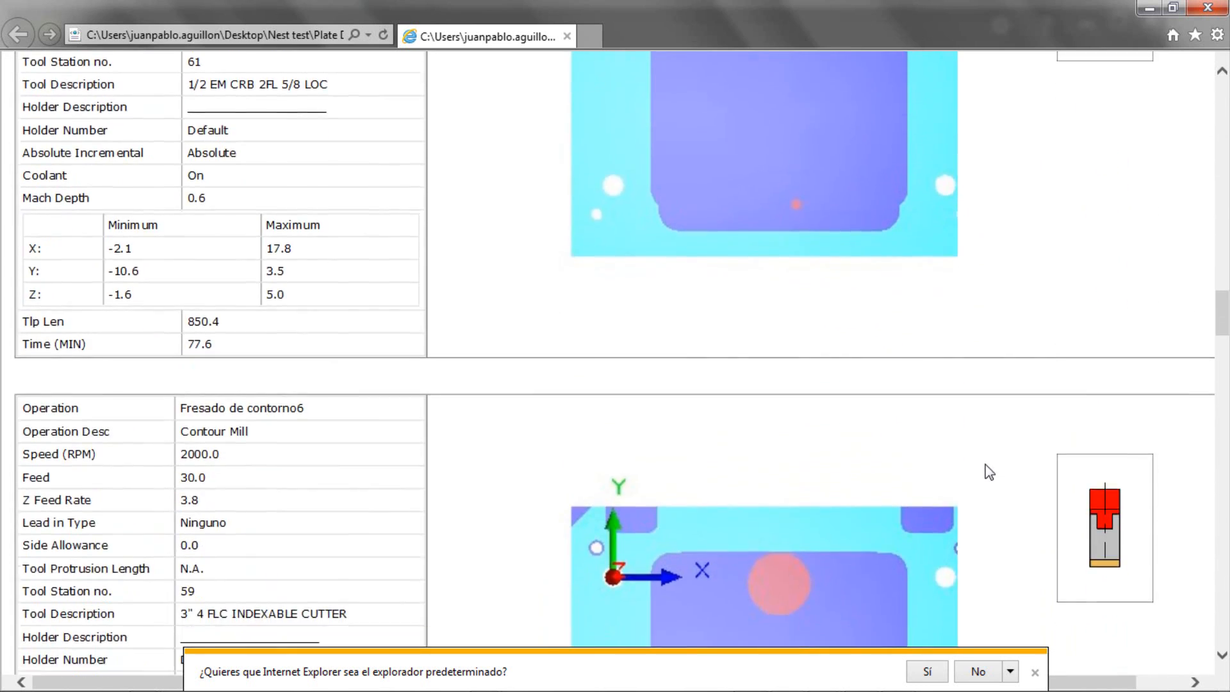
scroll(990, 472, "down", 4)
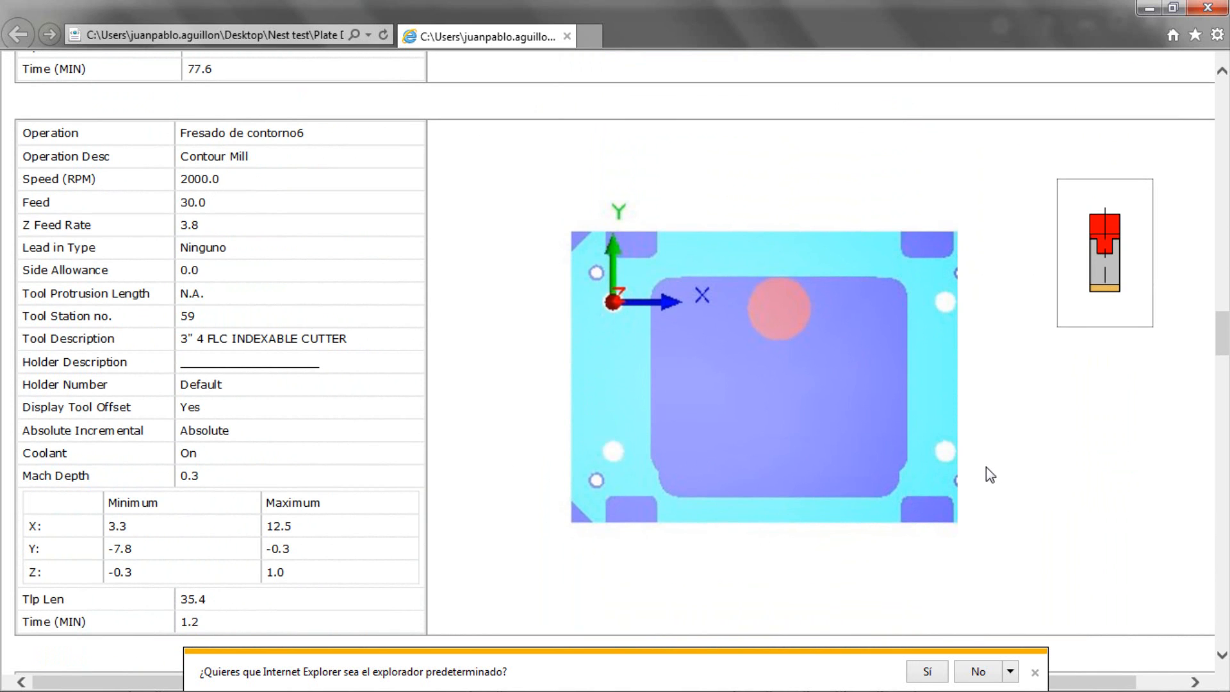
scroll(990, 470, "down", 5)
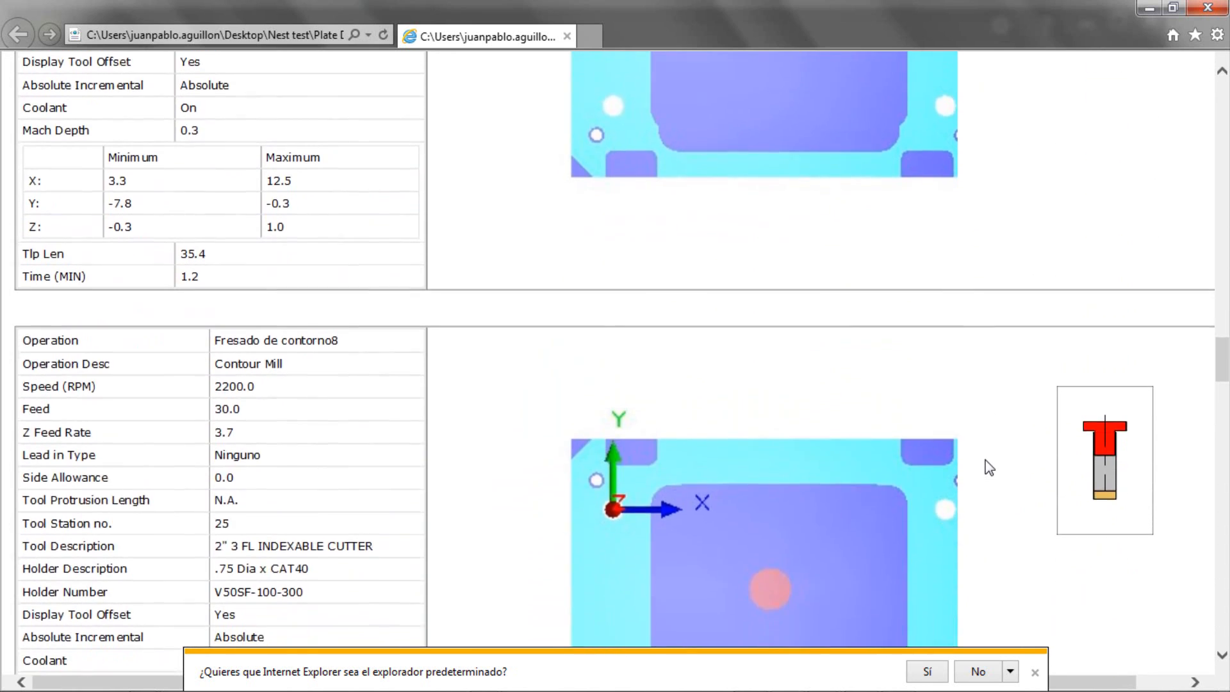
scroll(989, 469, "down", 6)
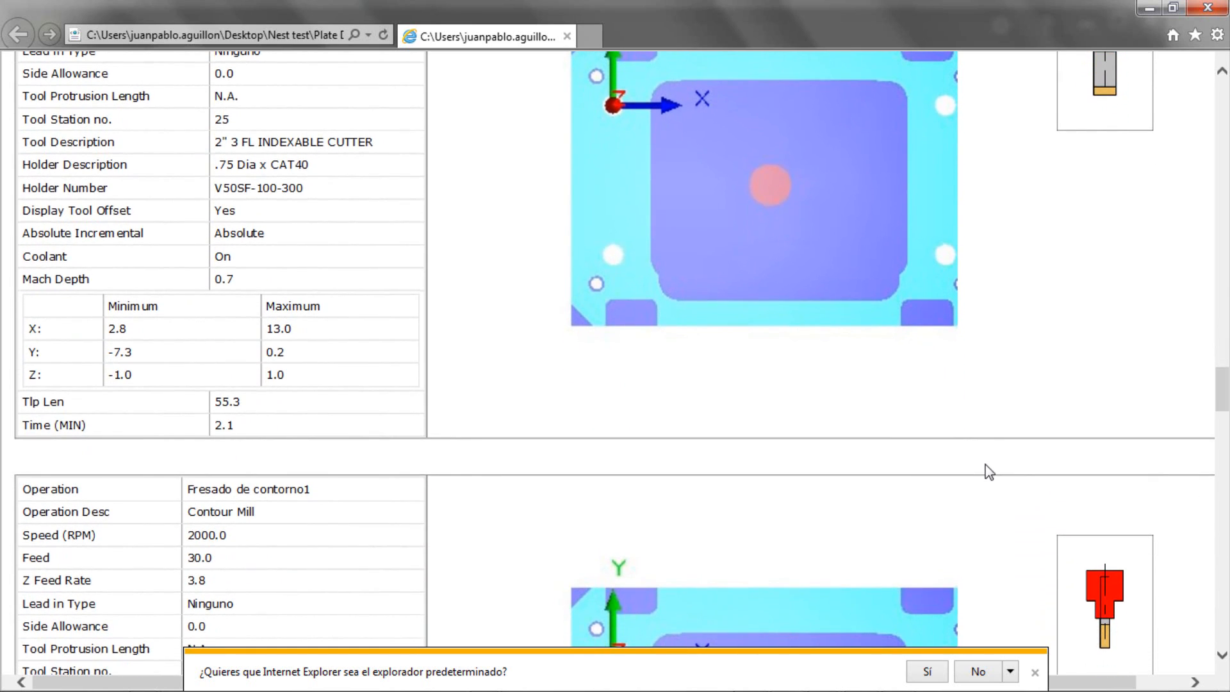
scroll(772, 406, "down", 2)
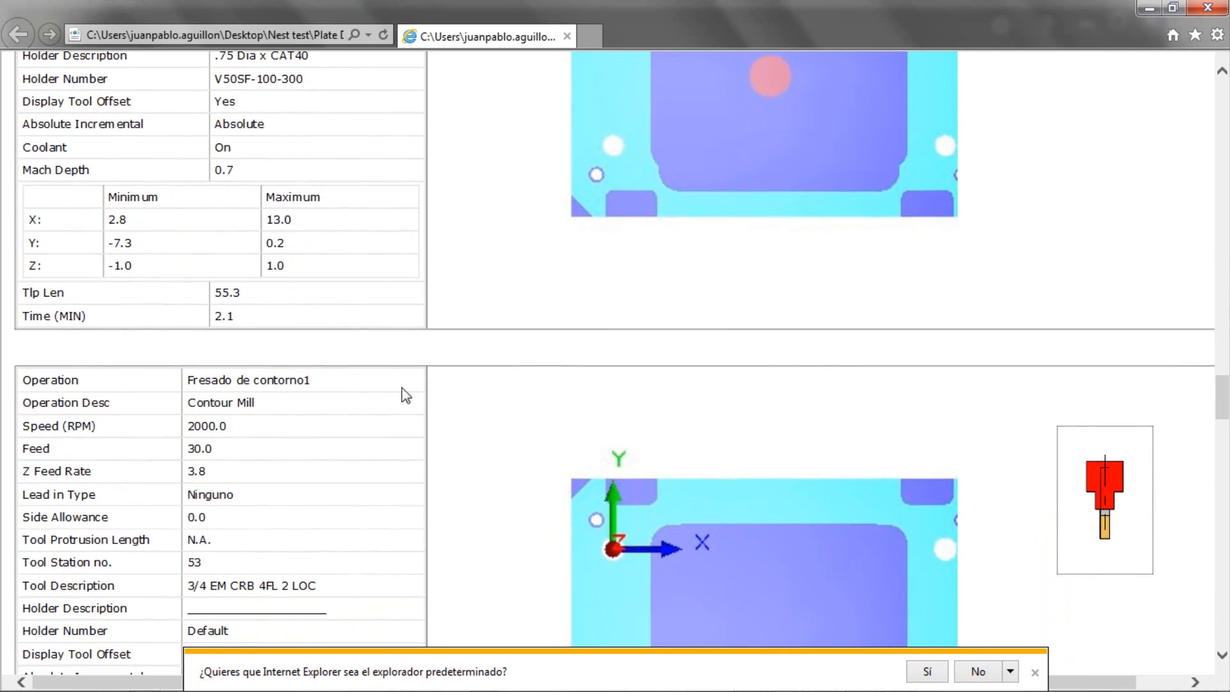
scroll(398, 393, "down", 4)
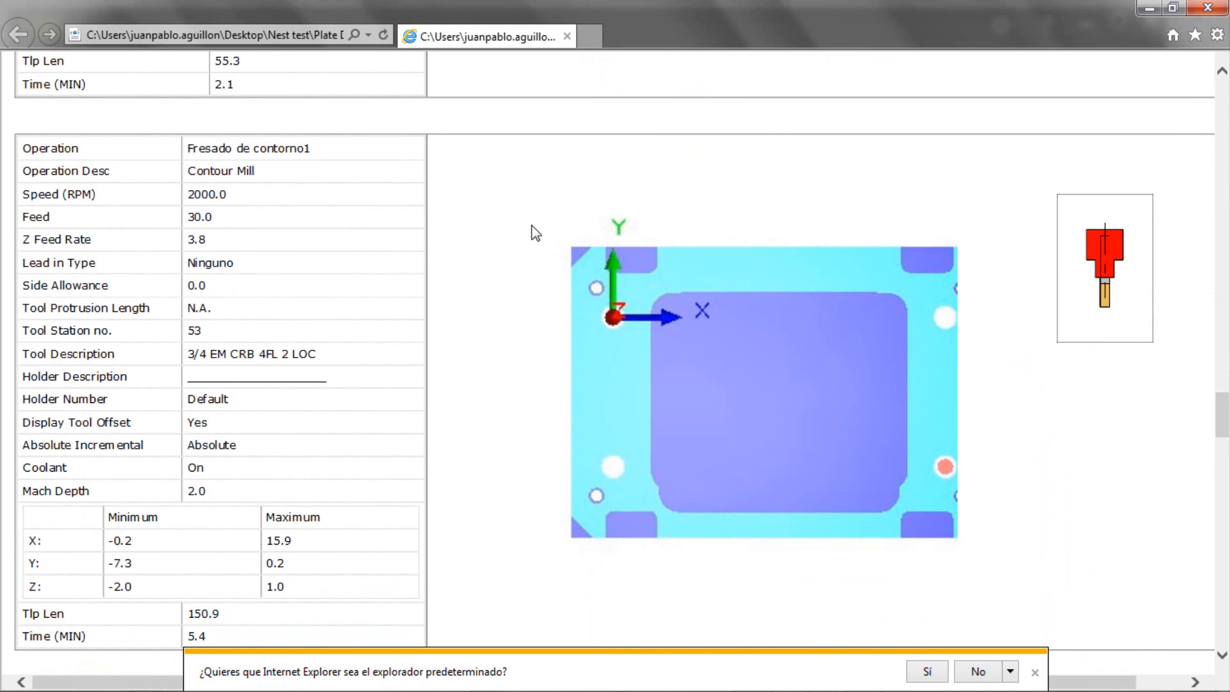
scroll(460, 253, "down", 6)
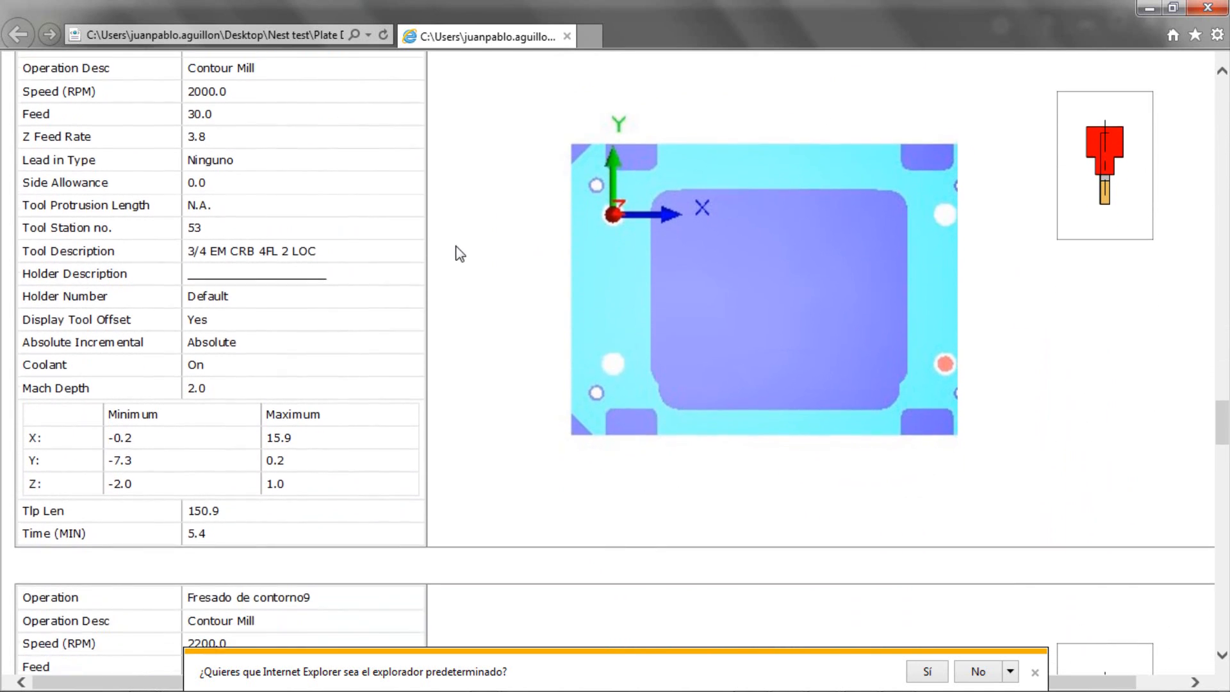
scroll(812, 242, "down", 2)
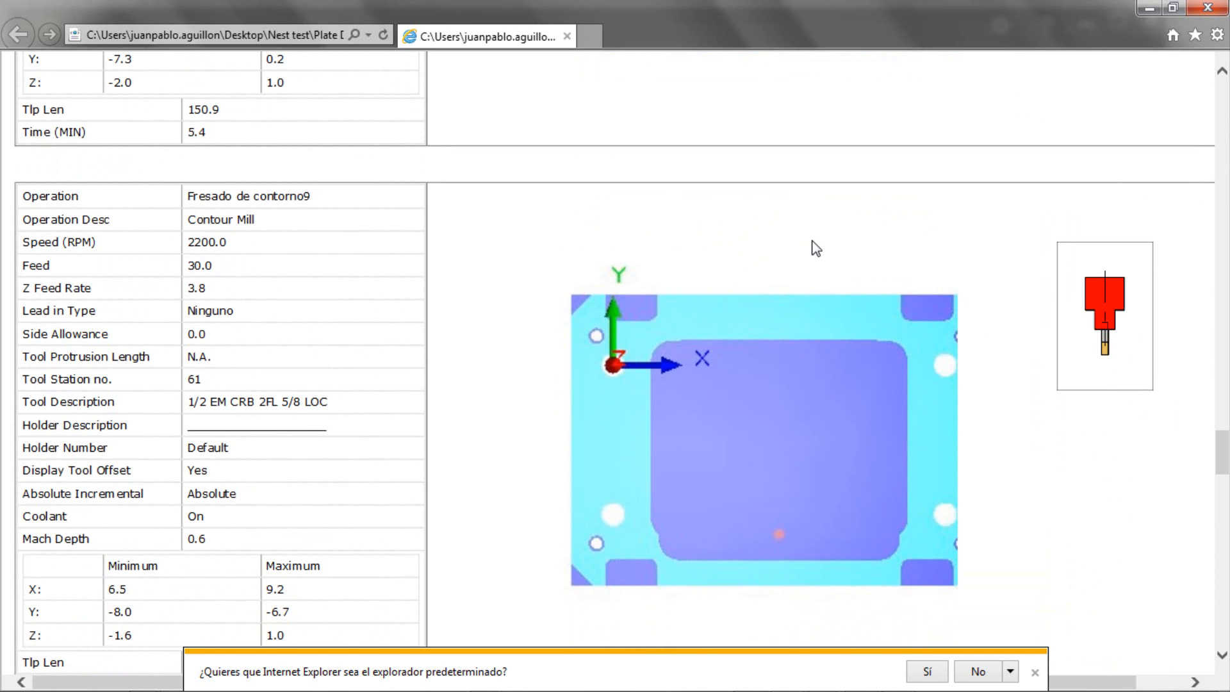
scroll(1125, 206, "down", 5)
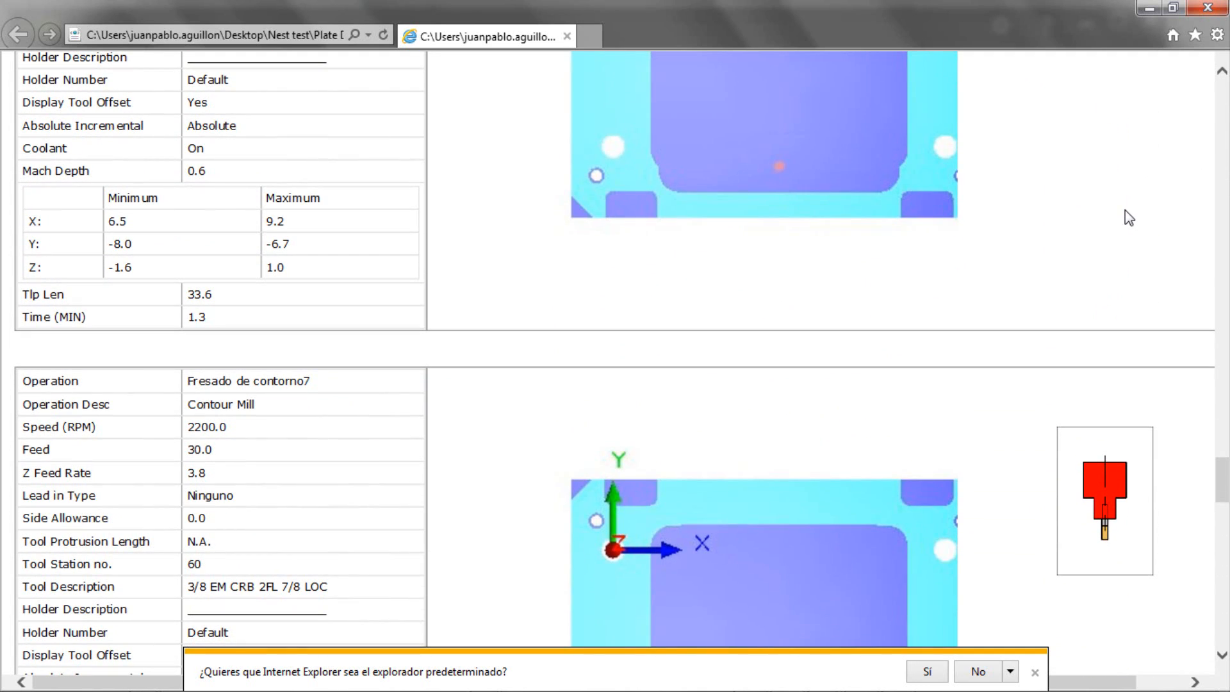
Minimize the setup sheet, return to the WEBINAR CAMWORKS slide show in PowerPoint, and advance the agenda to Resumen de ventajas.
left_click(1150, 9)
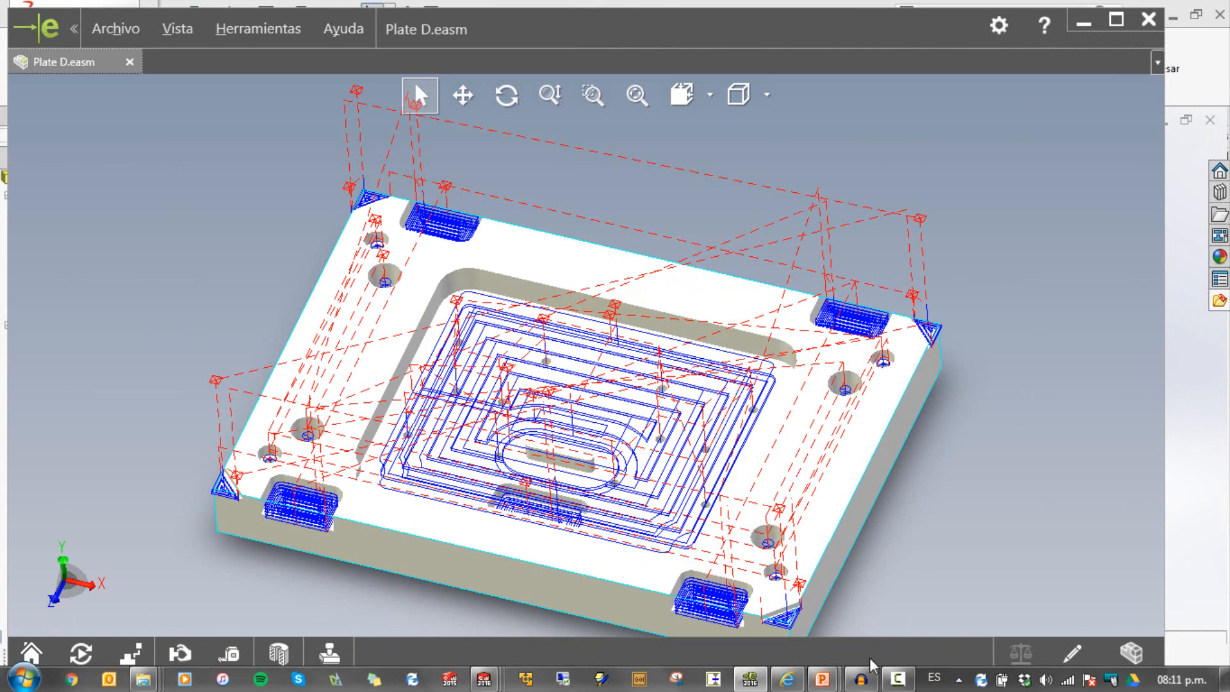
mouse_move(822, 679)
left_click(928, 614)
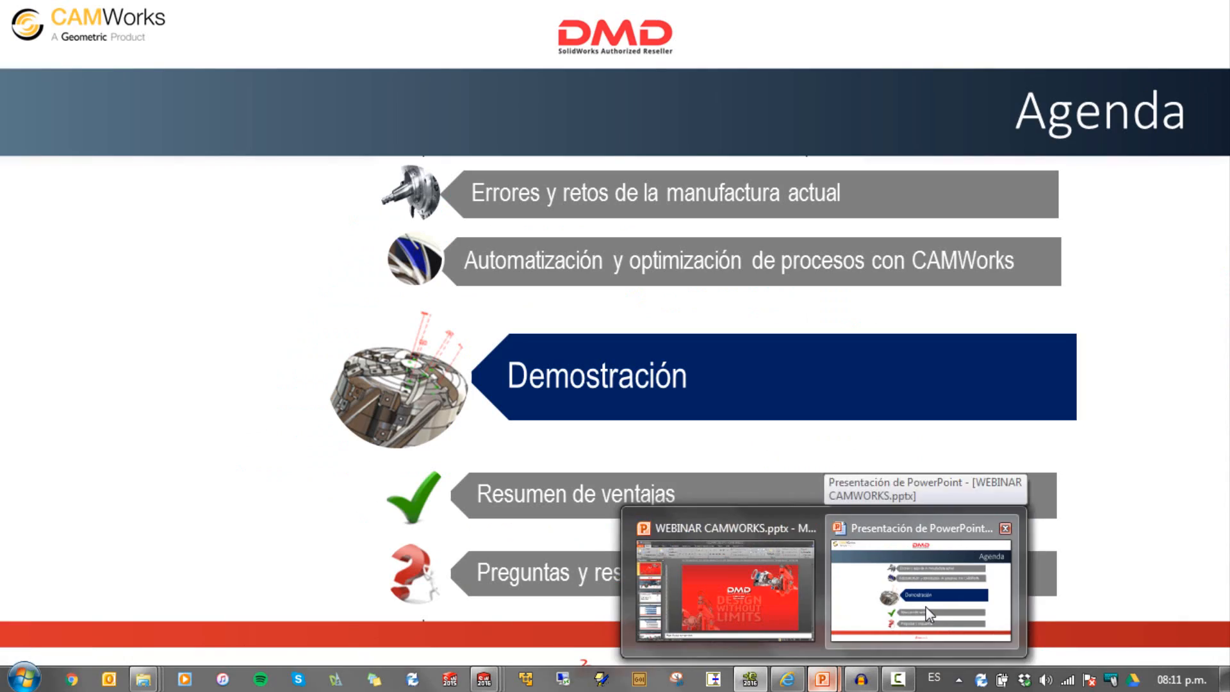
left_click(921, 513)
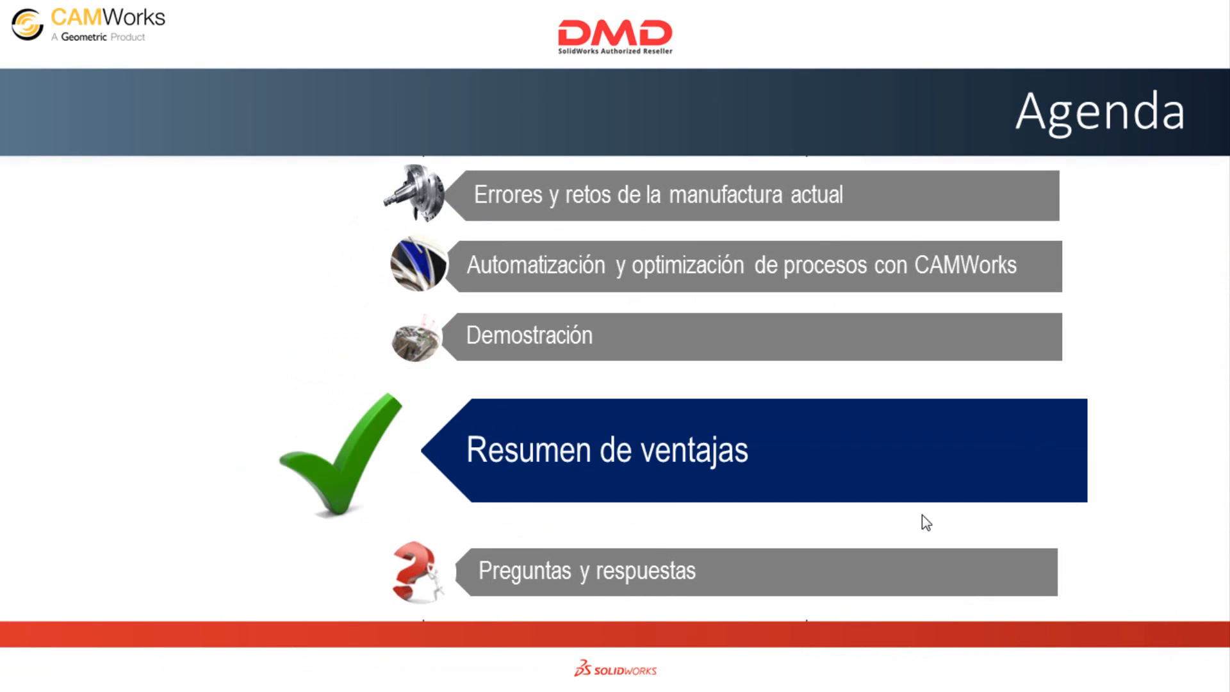